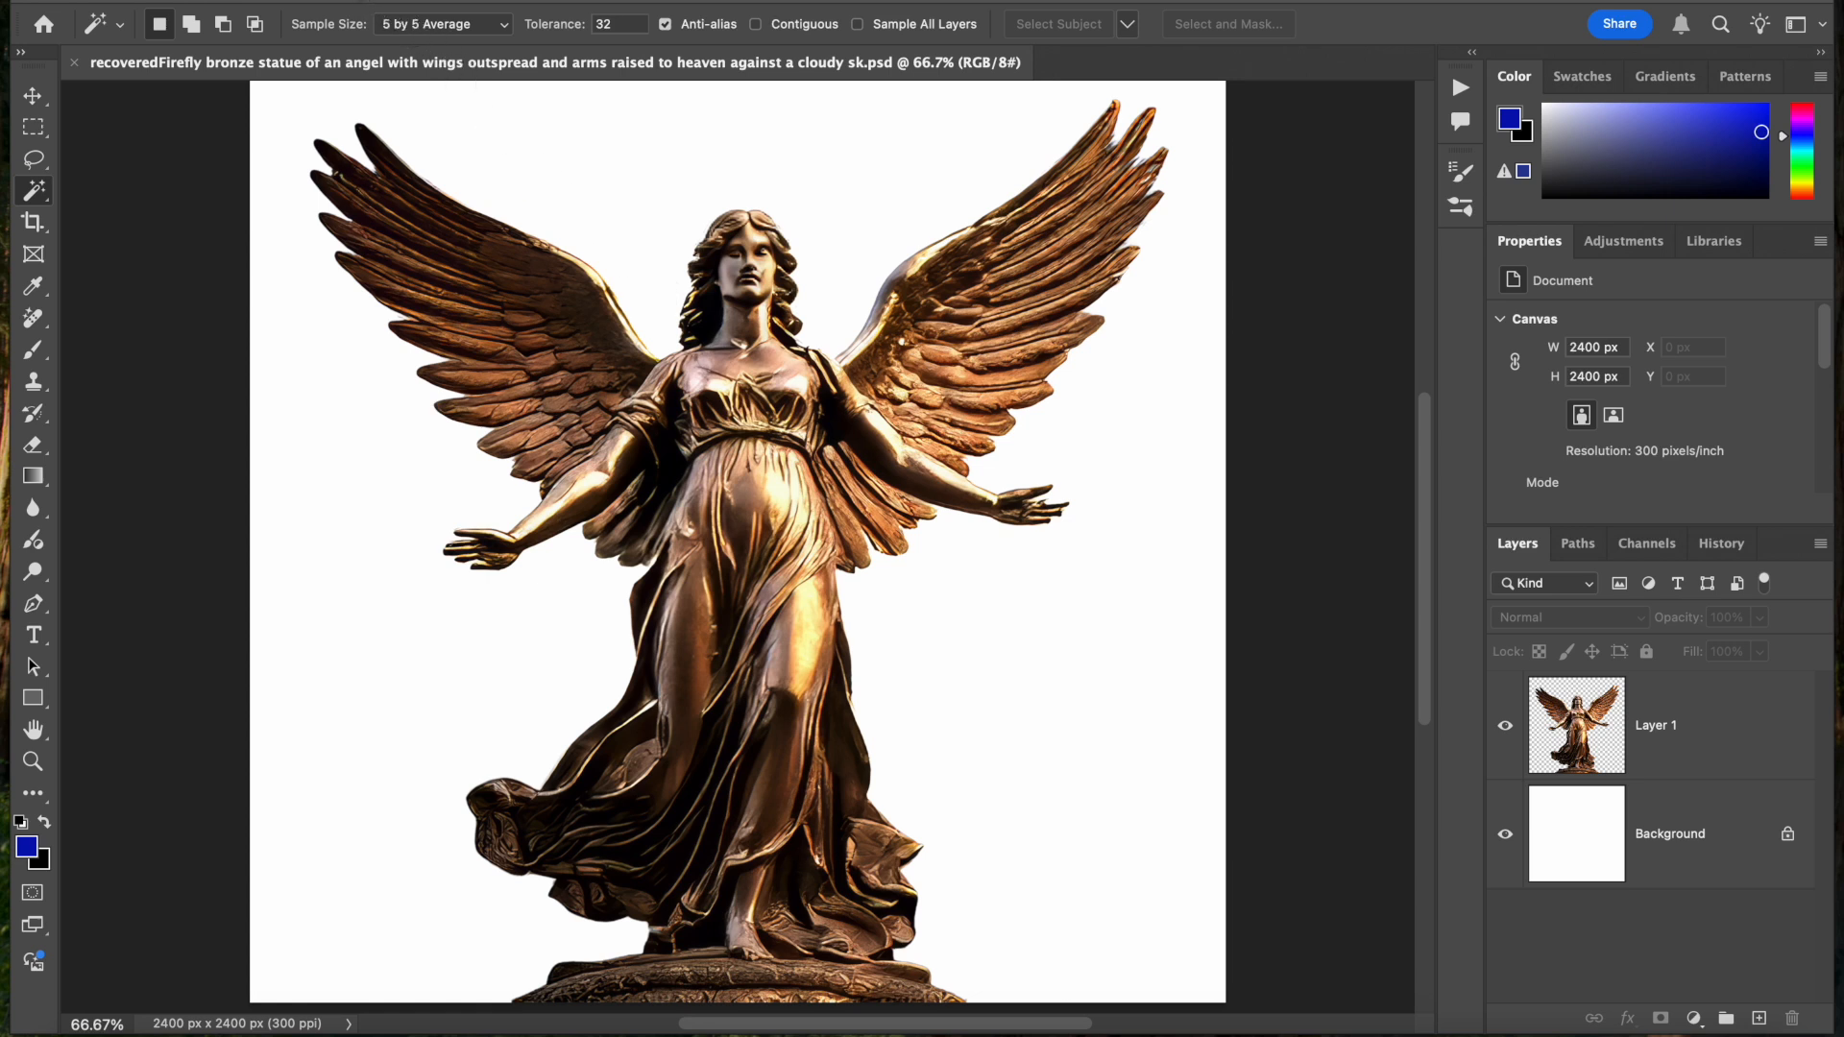
# Check the pixel dimensions and resolution of the angel statue document without changing them
pyautogui.click(285, 0)
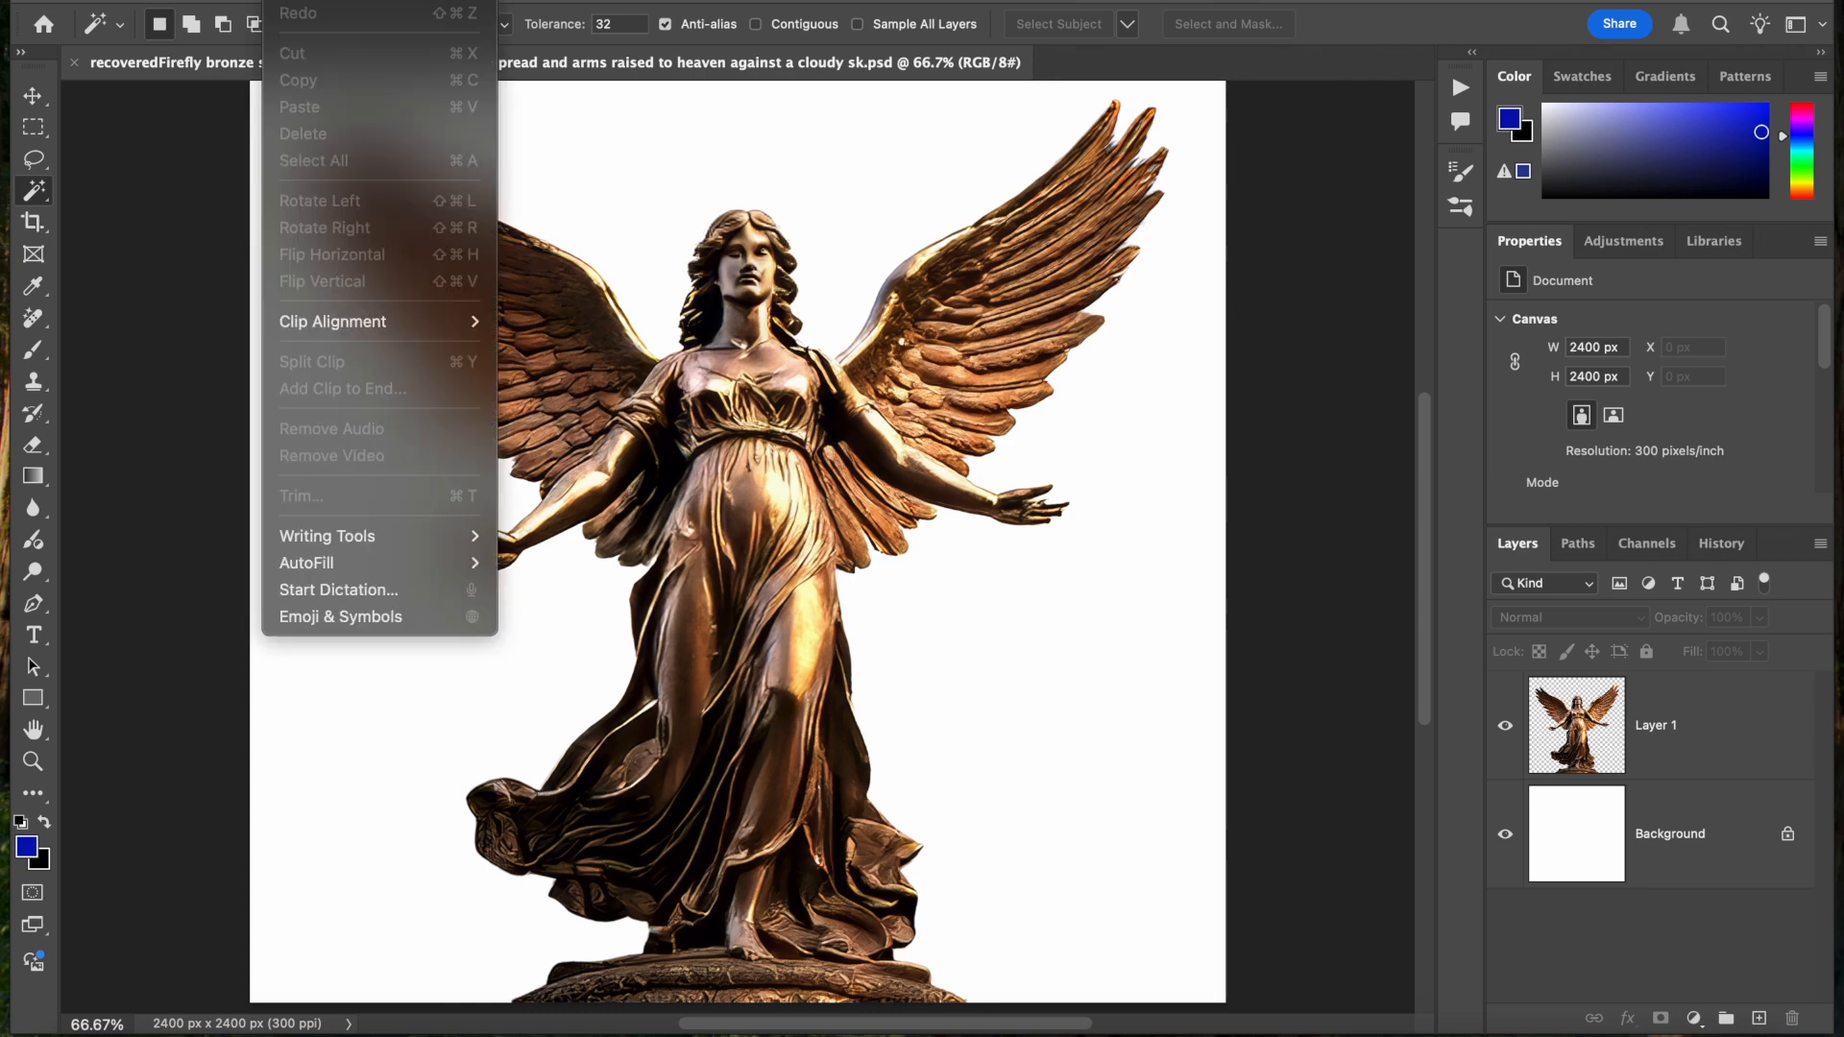
pyautogui.click(555, 2)
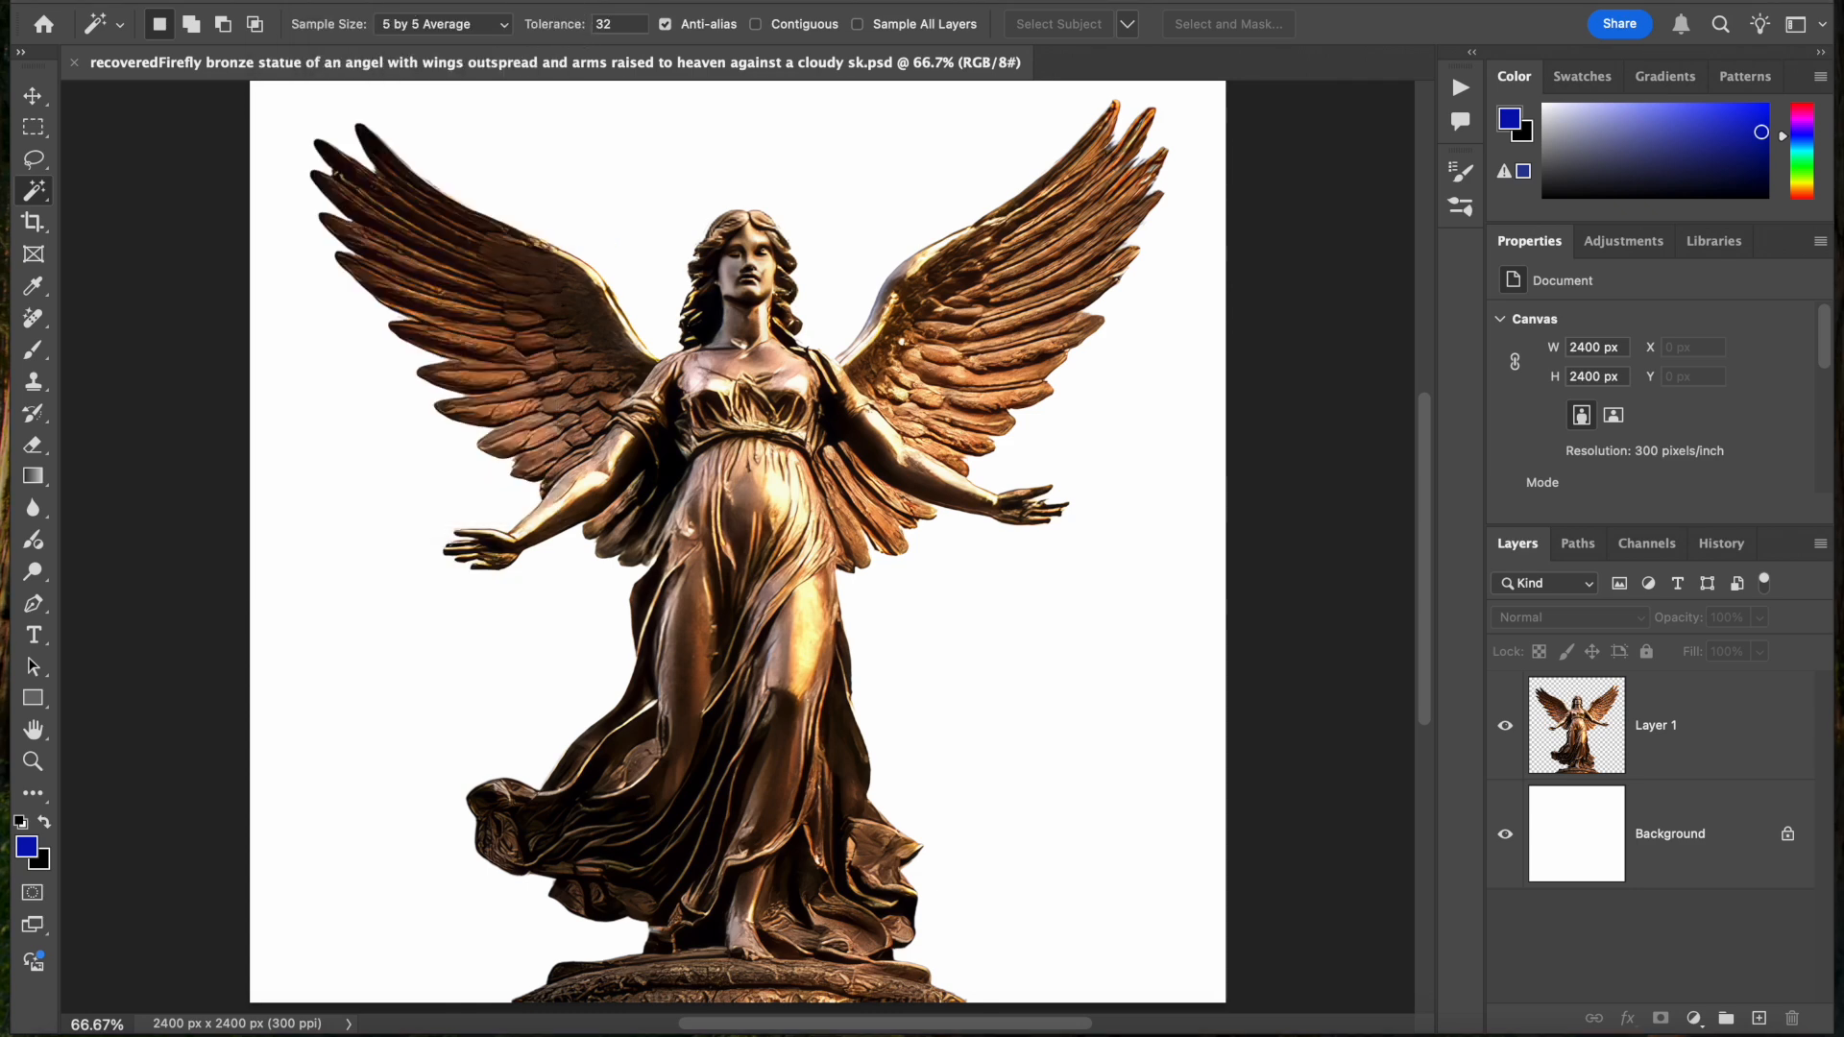
pyautogui.click(278, 0)
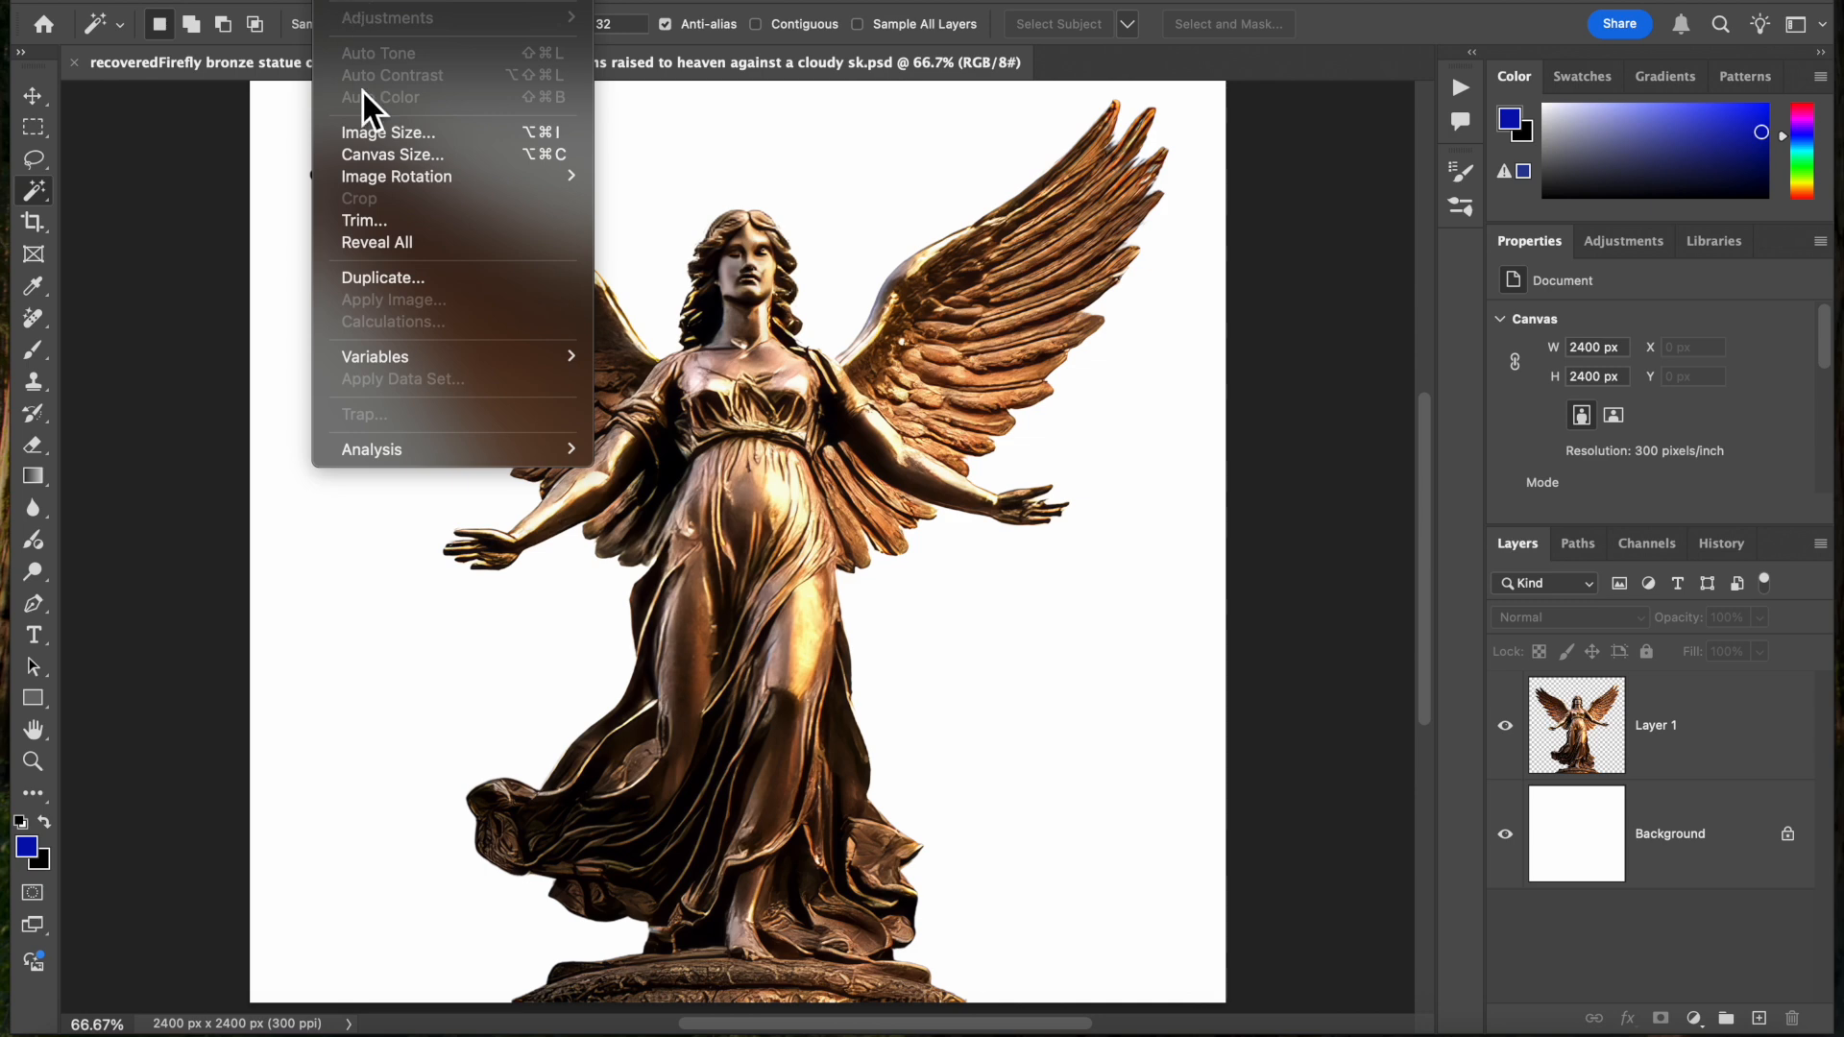
pyautogui.click(377, 137)
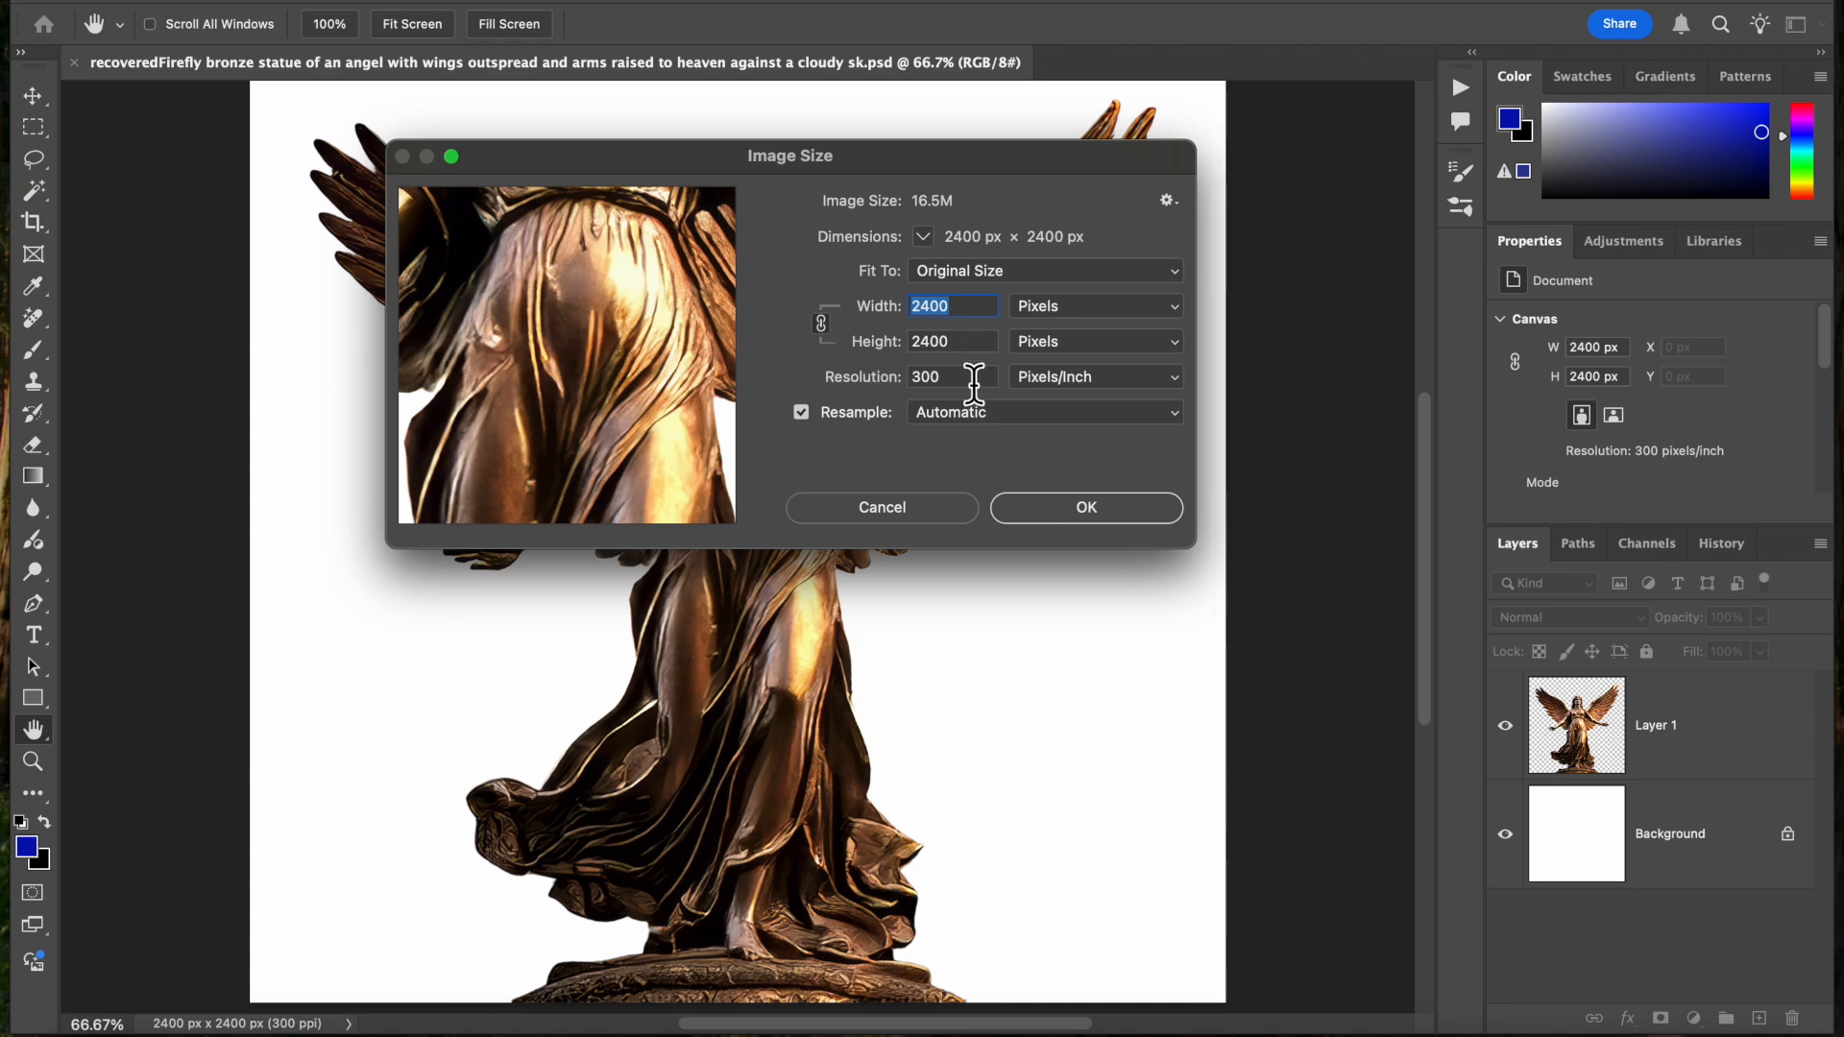
pyautogui.click(1086, 508)
pyautogui.press('w')
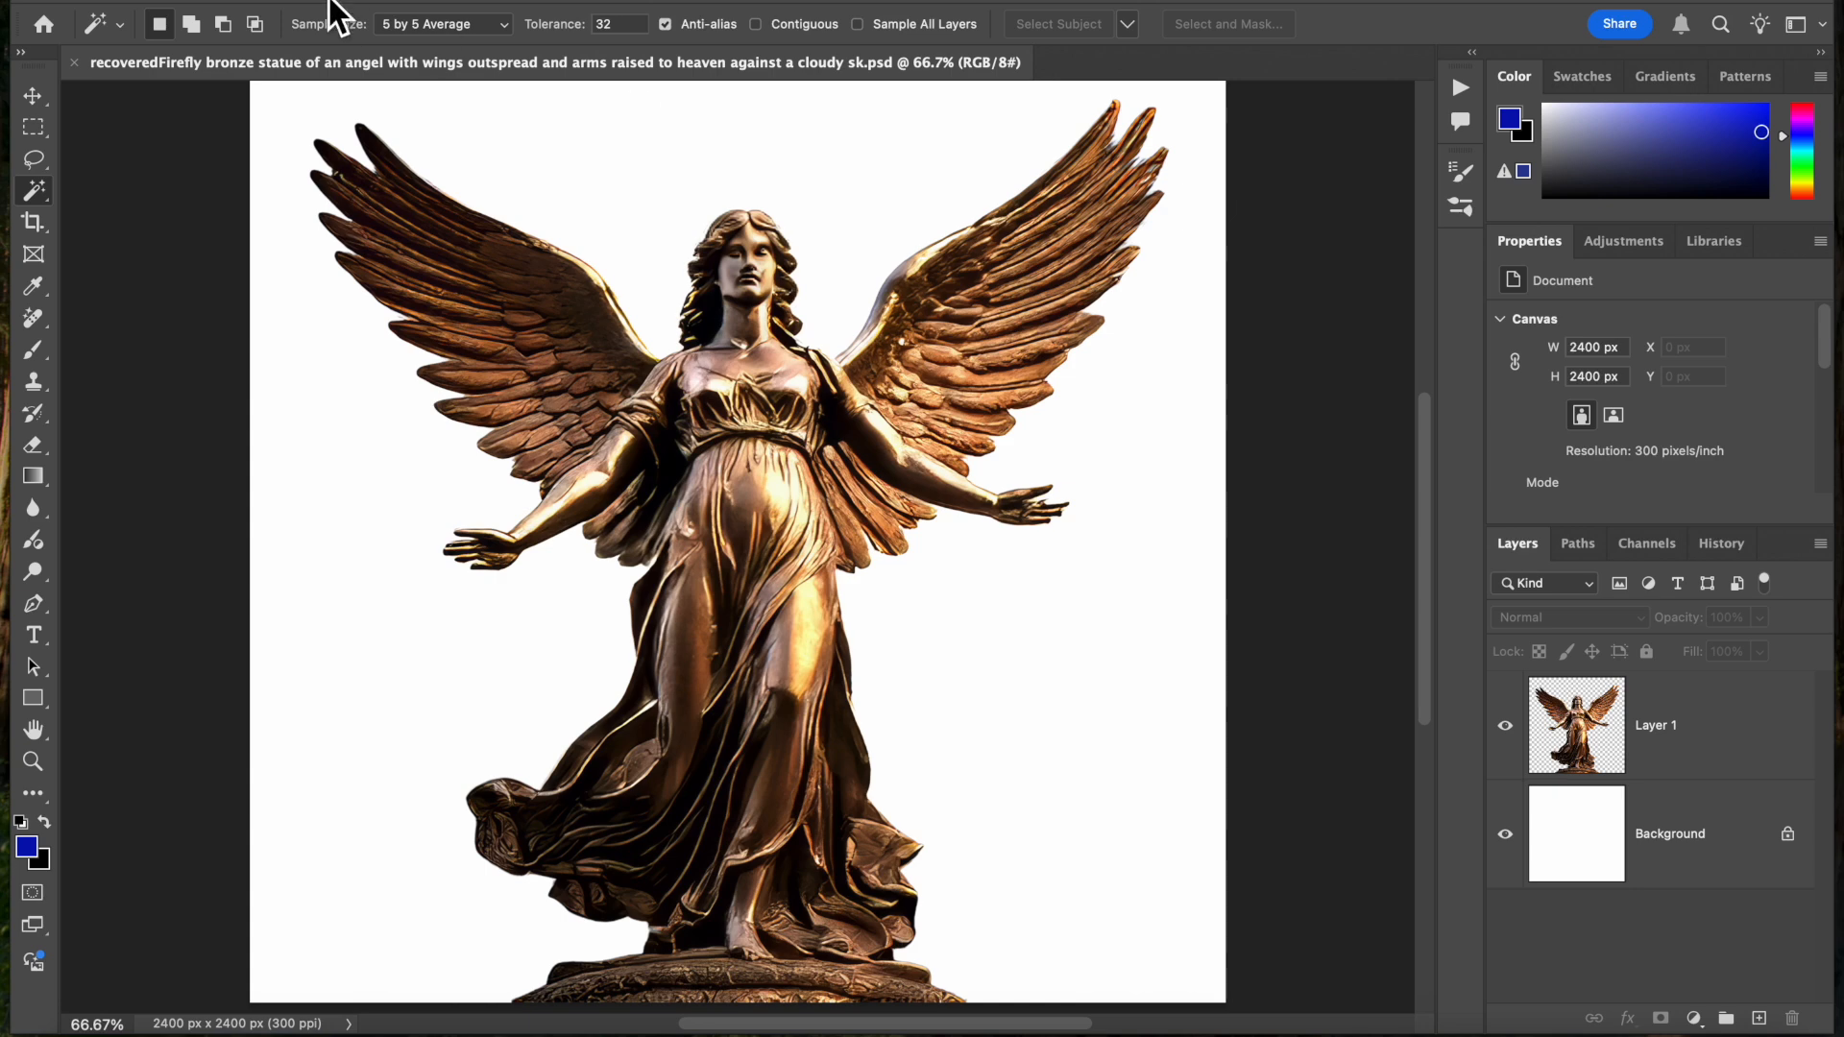
# Create a new 8 × 8 inch RGB document at 300 ppi with a white background, and compare it with the angel statue document
pyautogui.click(229, 0)
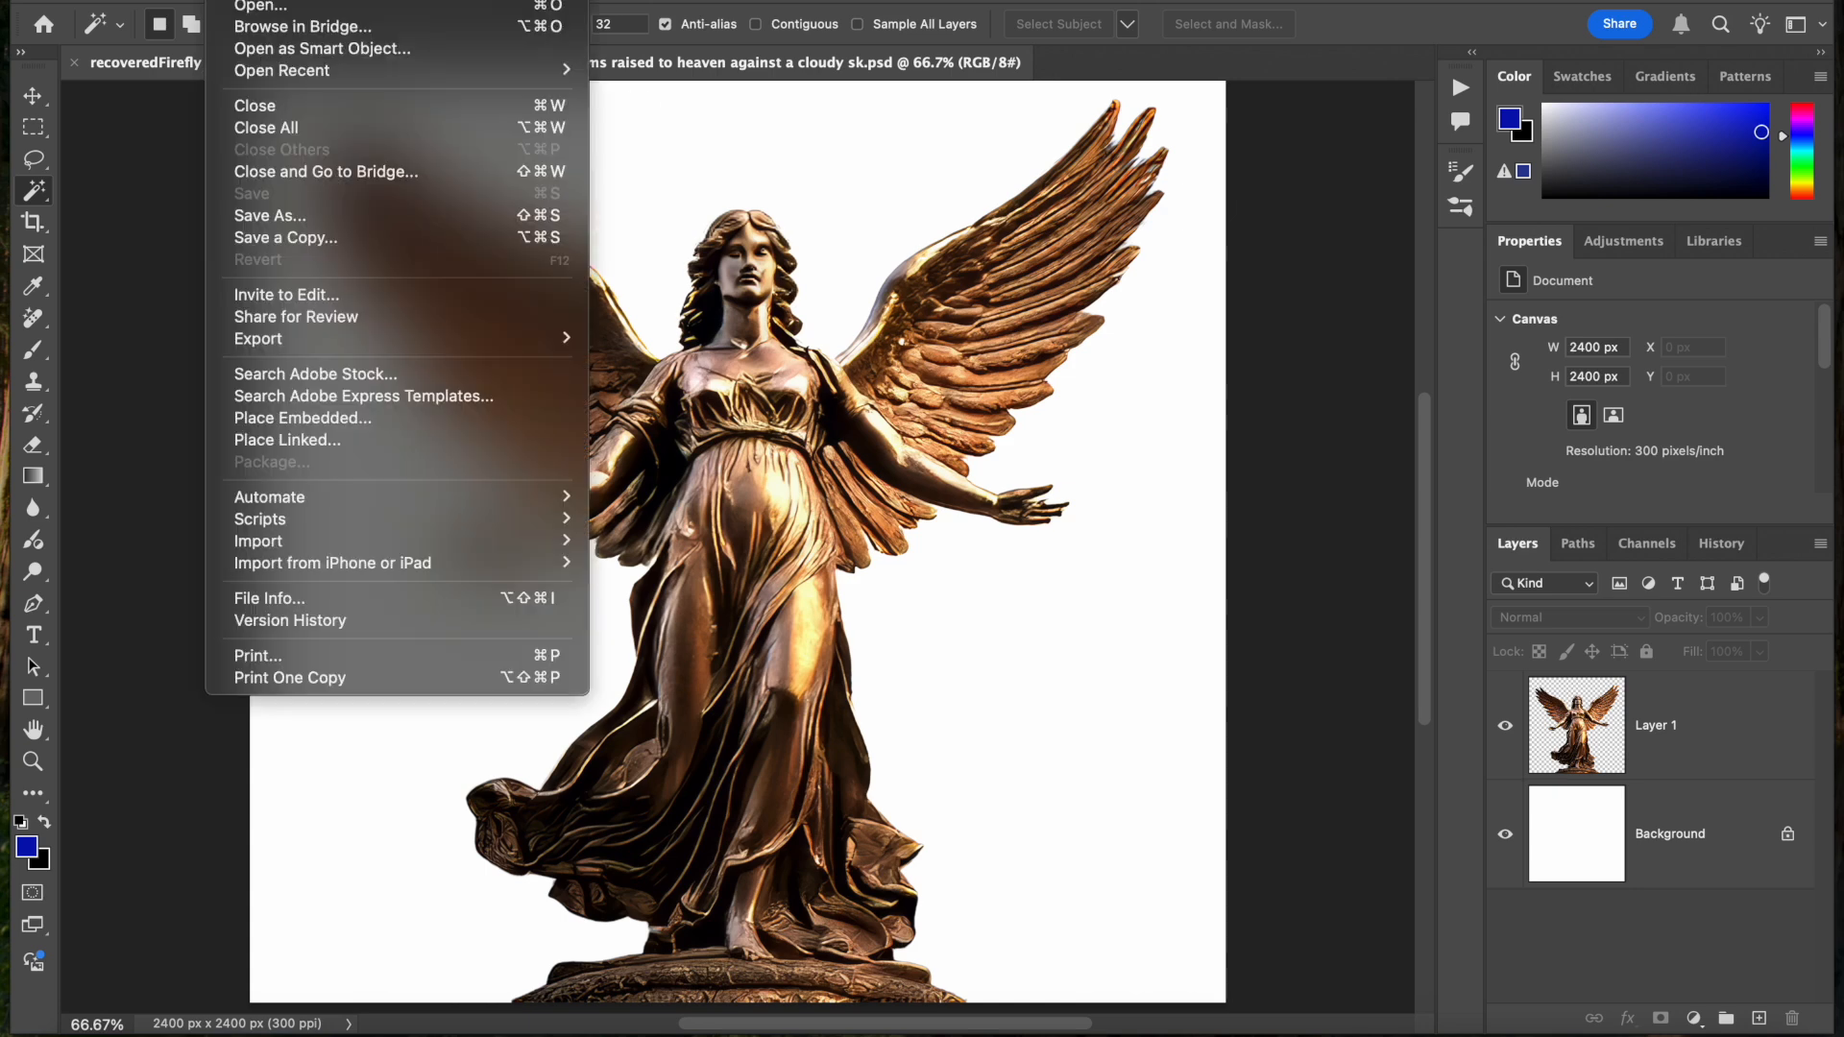
pyautogui.click(259, 2)
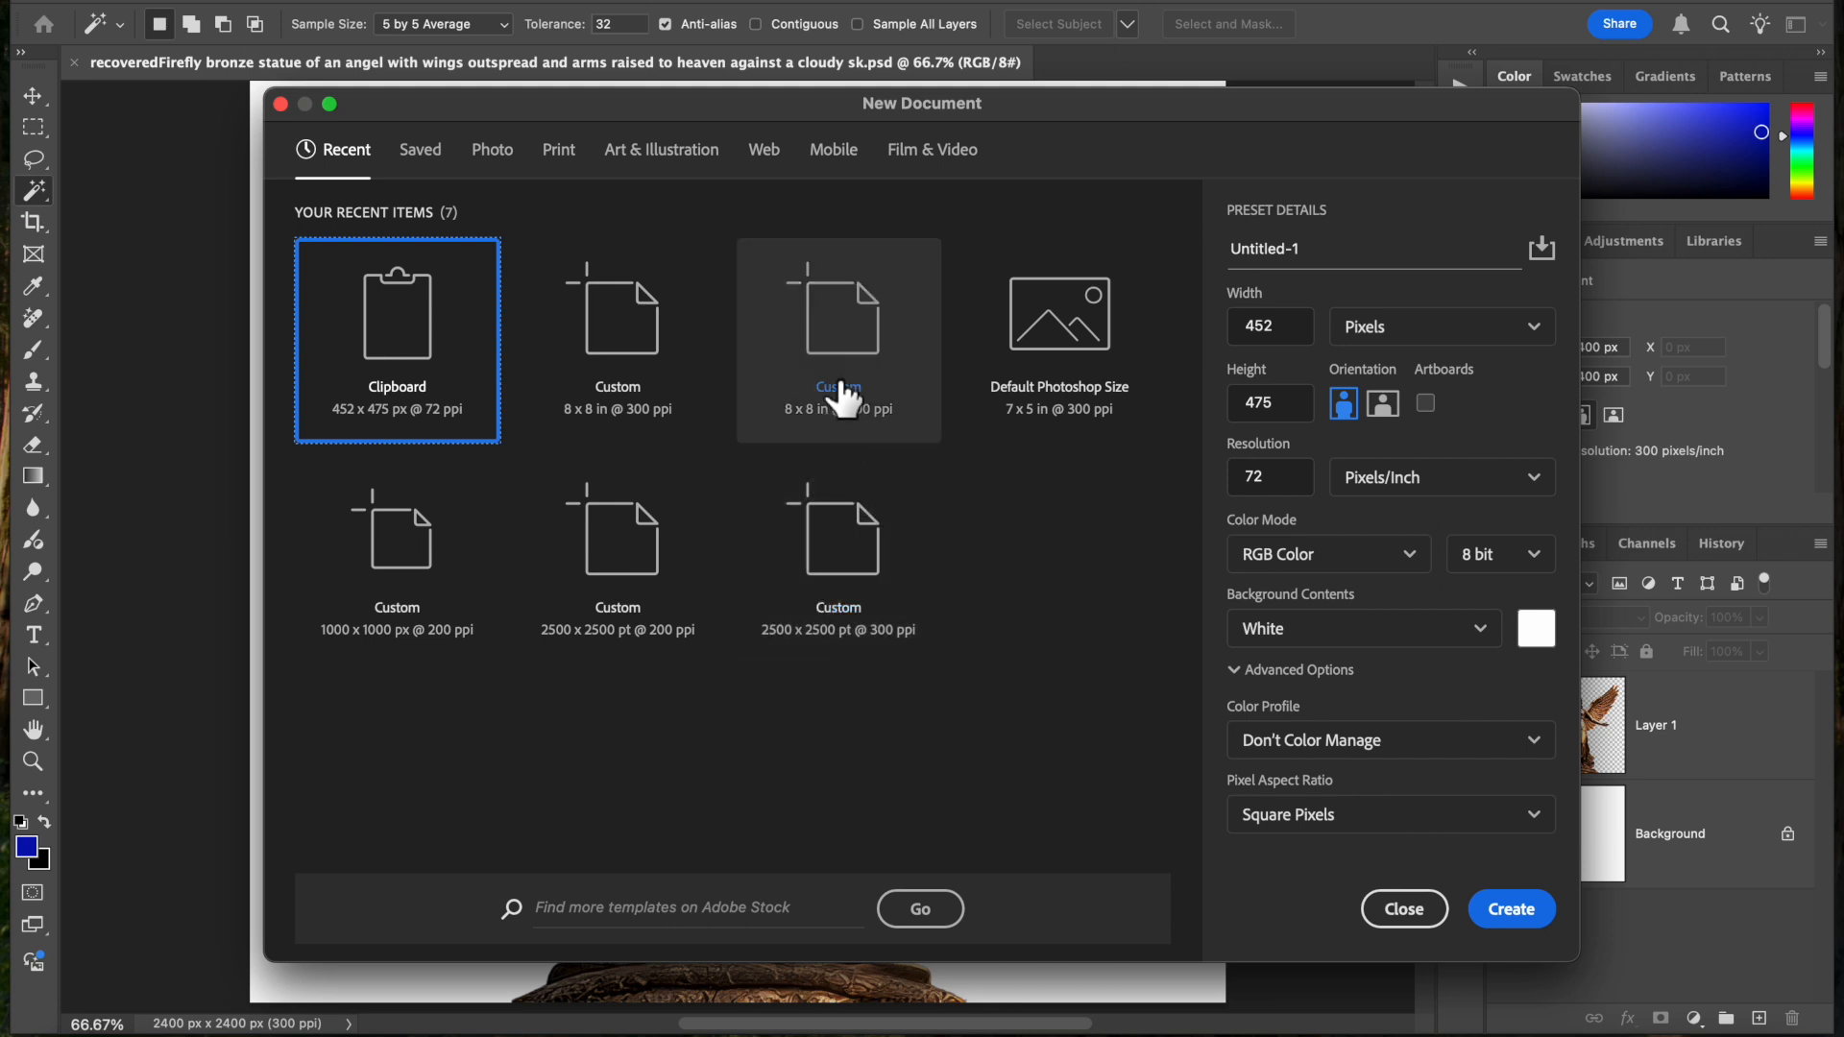
pyautogui.click(847, 346)
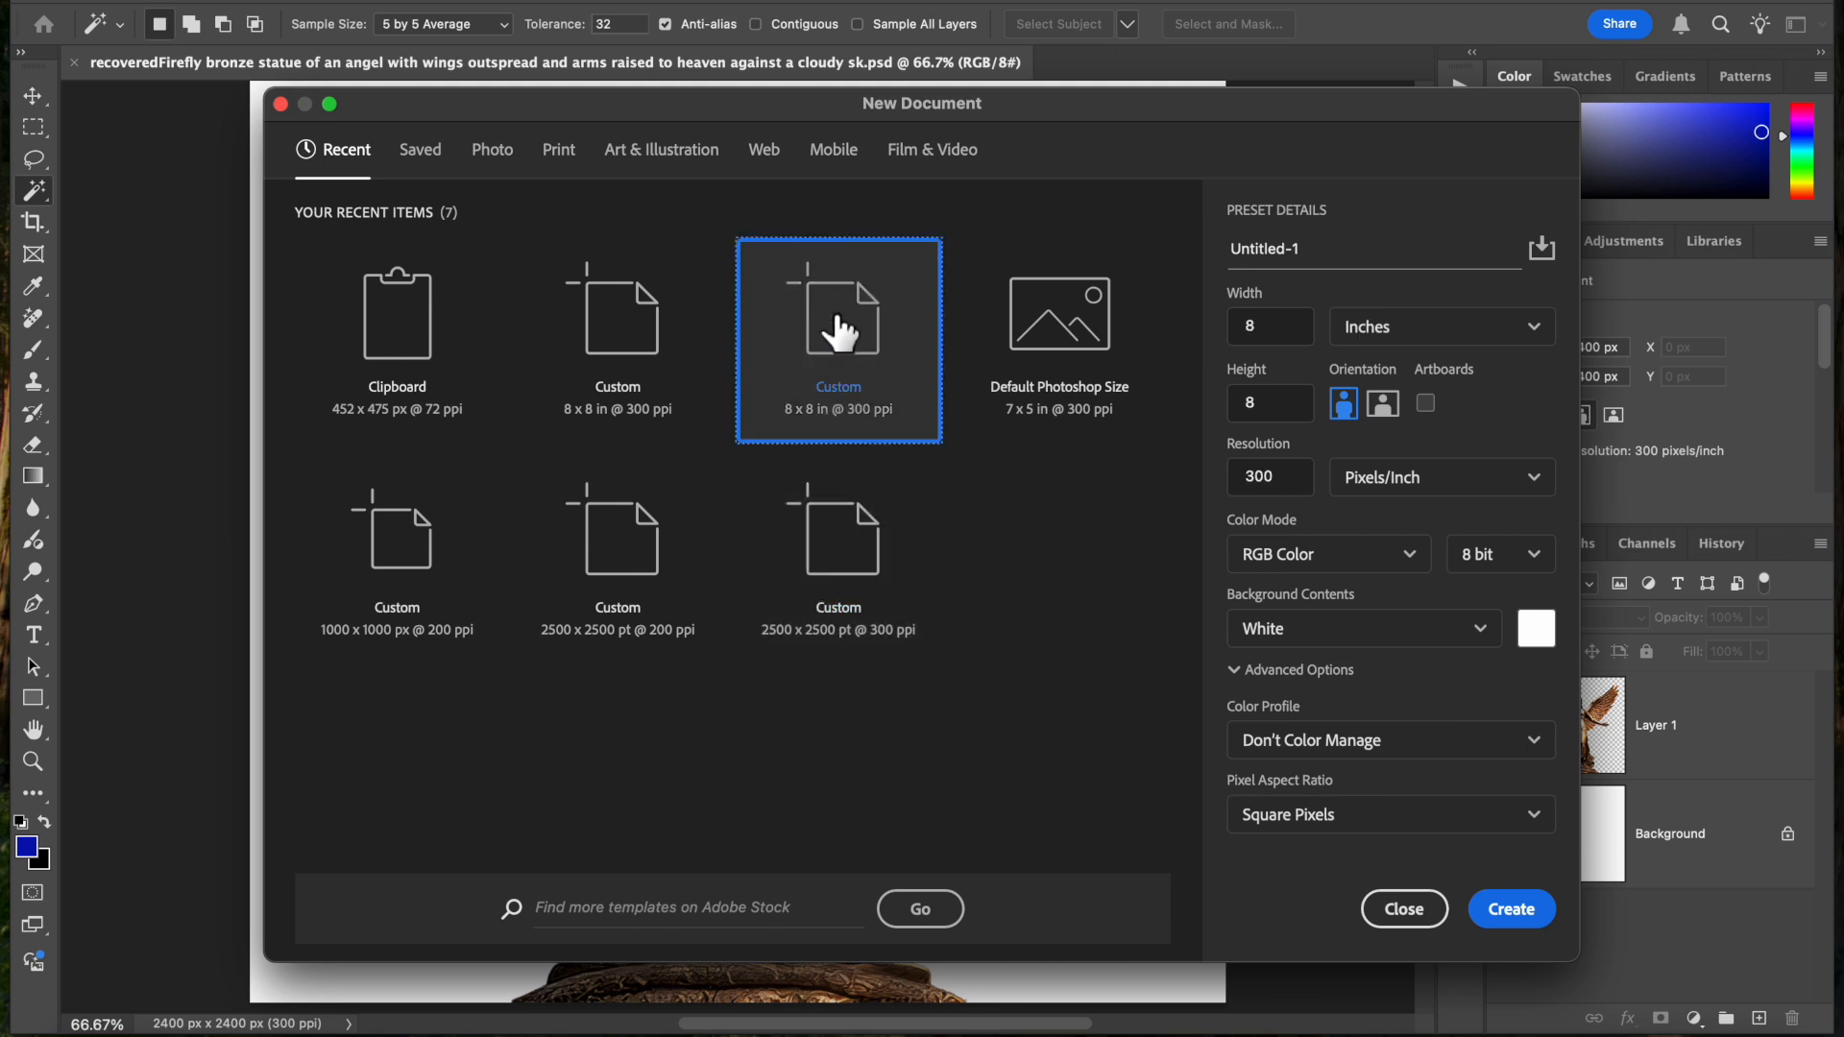
pyautogui.click(1514, 908)
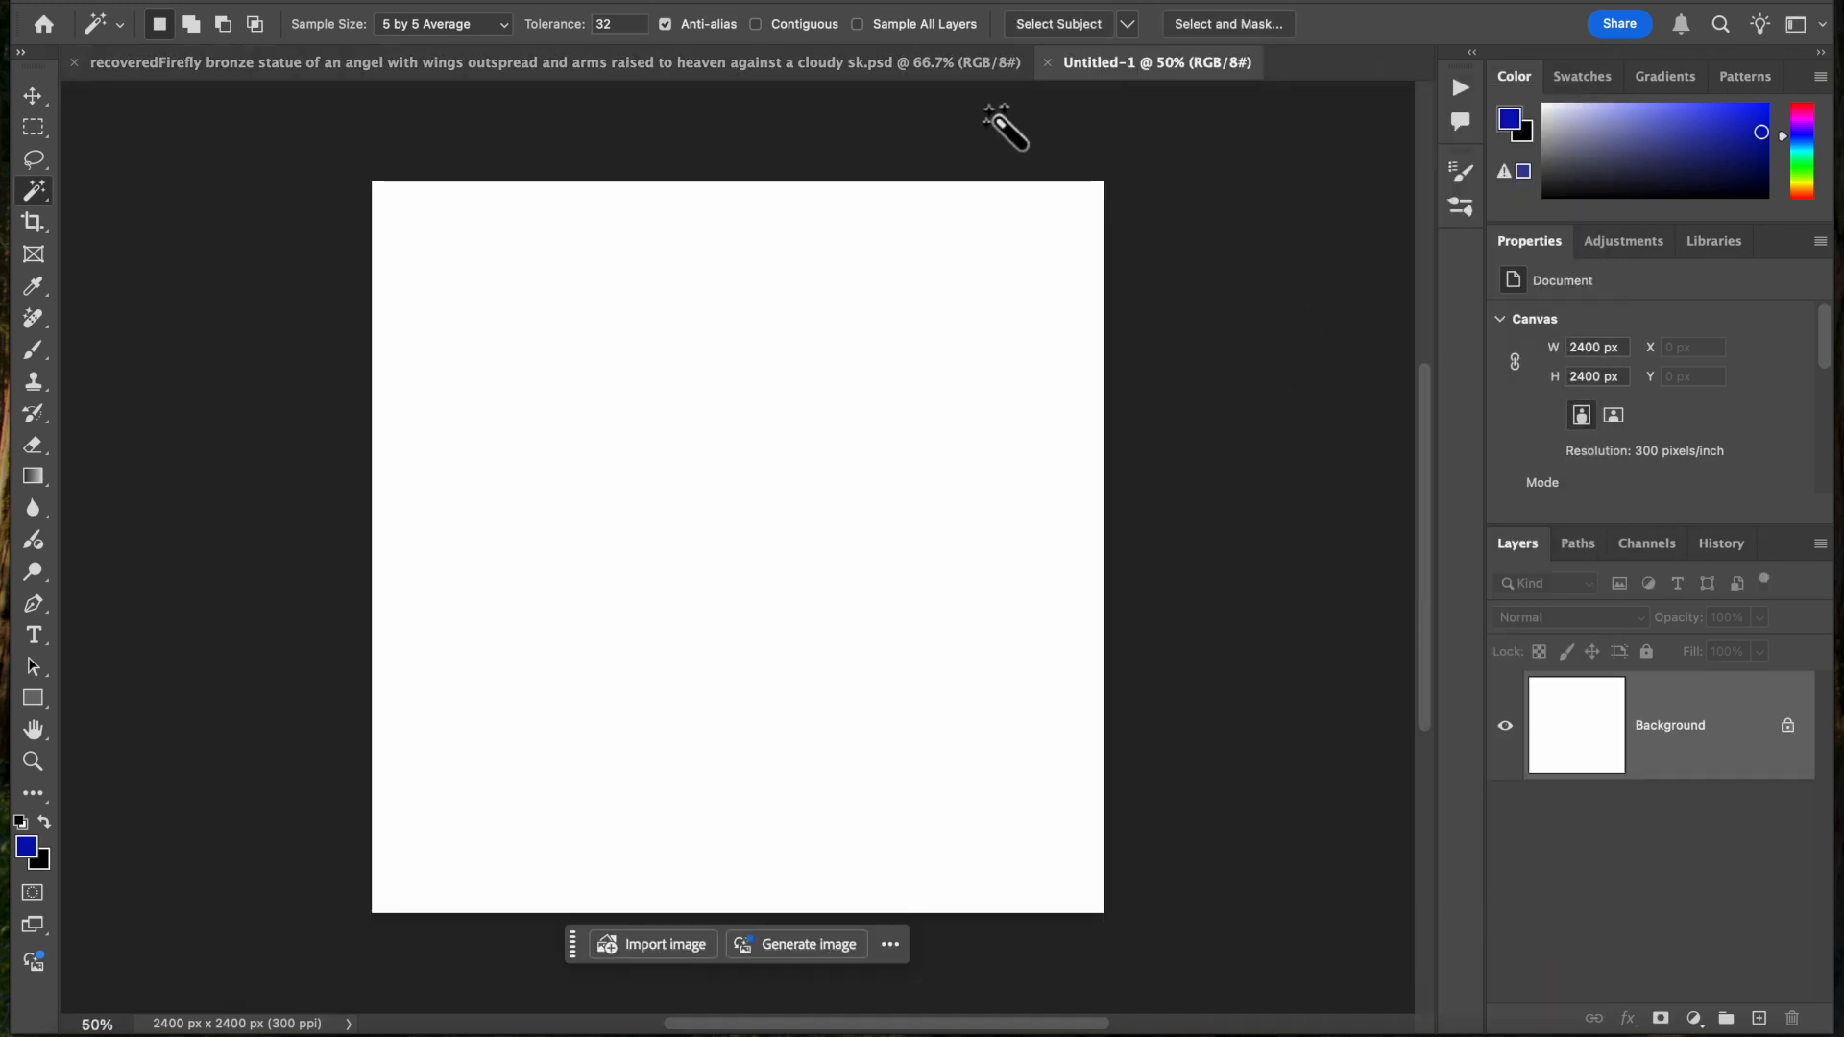
pyautogui.click(857, 77)
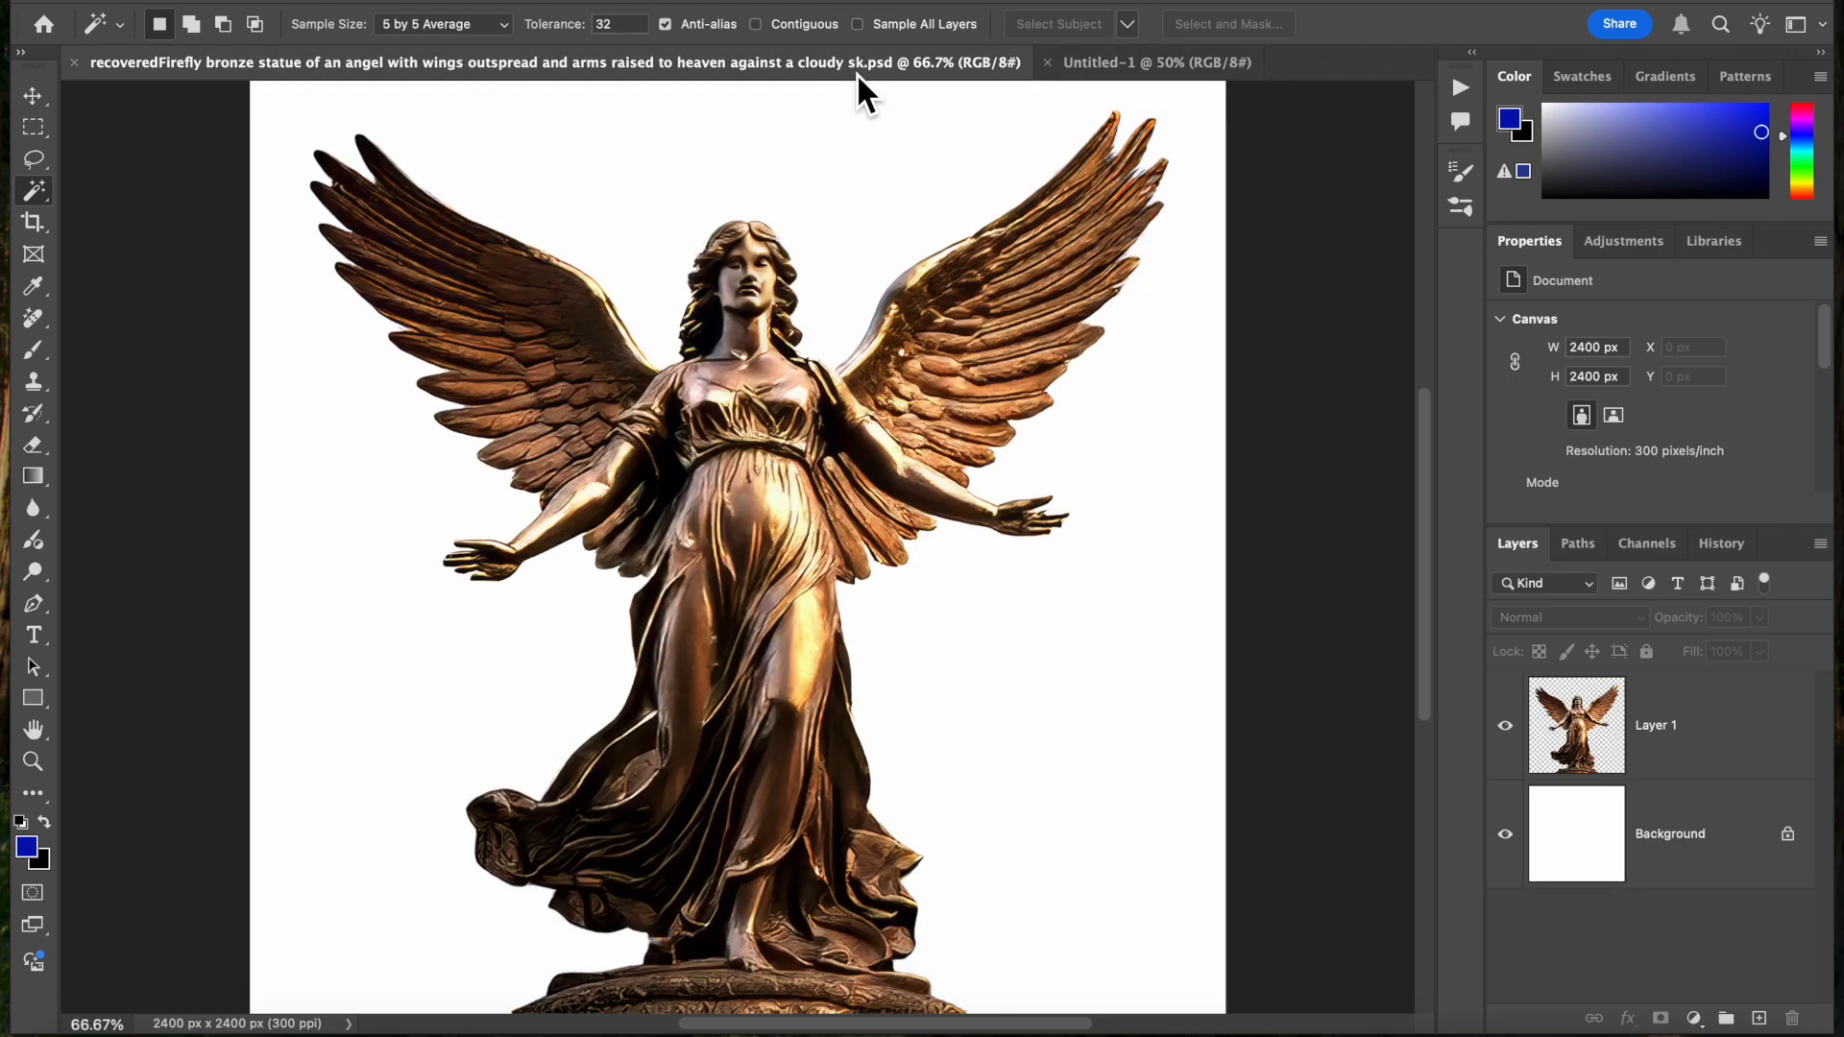
pyautogui.click(1099, 69)
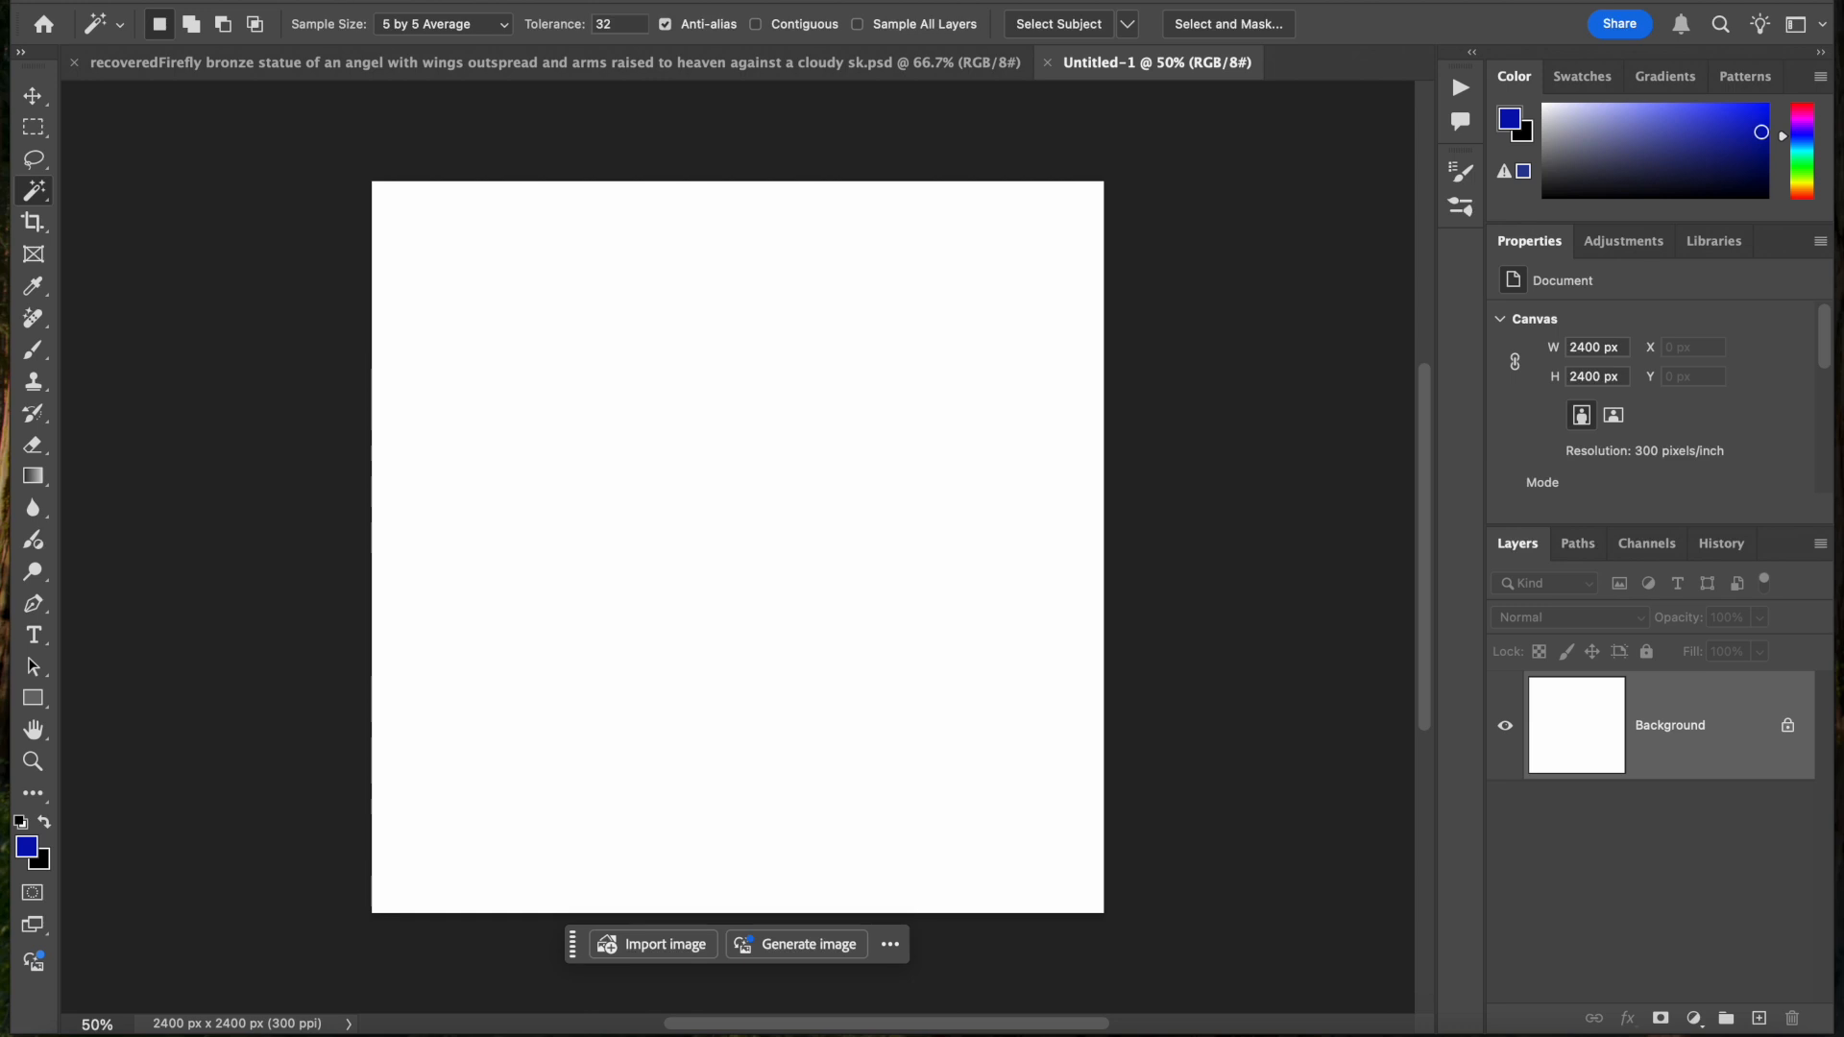
# Create a second new 8 × 8 inch document at 300 ppi with a white background
pyautogui.click(231, 0)
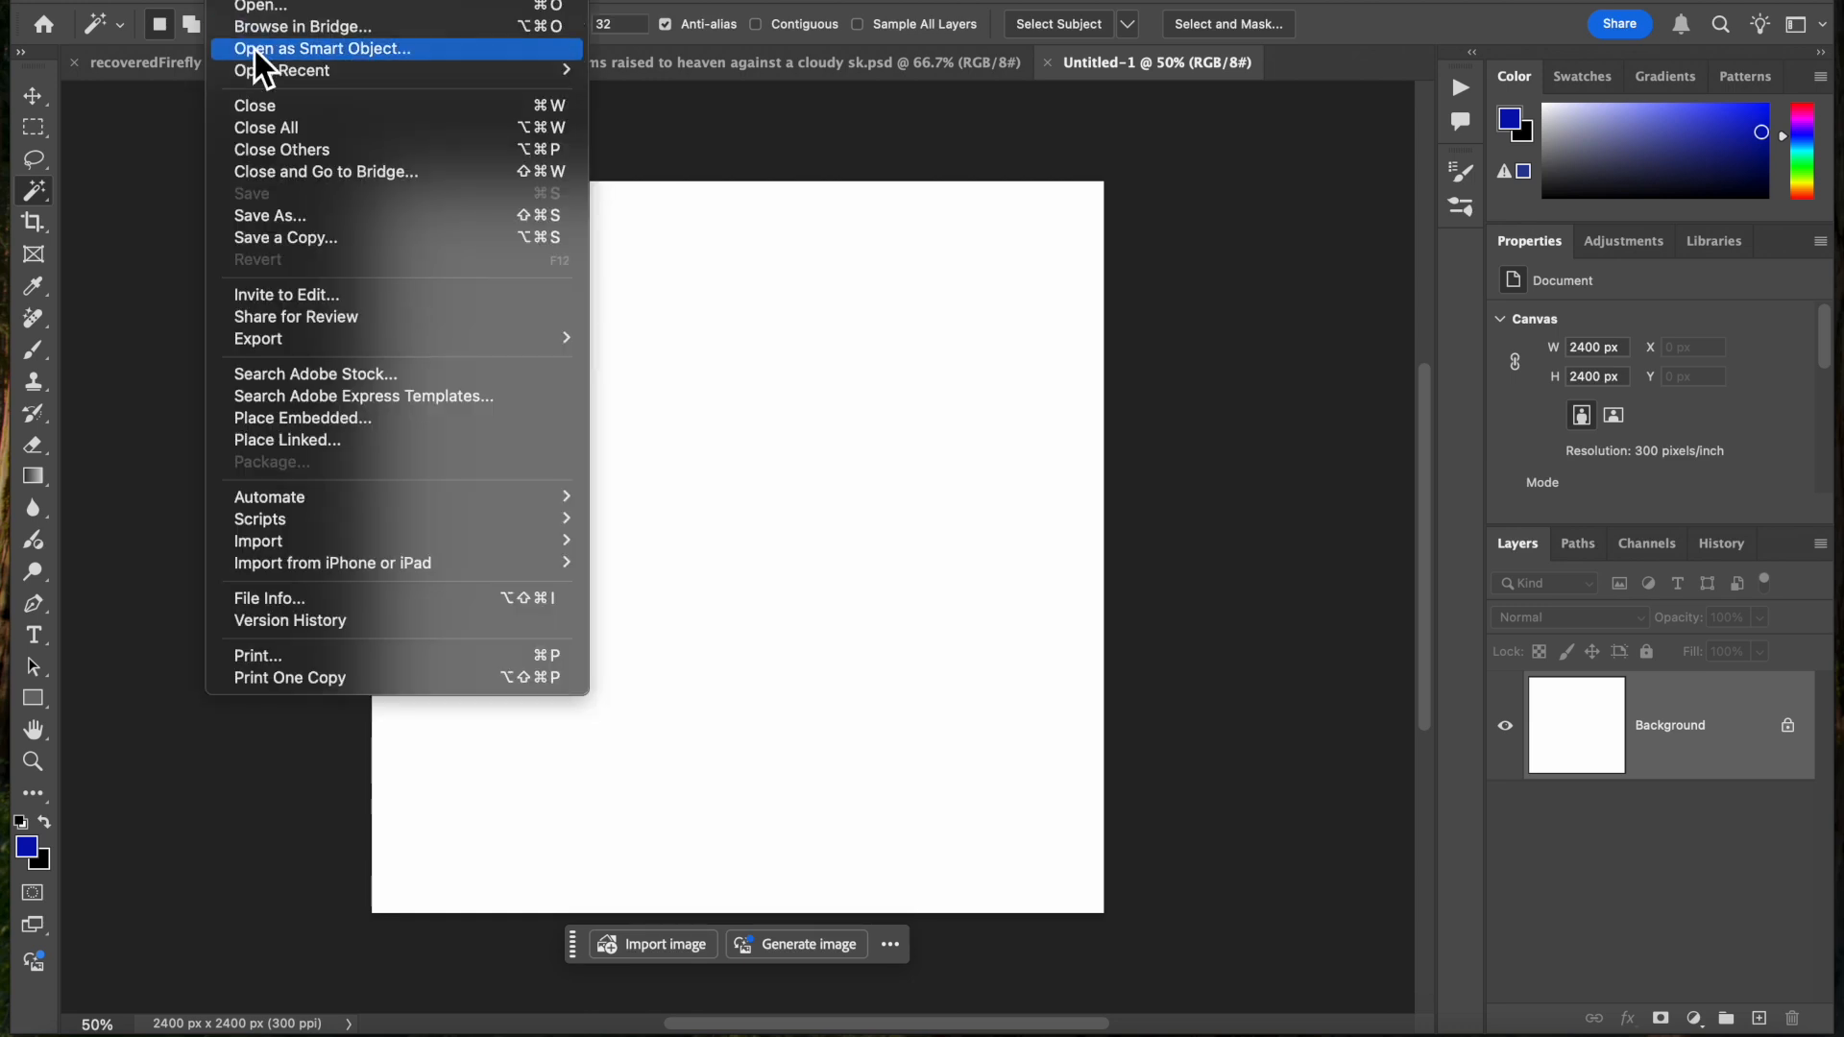
pyautogui.click(265, 3)
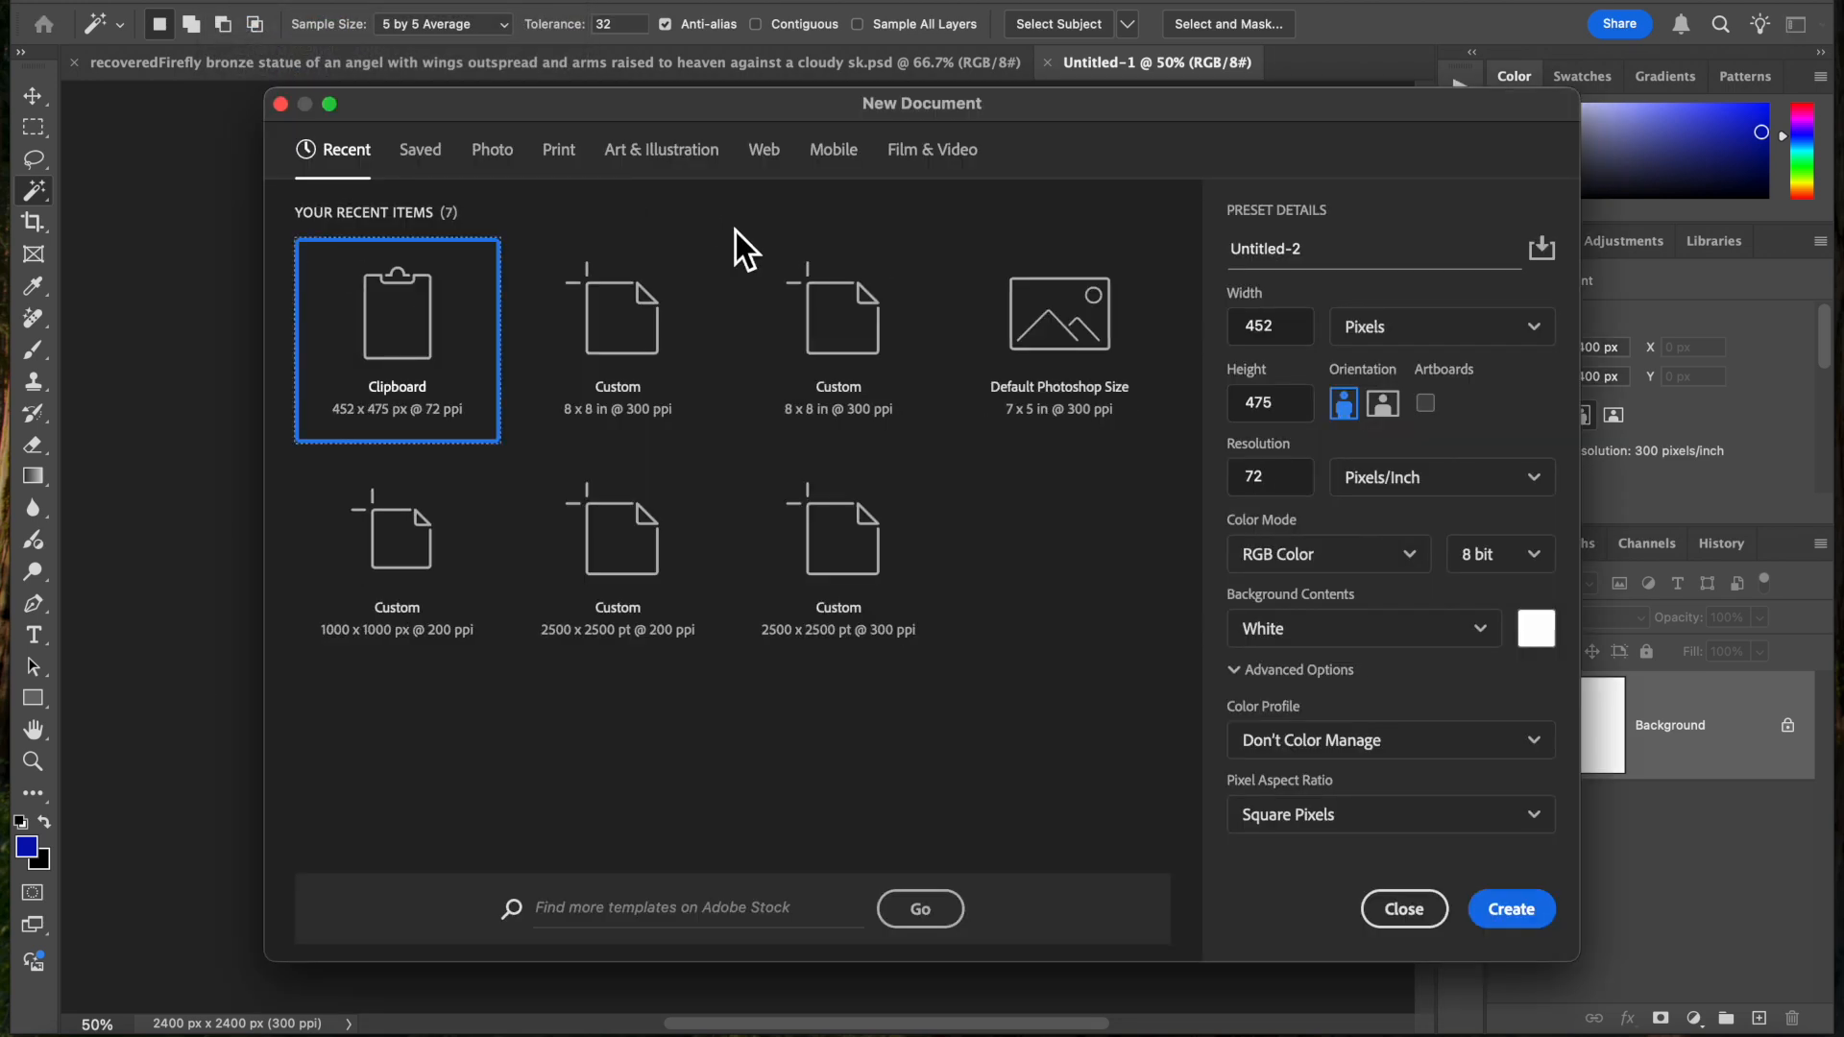
pyautogui.click(858, 346)
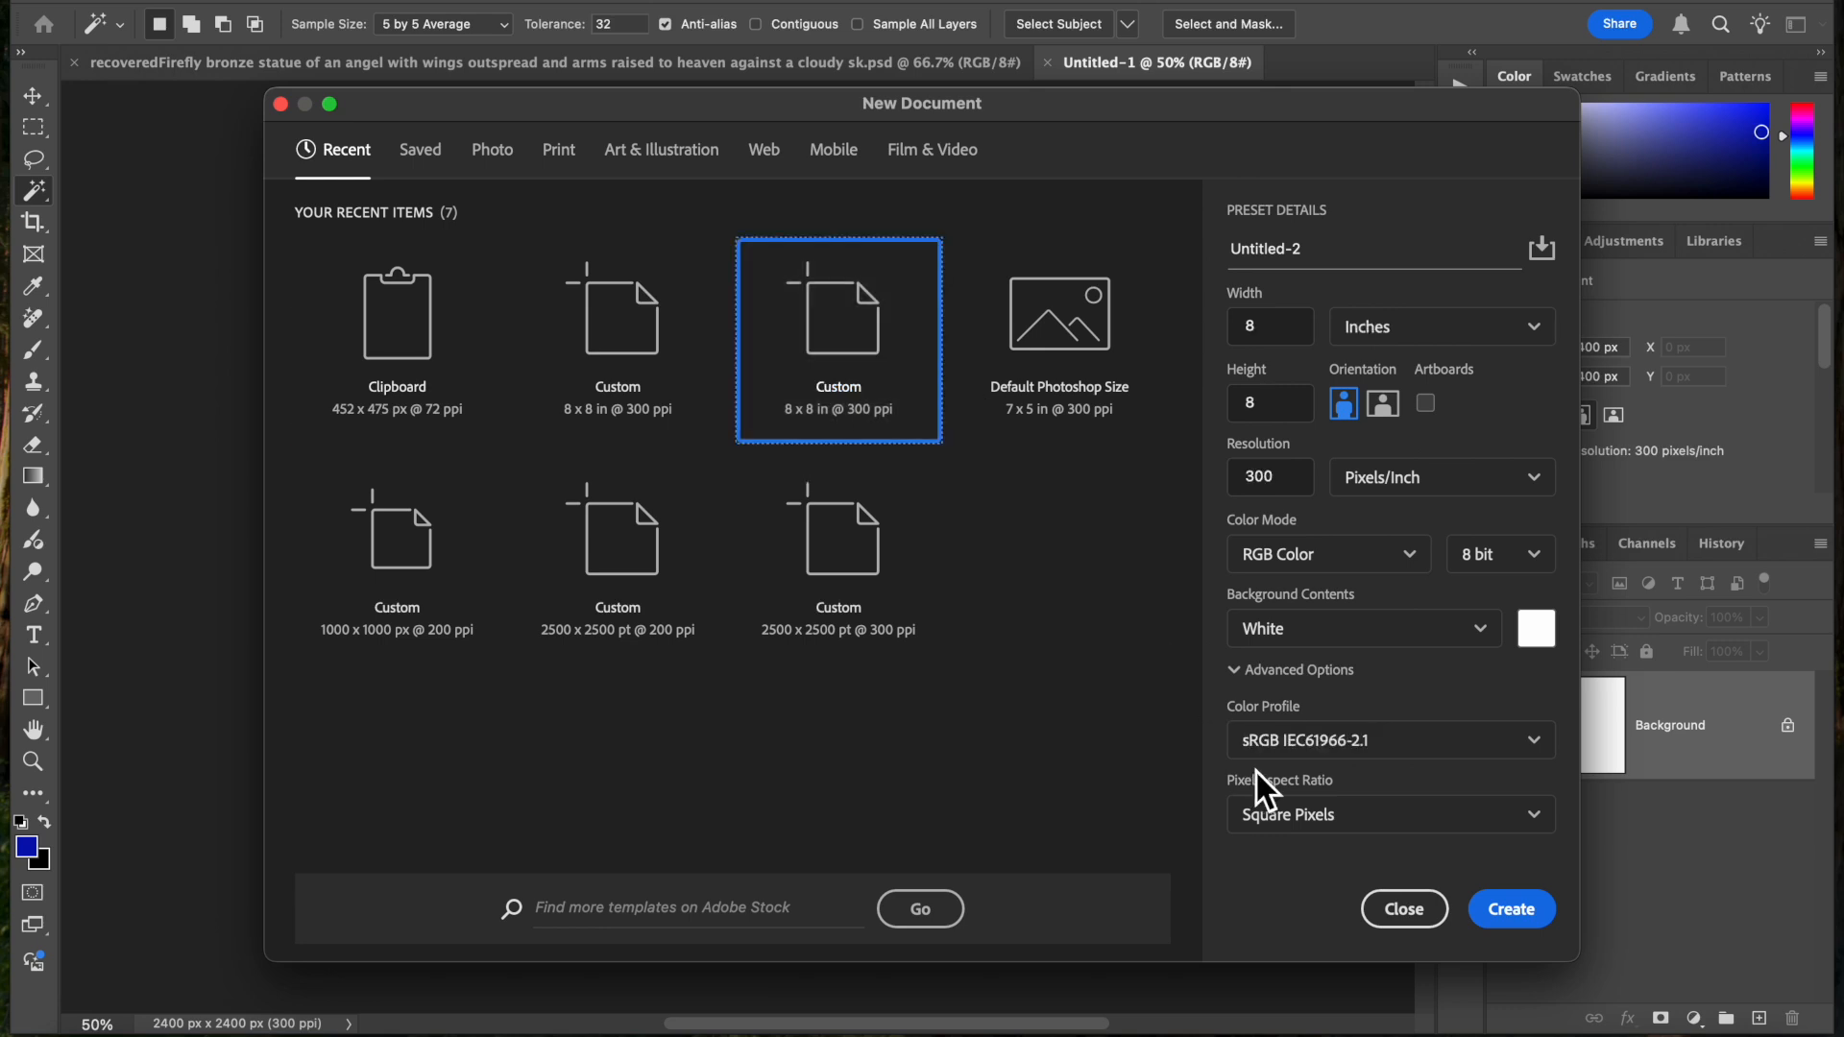
pyautogui.click(1508, 911)
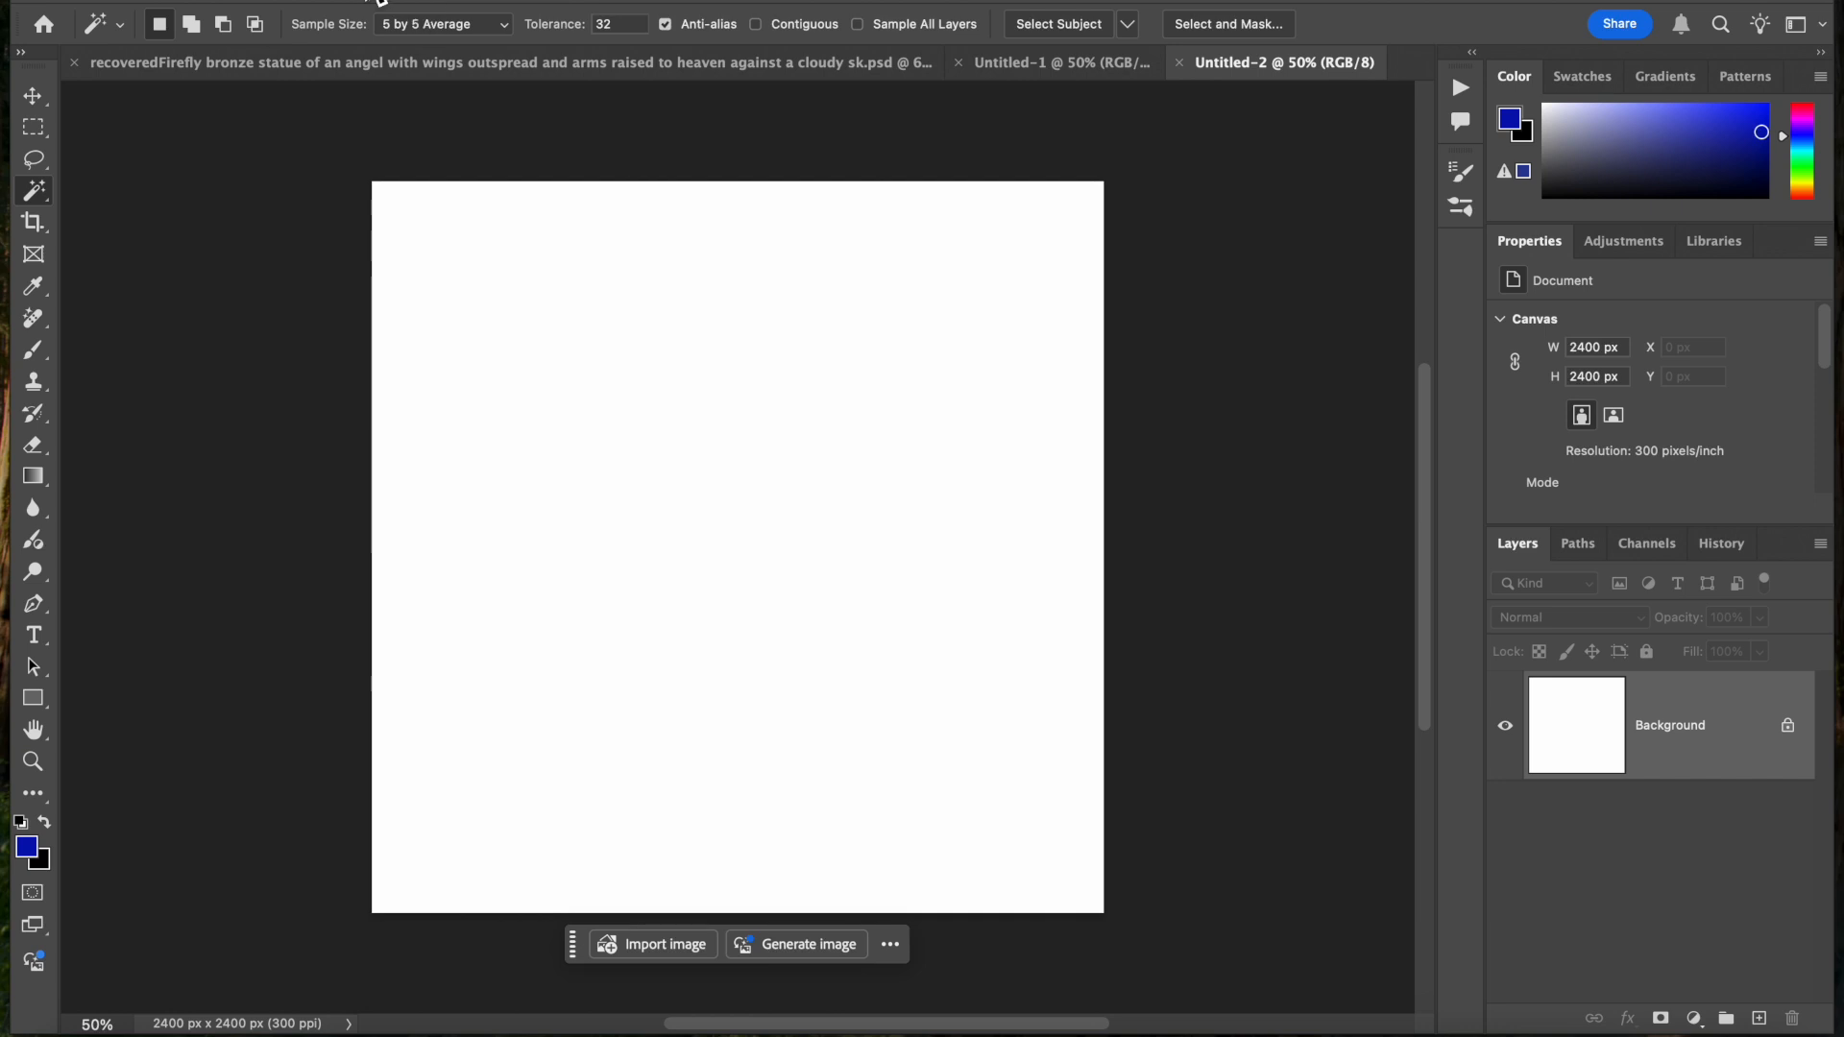
# Resize the second blank document to 240 × 240 pixels, keeping the resolution at 300 ppi
pyautogui.click(344, 1)
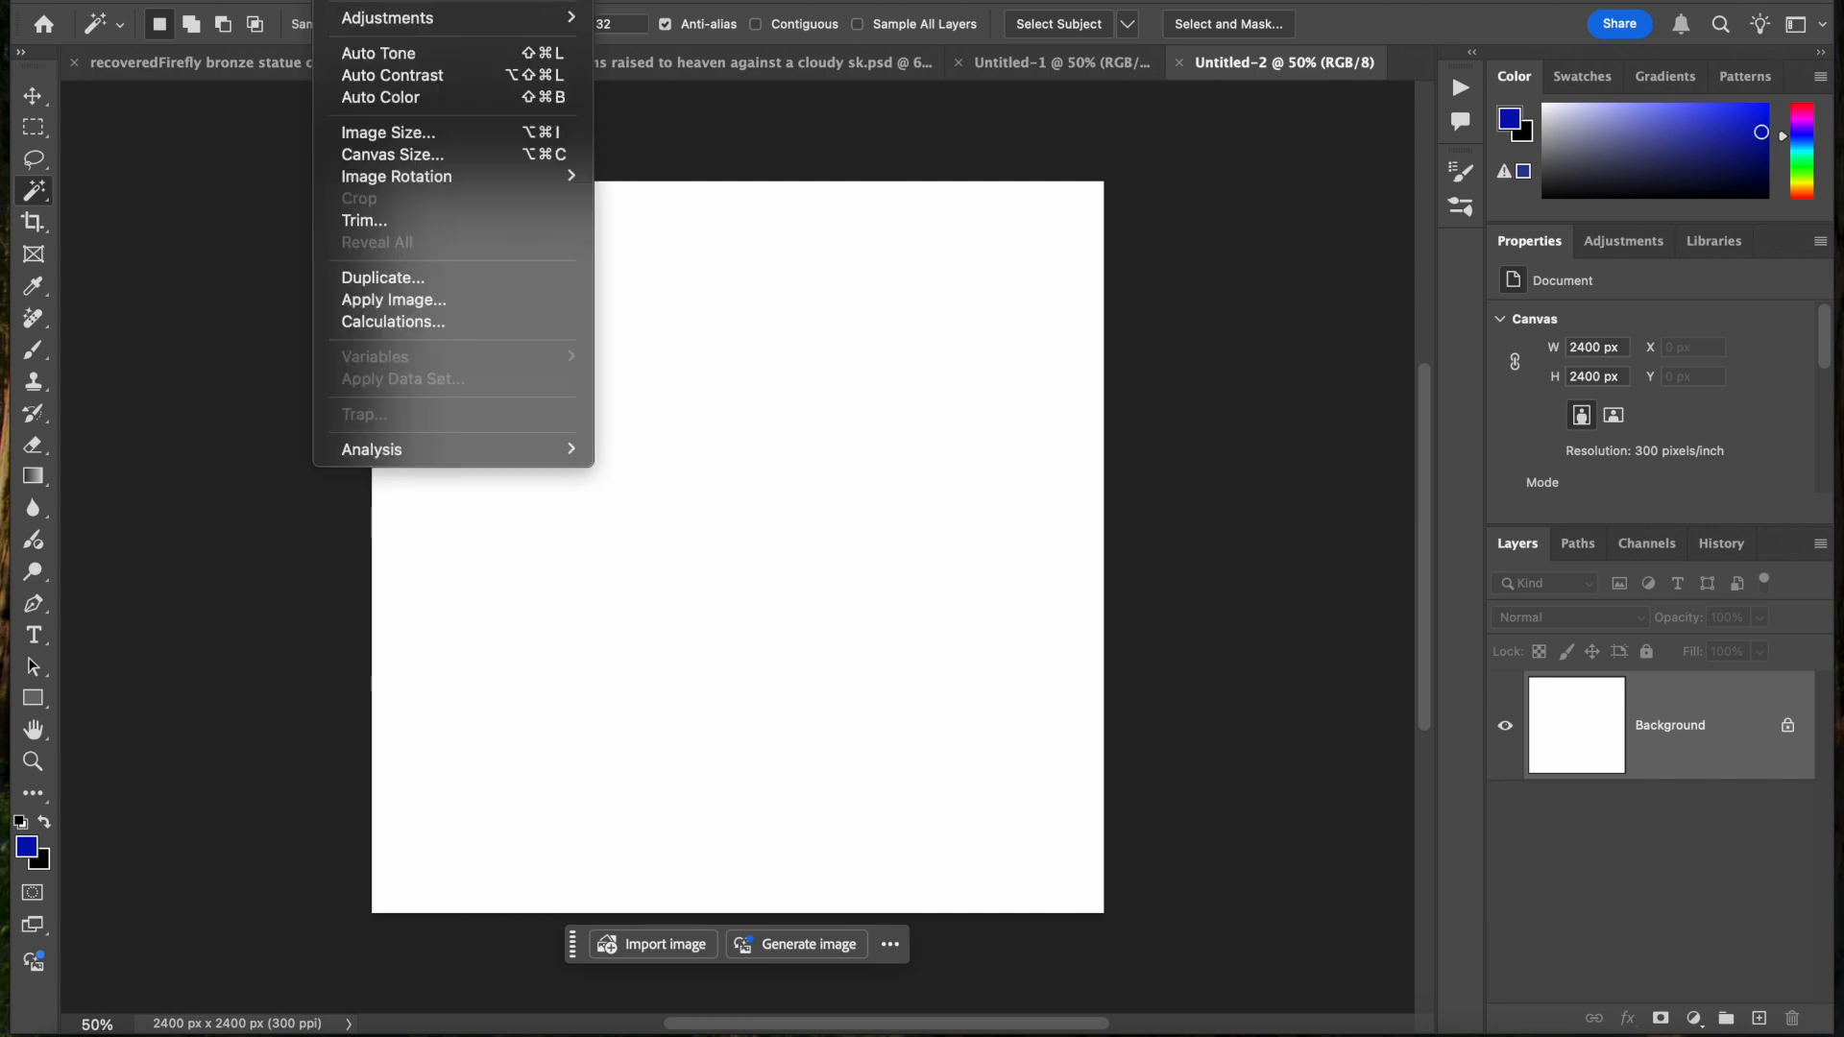
pyautogui.click(405, 141)
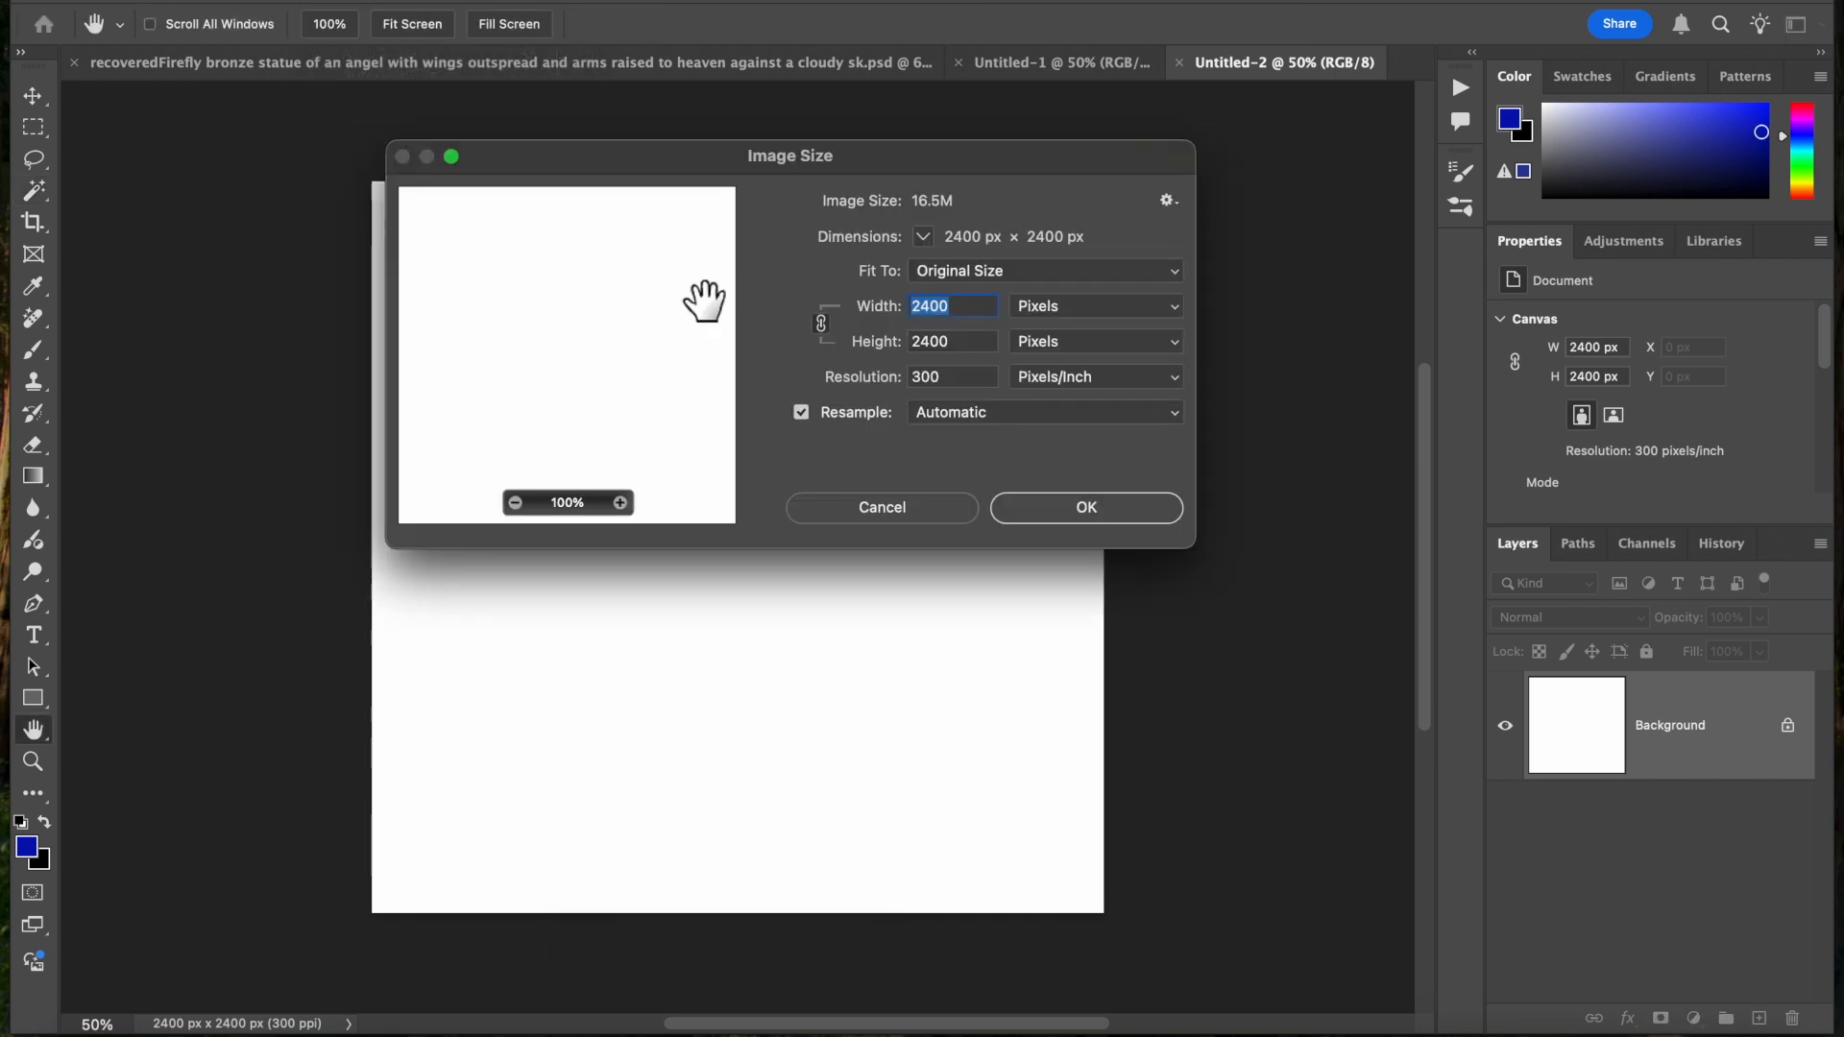
pyautogui.click(972, 320)
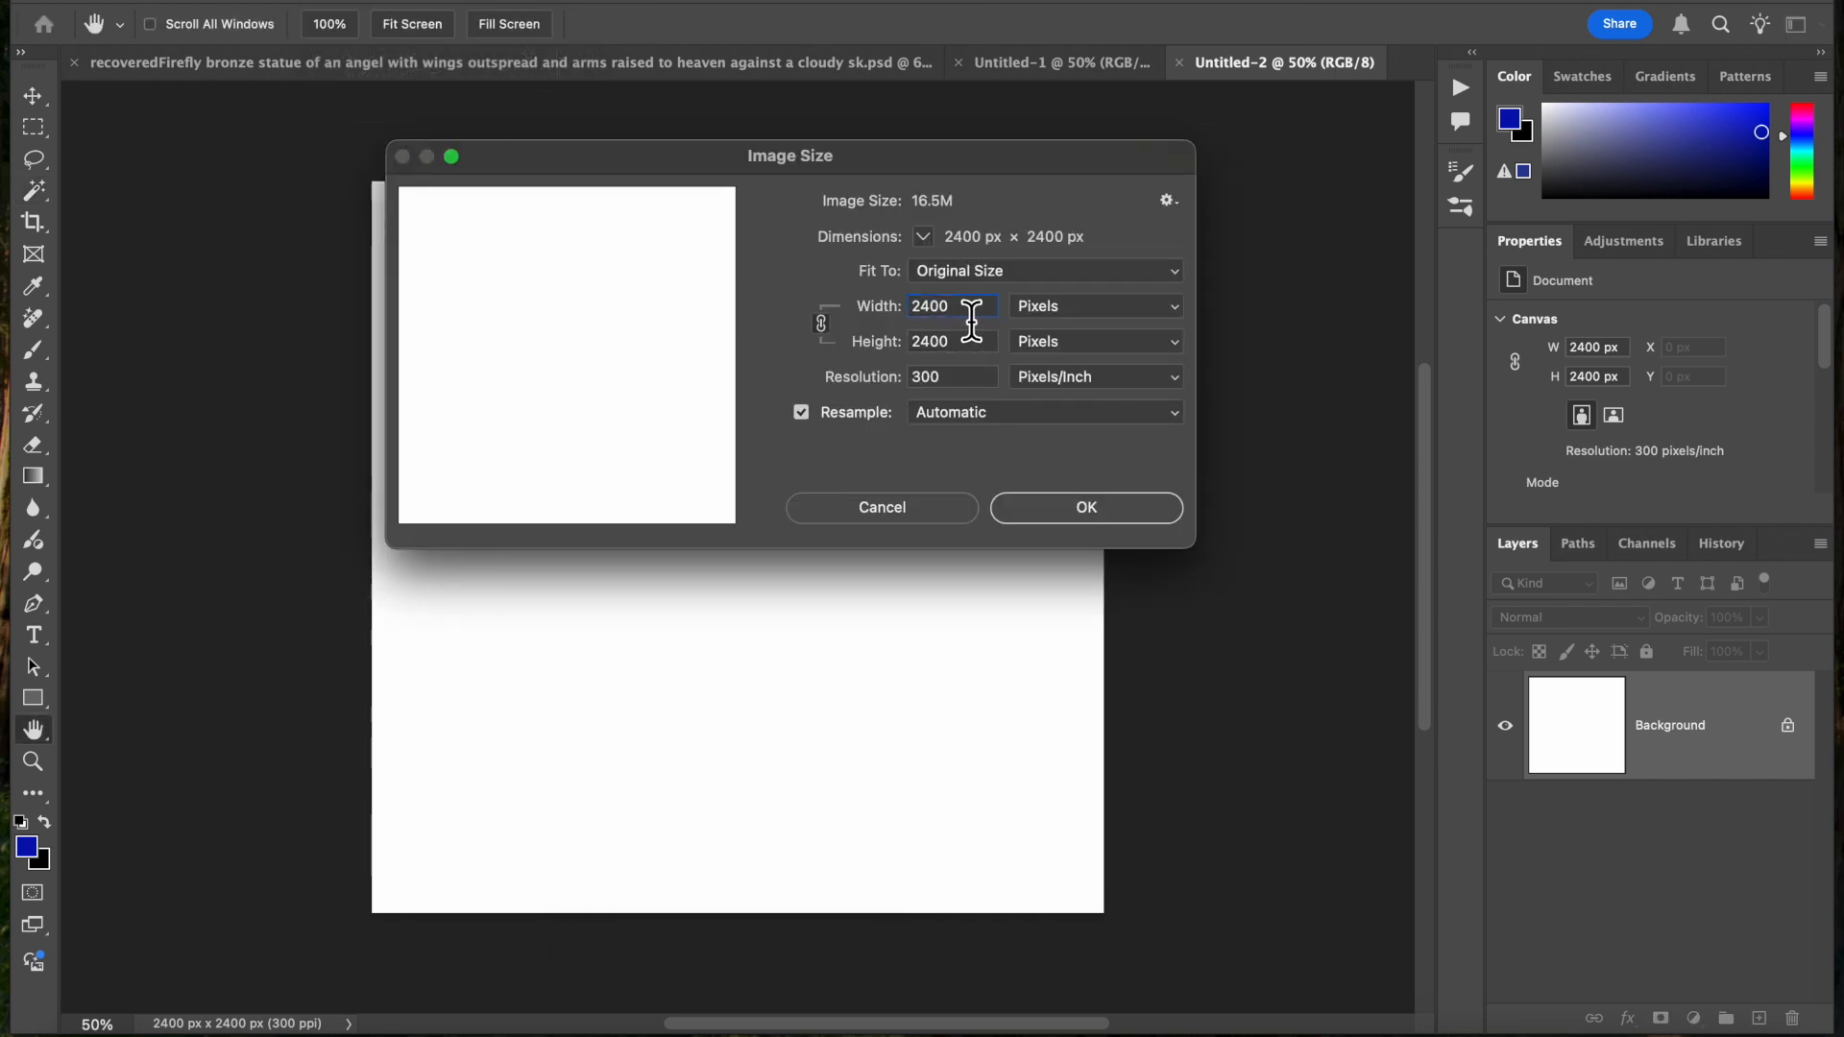
pyautogui.press('BackSpace')
pyautogui.click(981, 350)
pyautogui.doubleClick(982, 352)
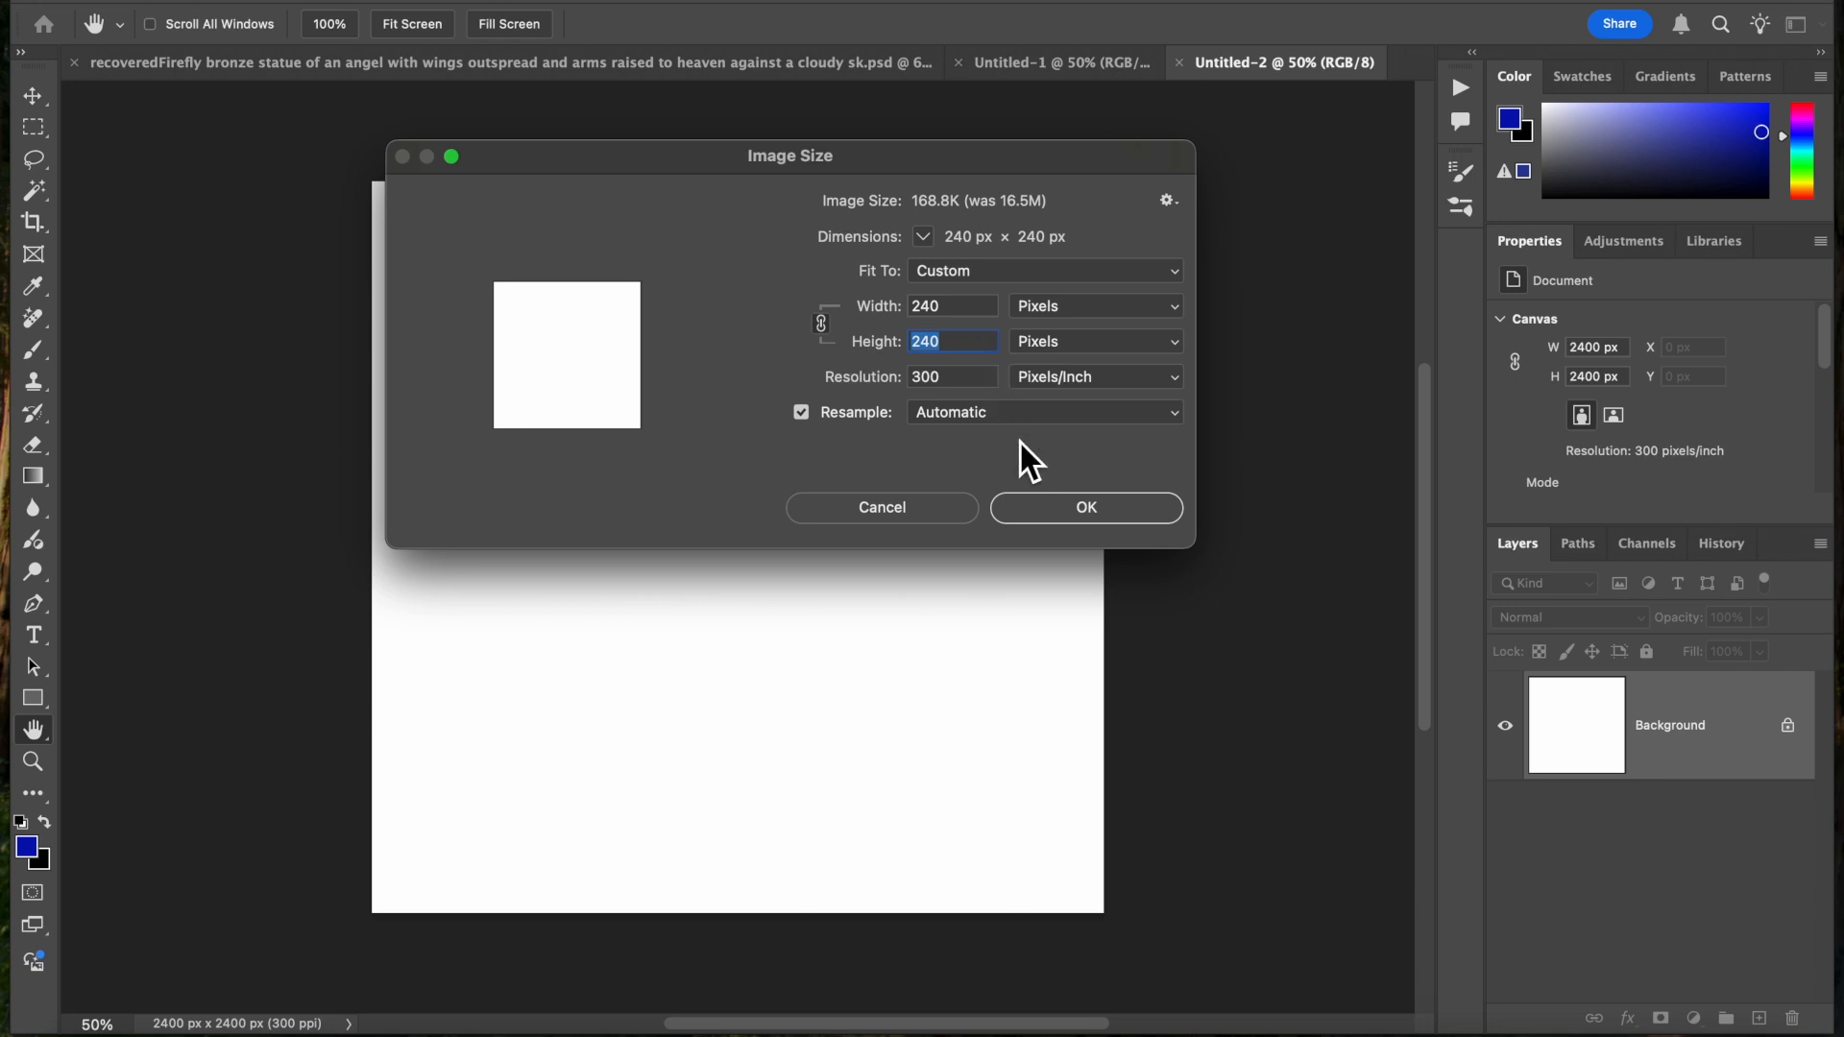
pyautogui.click(1080, 509)
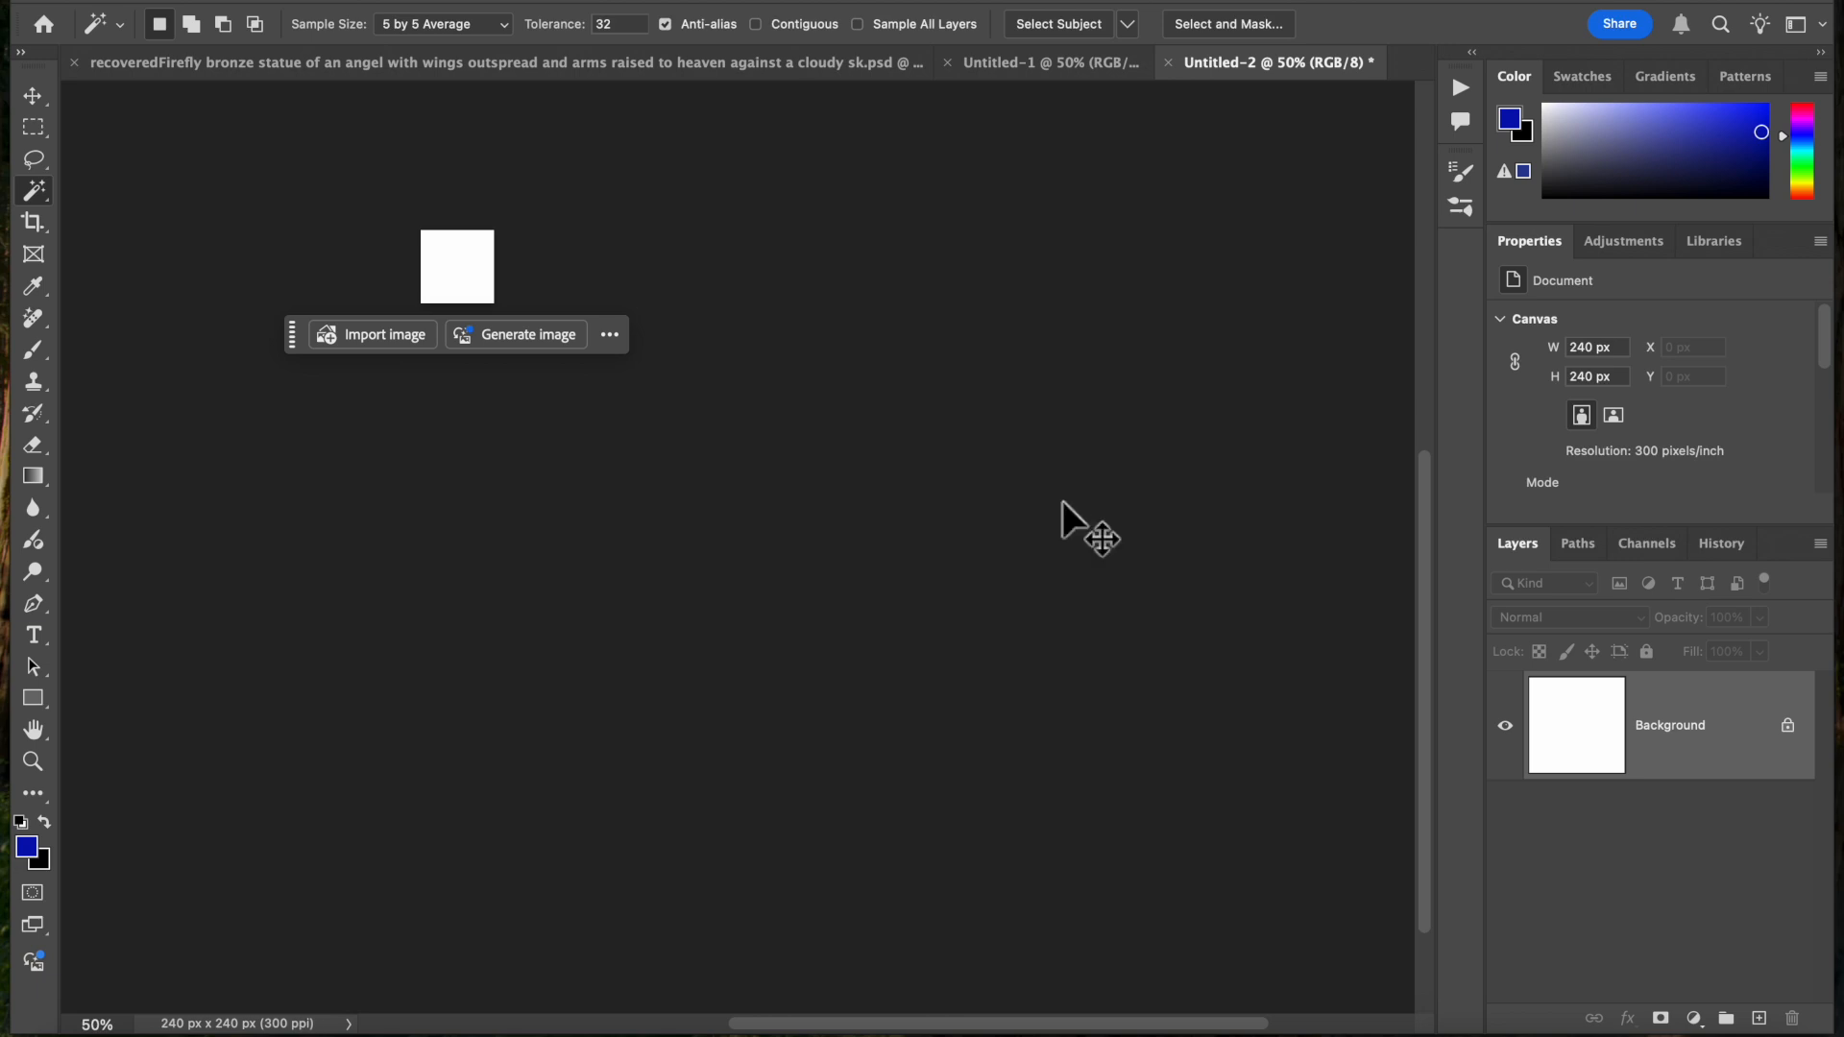
pyautogui.press('super+1')
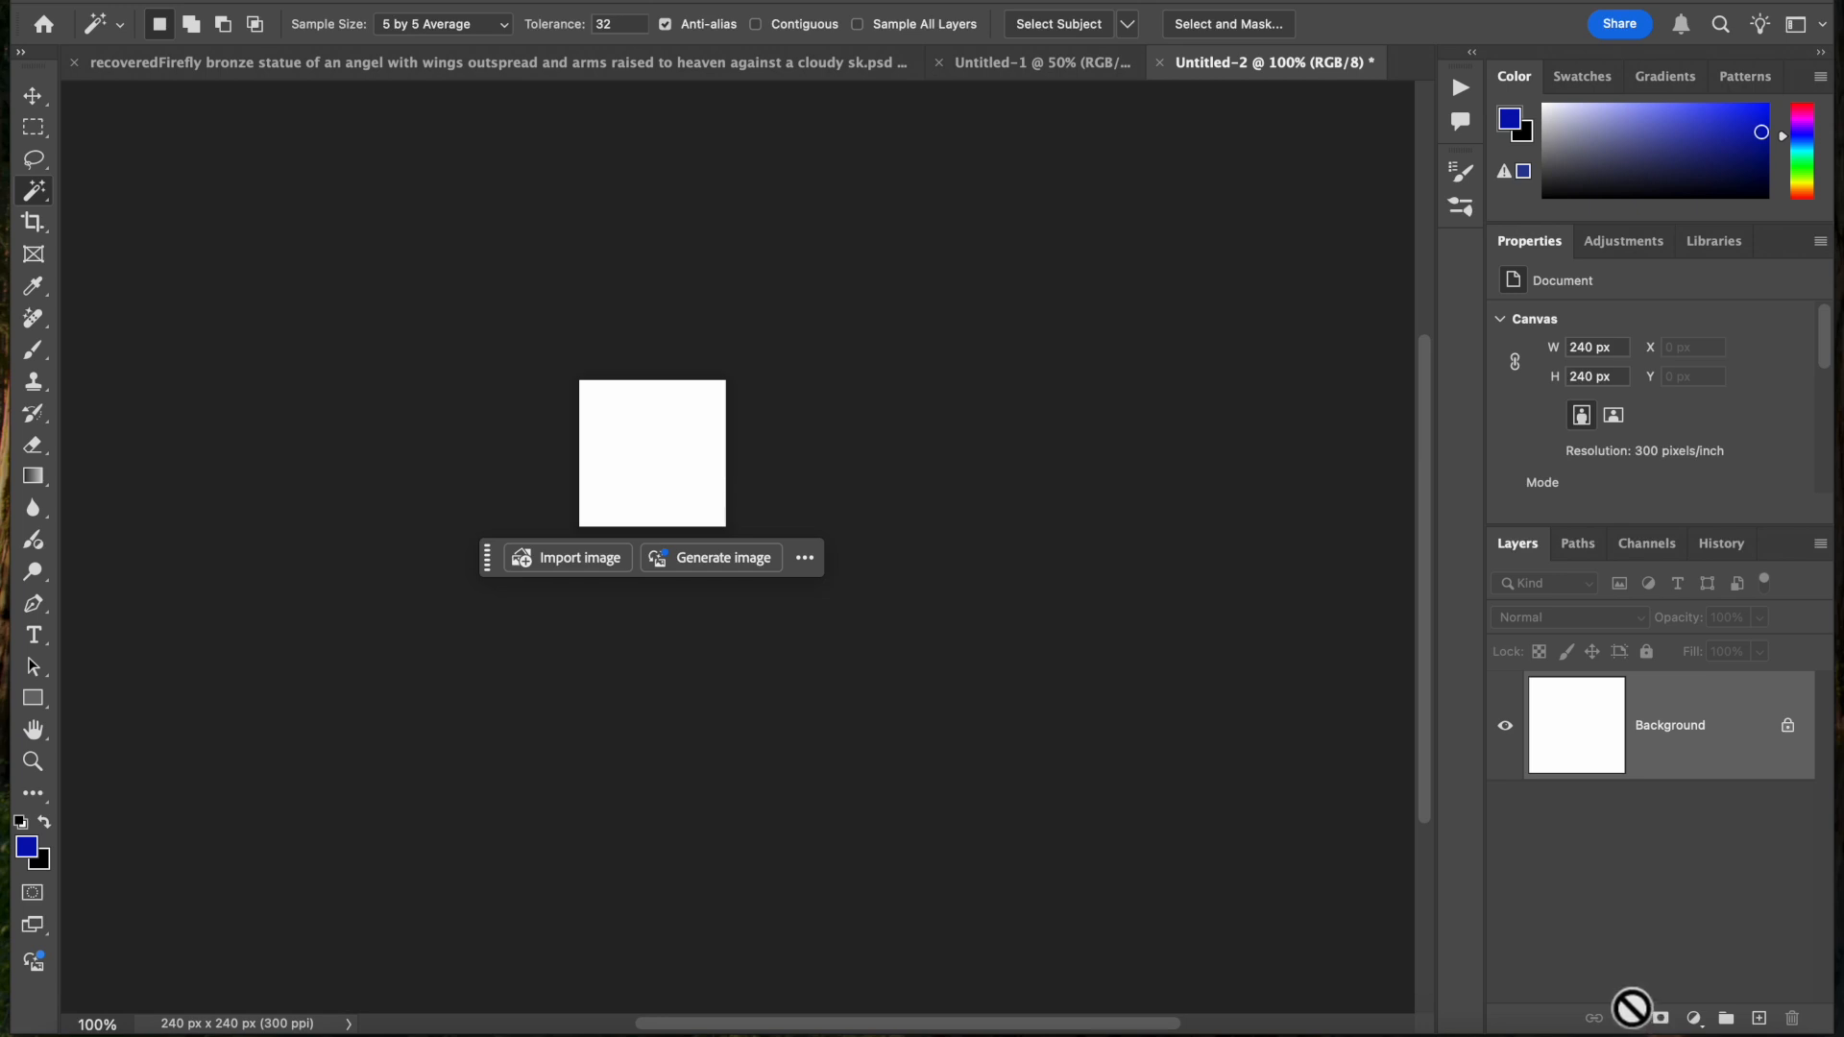
# Unlock the background layer and add a blue stroke around its edge, located Center with Normal blending at 100% opacity
pyautogui.click(1787, 727)
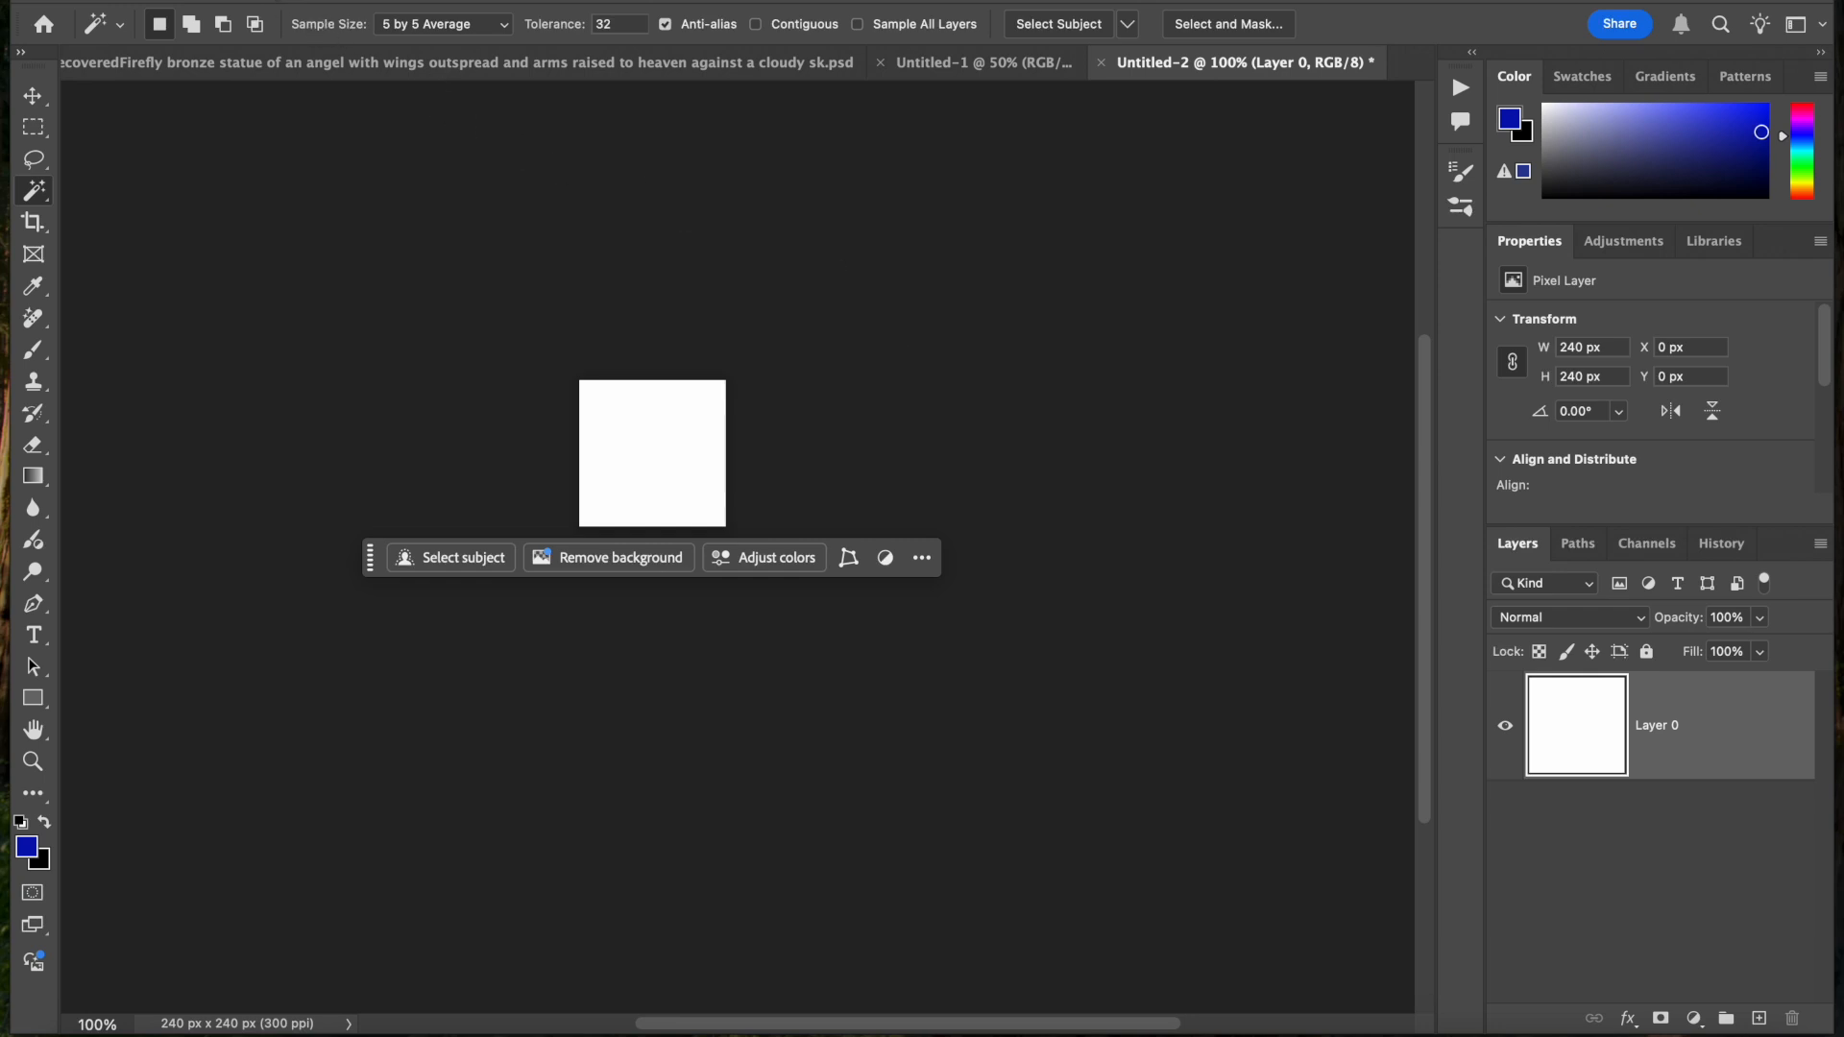
pyautogui.click(279, 1)
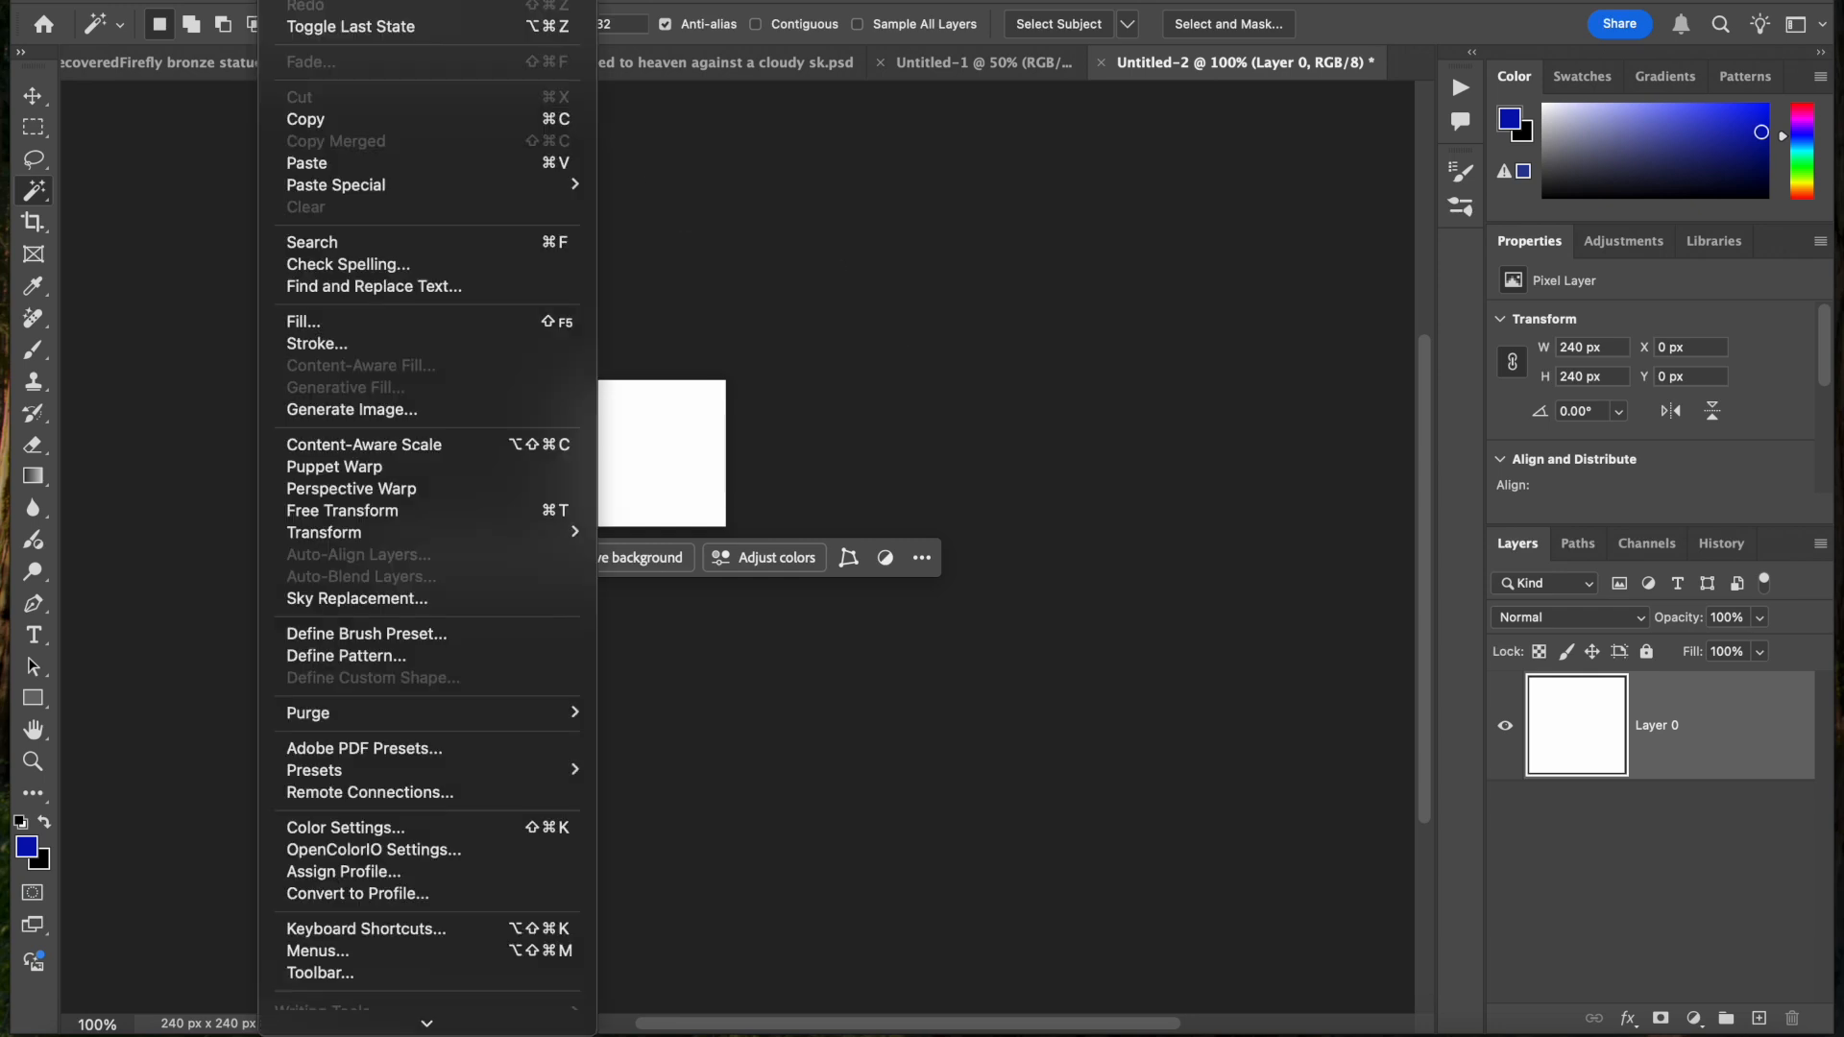
pyautogui.click(326, 348)
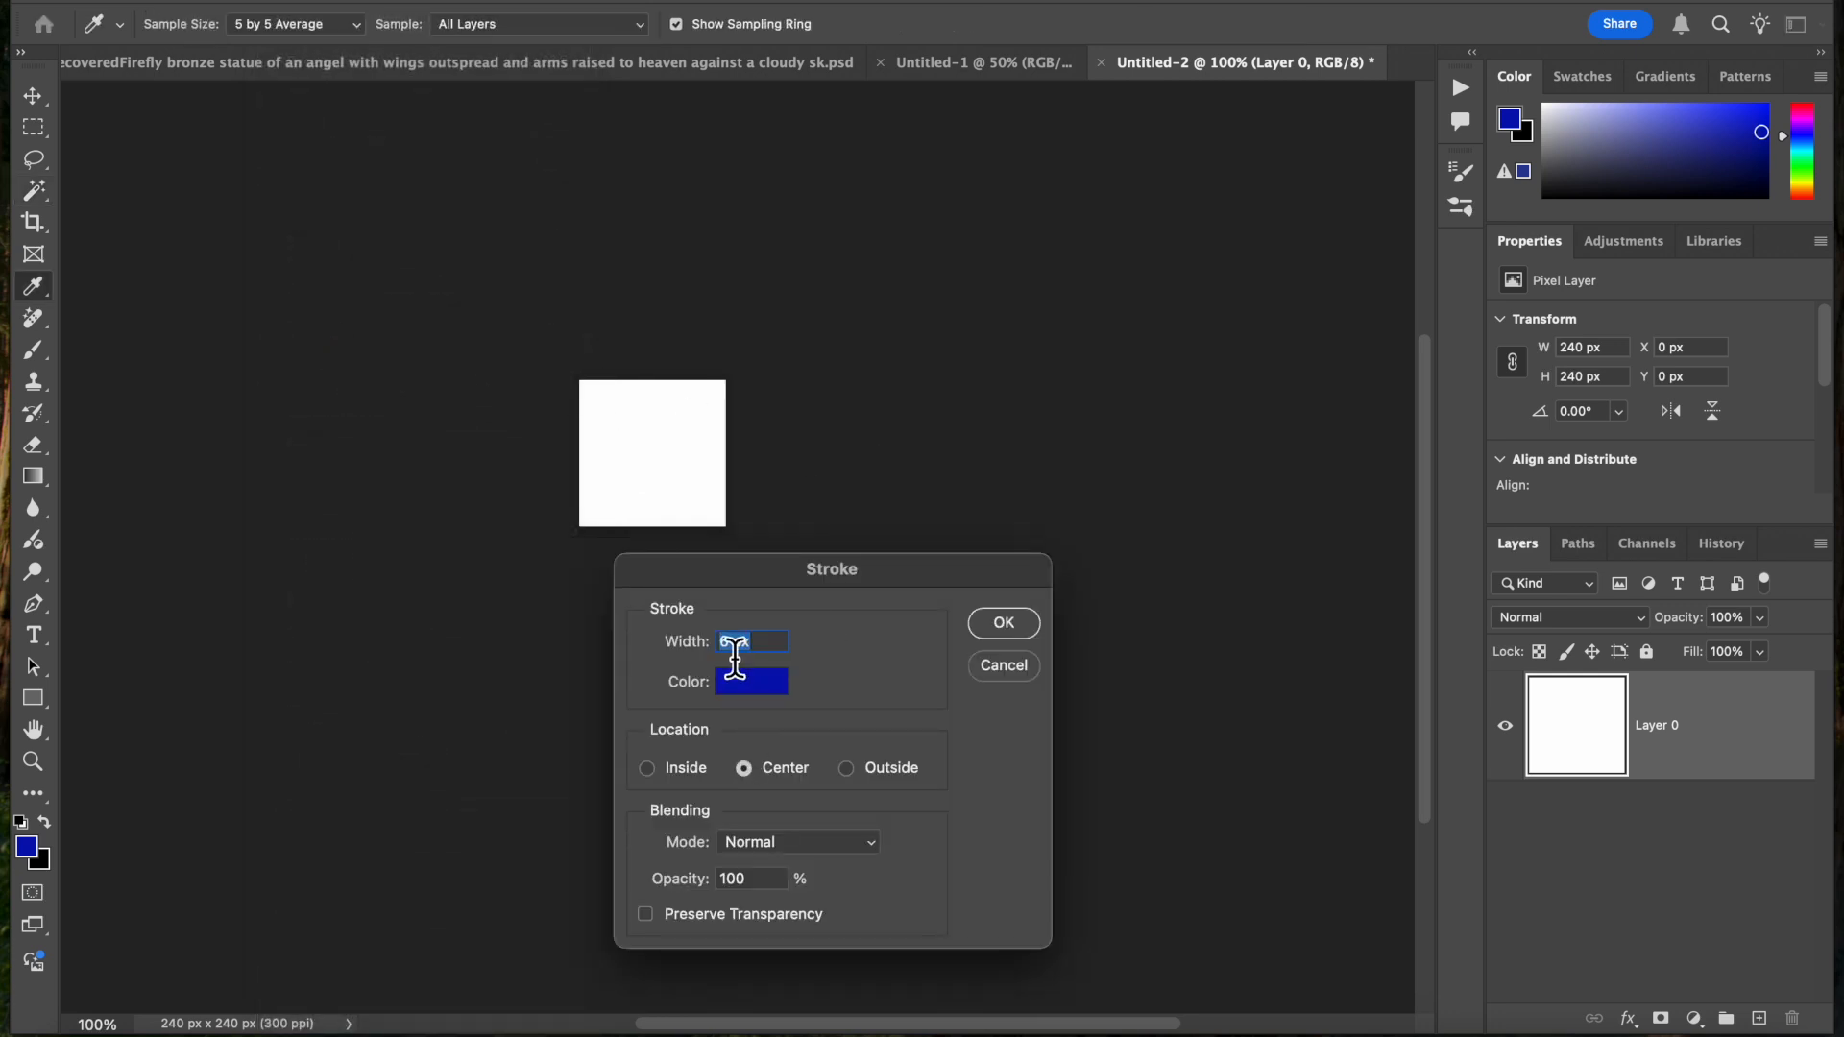
pyautogui.click(1005, 633)
pyautogui.press('w')
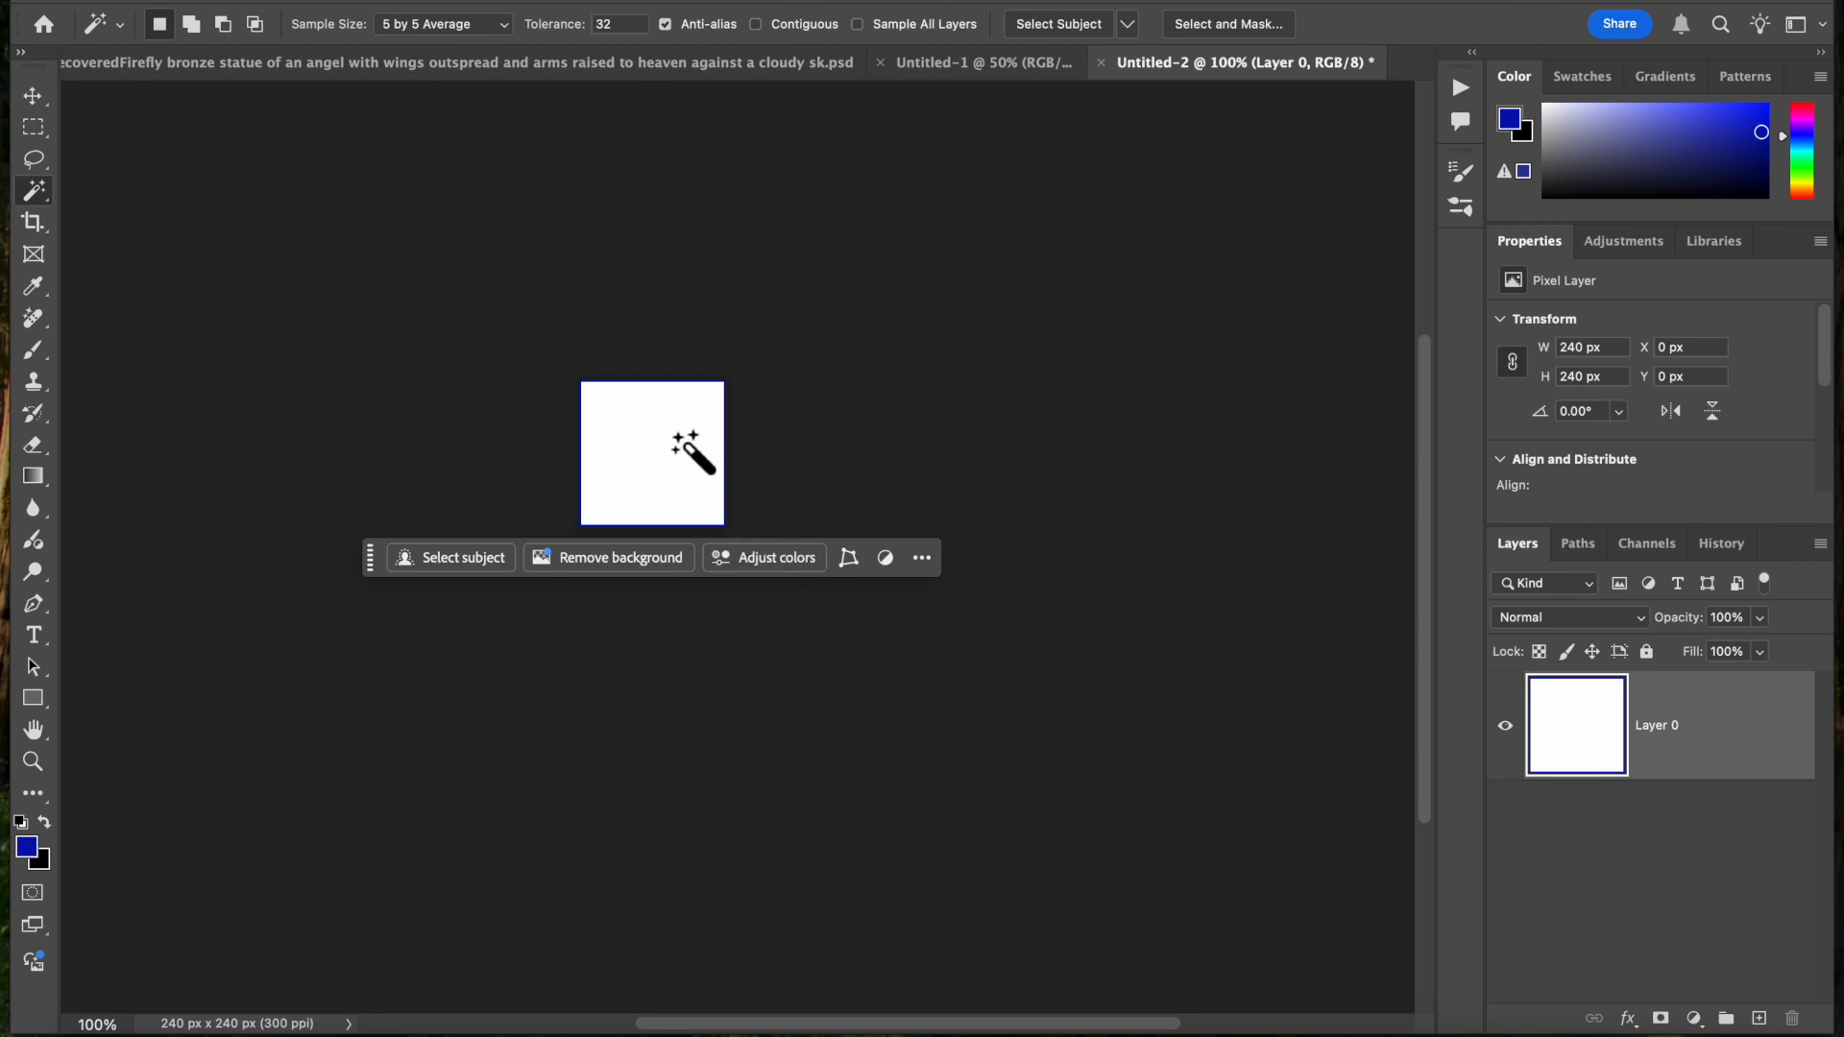
# Select the white interior of the square with the Magic Wand tool and invert the selection to the blue border
pyautogui.press('super+plus')
pyautogui.press('super+plus')
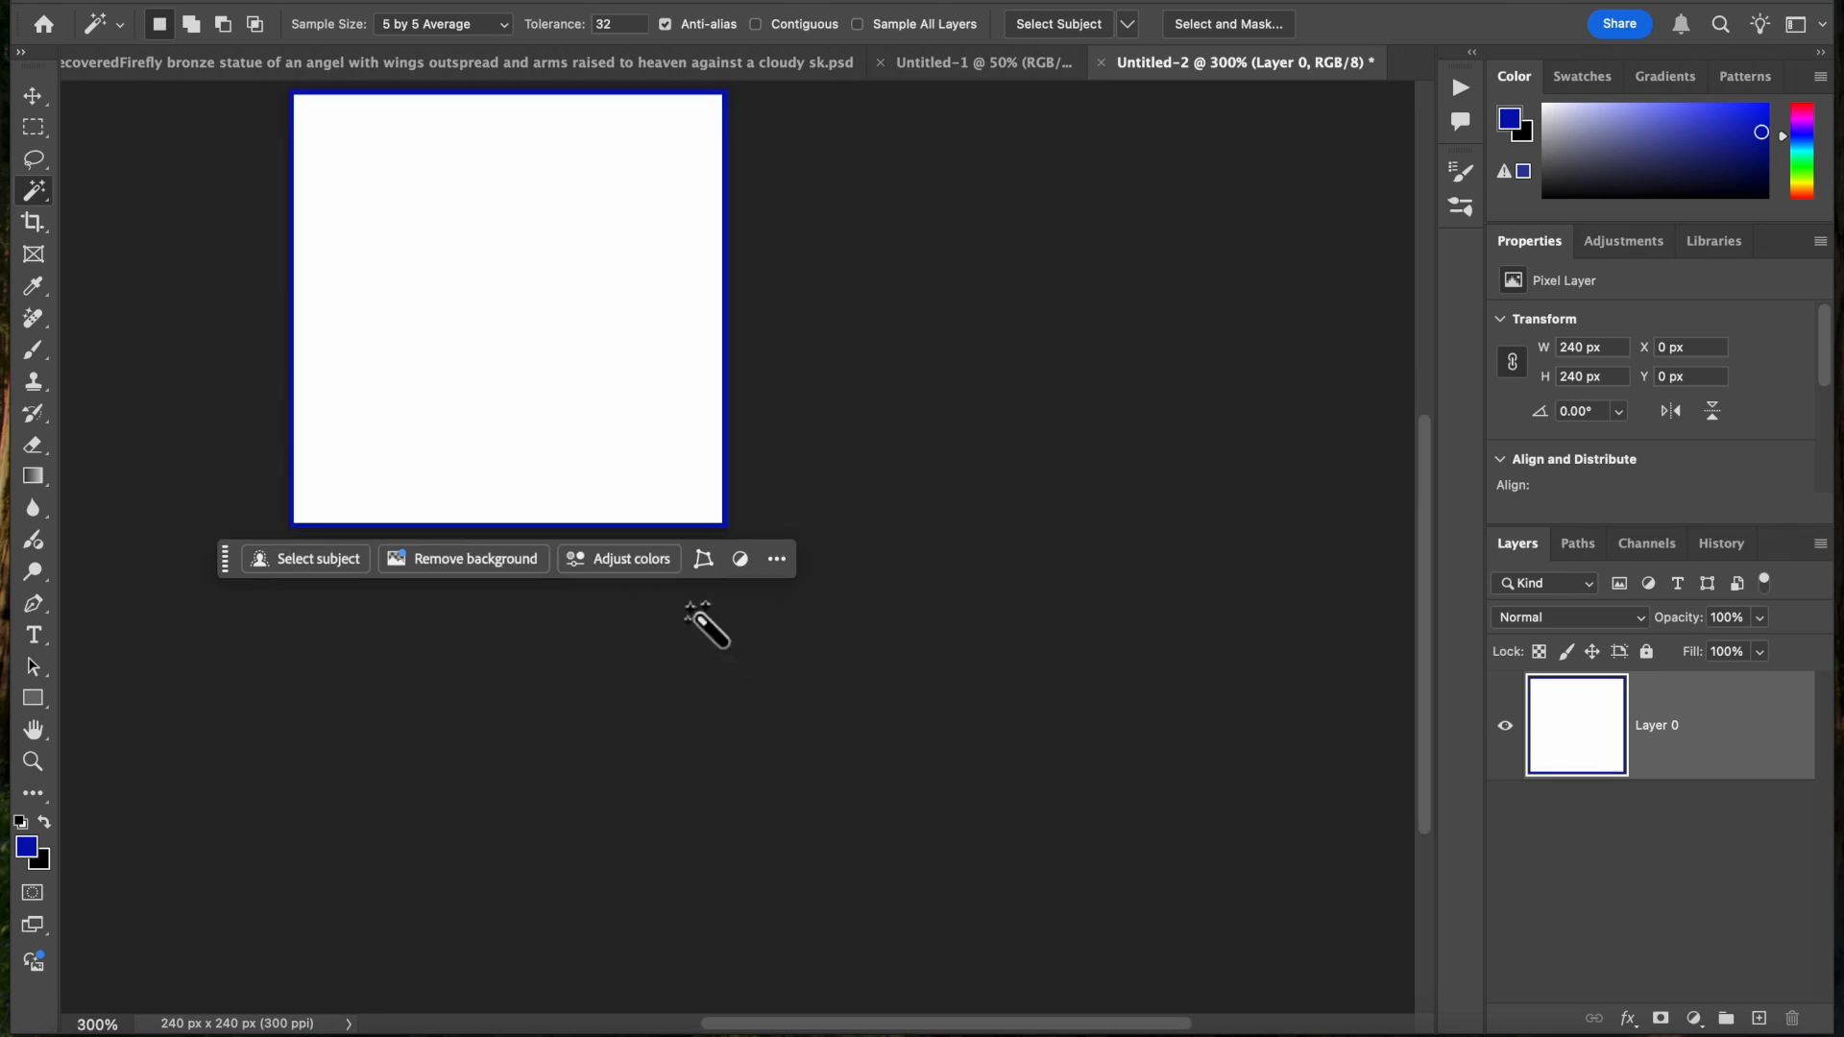
pyautogui.scroll(2, 700, 617)
pyautogui.hscroll(-3, 699, 617)
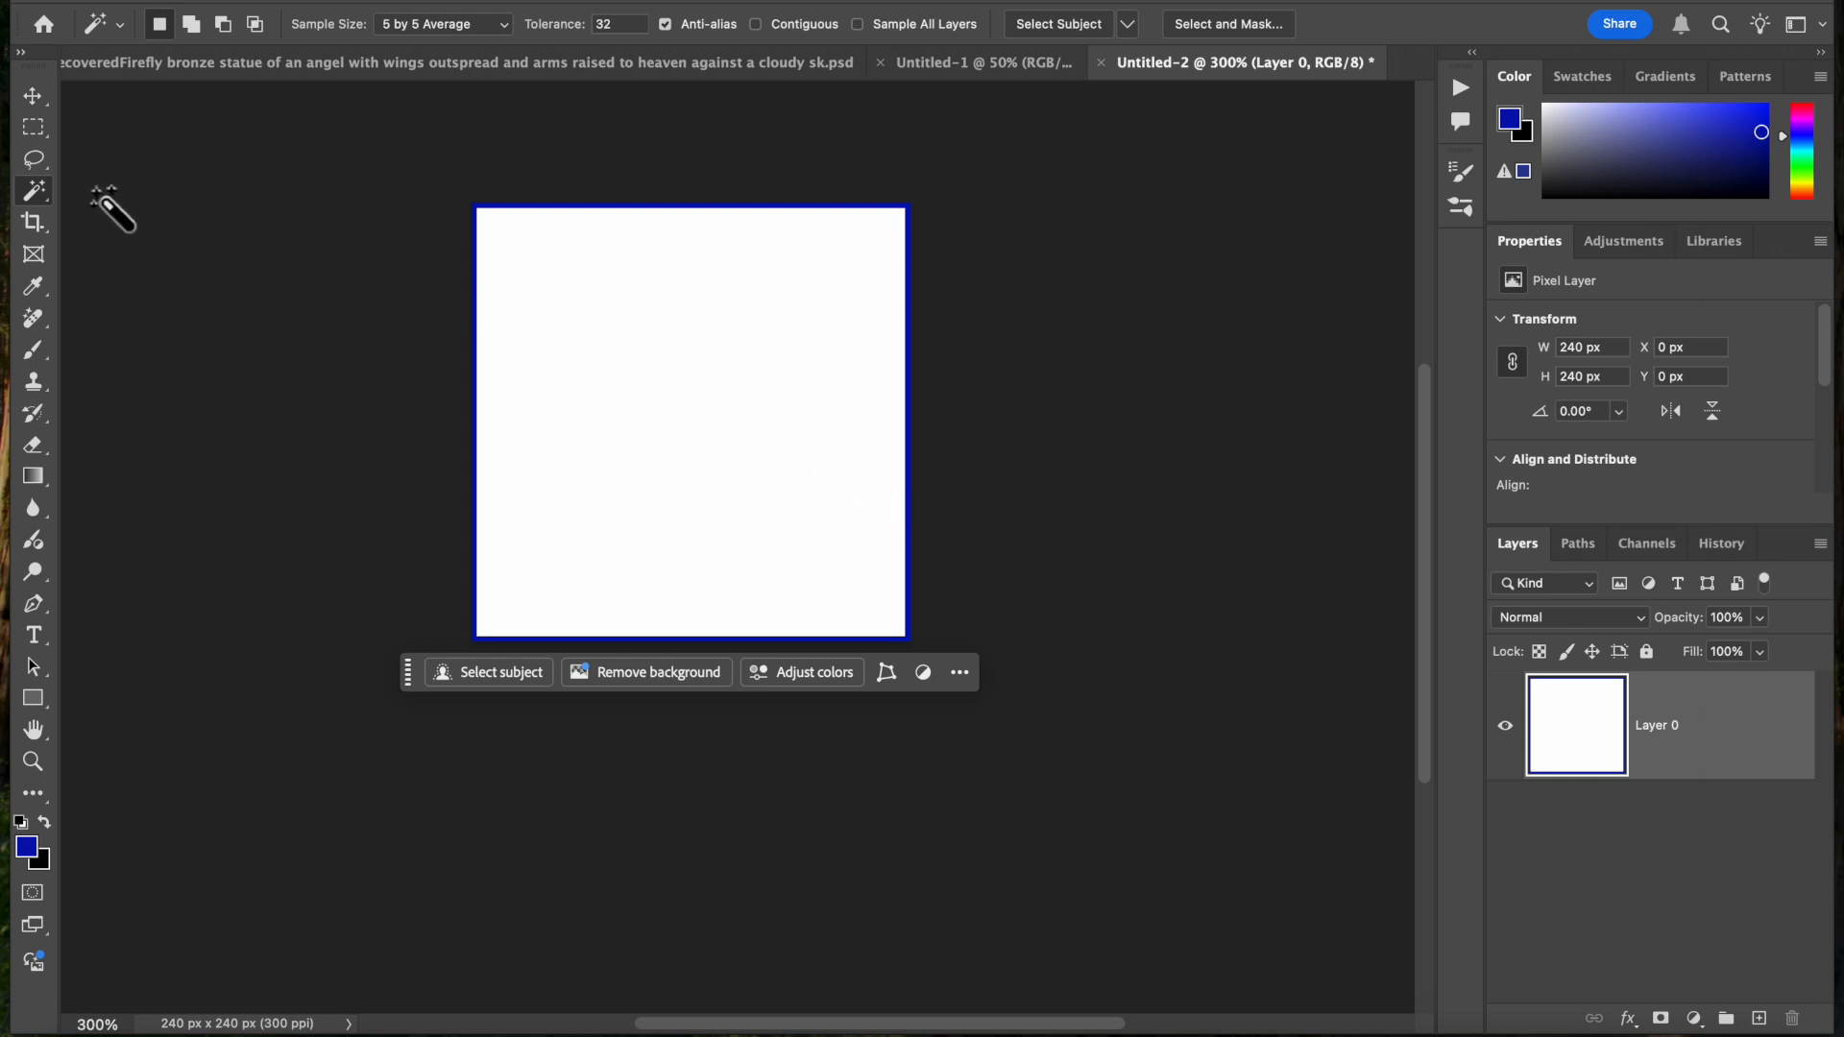
pyautogui.rightClick(43, 199)
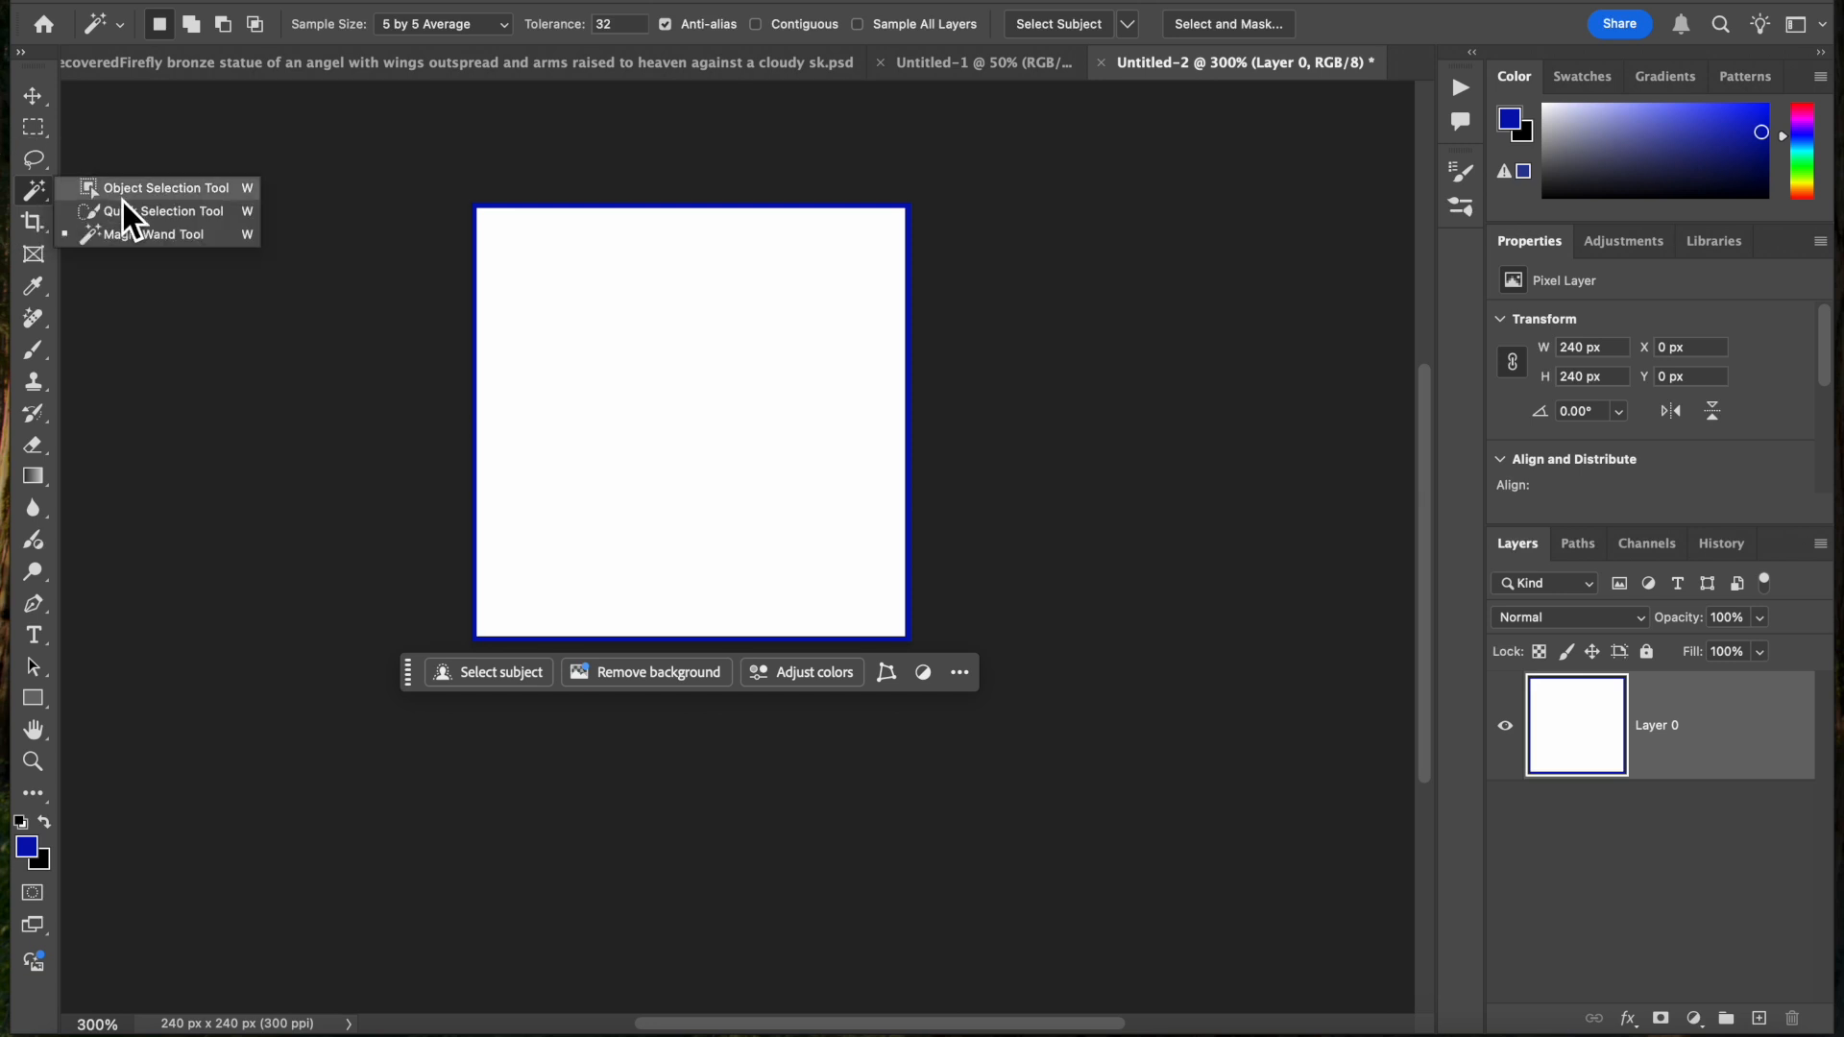
pyautogui.click(146, 233)
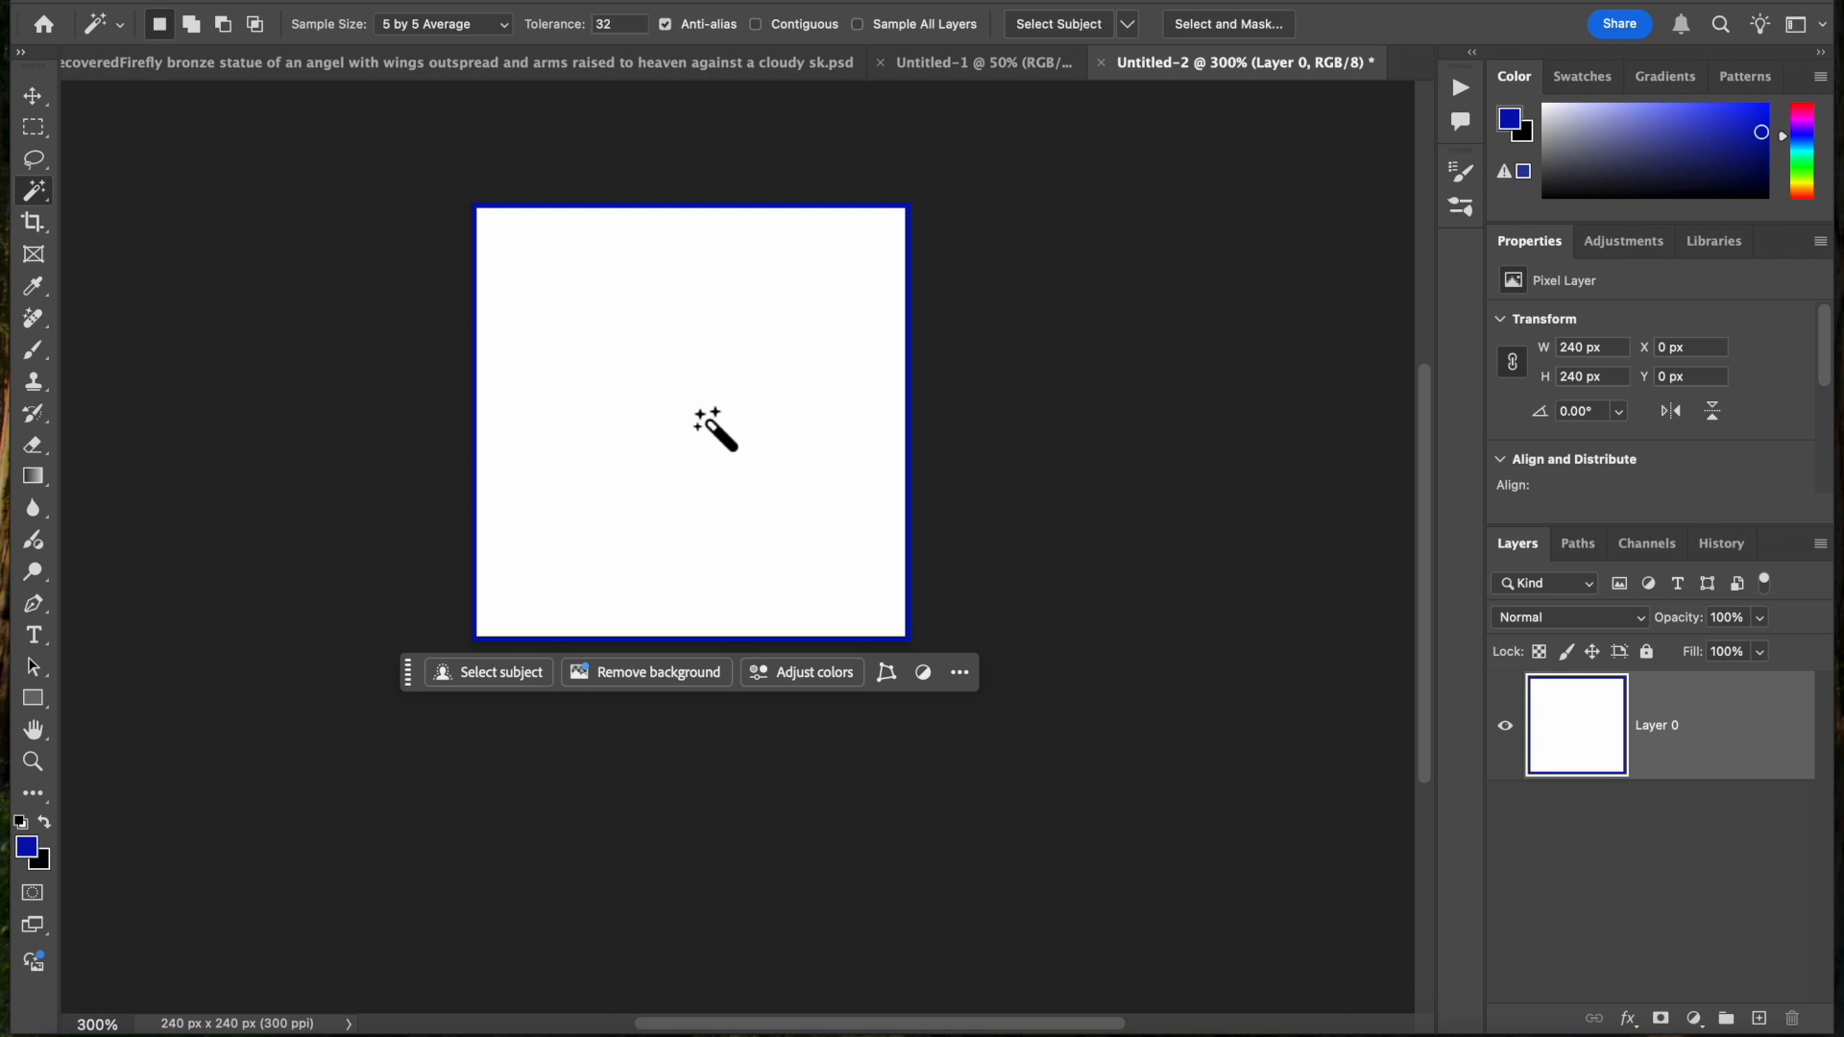
pyautogui.click(710, 425)
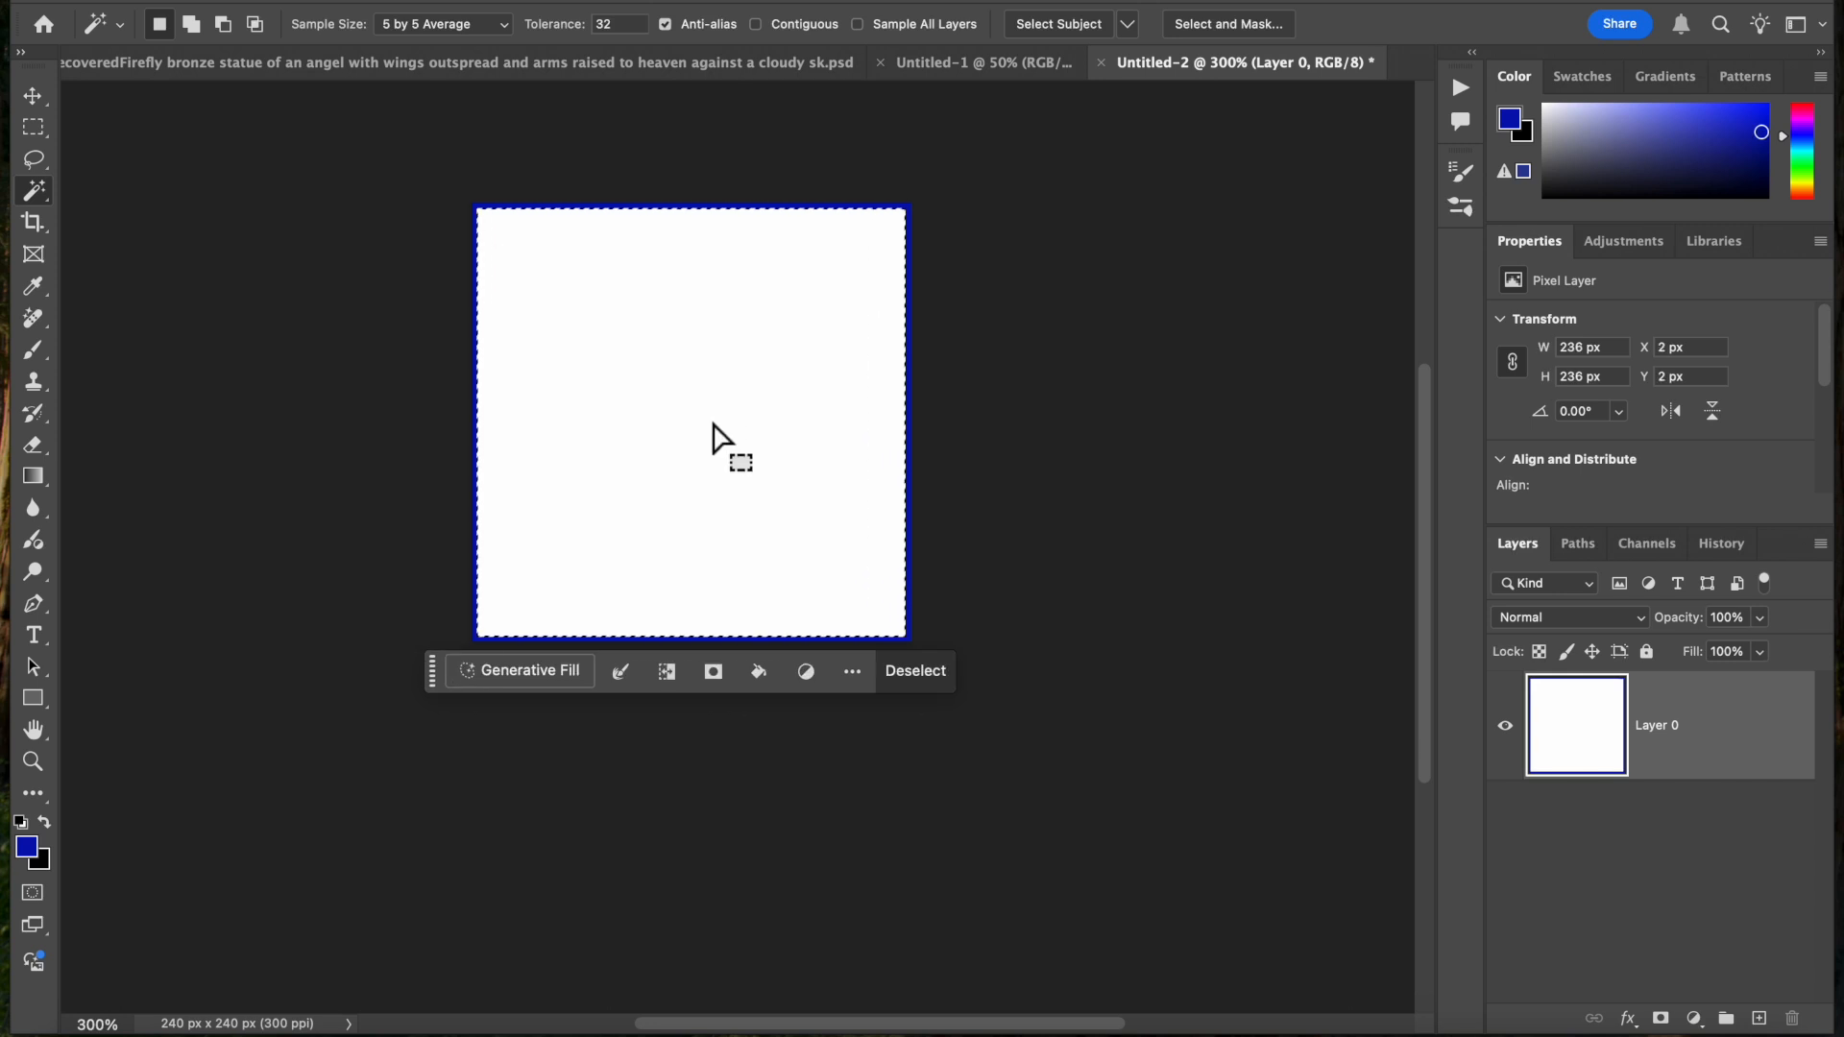
pyautogui.click(535, 2)
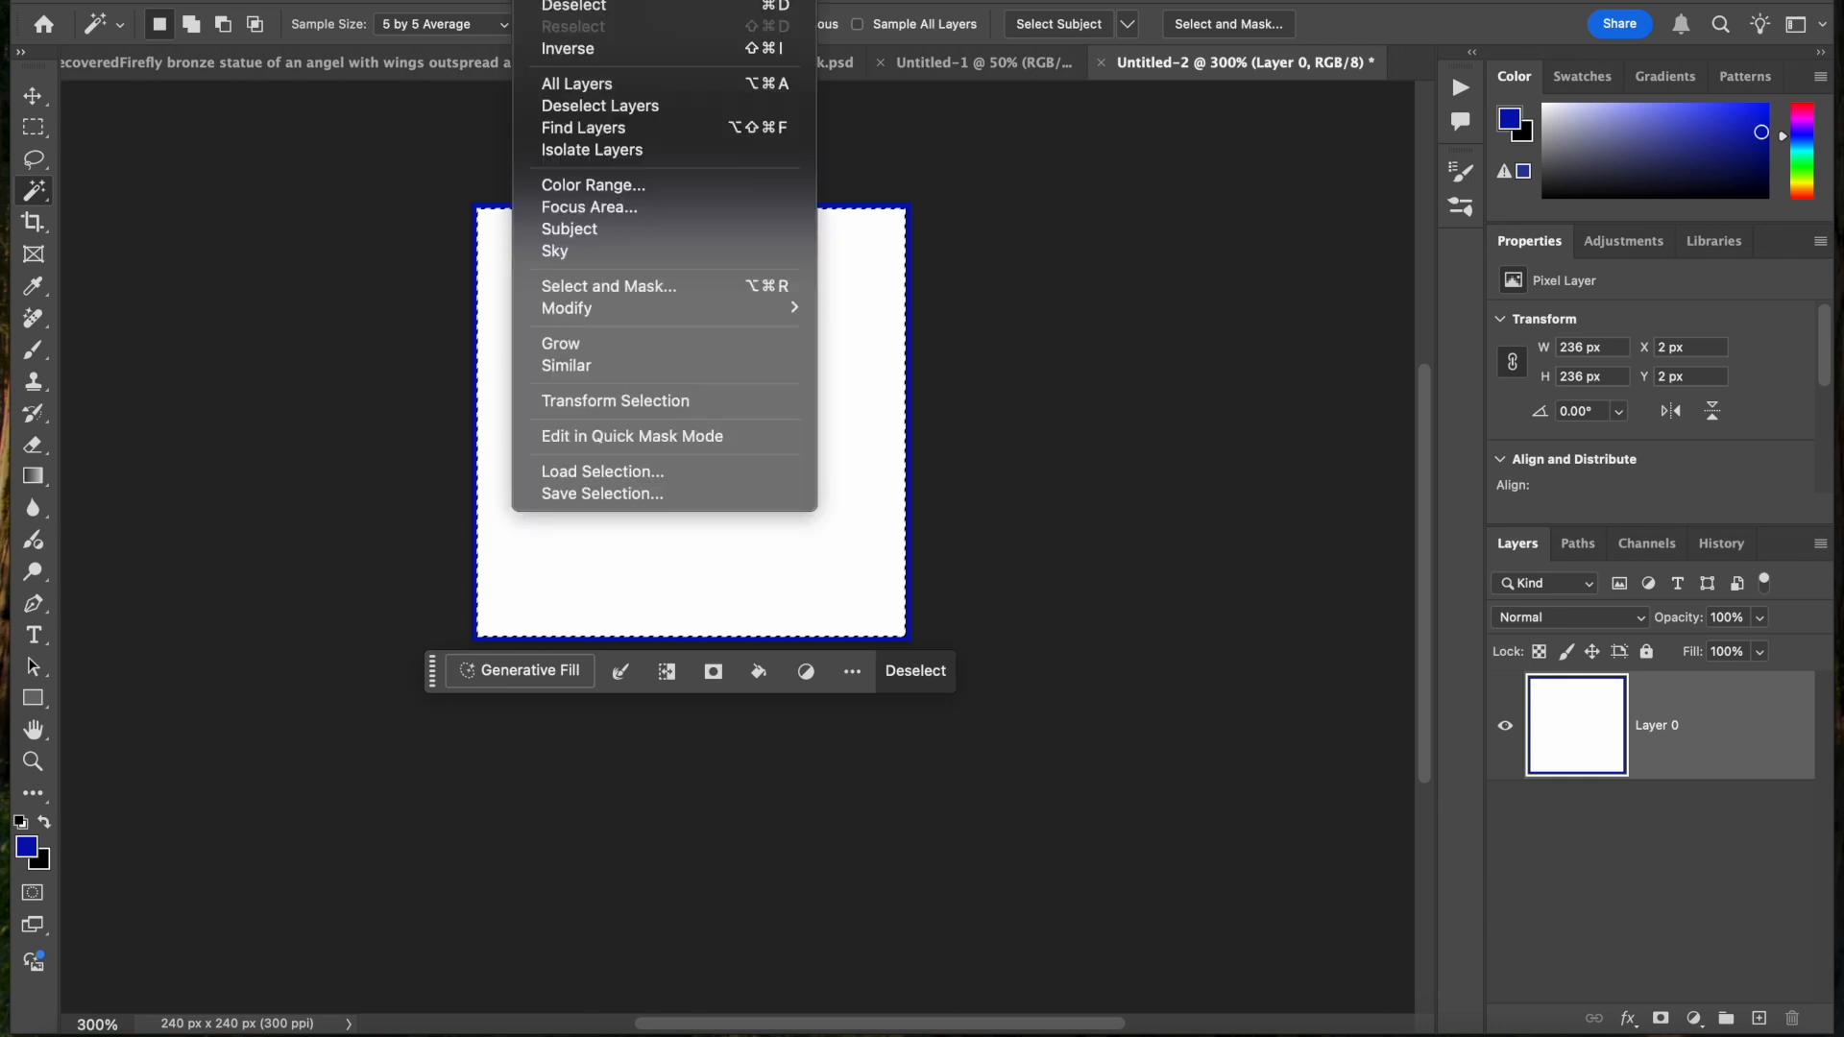
pyautogui.click(566, 50)
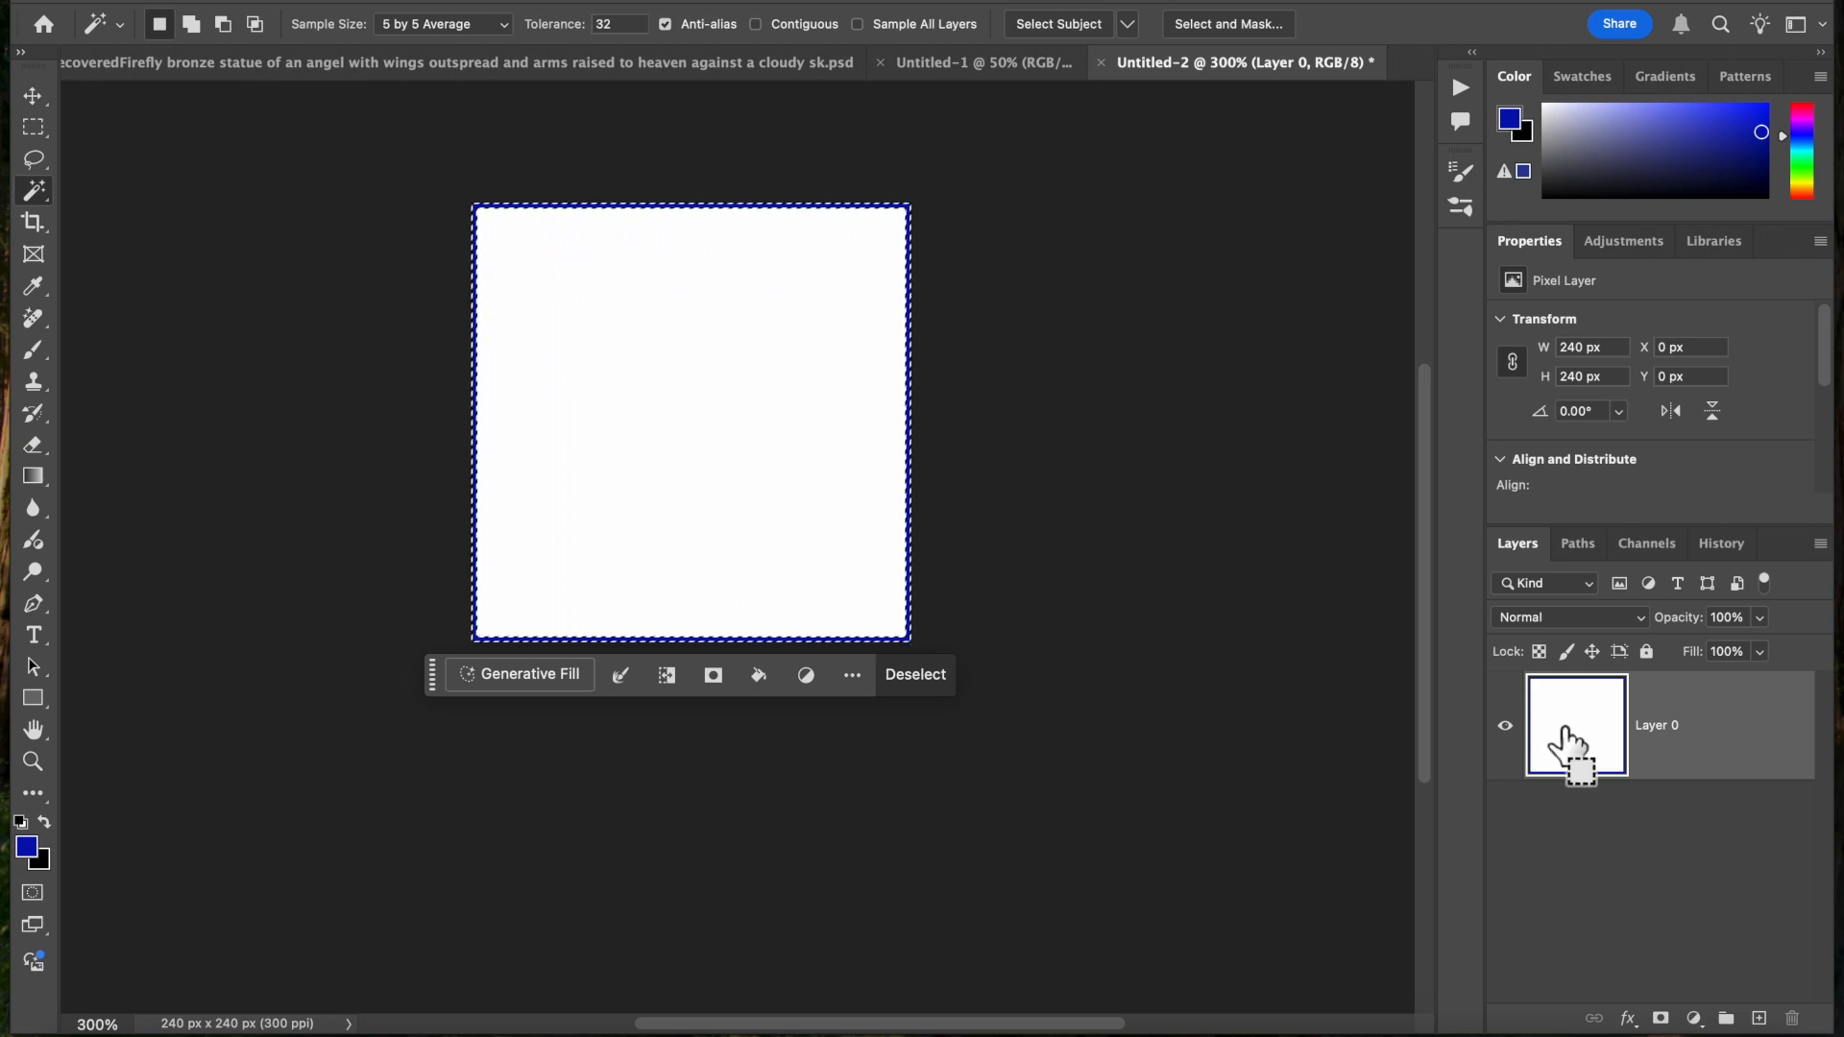
# Copy the selected blue border to a new layer and hide the white Layer 0
pyautogui.hotkey('ctrl', 'j')
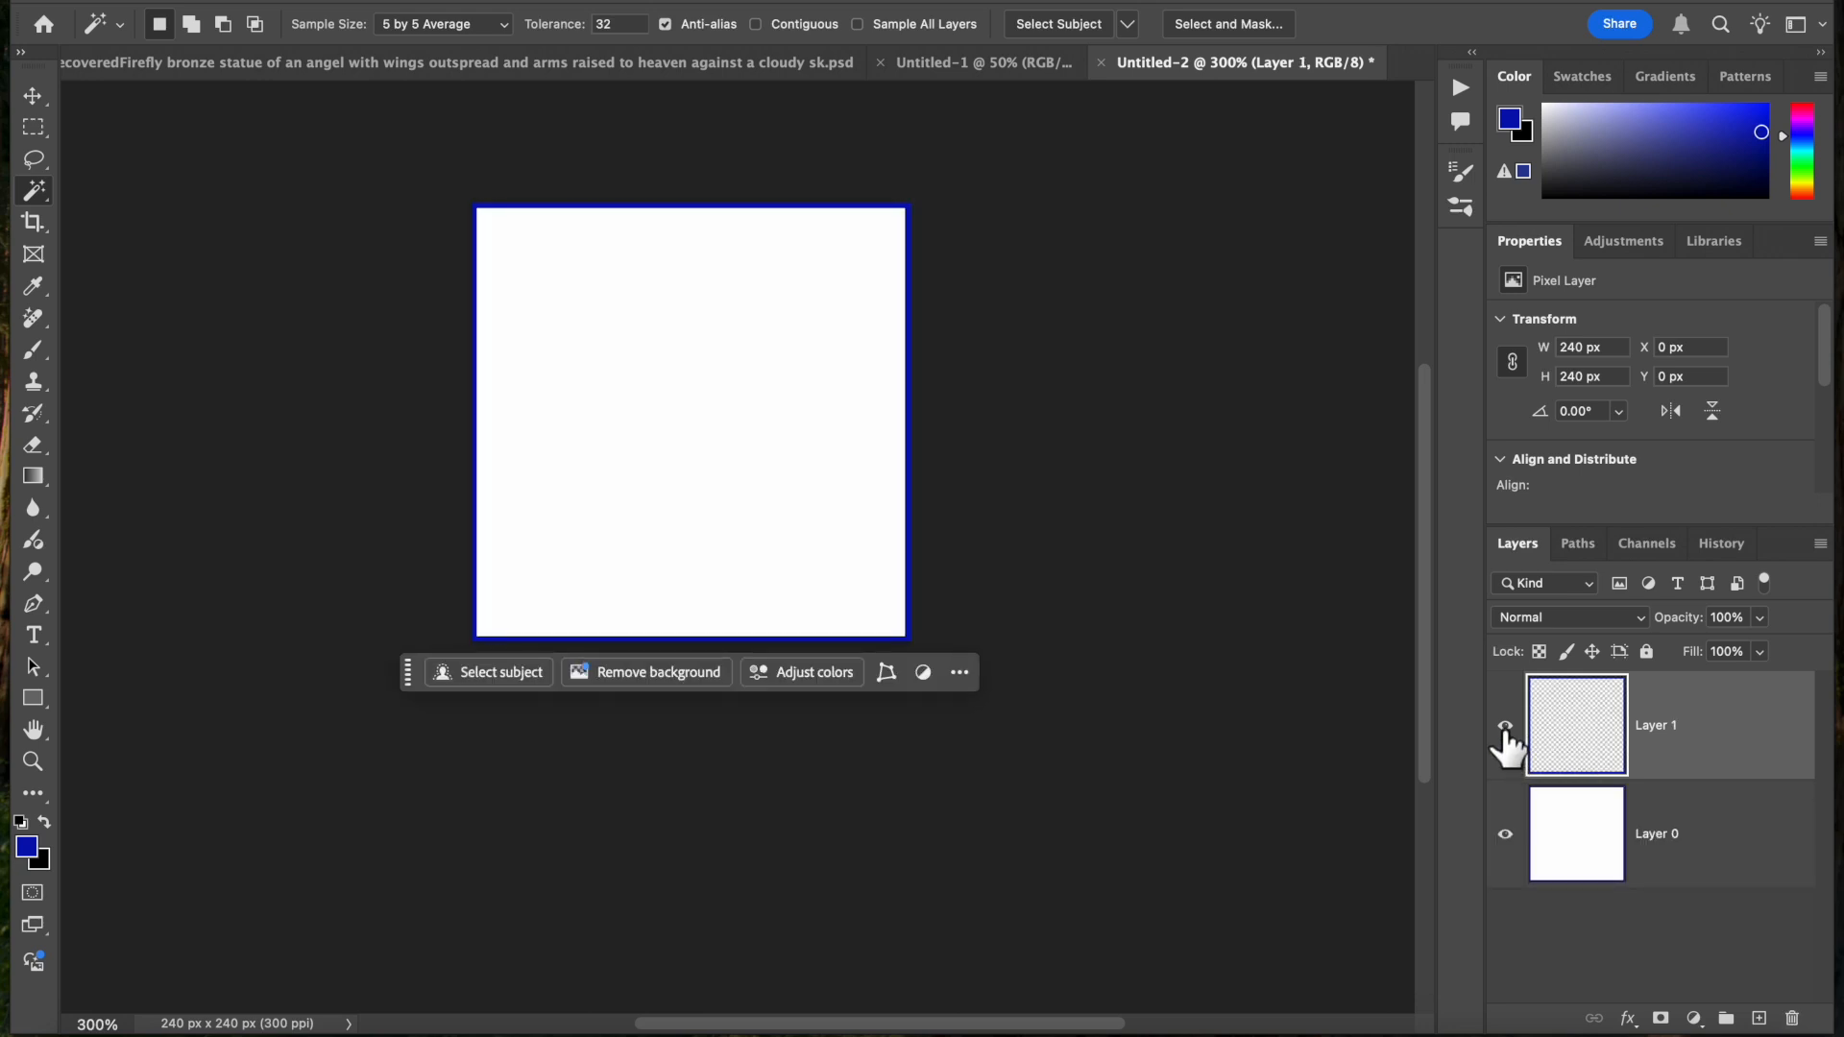
pyautogui.click(1506, 834)
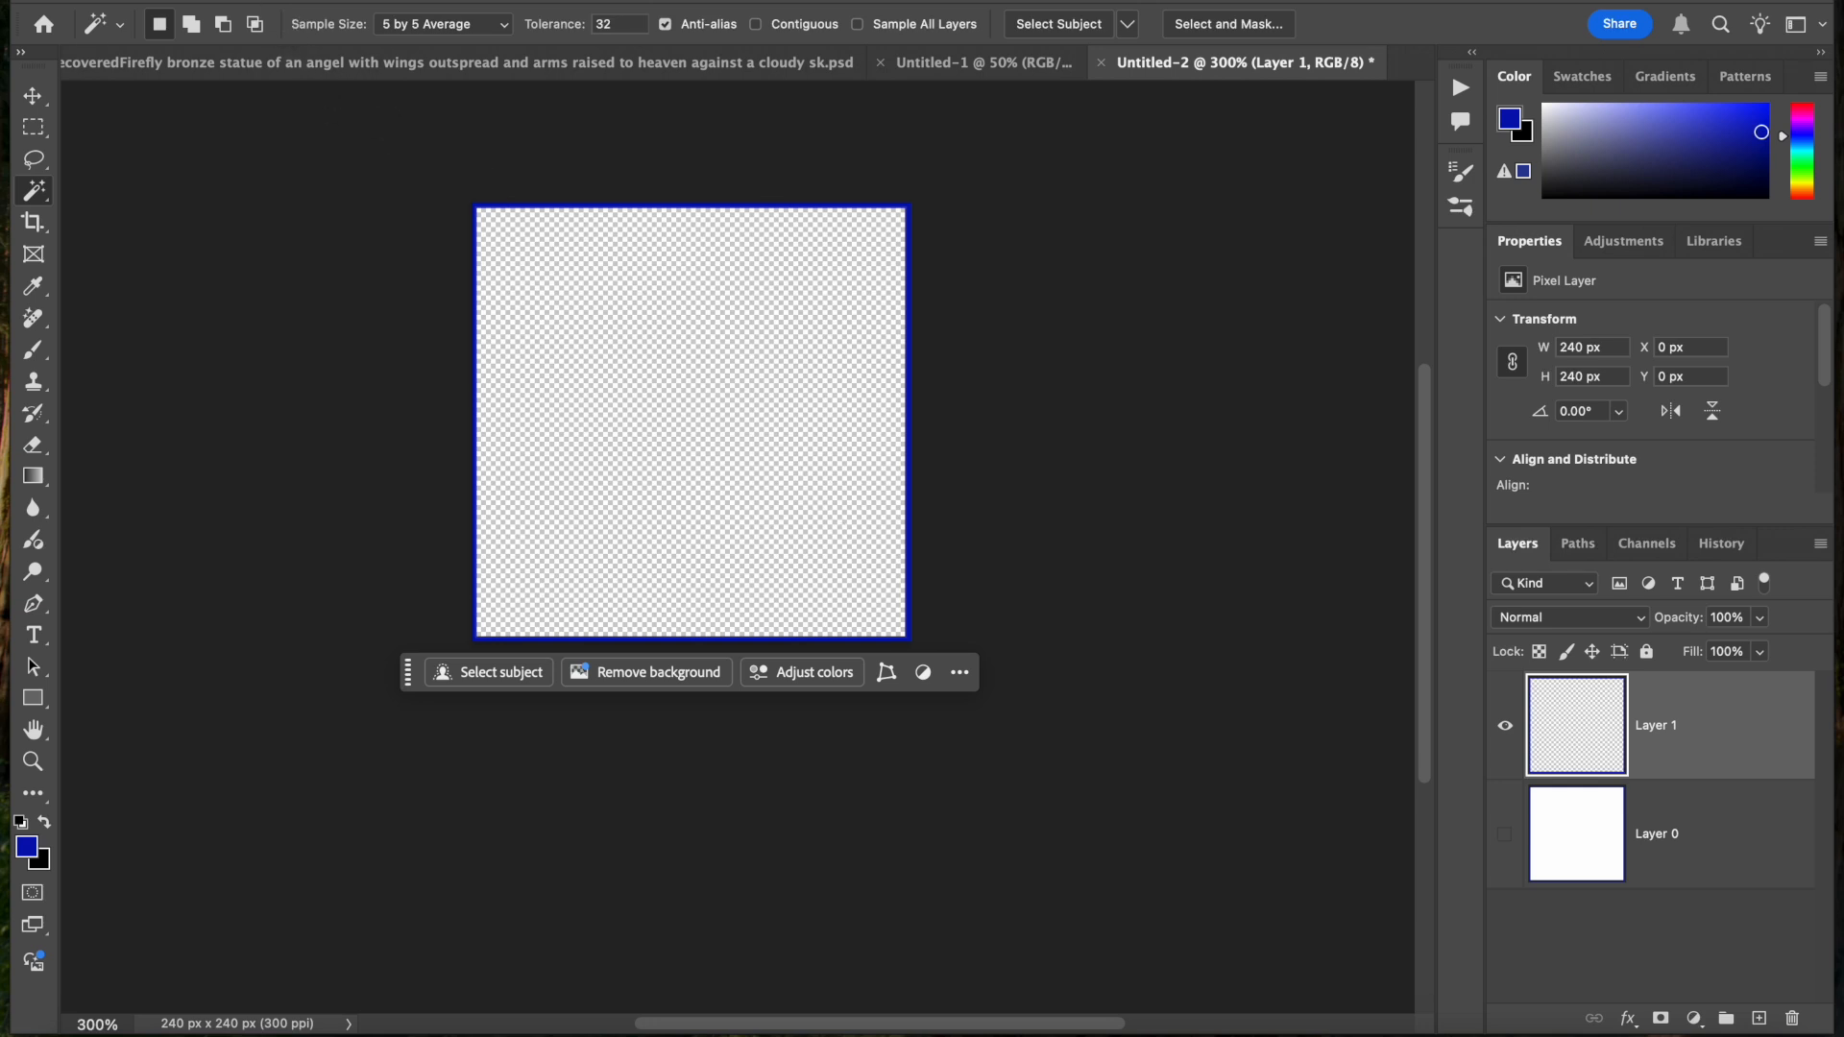
# Define the transparent blue-bordered tile as a pattern named BlueGrid
pyautogui.click(278, 1)
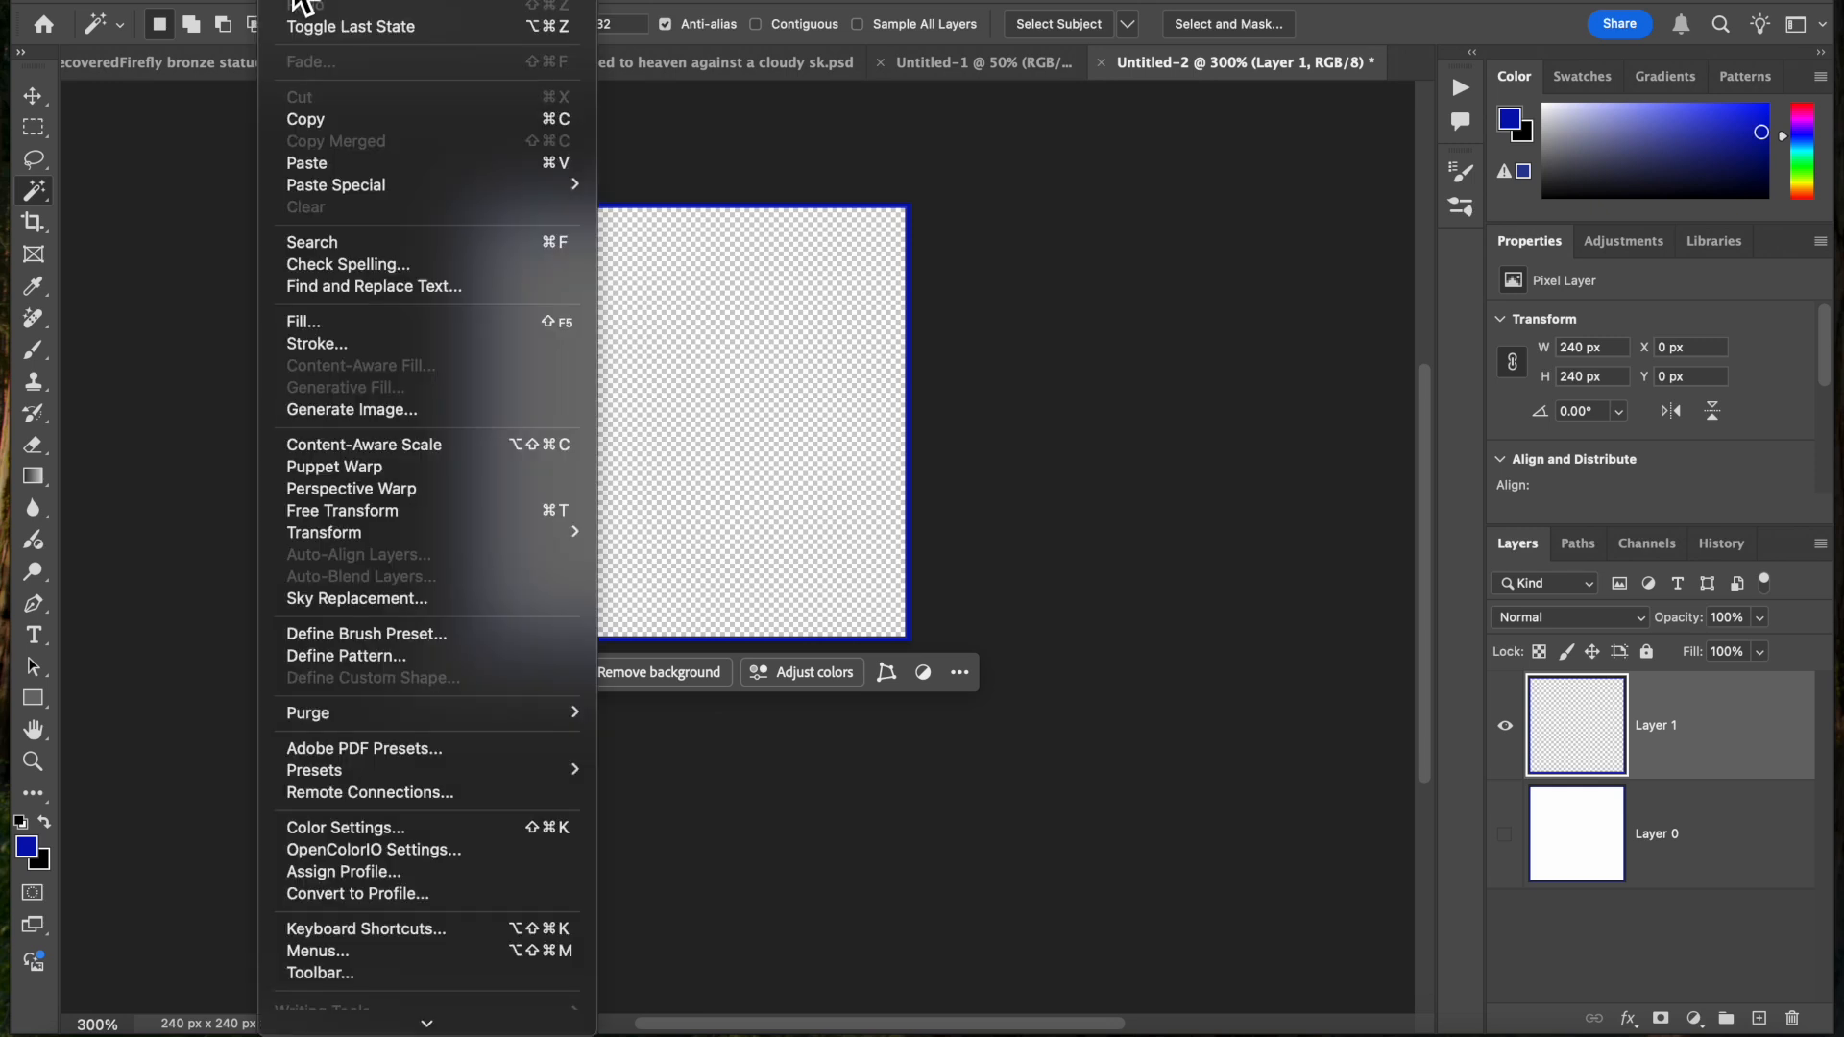
pyautogui.click(338, 661)
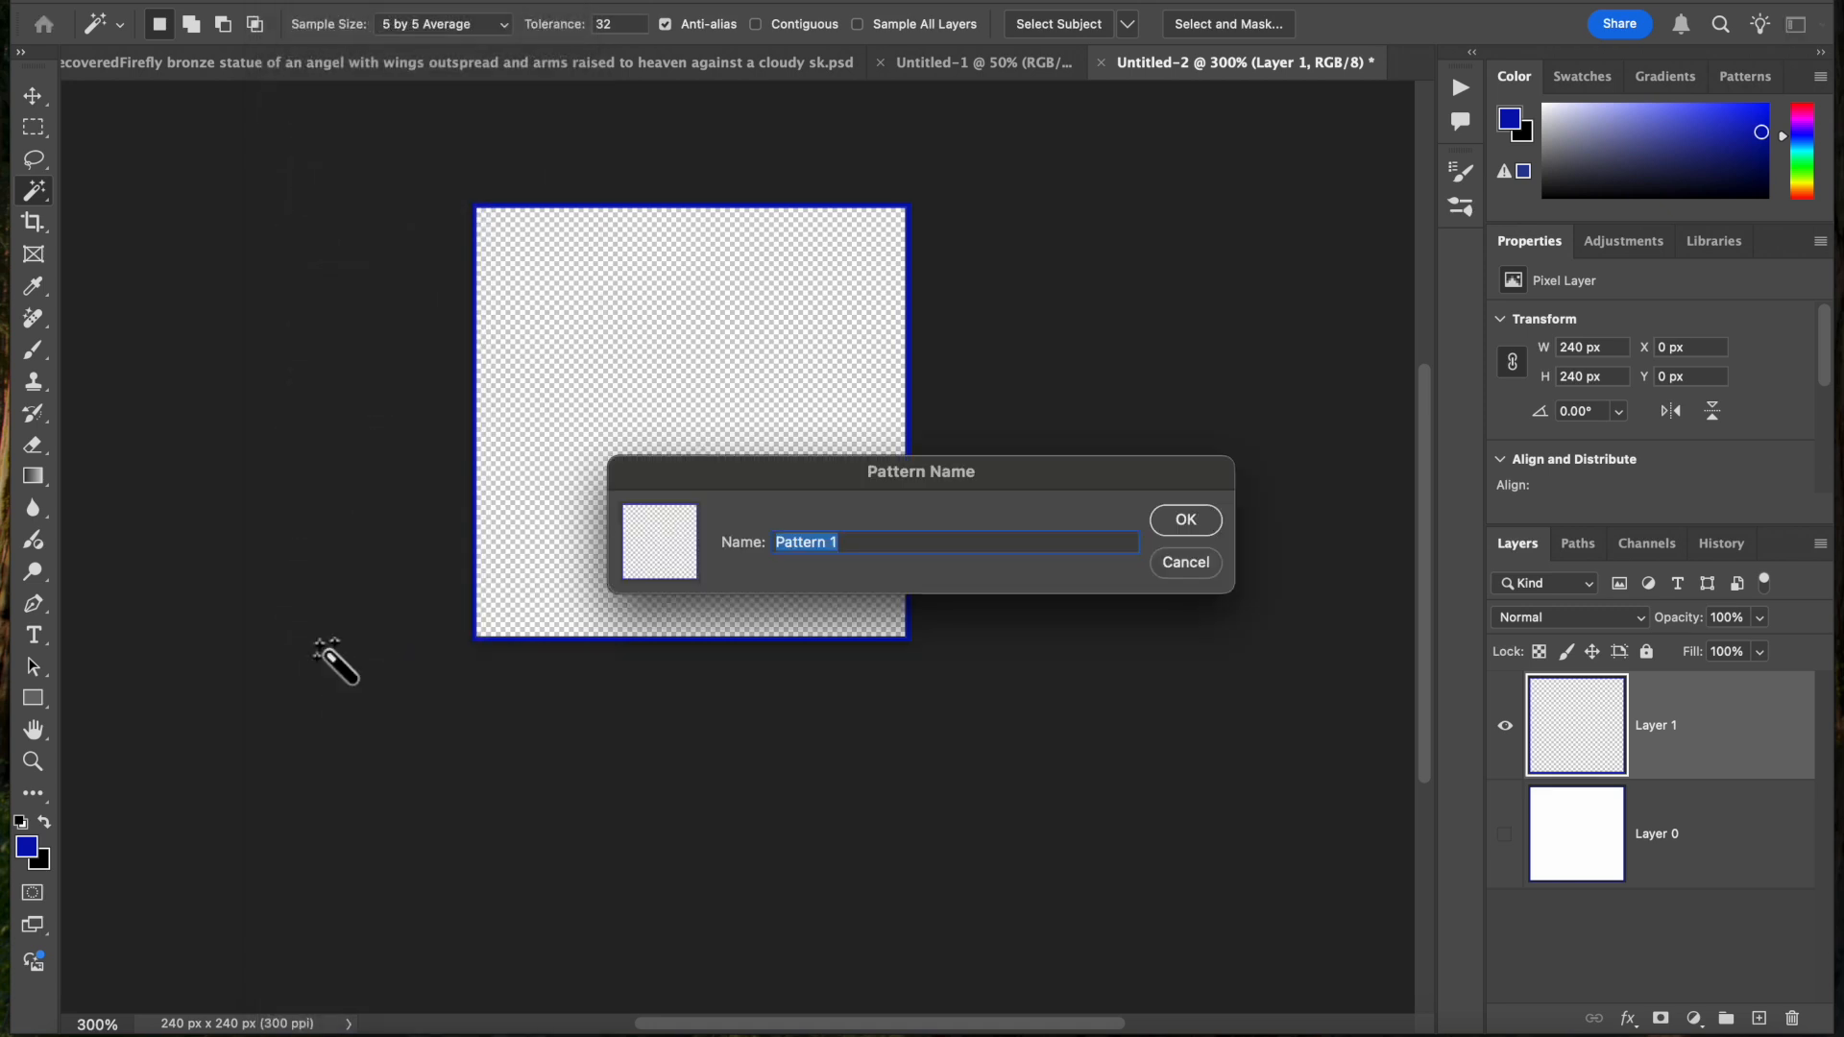
pyautogui.write('BlueGrid')
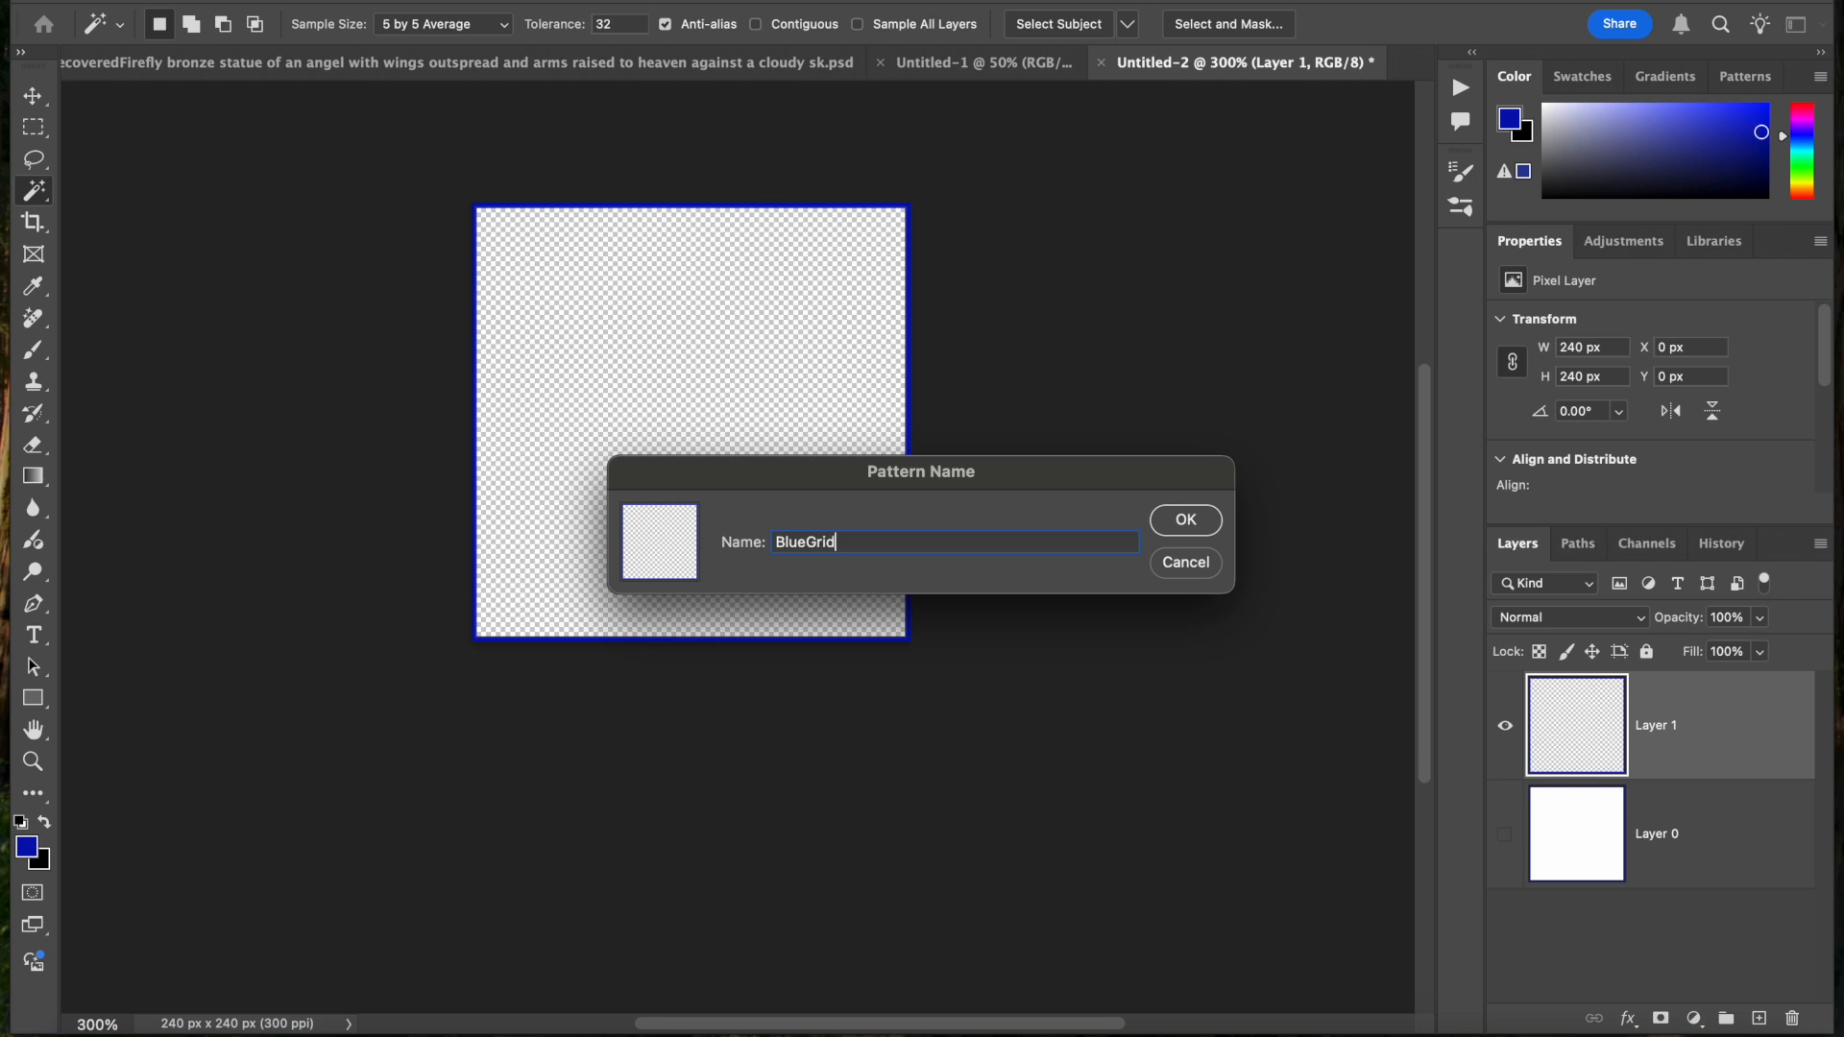
pyautogui.click(1188, 520)
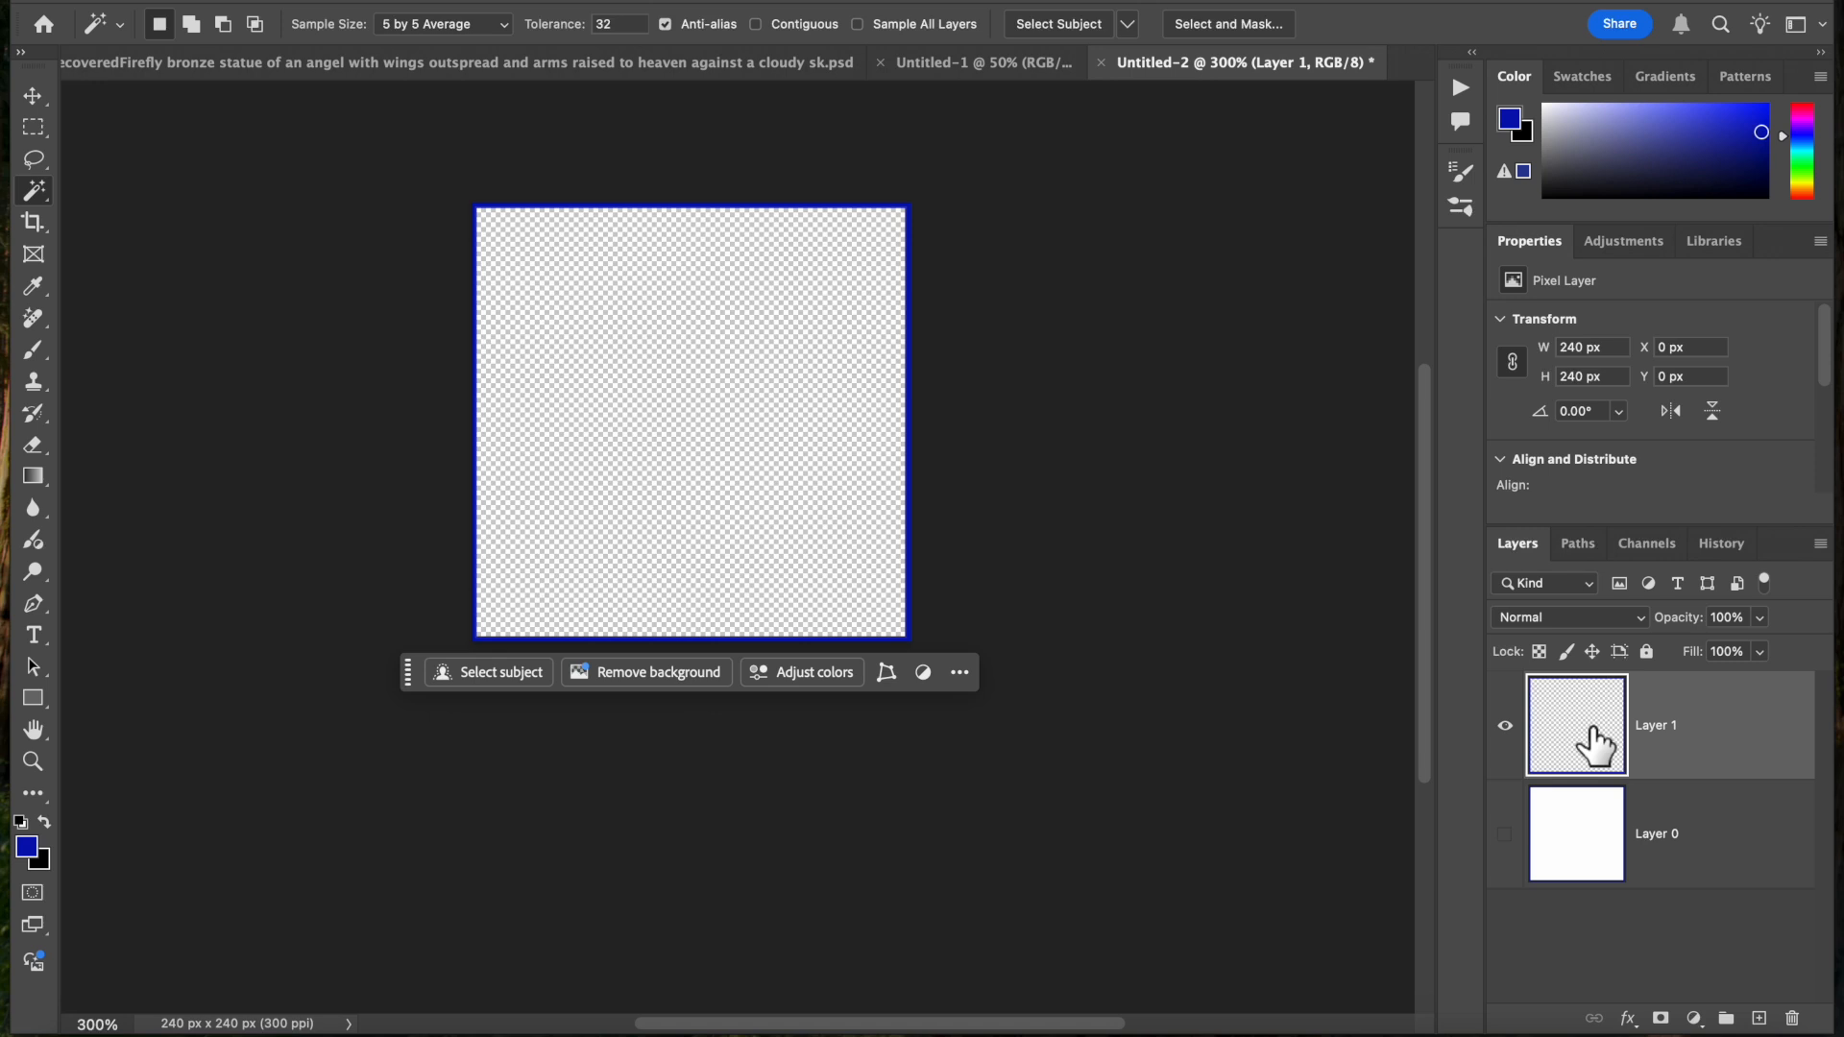
# Delete Layer 1 with the blue border and make Layer 0 visible again
pyautogui.moveTo(1594, 744); pyautogui.dragTo(1790, 1016)
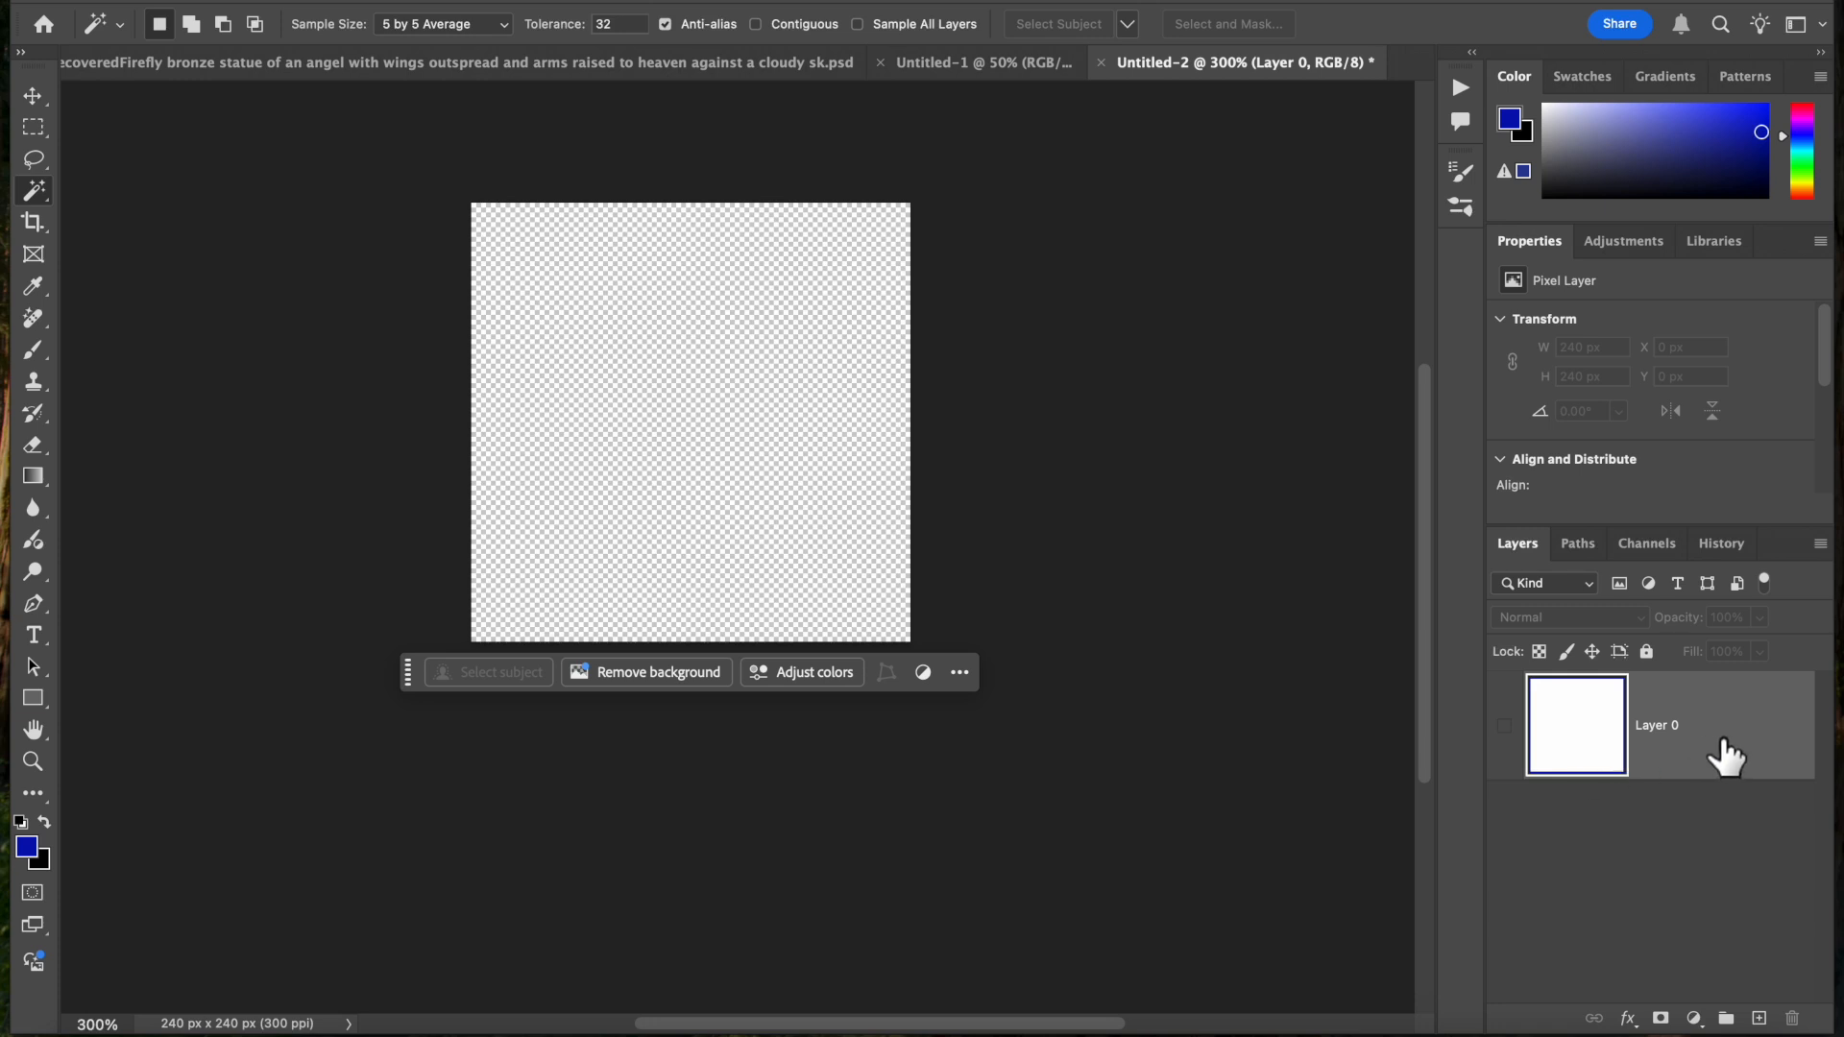
pyautogui.click(1505, 727)
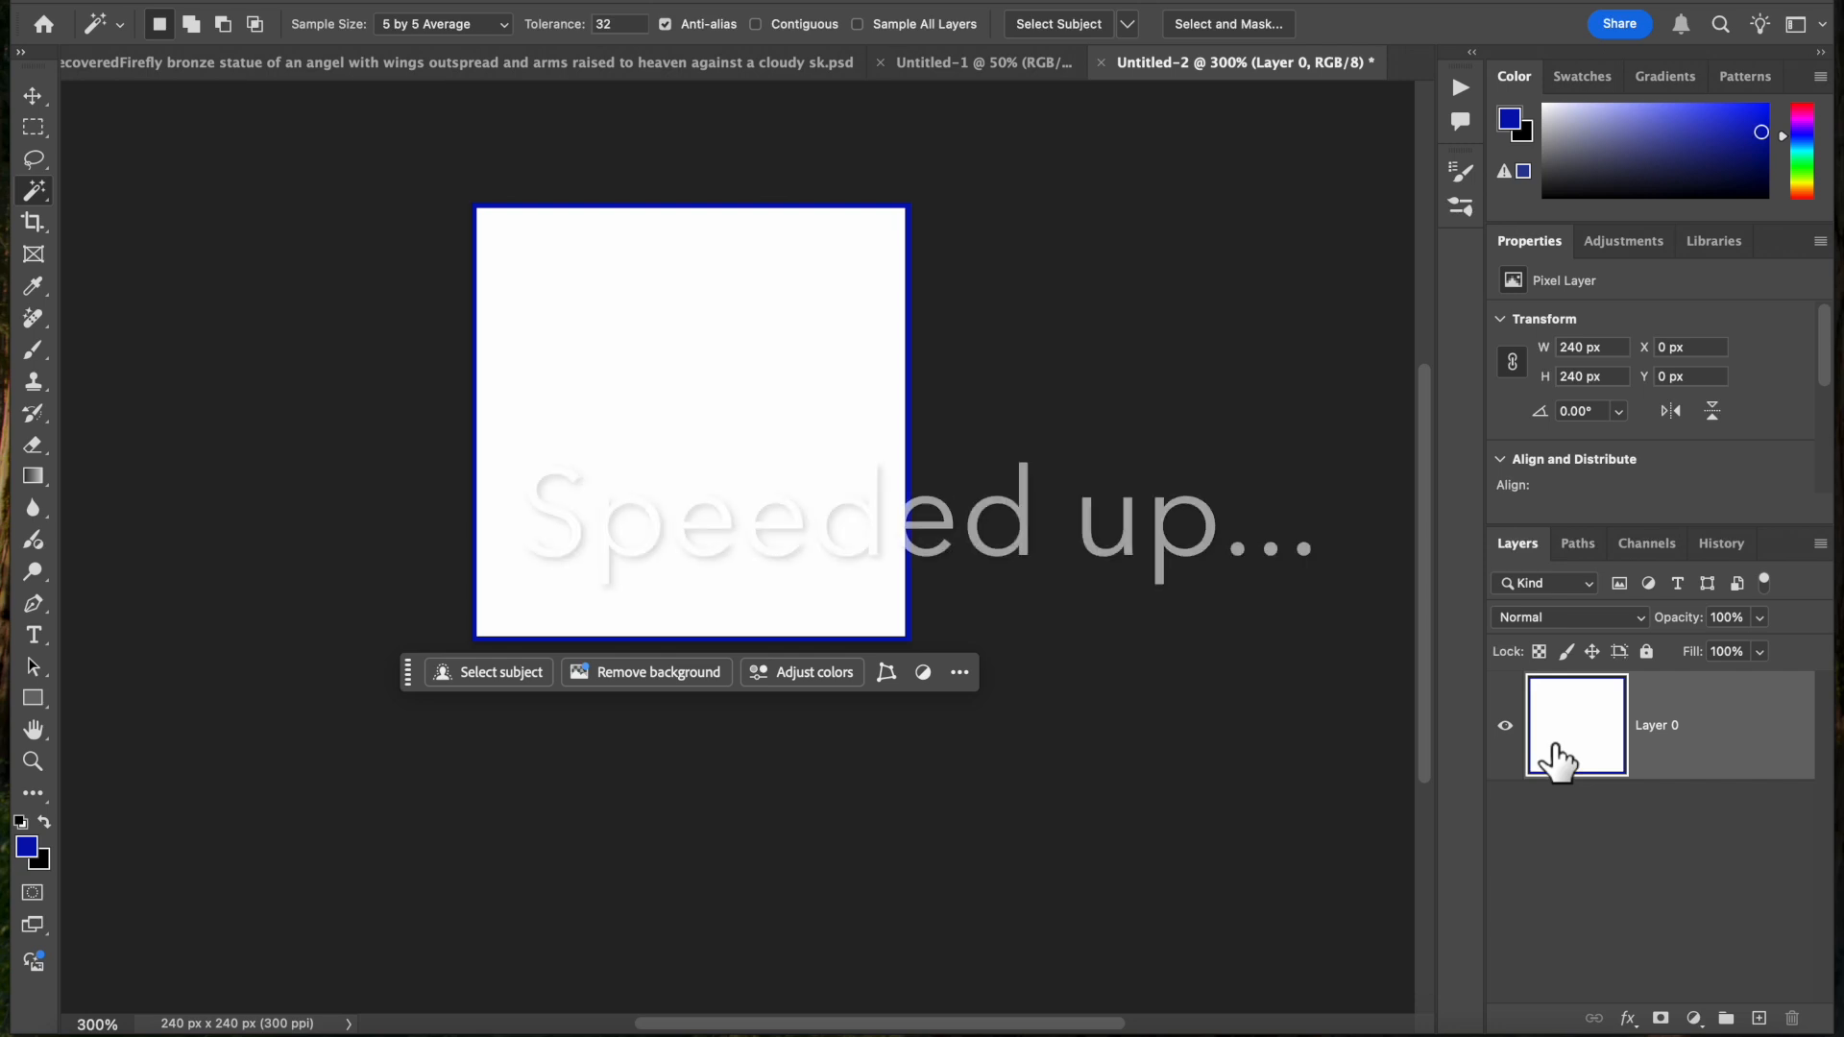
# Stroke the edge of Layer 0 with a 6 px red line, located Center with Normal blending at 100% opacity
pyautogui.click(286, 1)
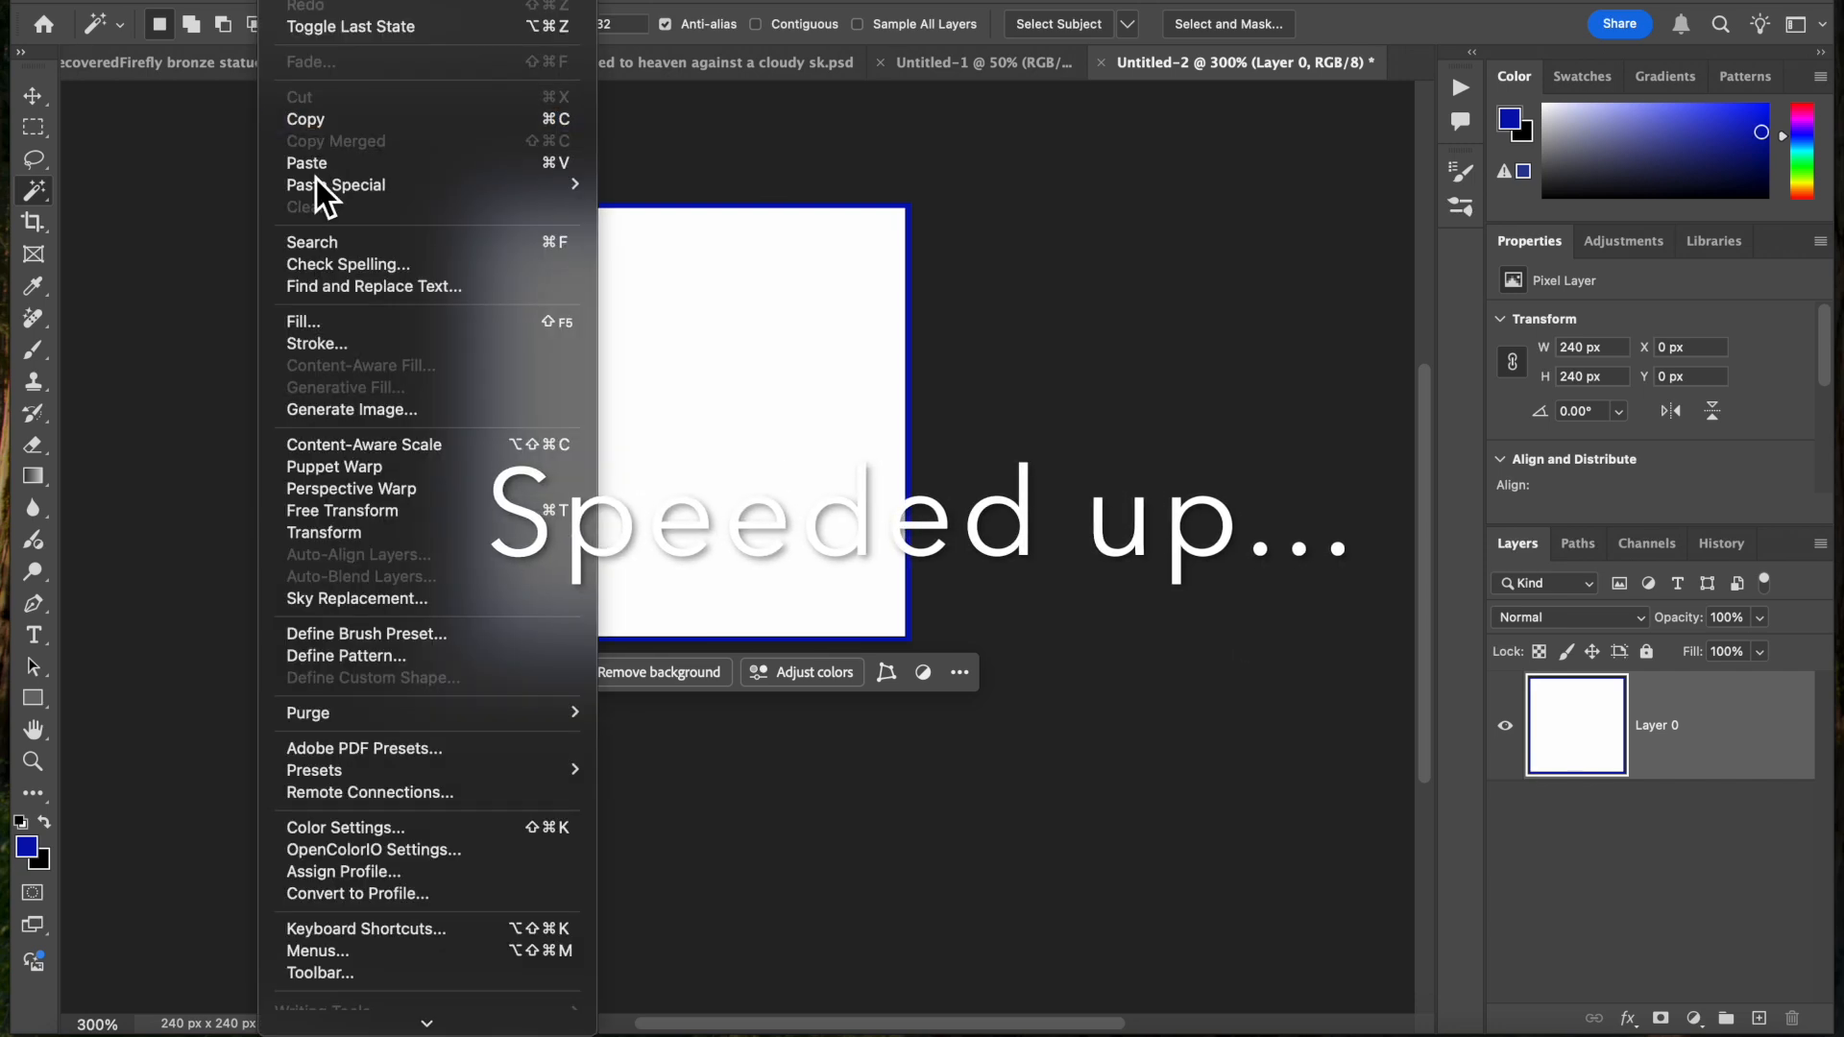
pyautogui.click(332, 346)
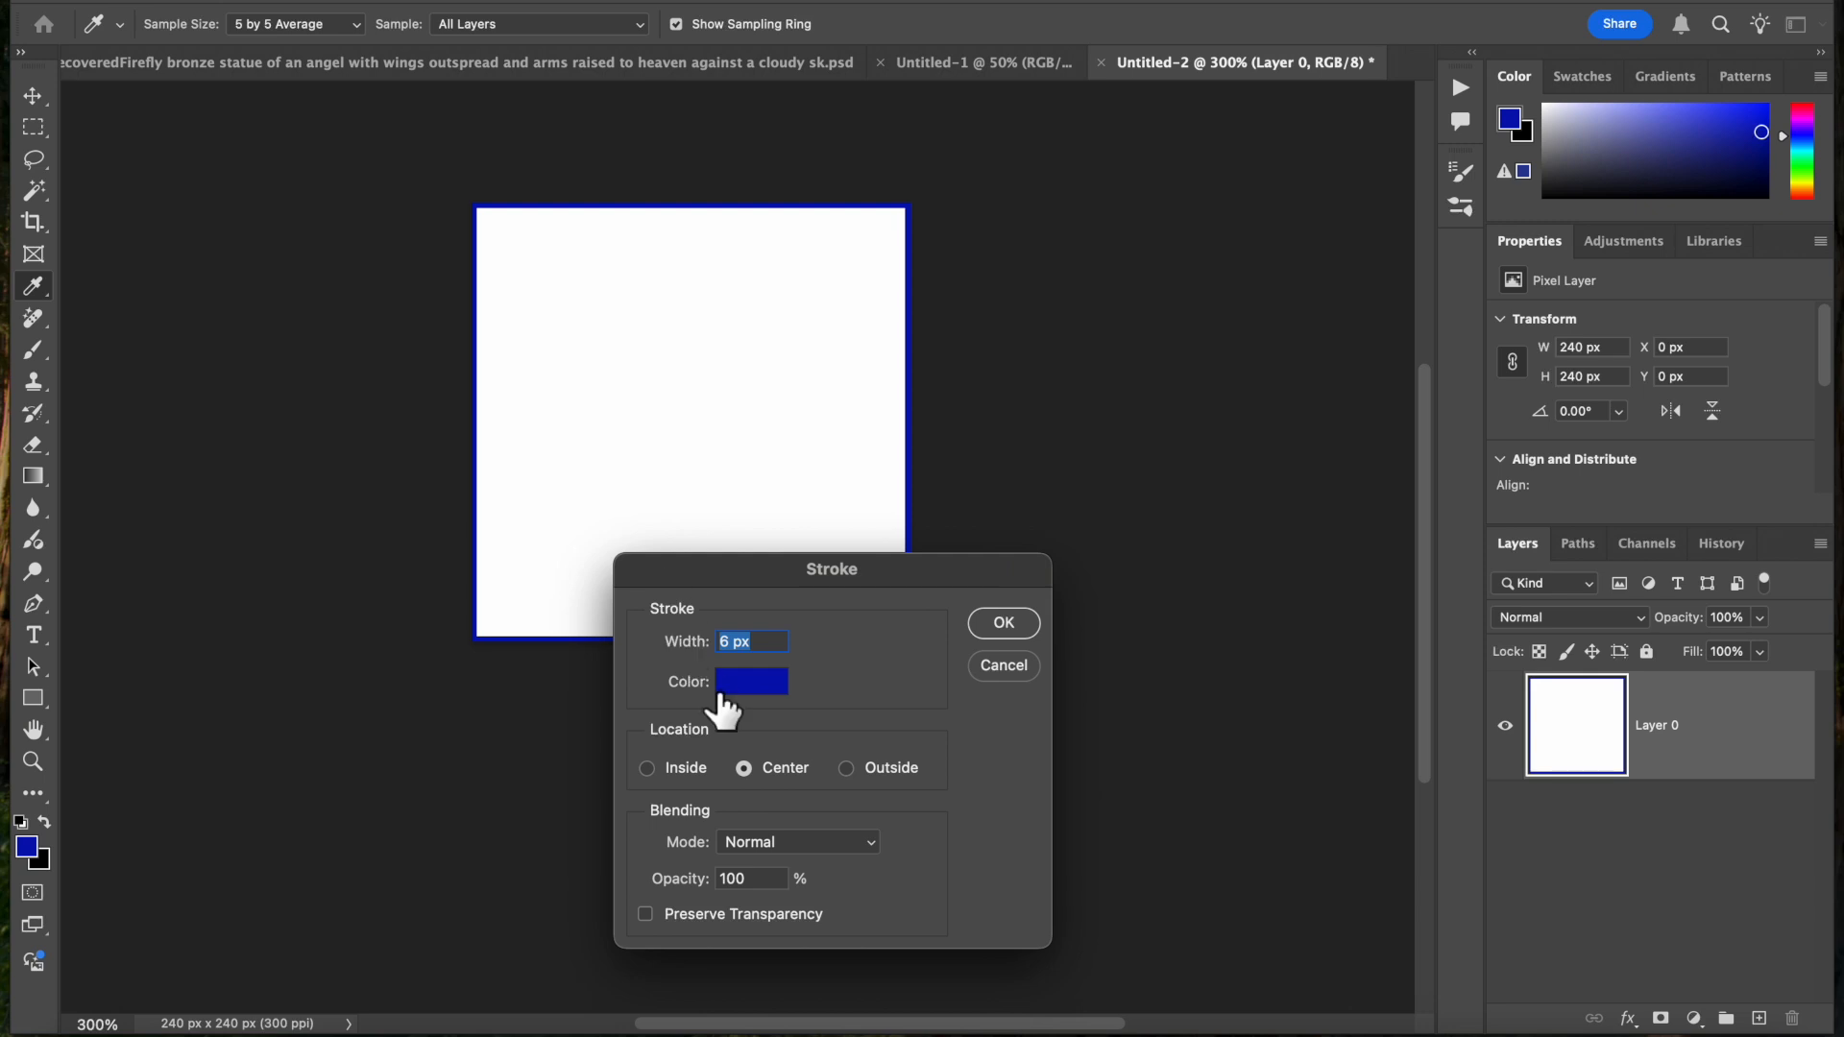
pyautogui.click(754, 680)
pyautogui.click(1514, 475)
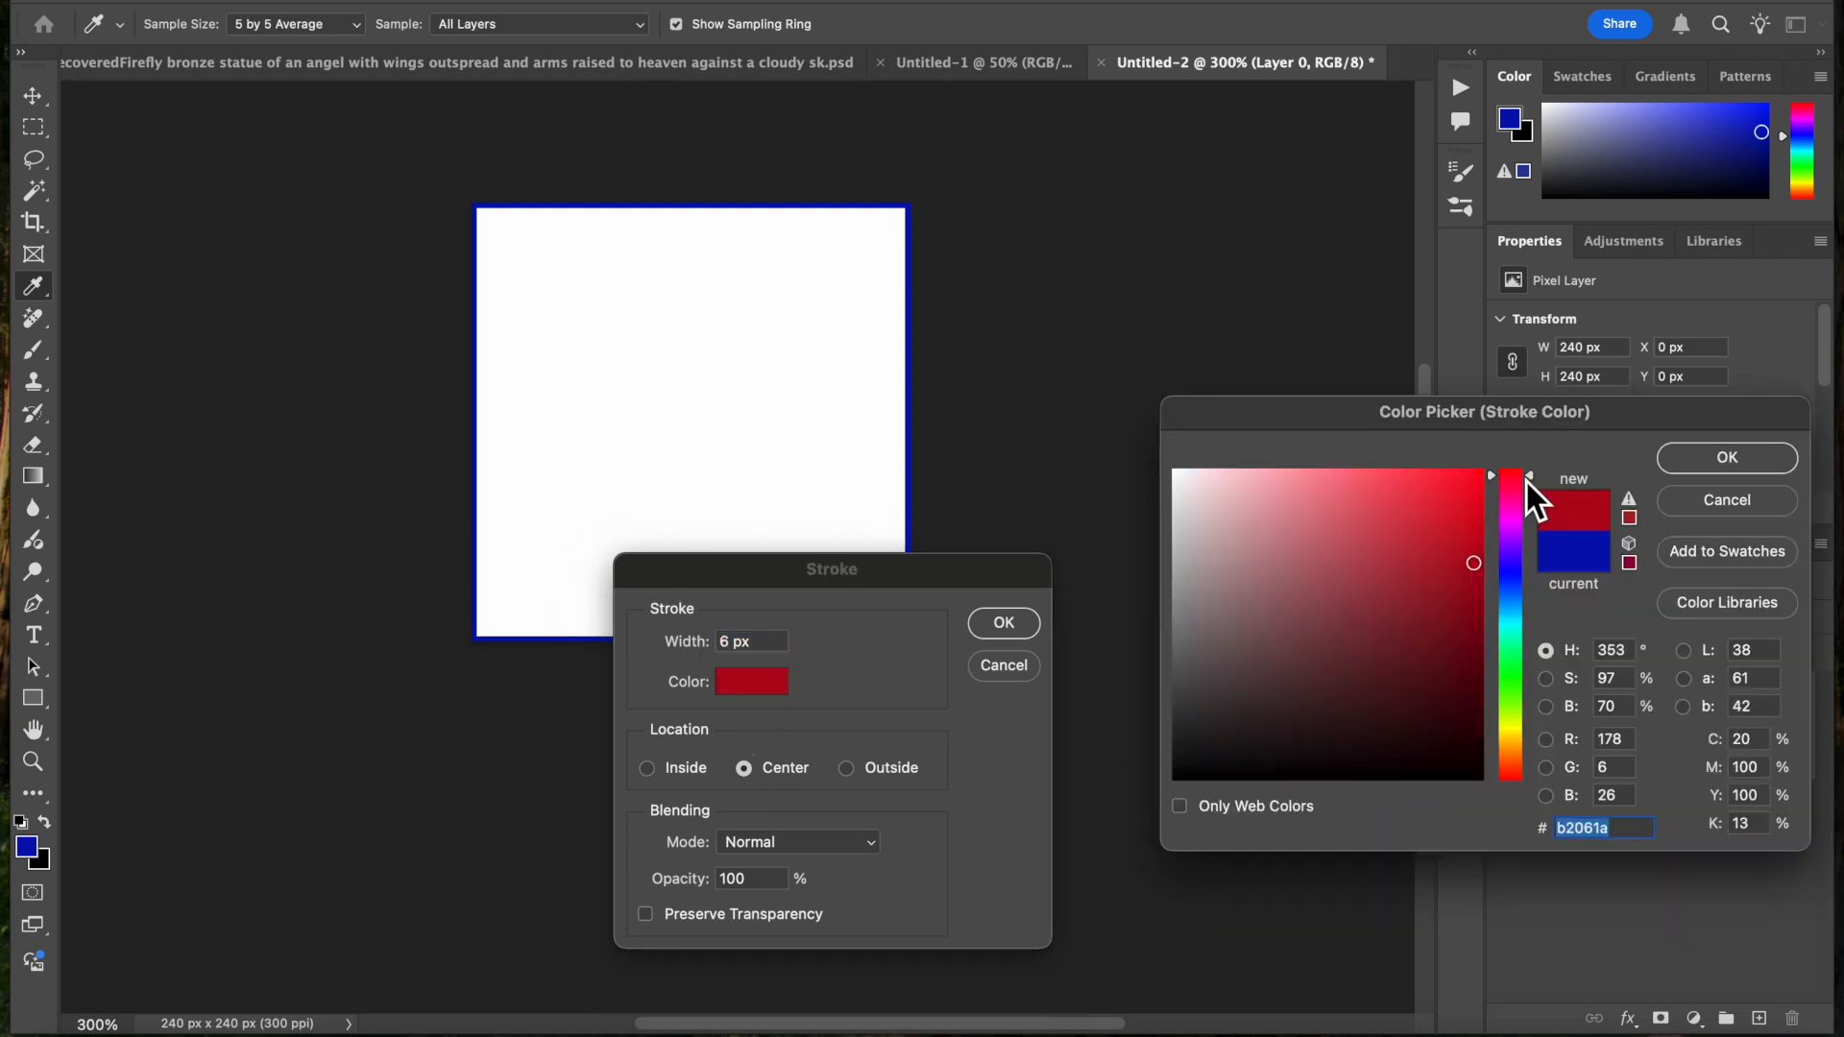
pyautogui.click(1447, 544)
pyautogui.moveTo(1447, 545); pyautogui.dragTo(1411, 498)
pyautogui.click(1691, 461)
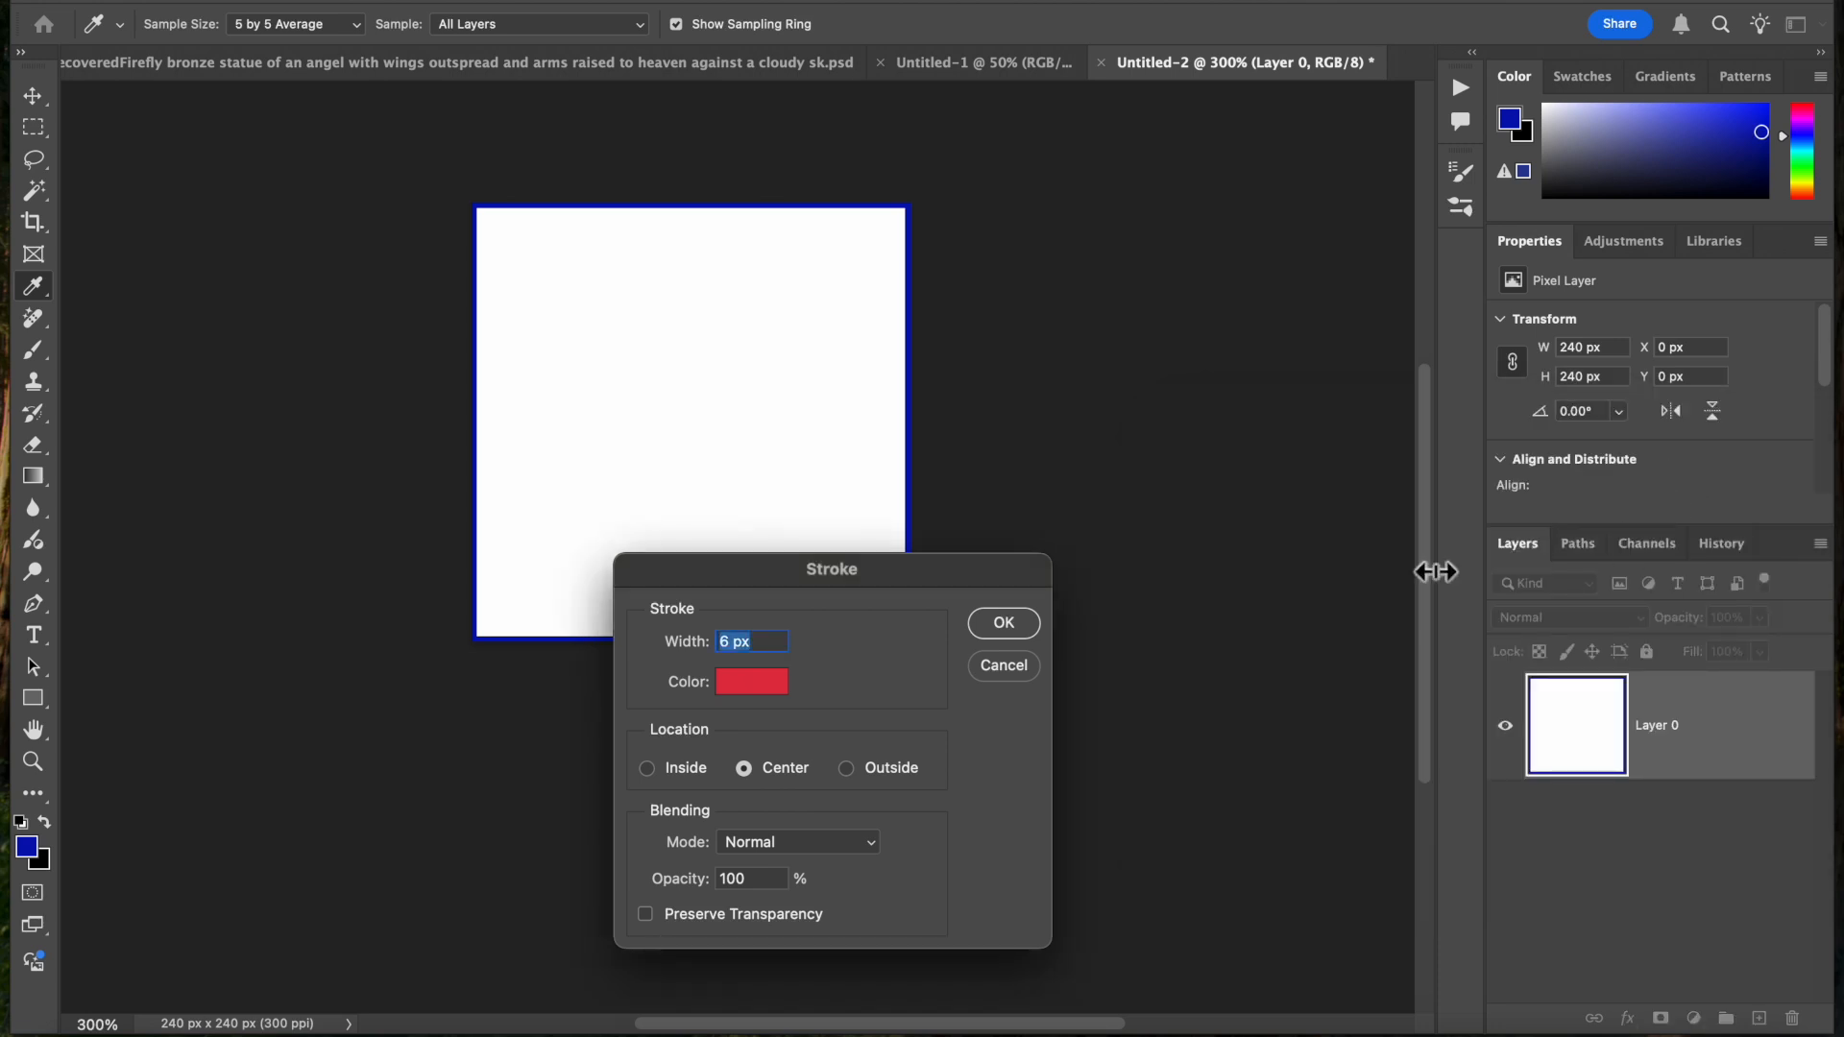
pyautogui.click(1026, 622)
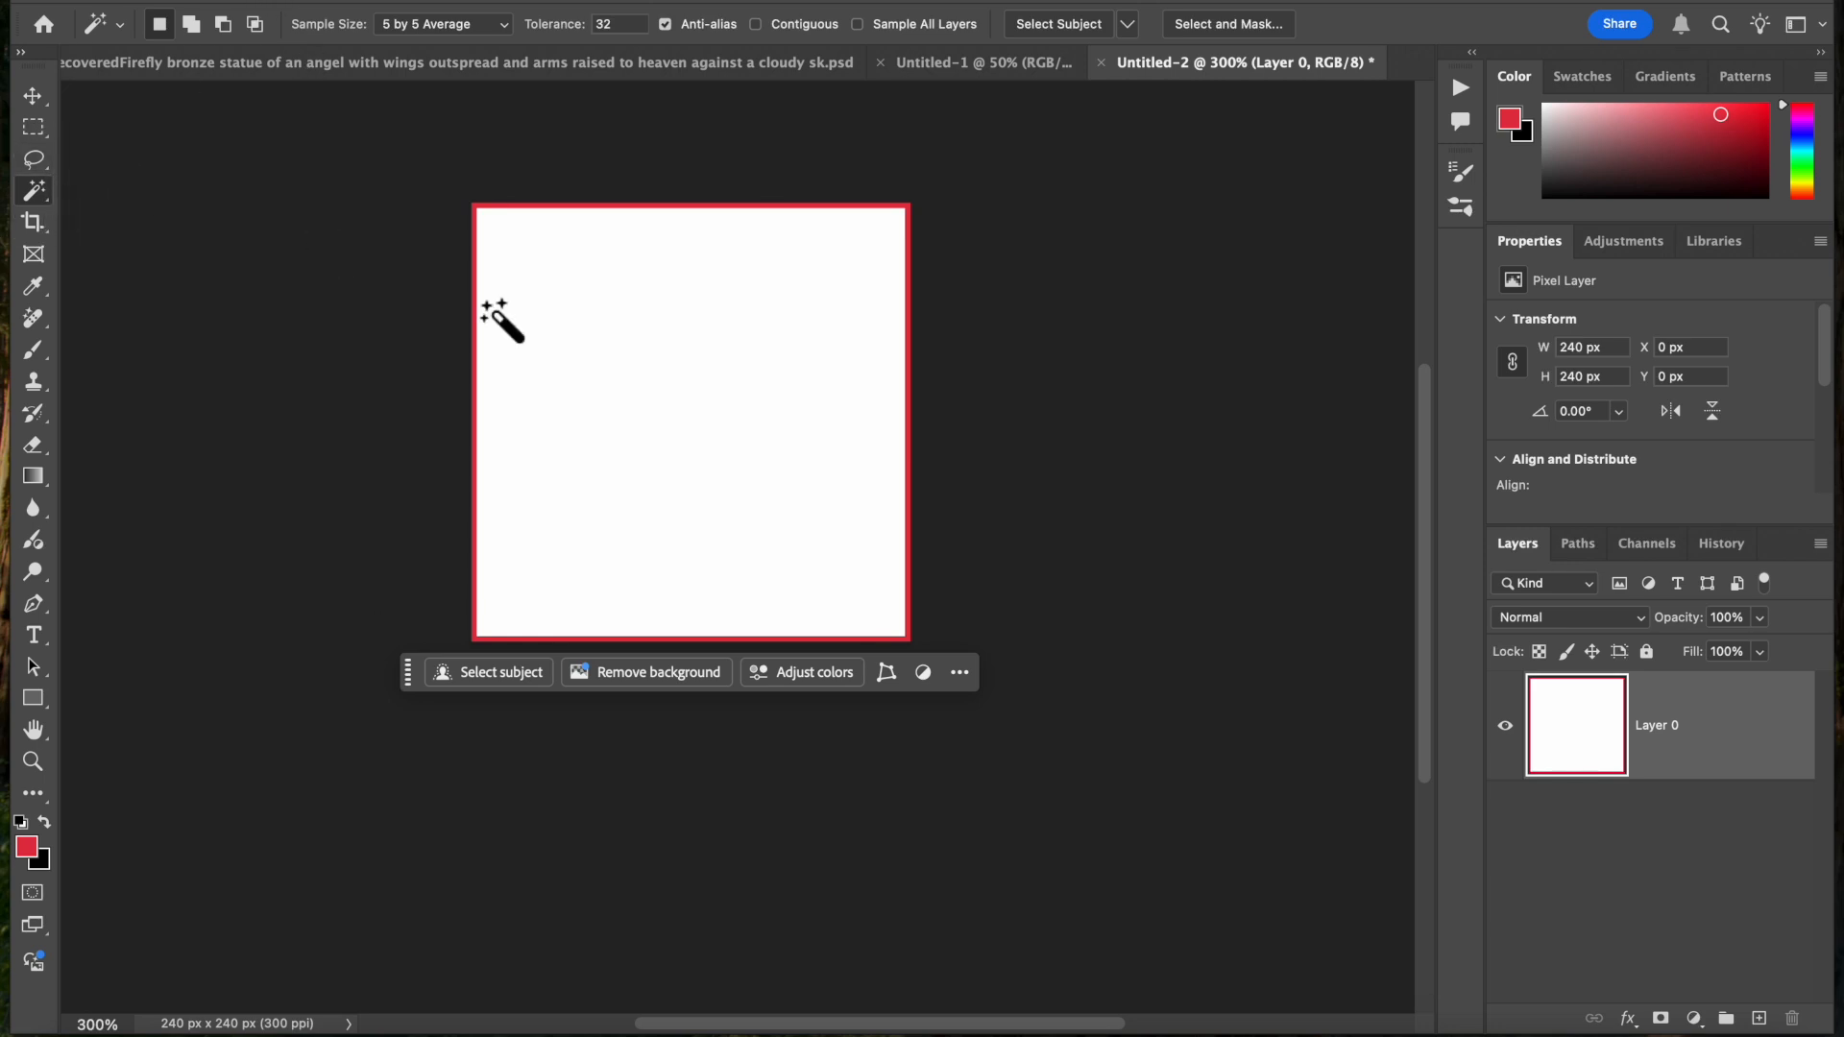
# Select the white interior of the square with the Magic Wand tool and invert the selection to the red border
pyautogui.click(593, 378)
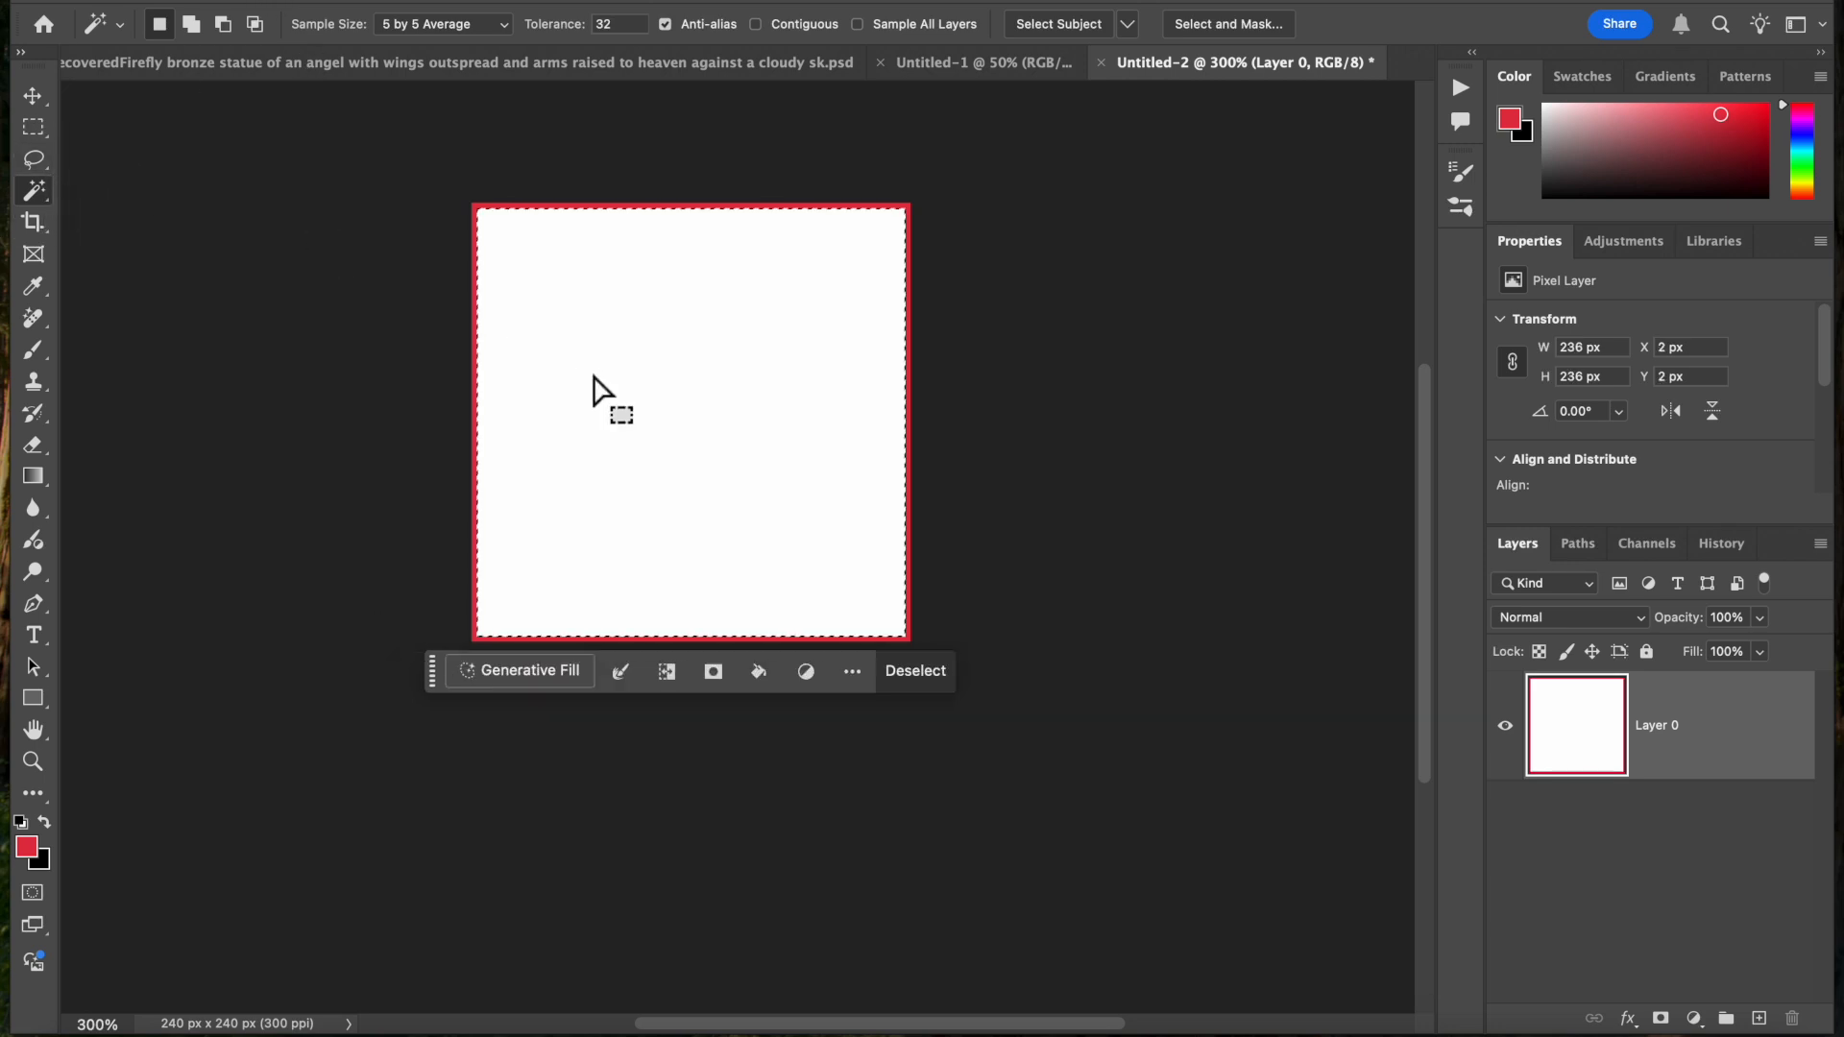
pyautogui.click(567, 5)
pyautogui.click(584, 50)
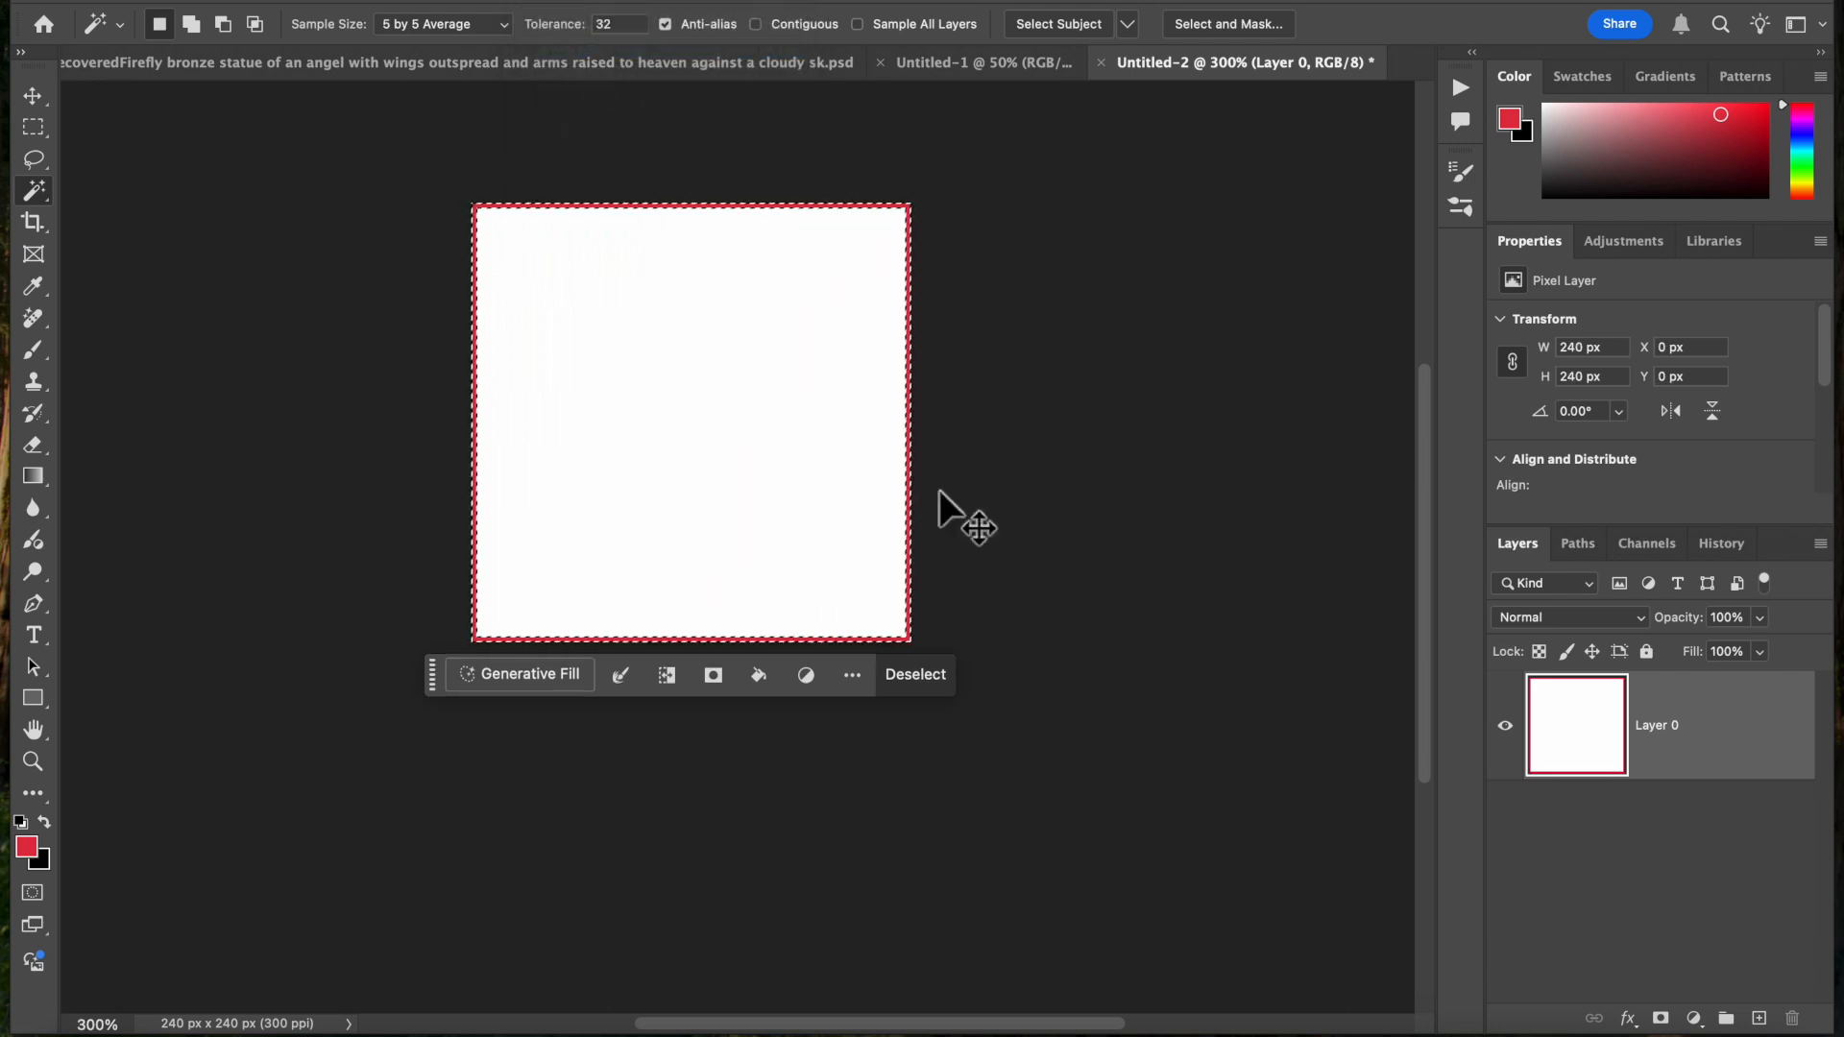
# Copy the red border to a new layer and define it, with Layer 0 hidden, as a pattern named Red Grid
pyautogui.press('super+j')
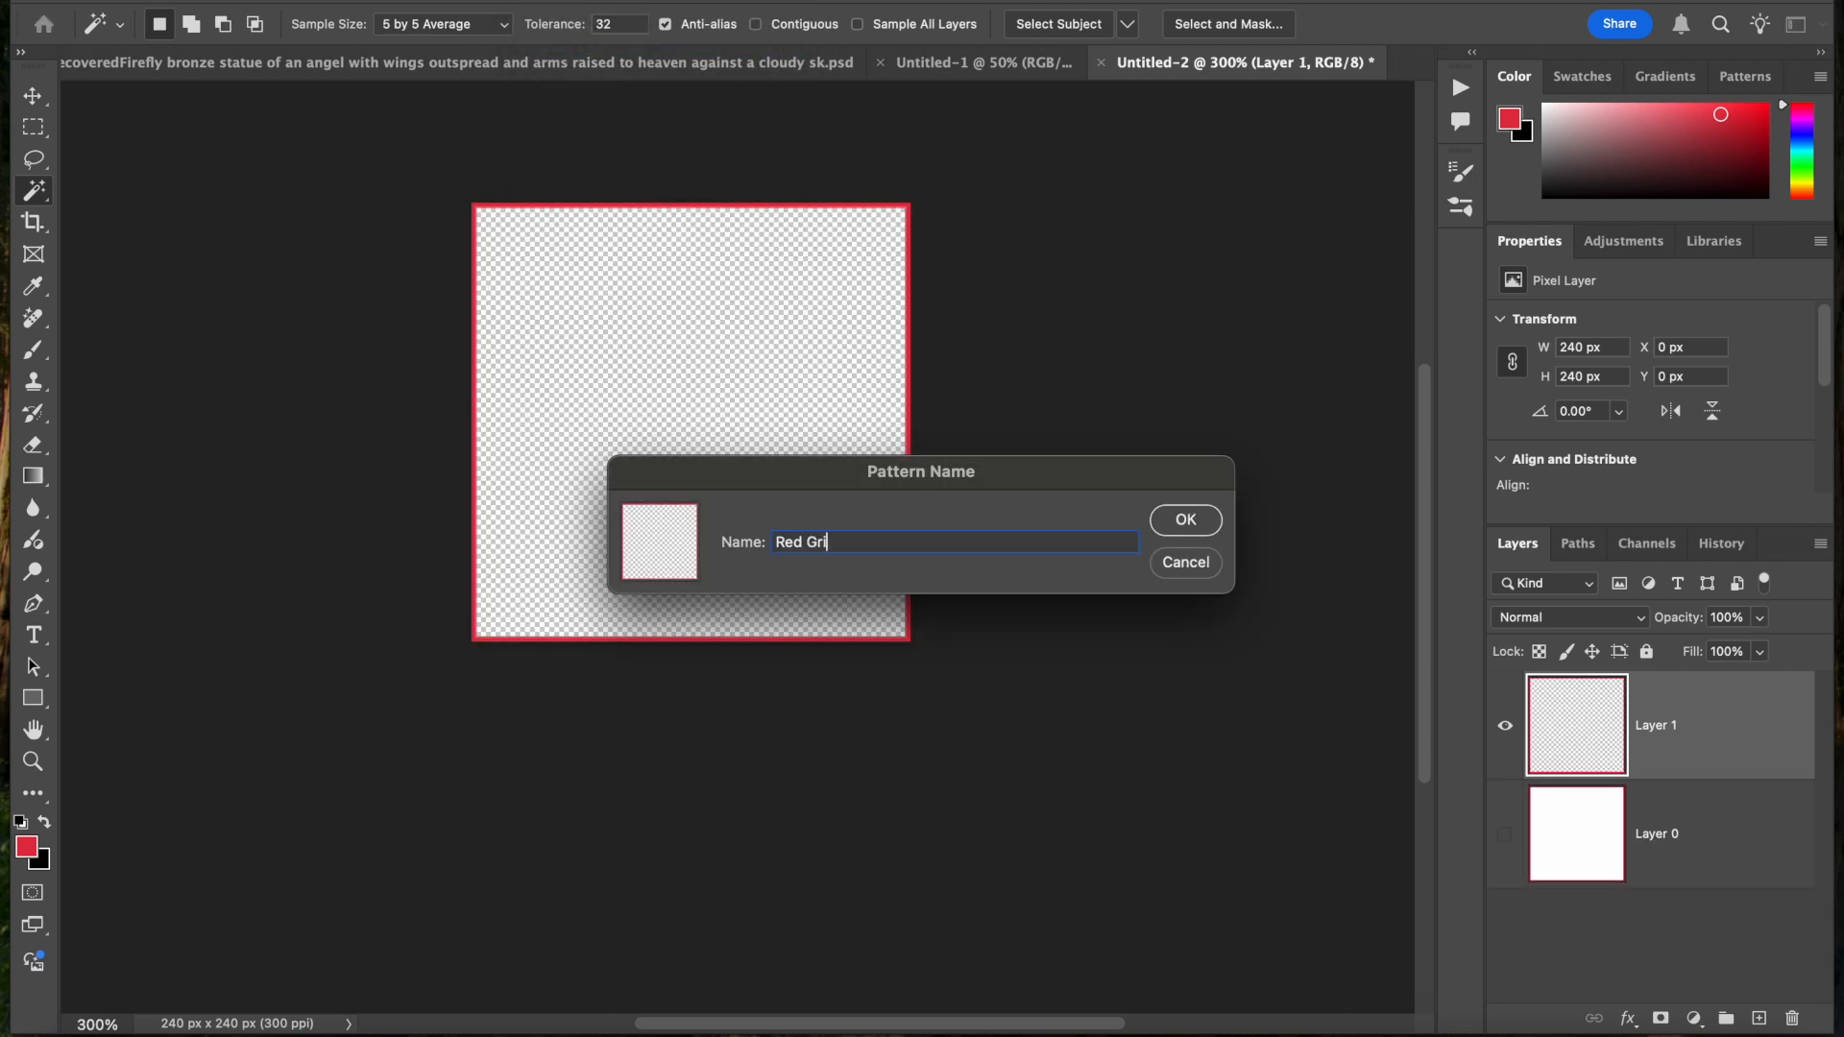
pyautogui.click(1185, 520)
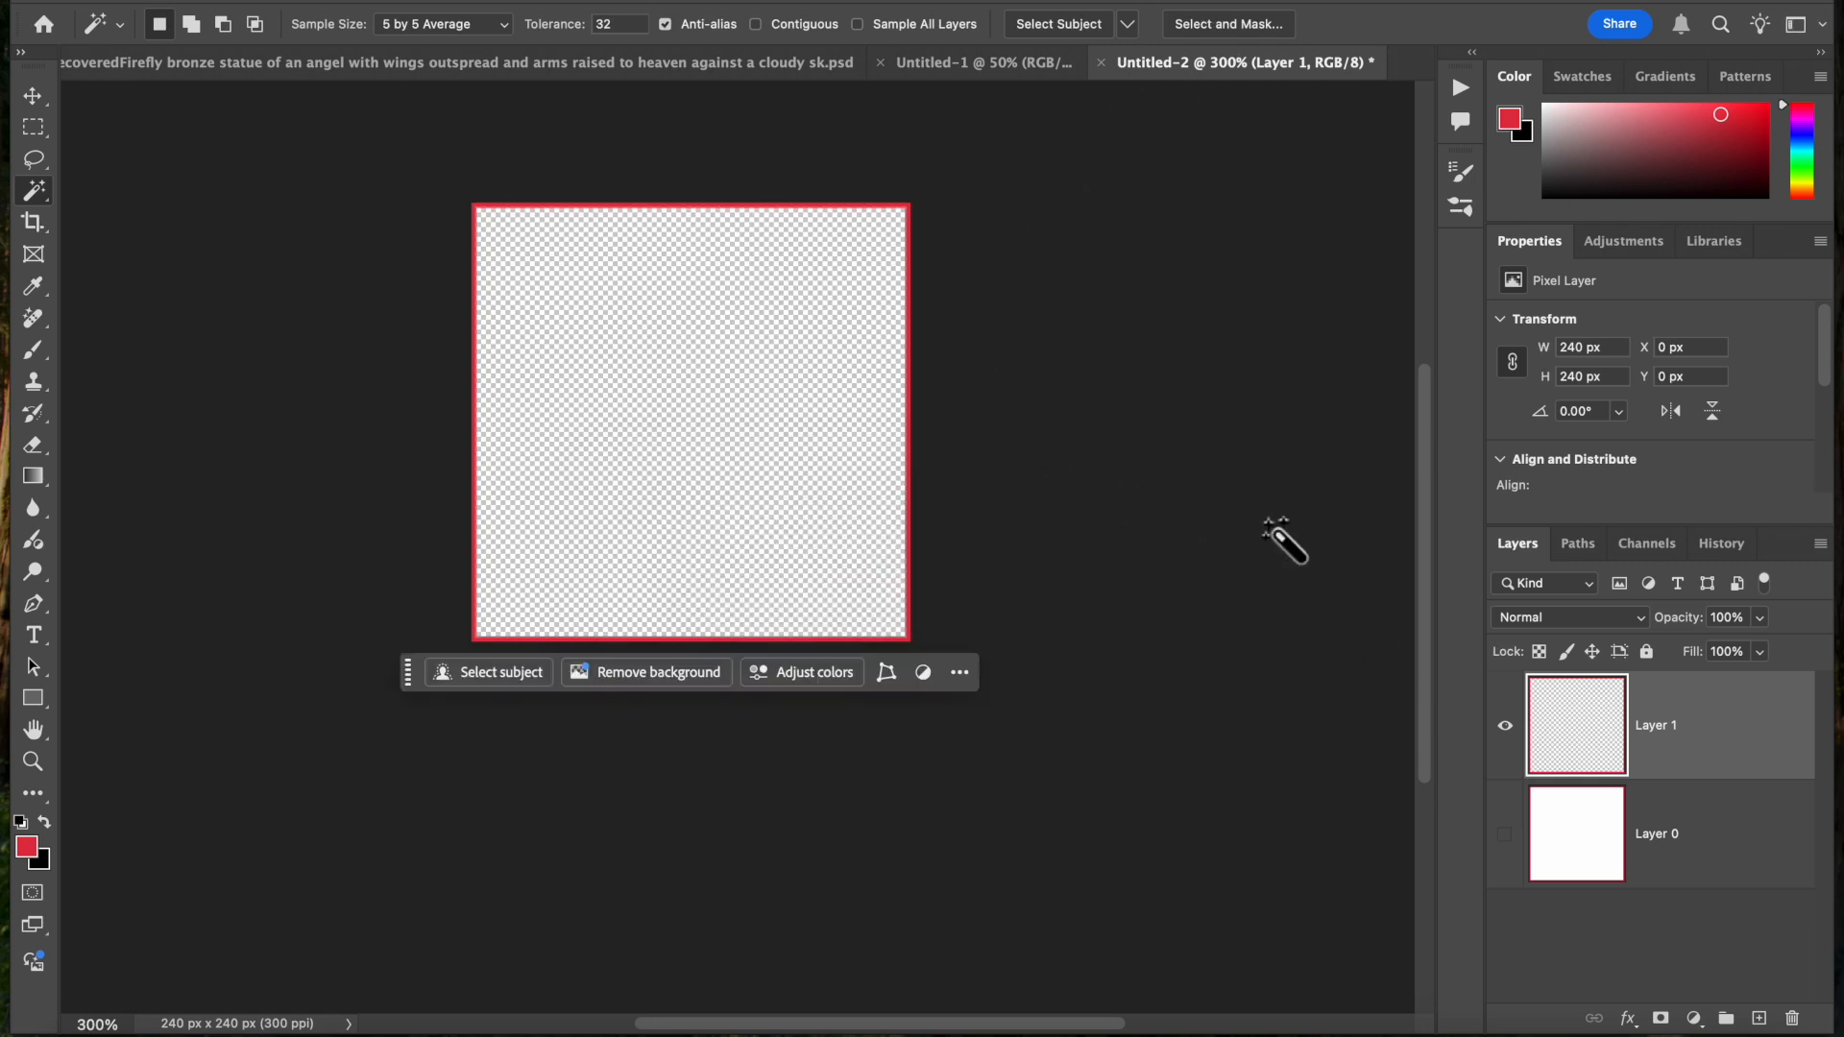
# Close the 240 px tile document and add two blank layers above the Background in Untitled-1
pyautogui.click(1102, 65)
pyautogui.click(891, 413)
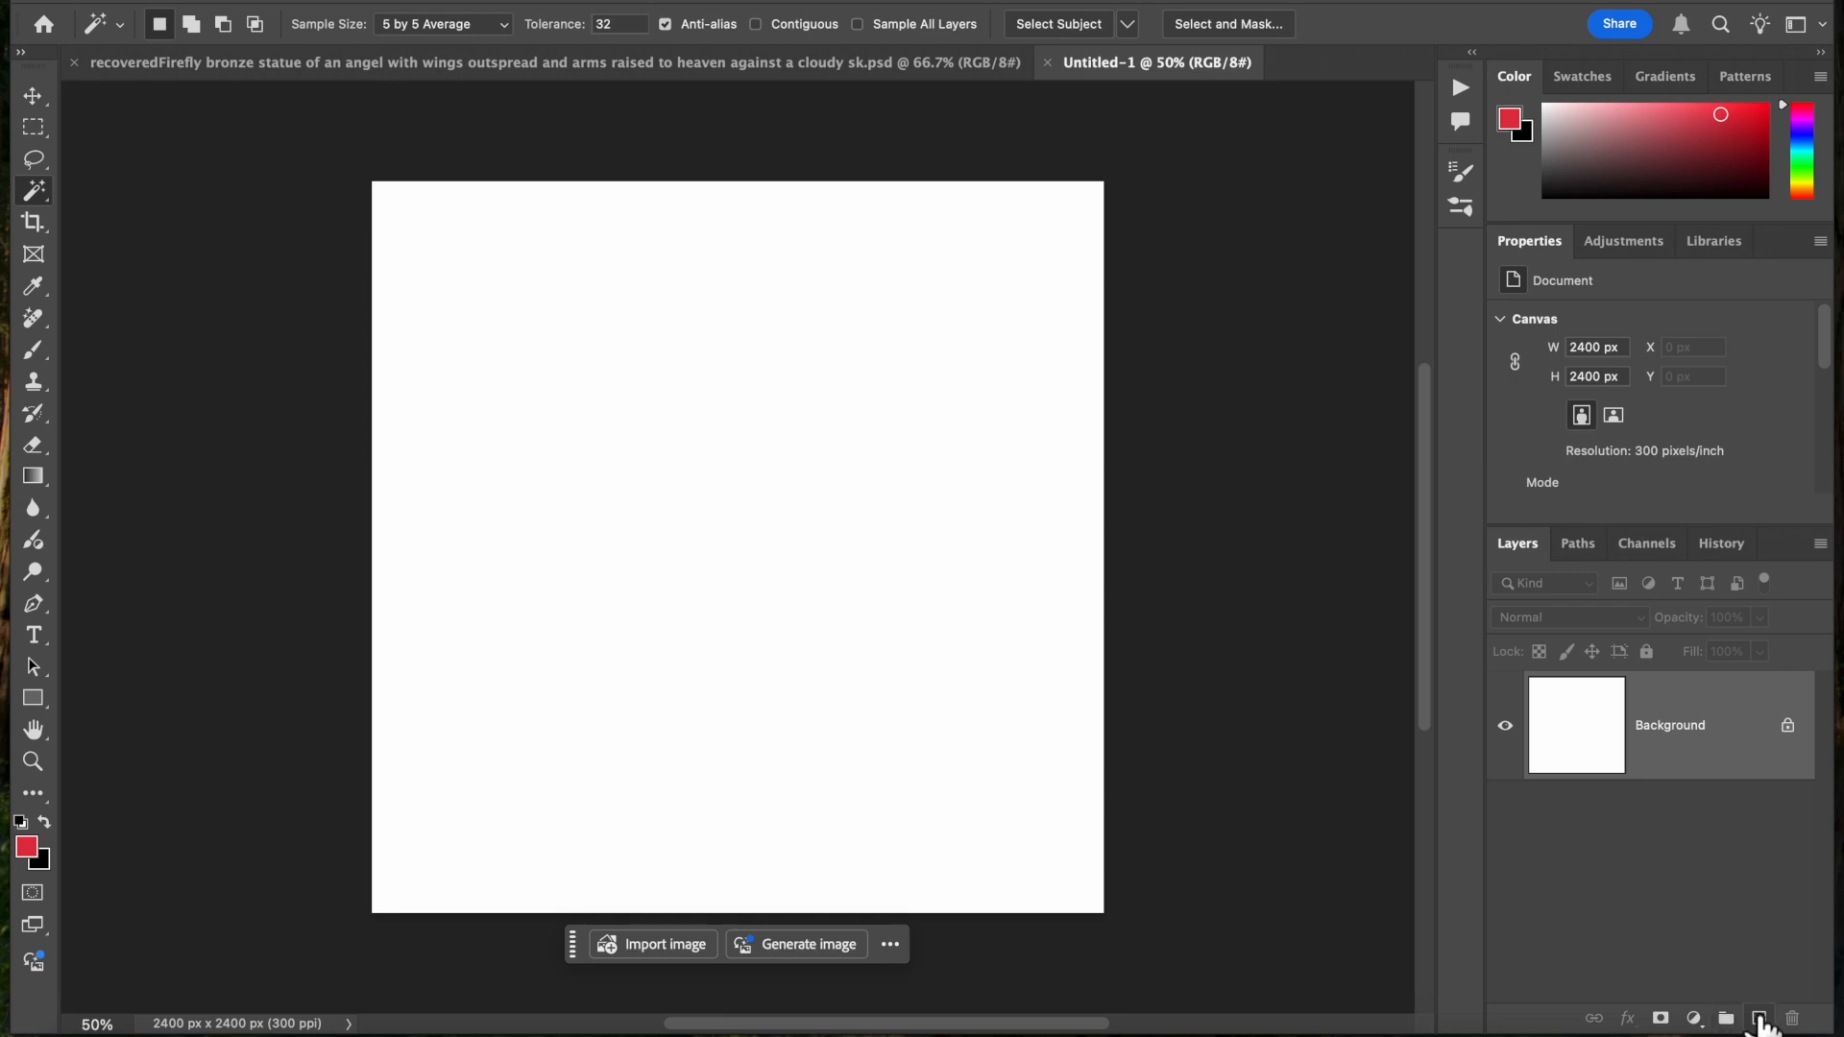
pyautogui.click(1759, 1018)
pyautogui.click(1758, 1018)
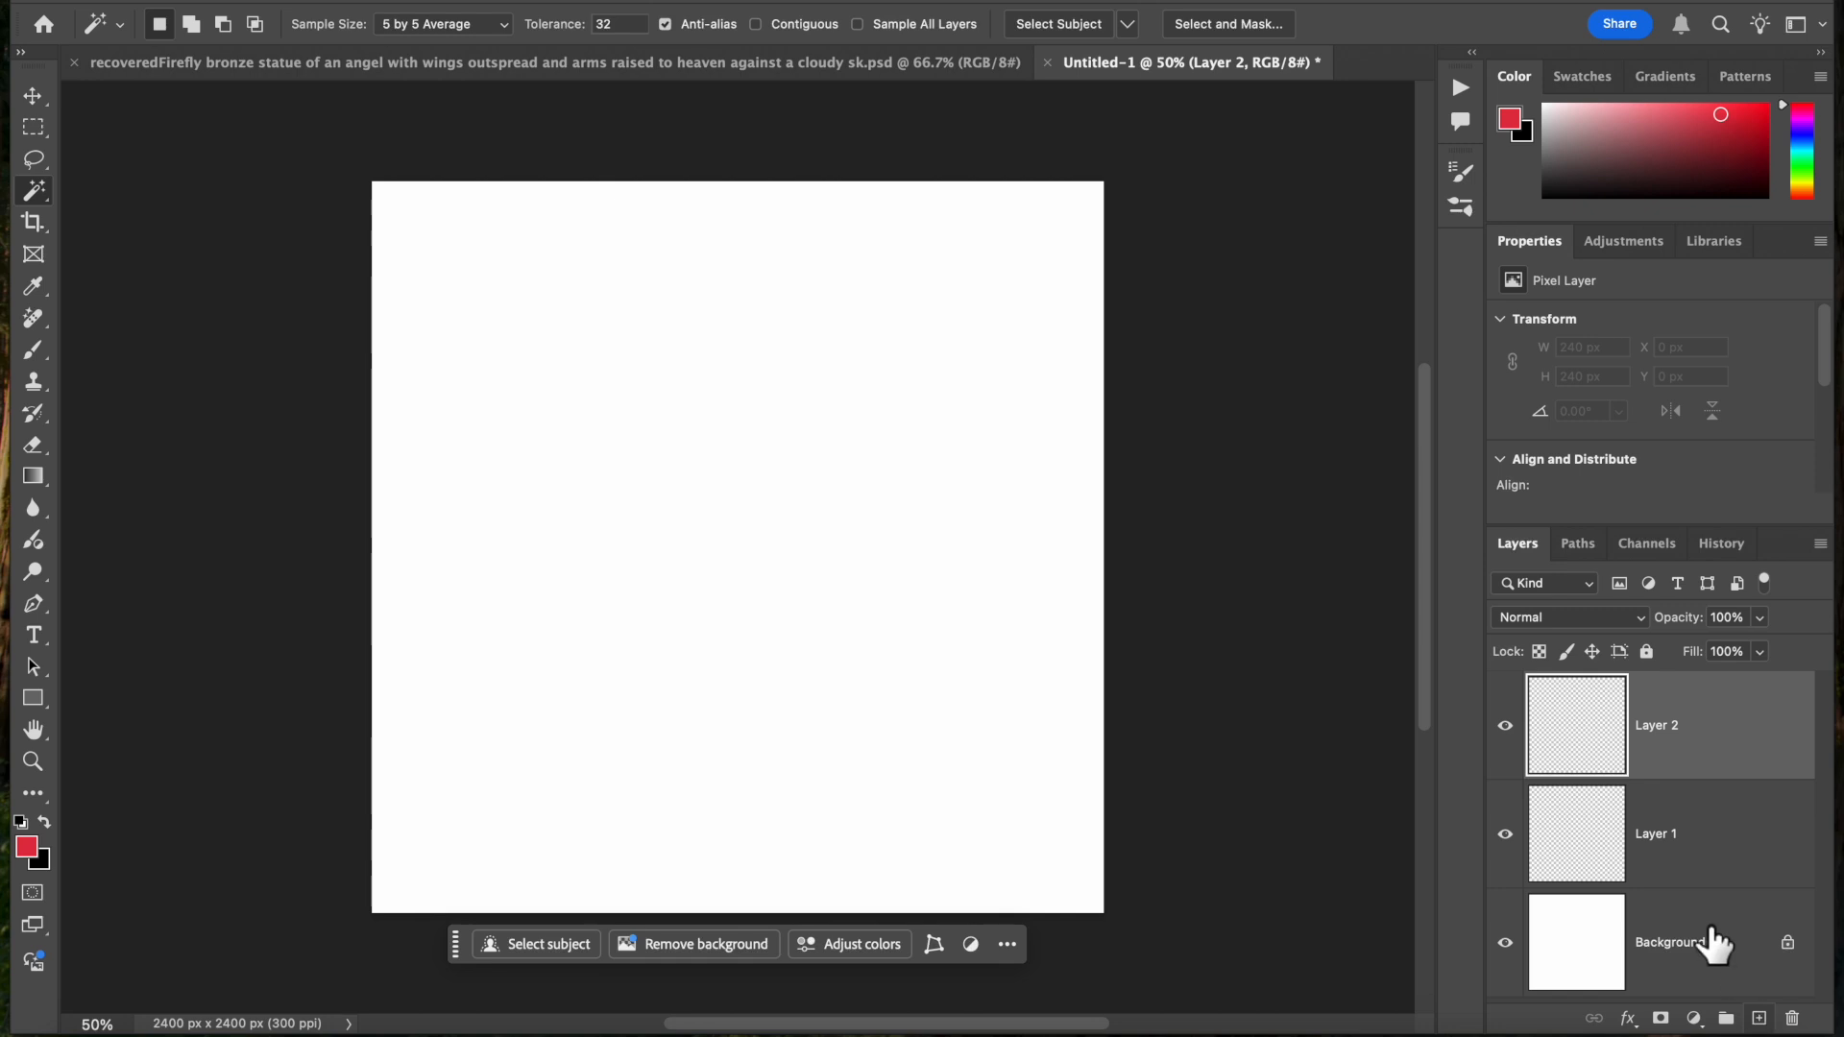
pyautogui.click(1505, 942)
pyautogui.click(1504, 944)
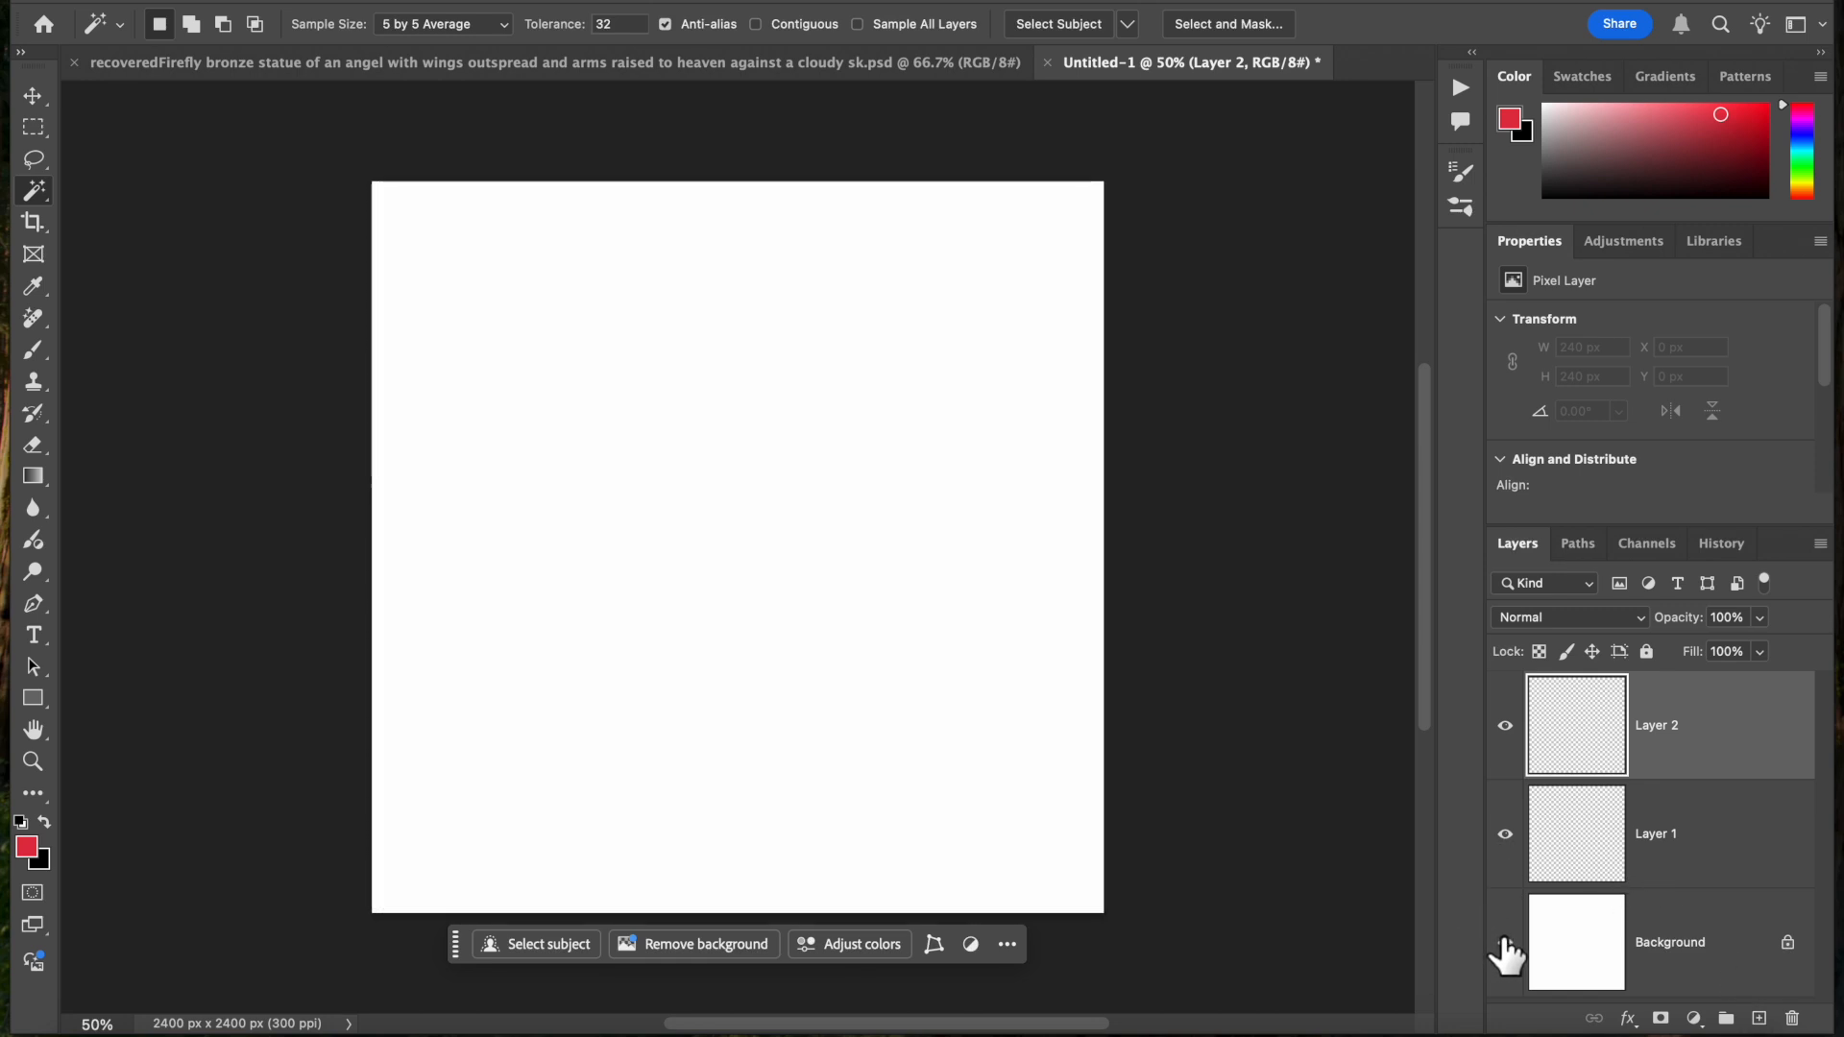
# Fill Layer 1 with the blue grid custom pattern in Normal mode at 100% opacity
pyautogui.click(1558, 865)
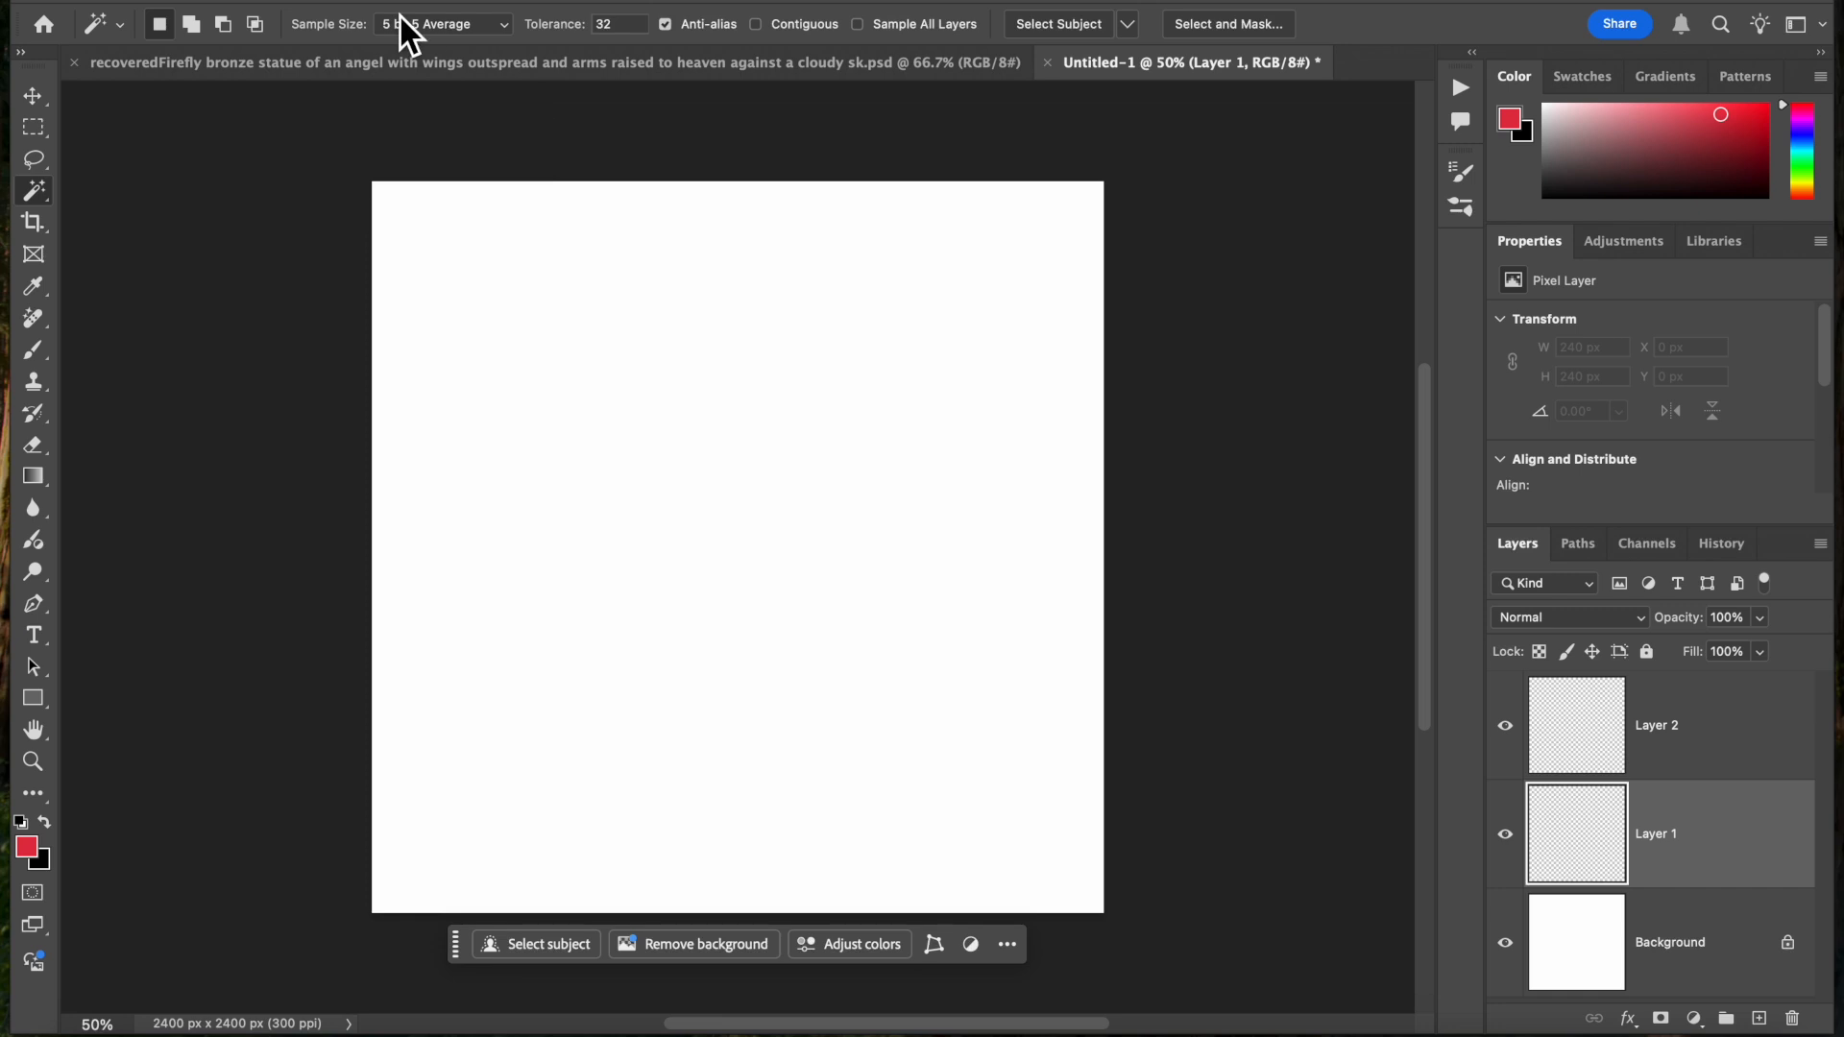
pyautogui.click(283, 11)
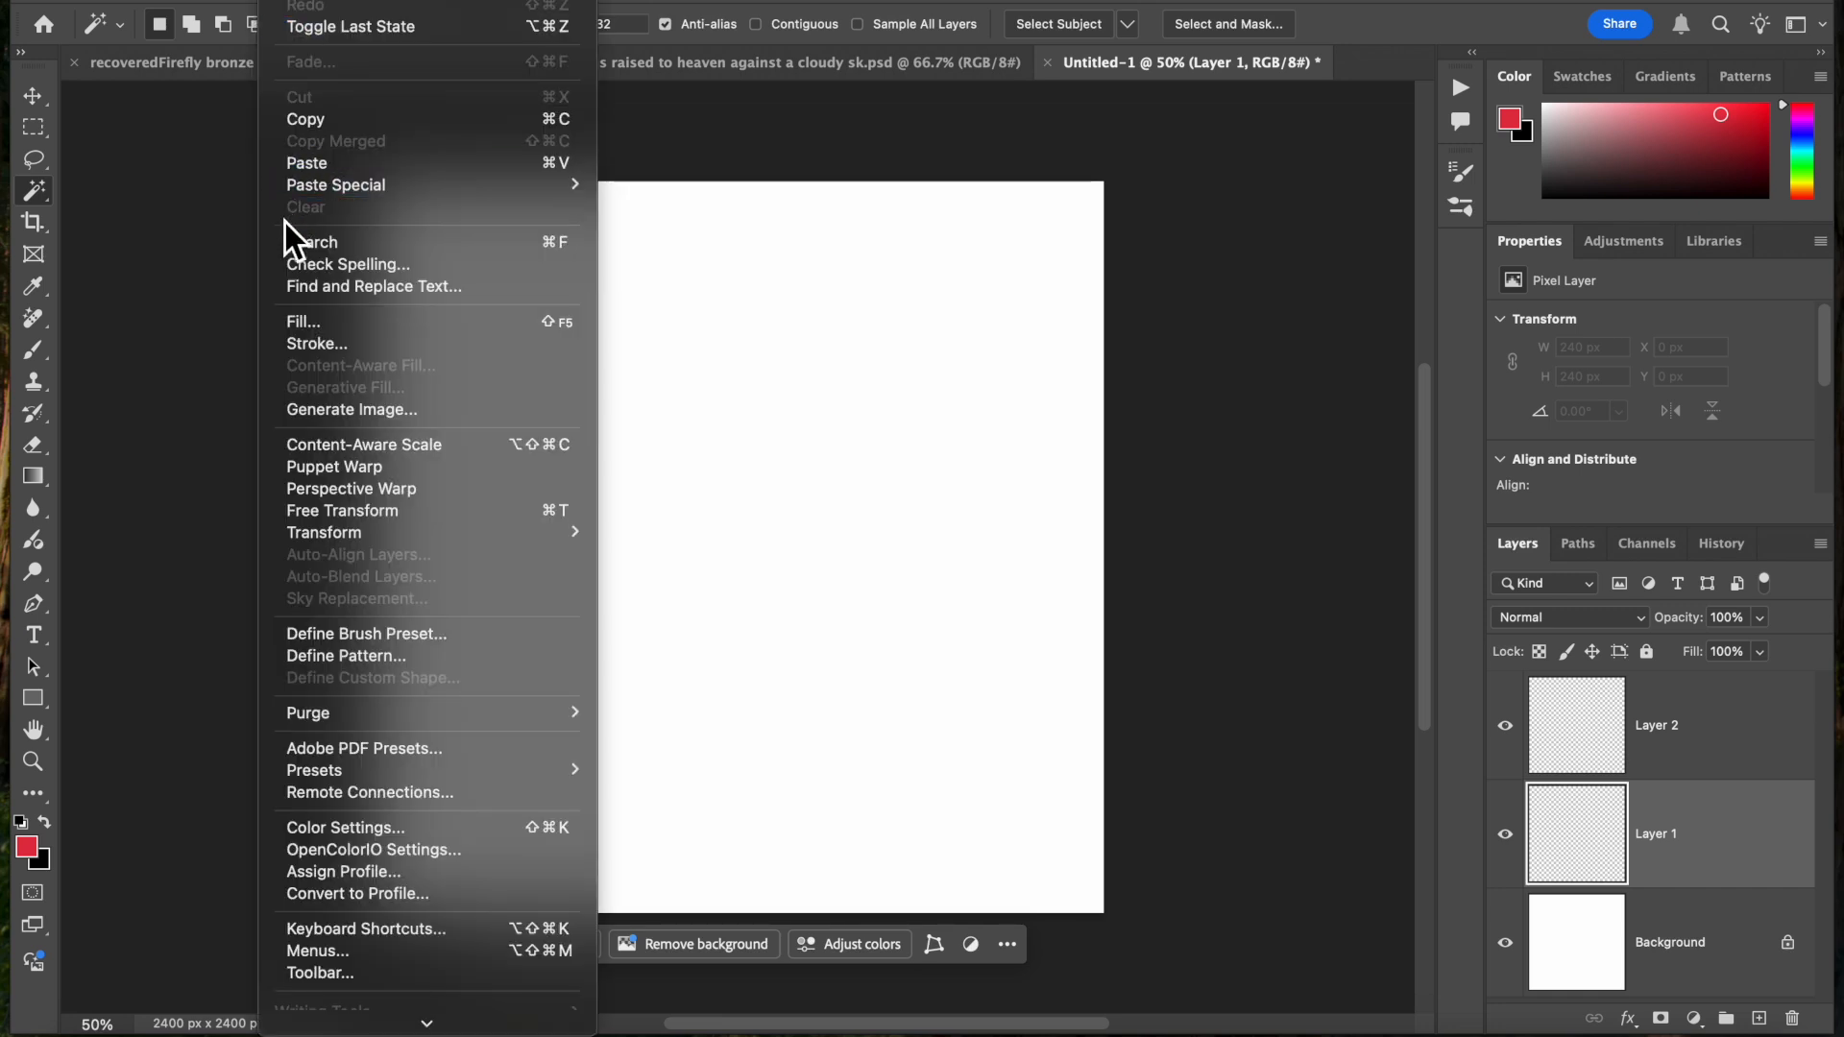
pyautogui.click(316, 324)
pyautogui.click(1485, 244)
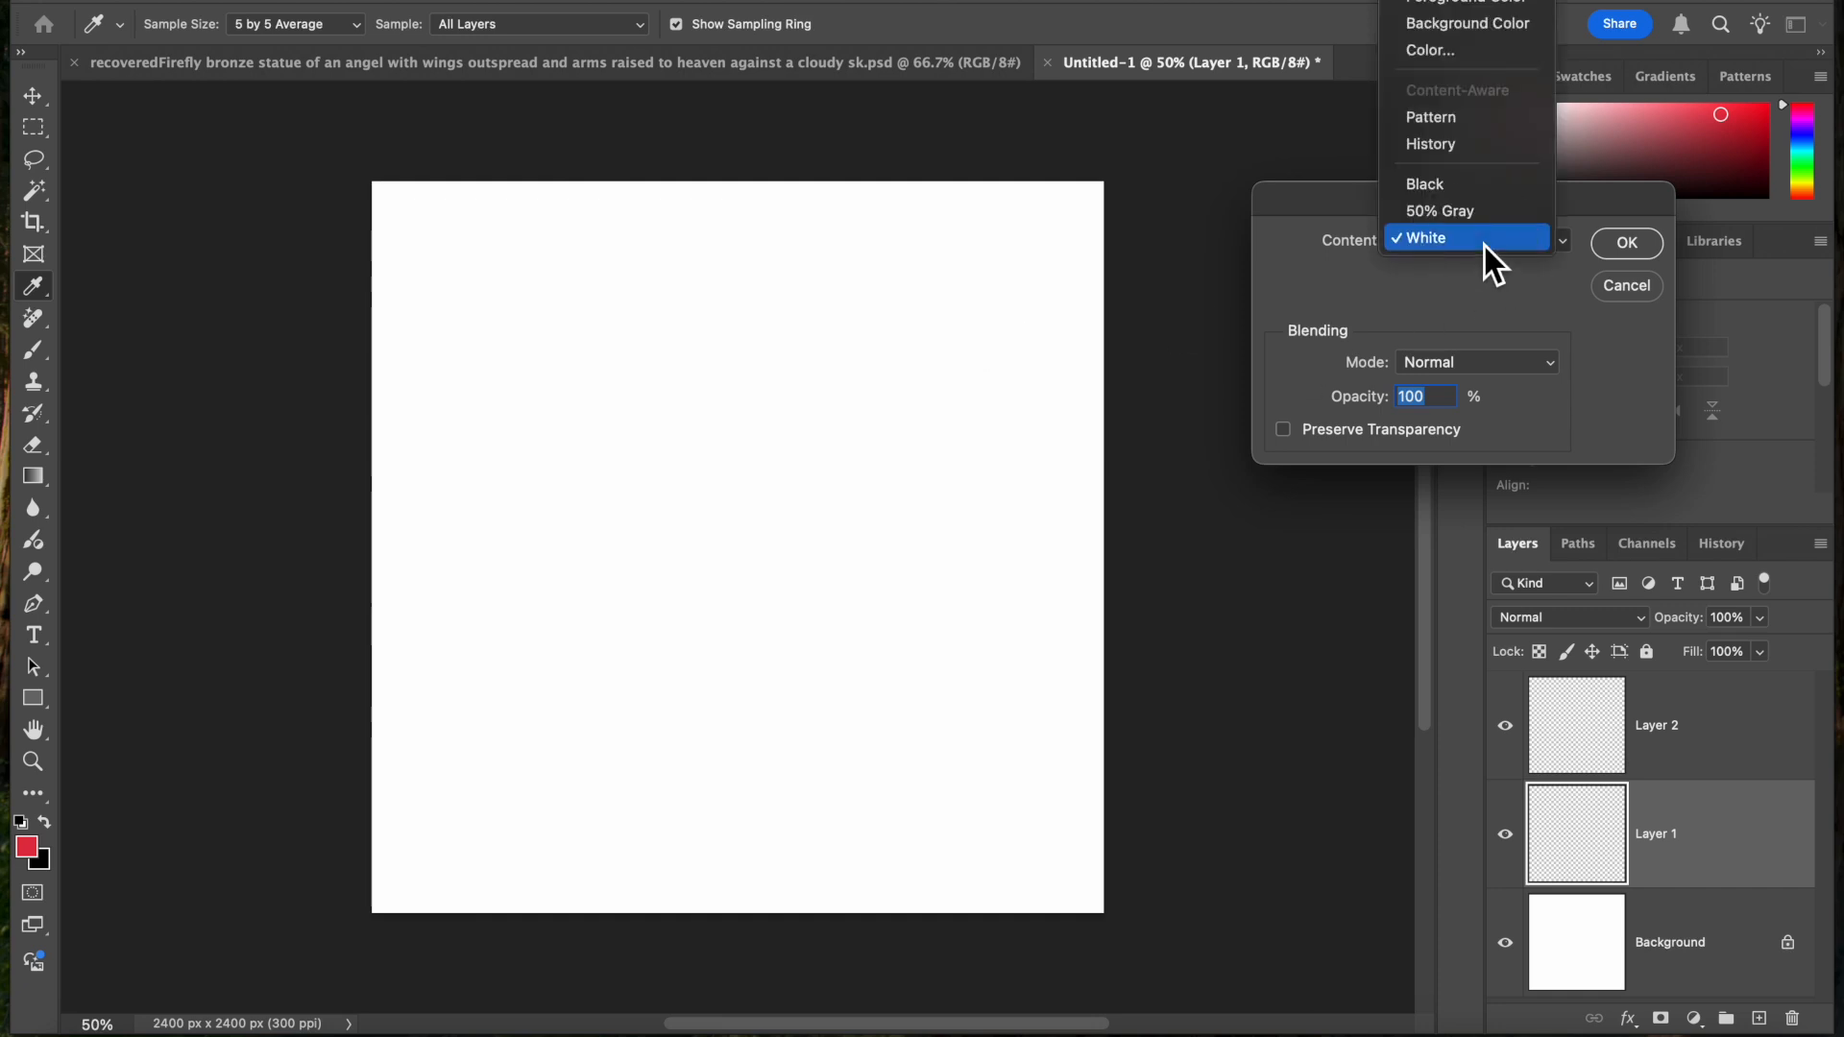
pyautogui.click(1448, 123)
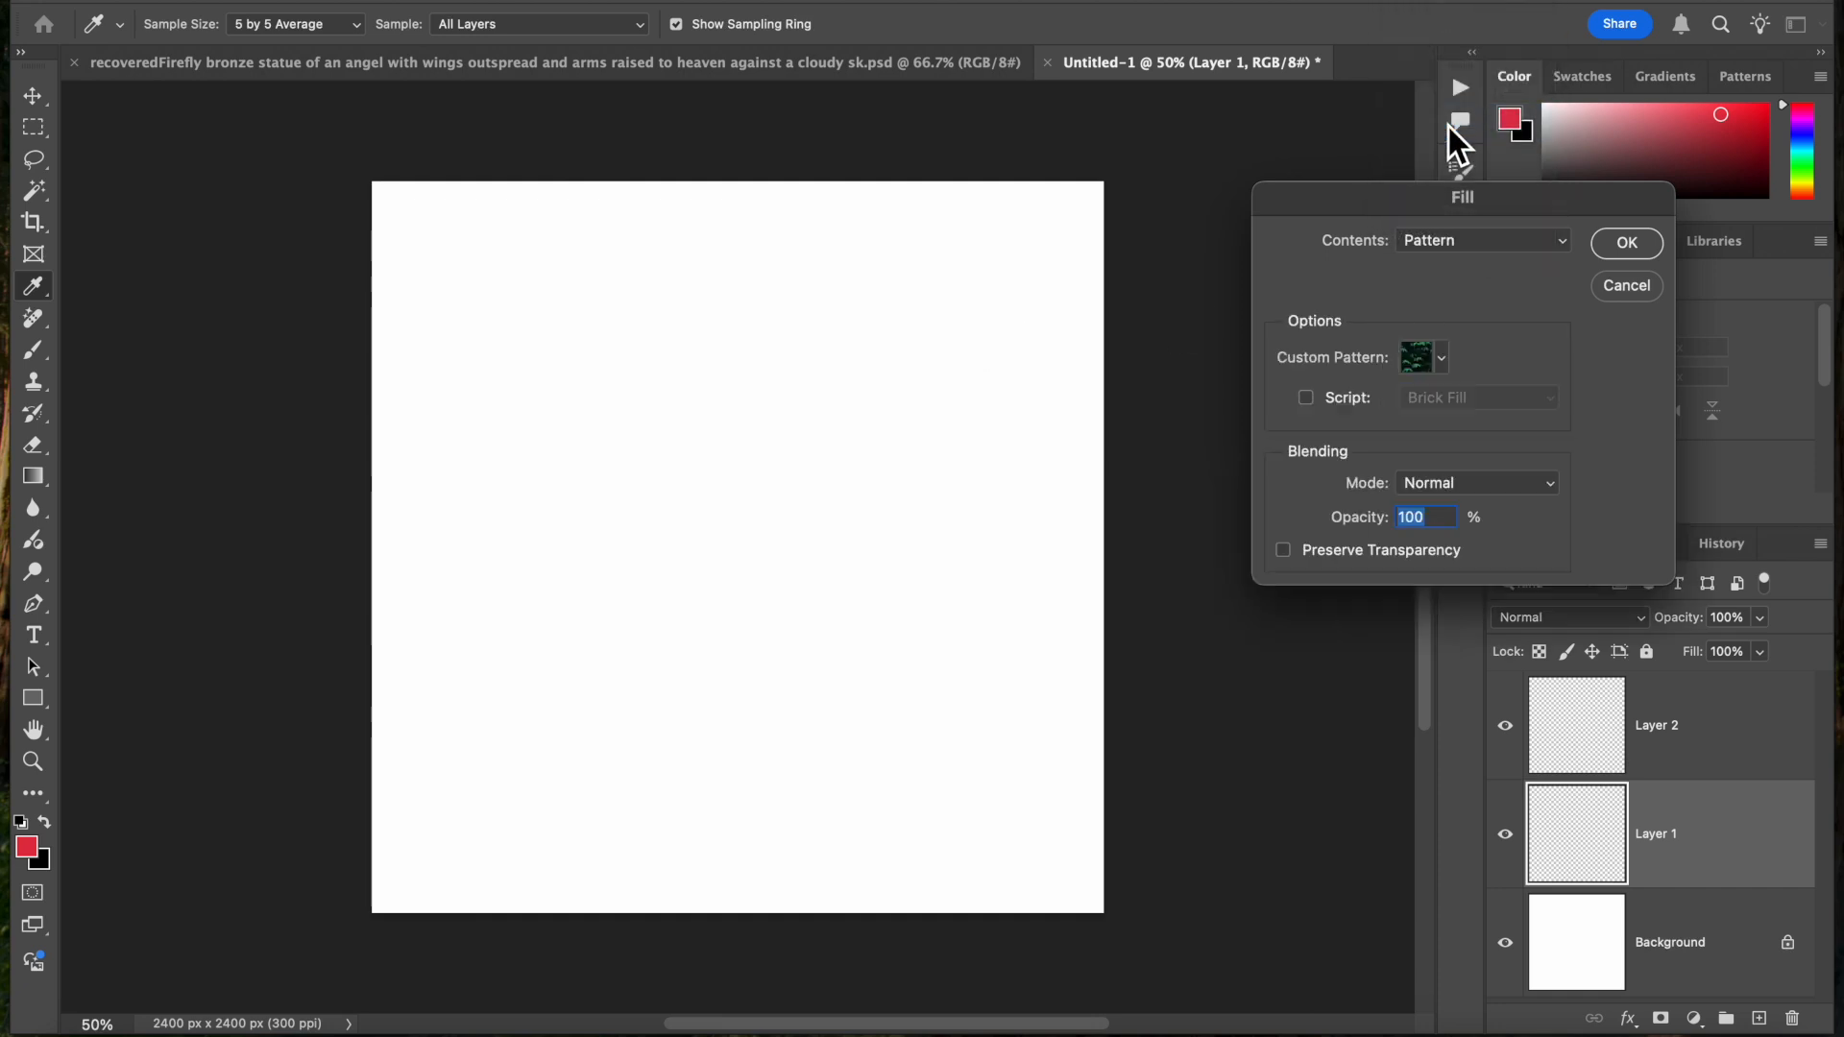
pyautogui.click(1432, 359)
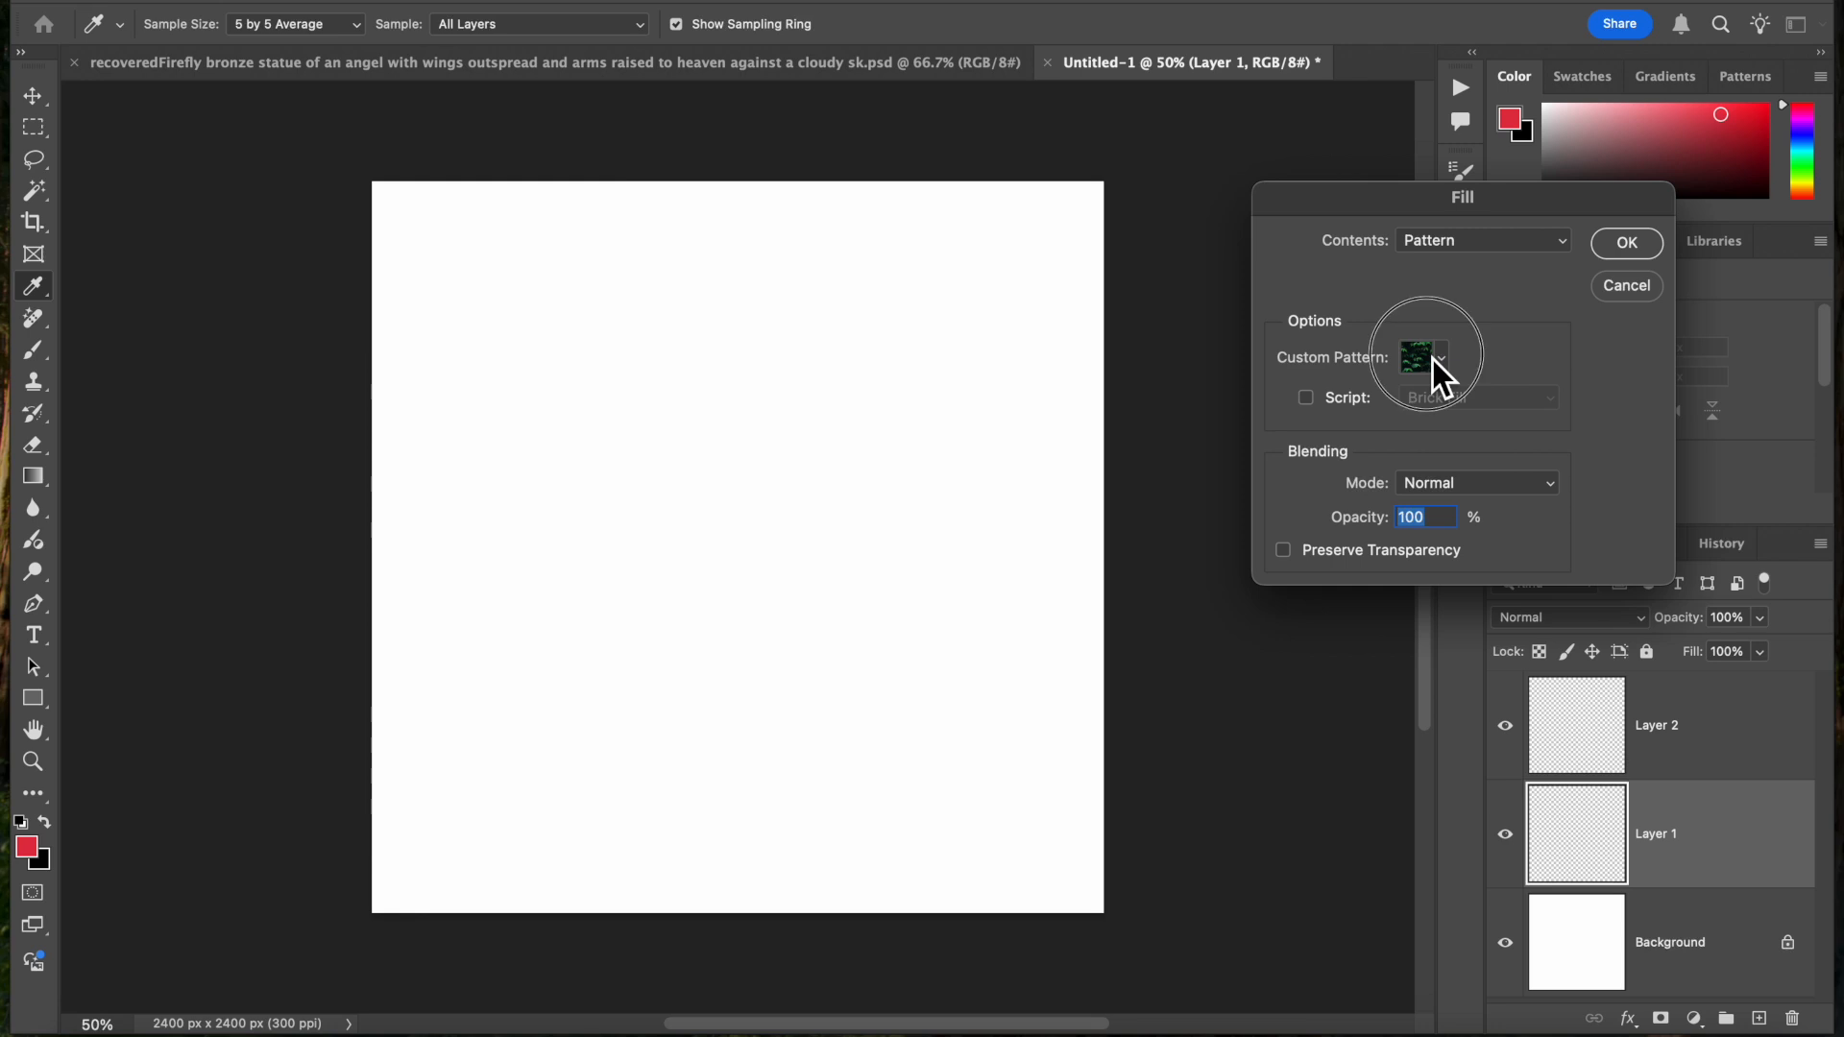
pyautogui.click(1298, 545)
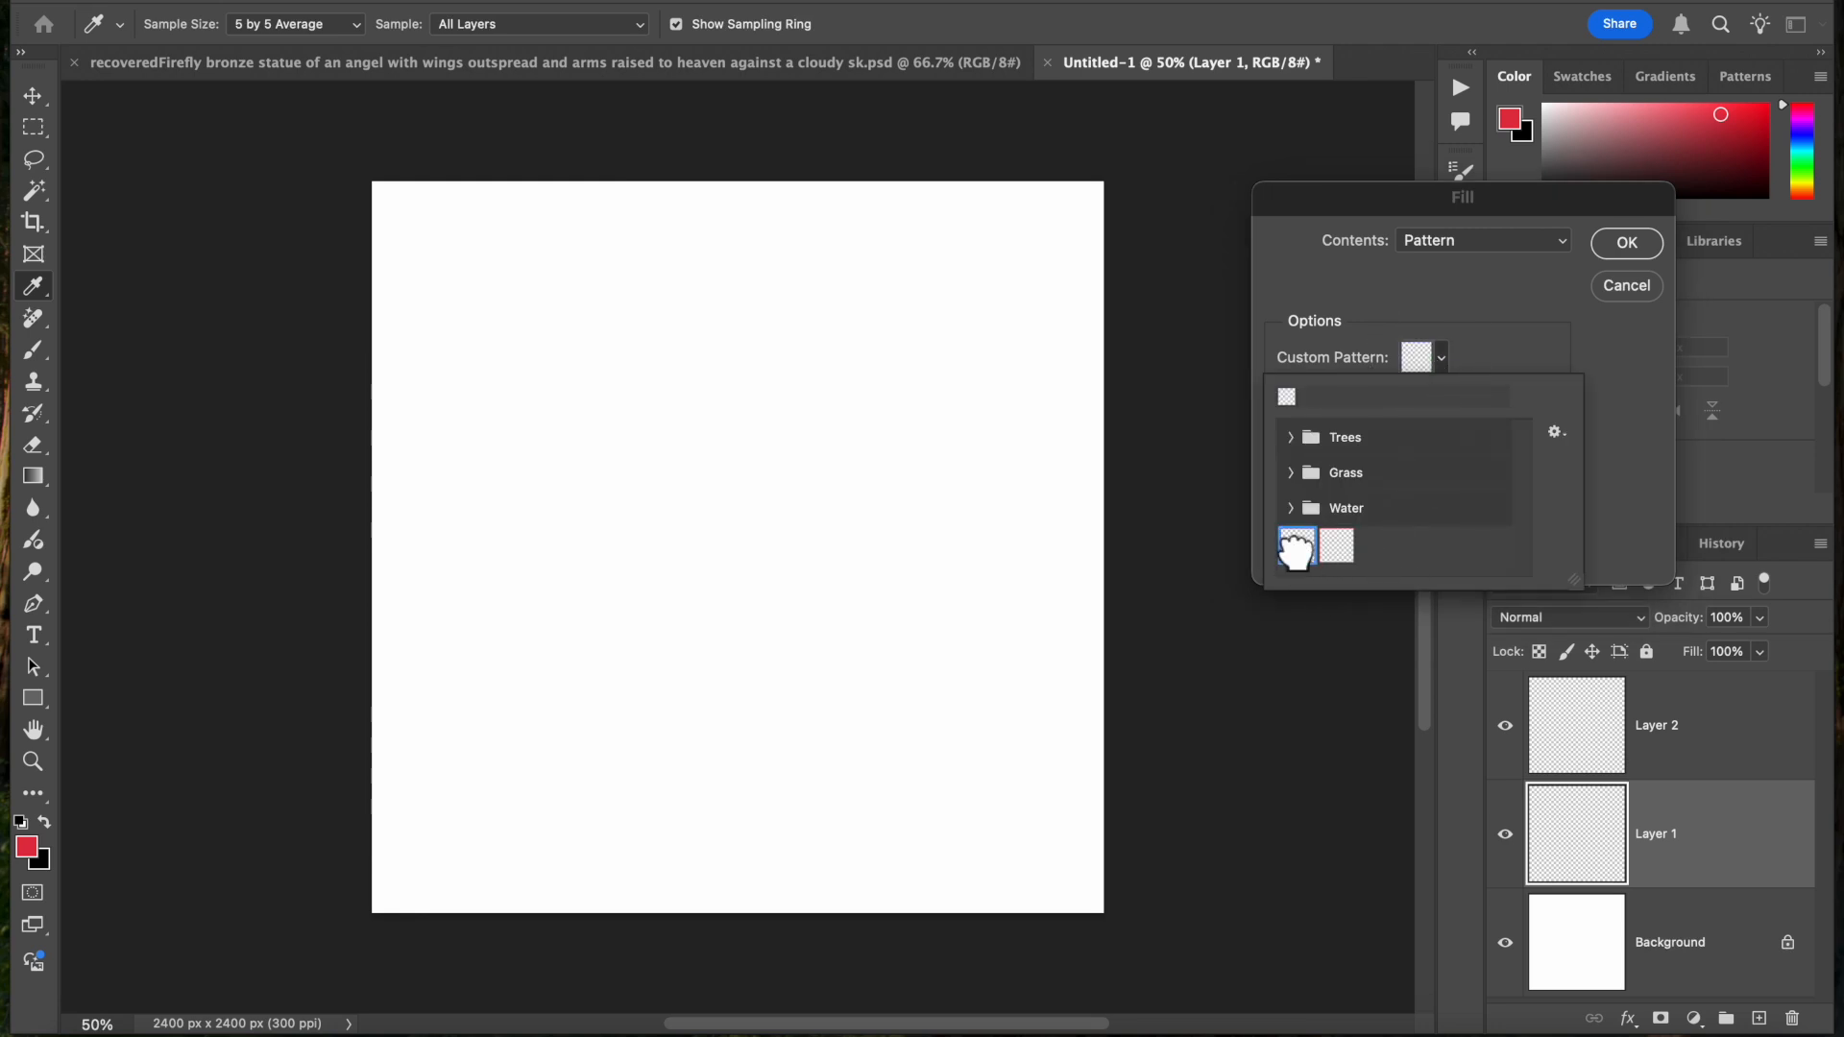
pyautogui.click(1617, 255)
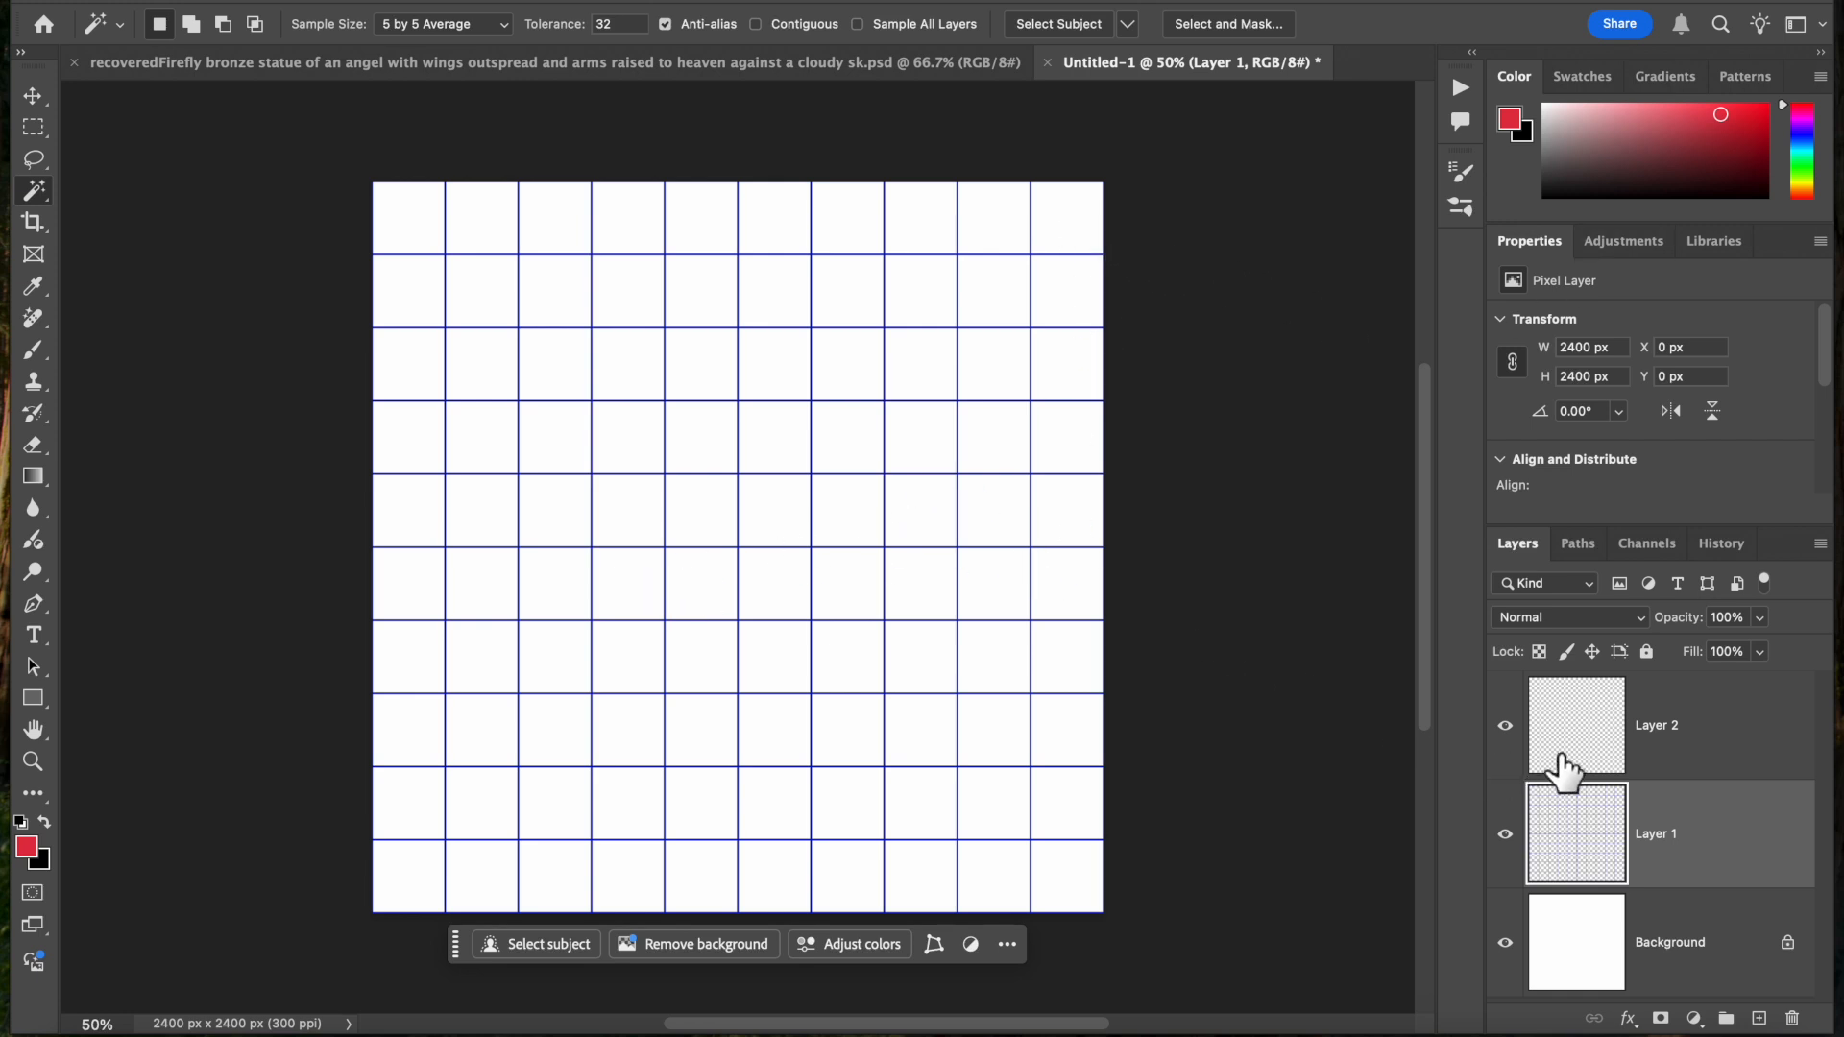
# Hide Layer 1 and fill Layer 2 with the red grid custom pattern in Normal mode at 100% opacity
pyautogui.click(1504, 834)
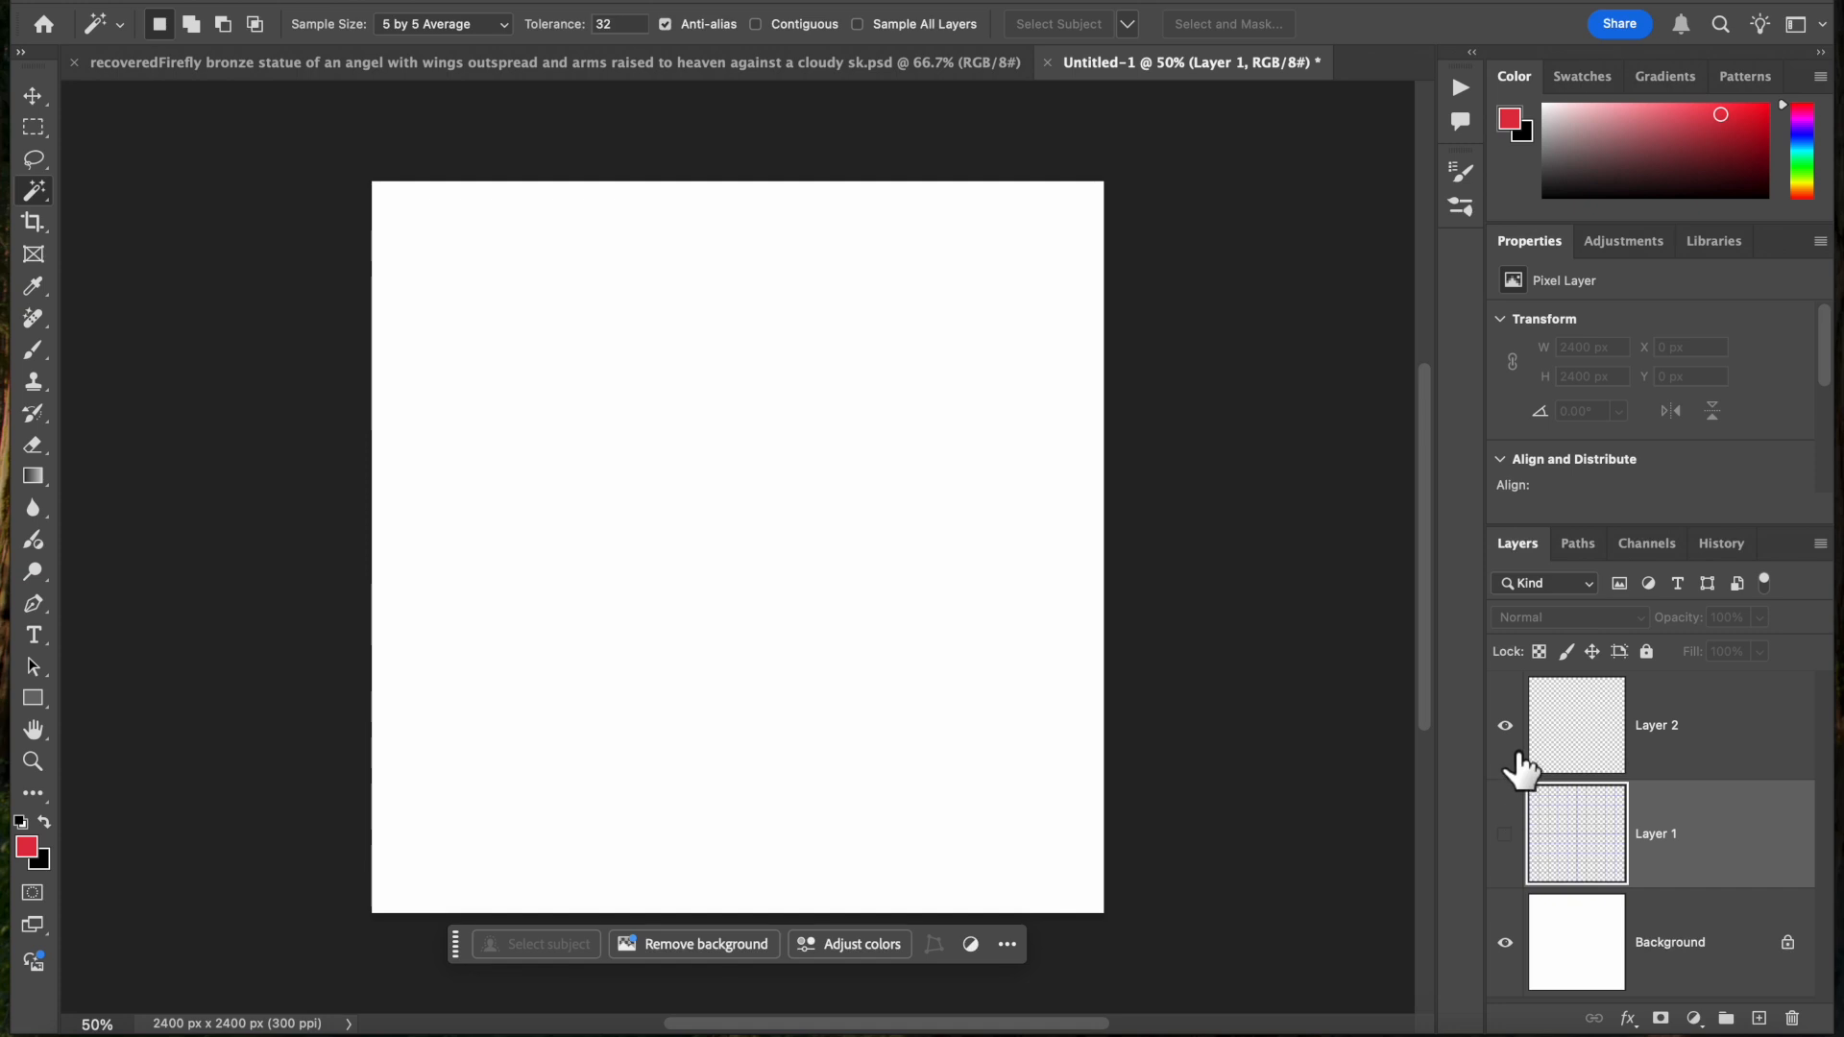
pyautogui.click(1565, 732)
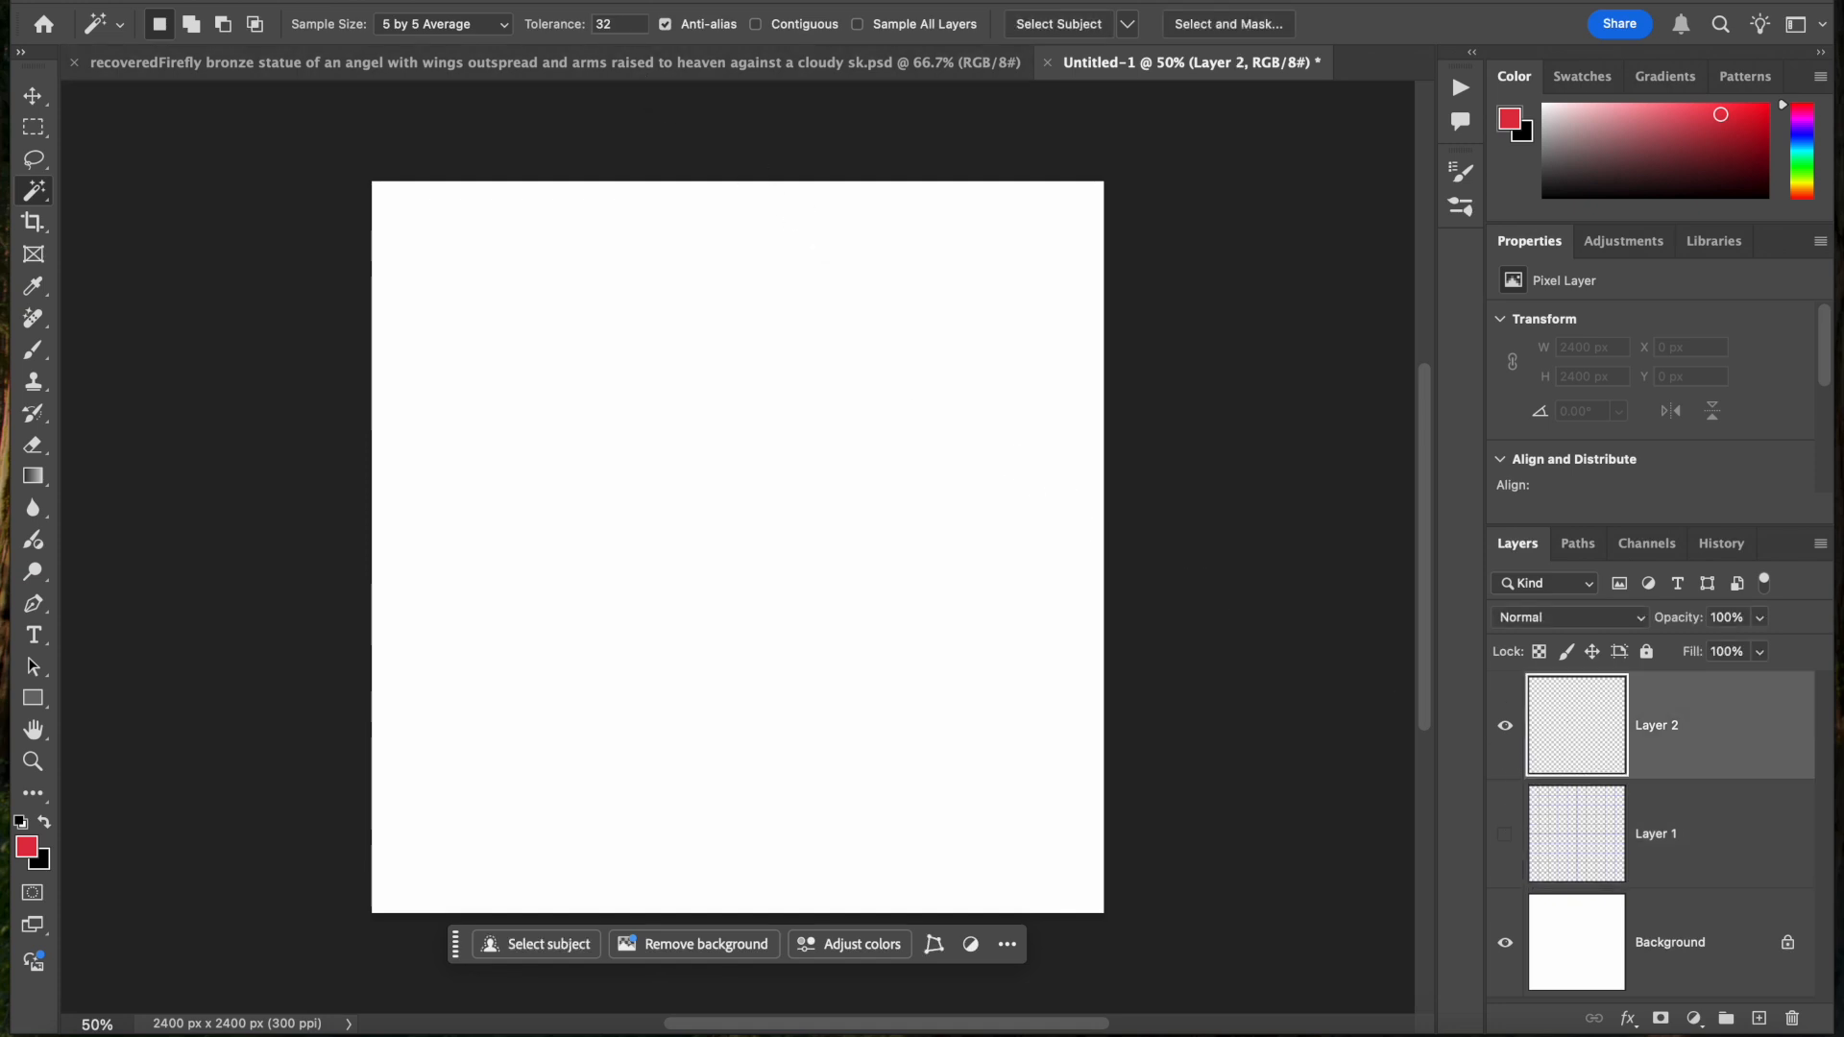
pyautogui.click(281, 1)
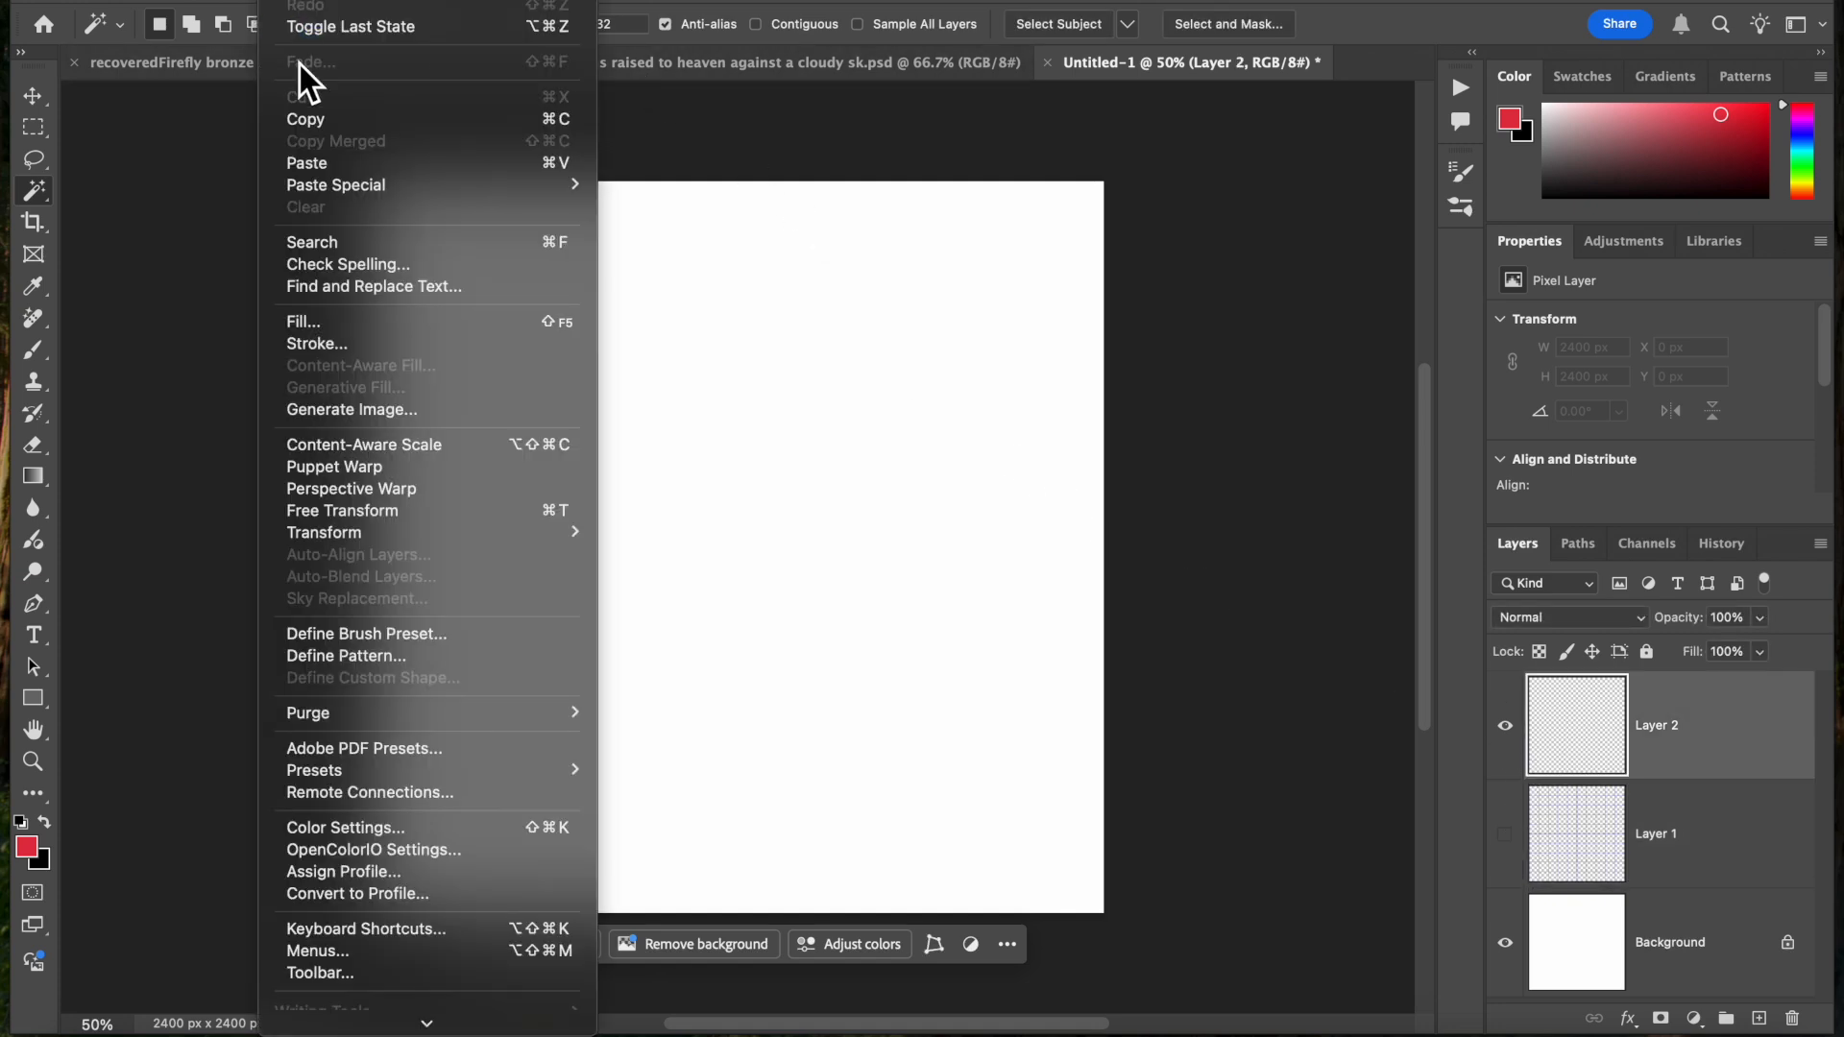
pyautogui.click(342, 323)
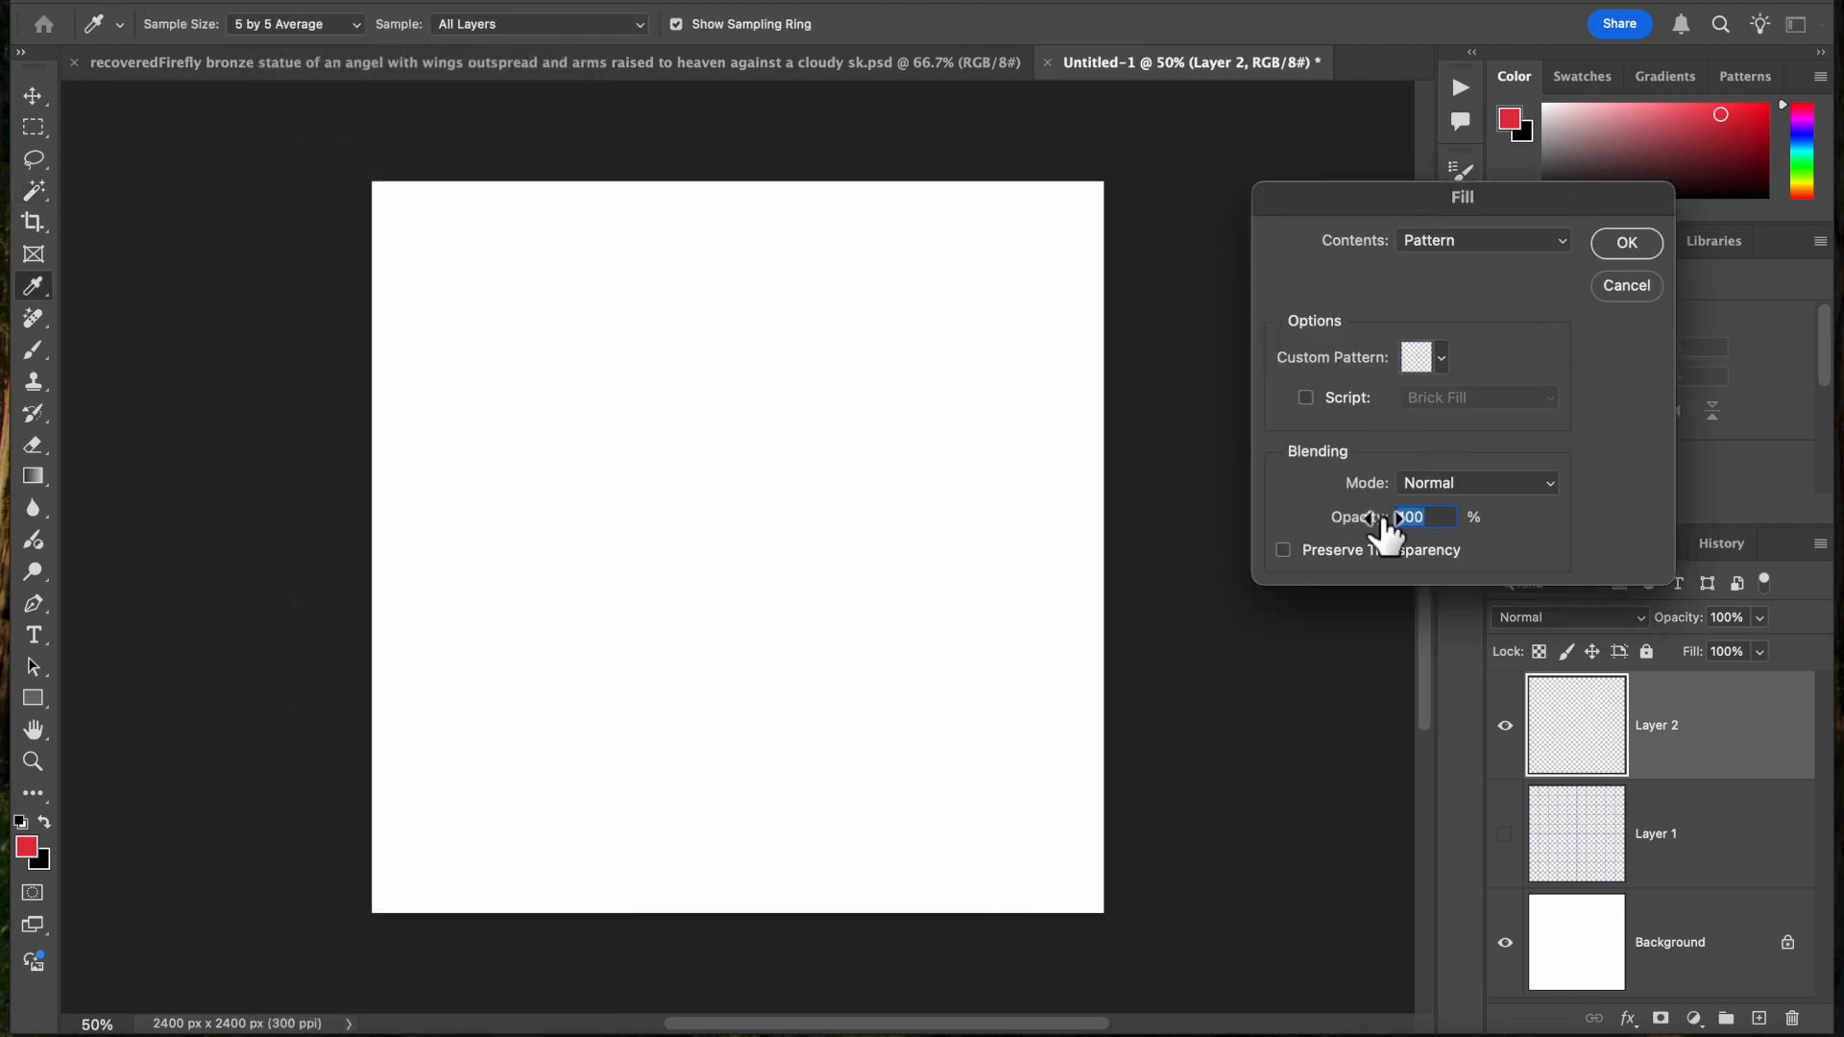
pyautogui.click(1421, 363)
pyautogui.click(1336, 550)
pyautogui.click(1638, 246)
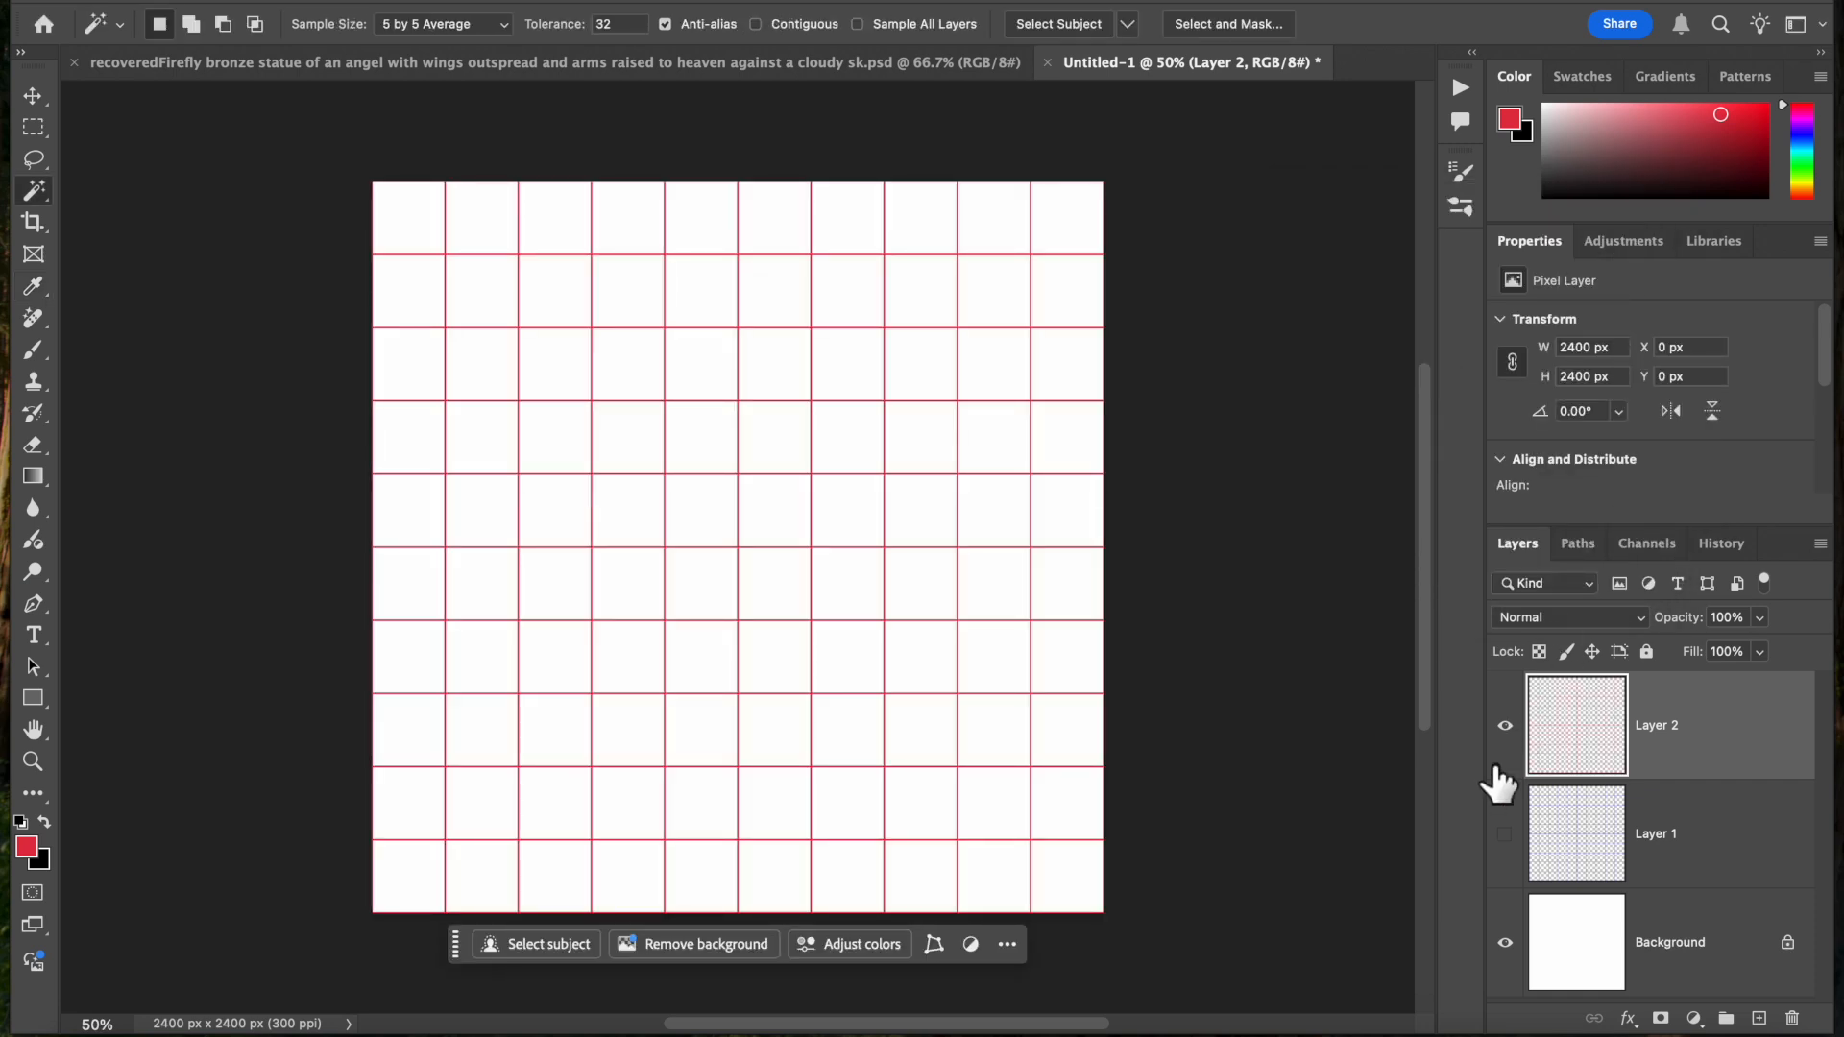
# Show Layer 1 along with Layer 2, and check the grids' transparency by briefly hiding the Background
pyautogui.click(1505, 833)
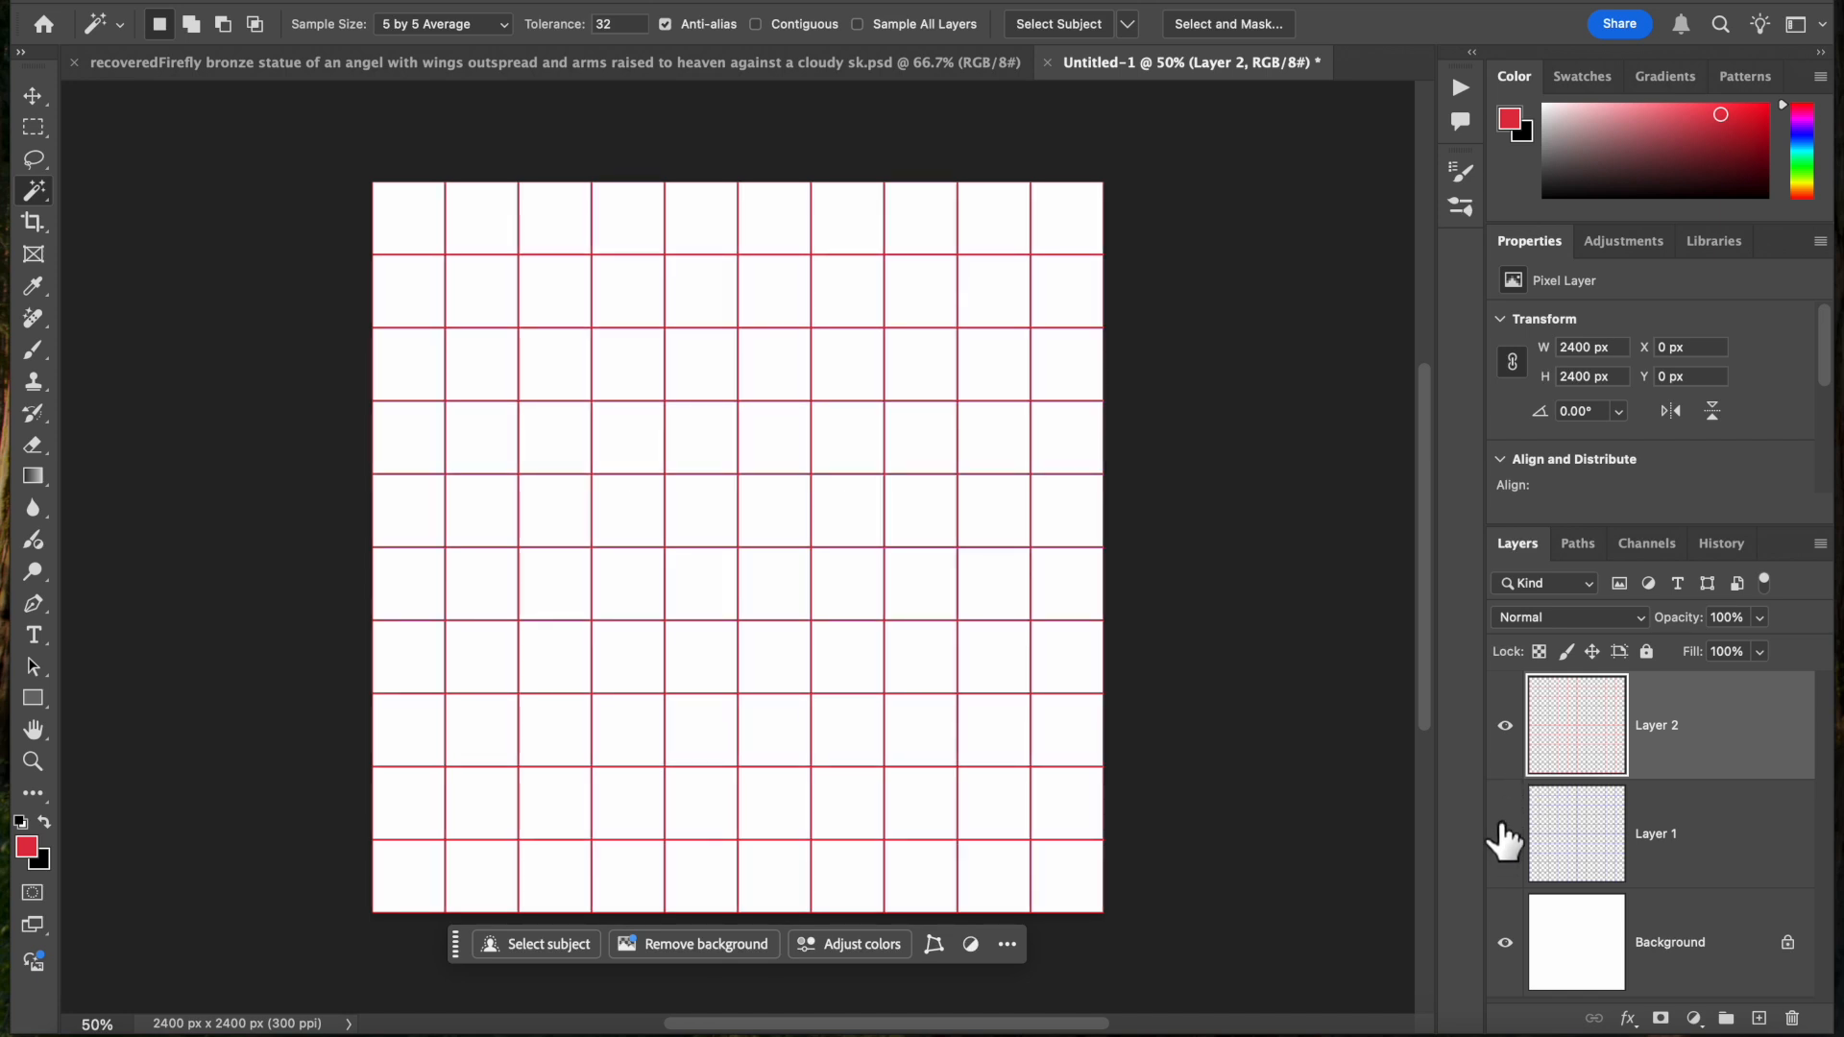
pyautogui.click(1504, 727)
pyautogui.click(1504, 726)
pyautogui.click(1505, 834)
pyautogui.click(1558, 862)
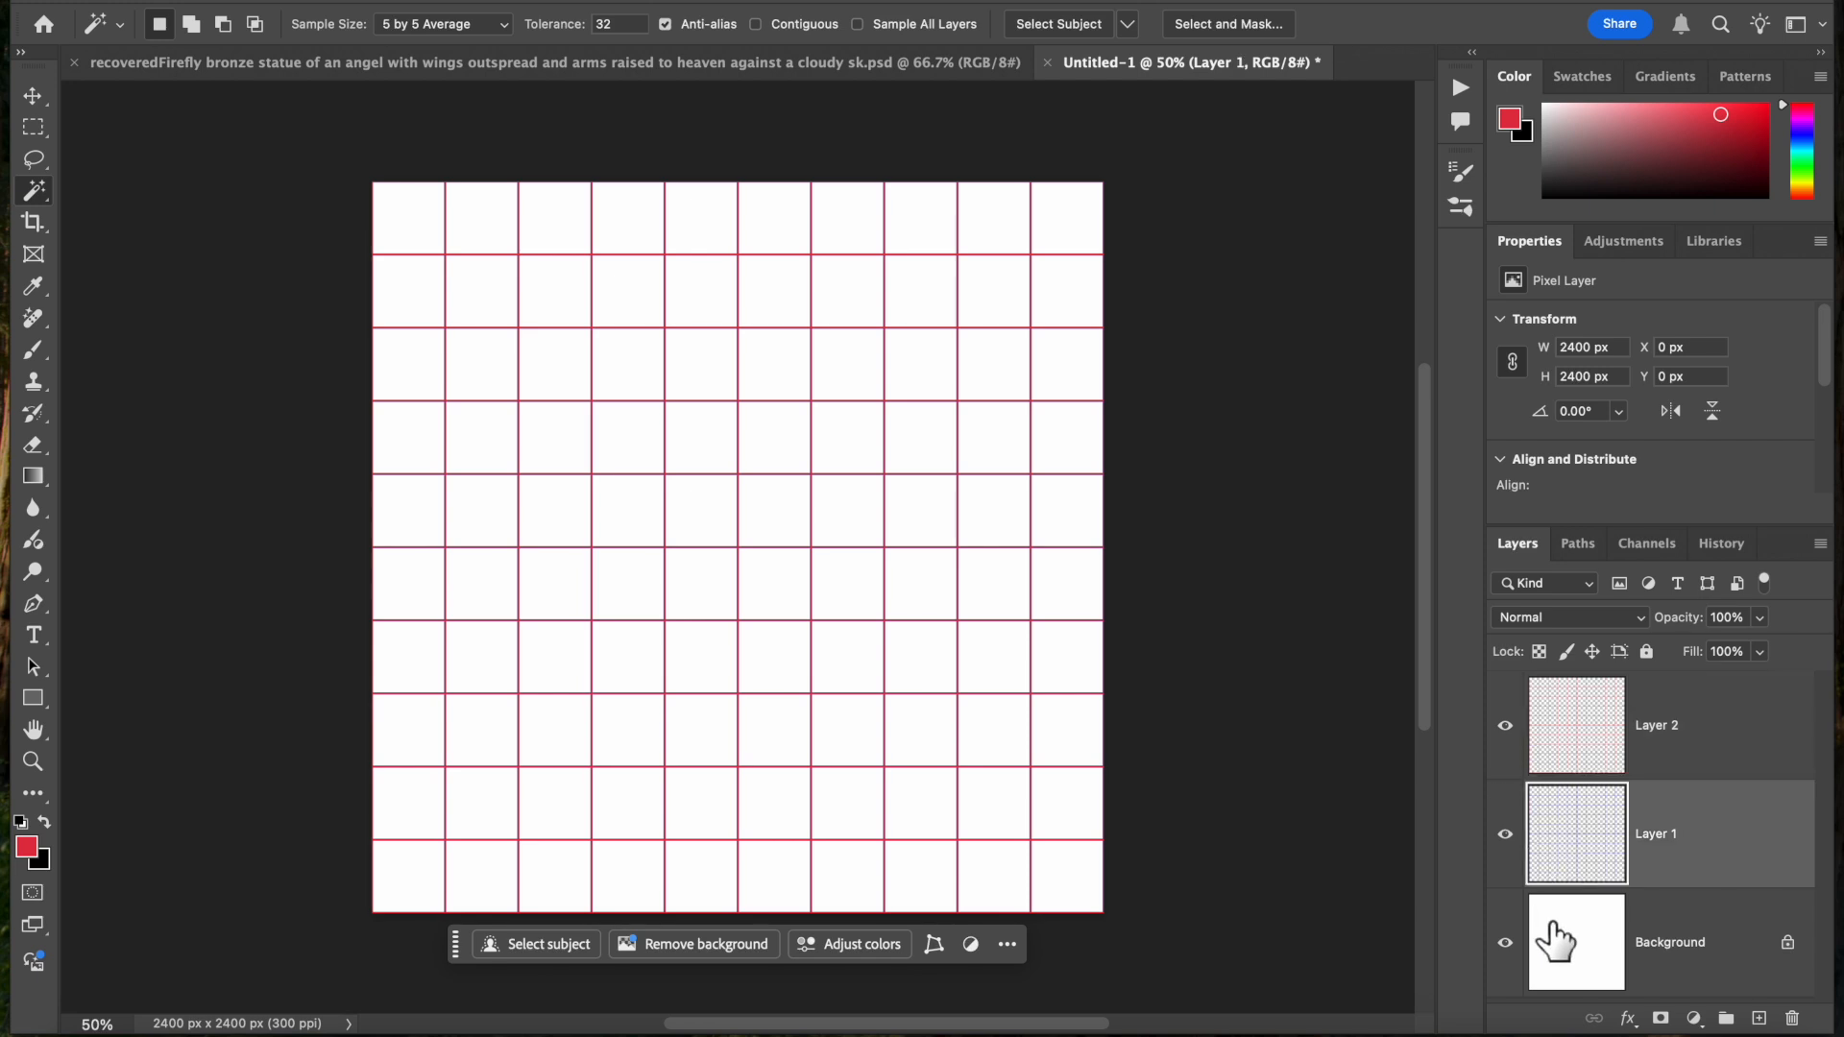
pyautogui.click(1505, 943)
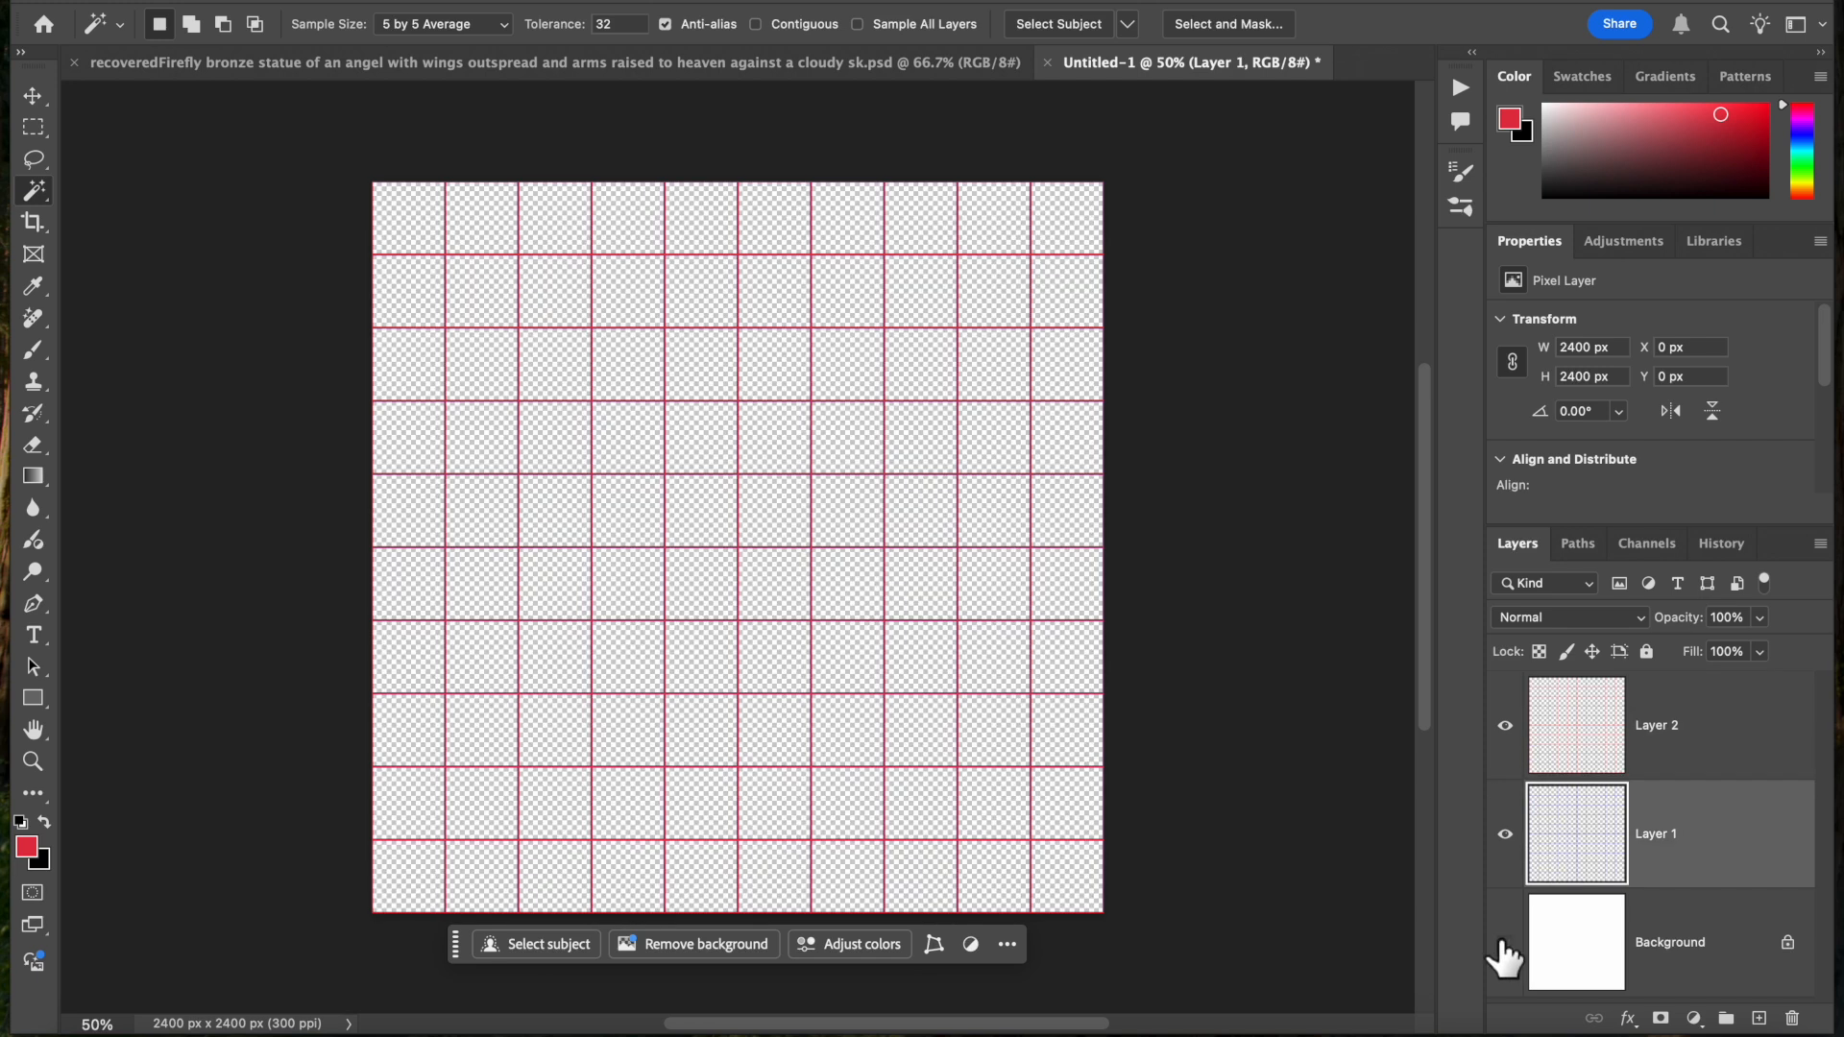
pyautogui.click(1504, 947)
# Squash the red grid on Layer 2 vertically to about 35.5% height, keeping its lower edge at the canvas bottom and its width at 100%
pyautogui.click(1571, 727)
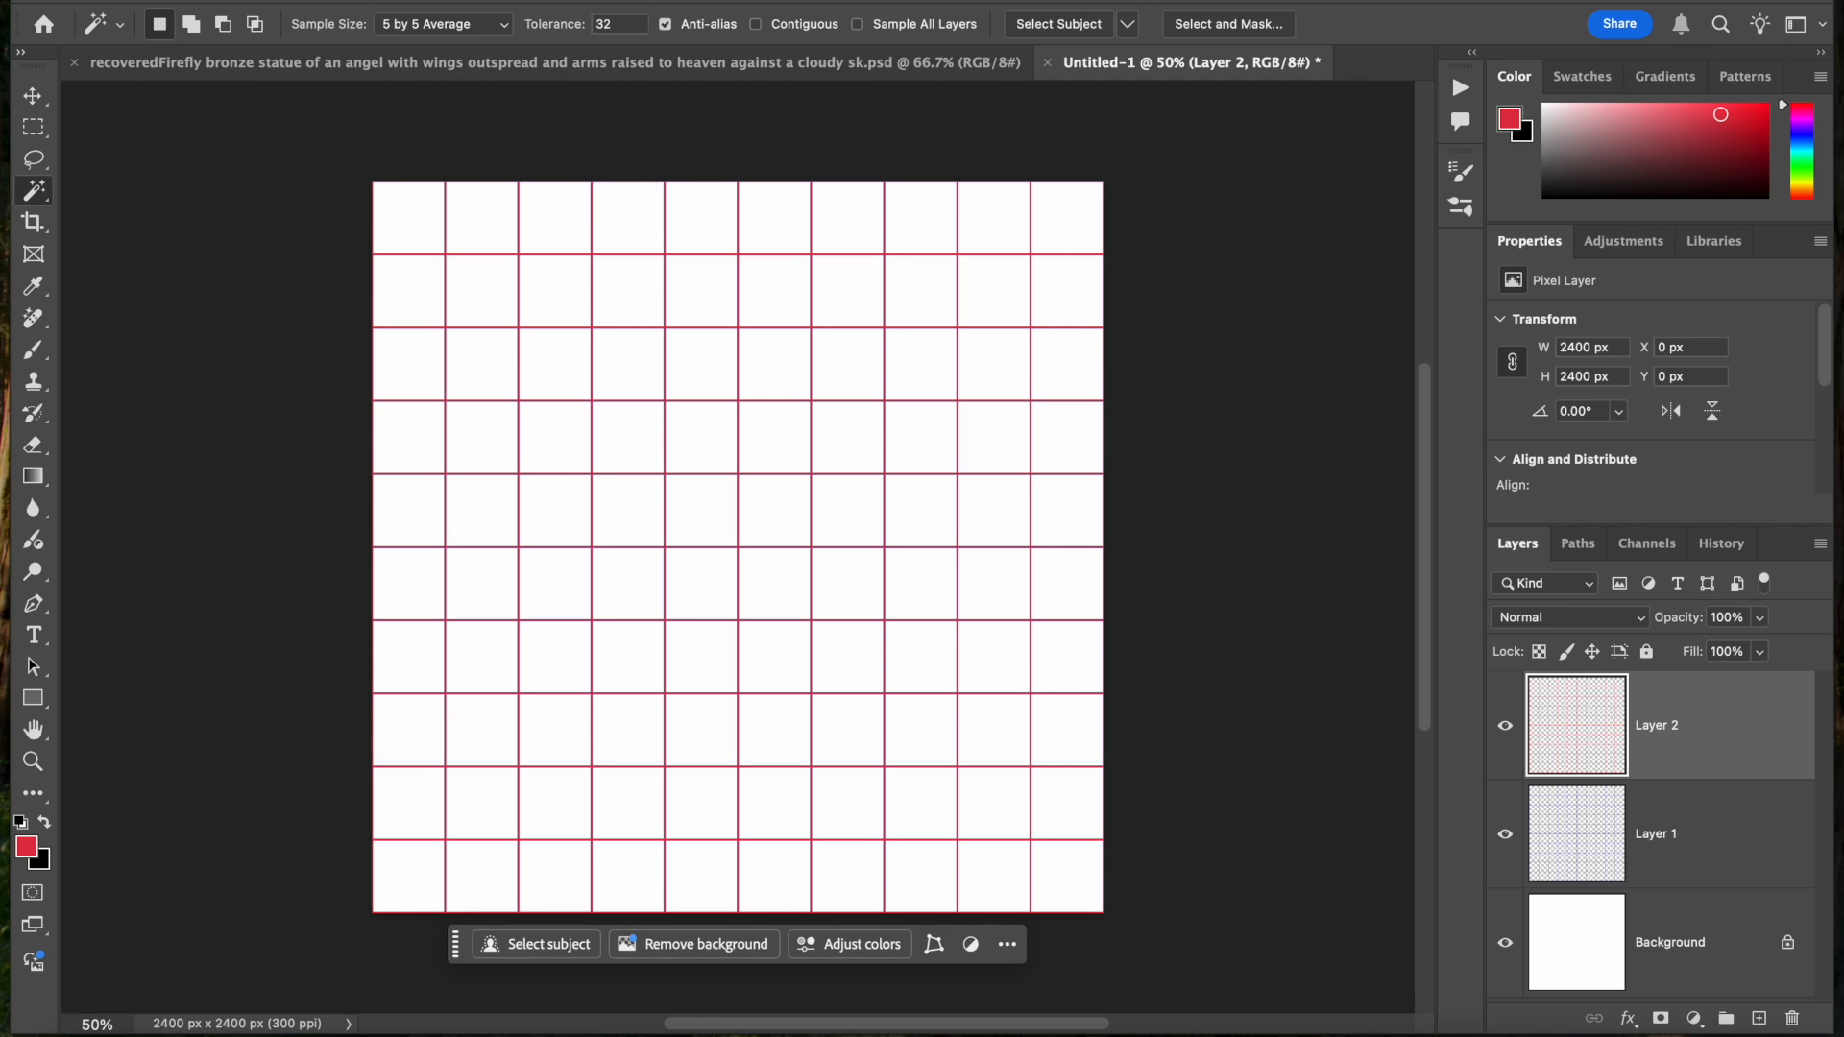
pyautogui.click(286, 0)
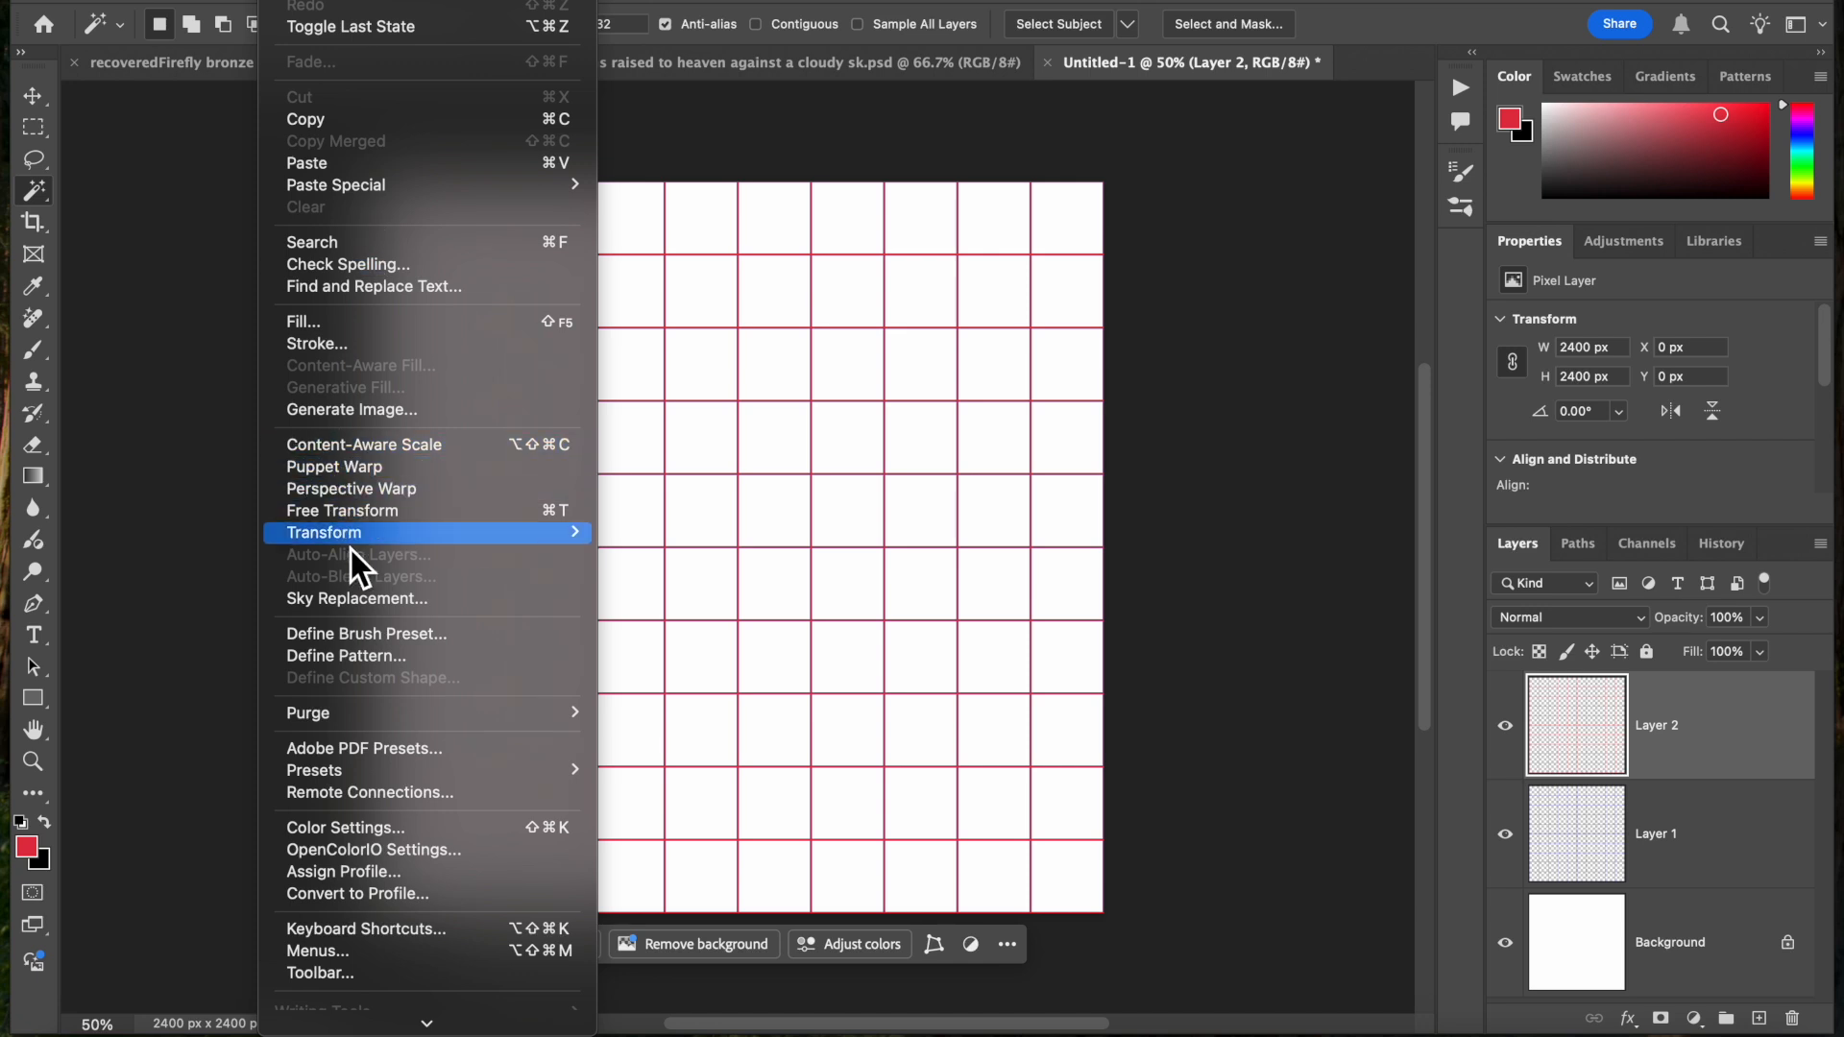
pyautogui.moveTo(355, 545)
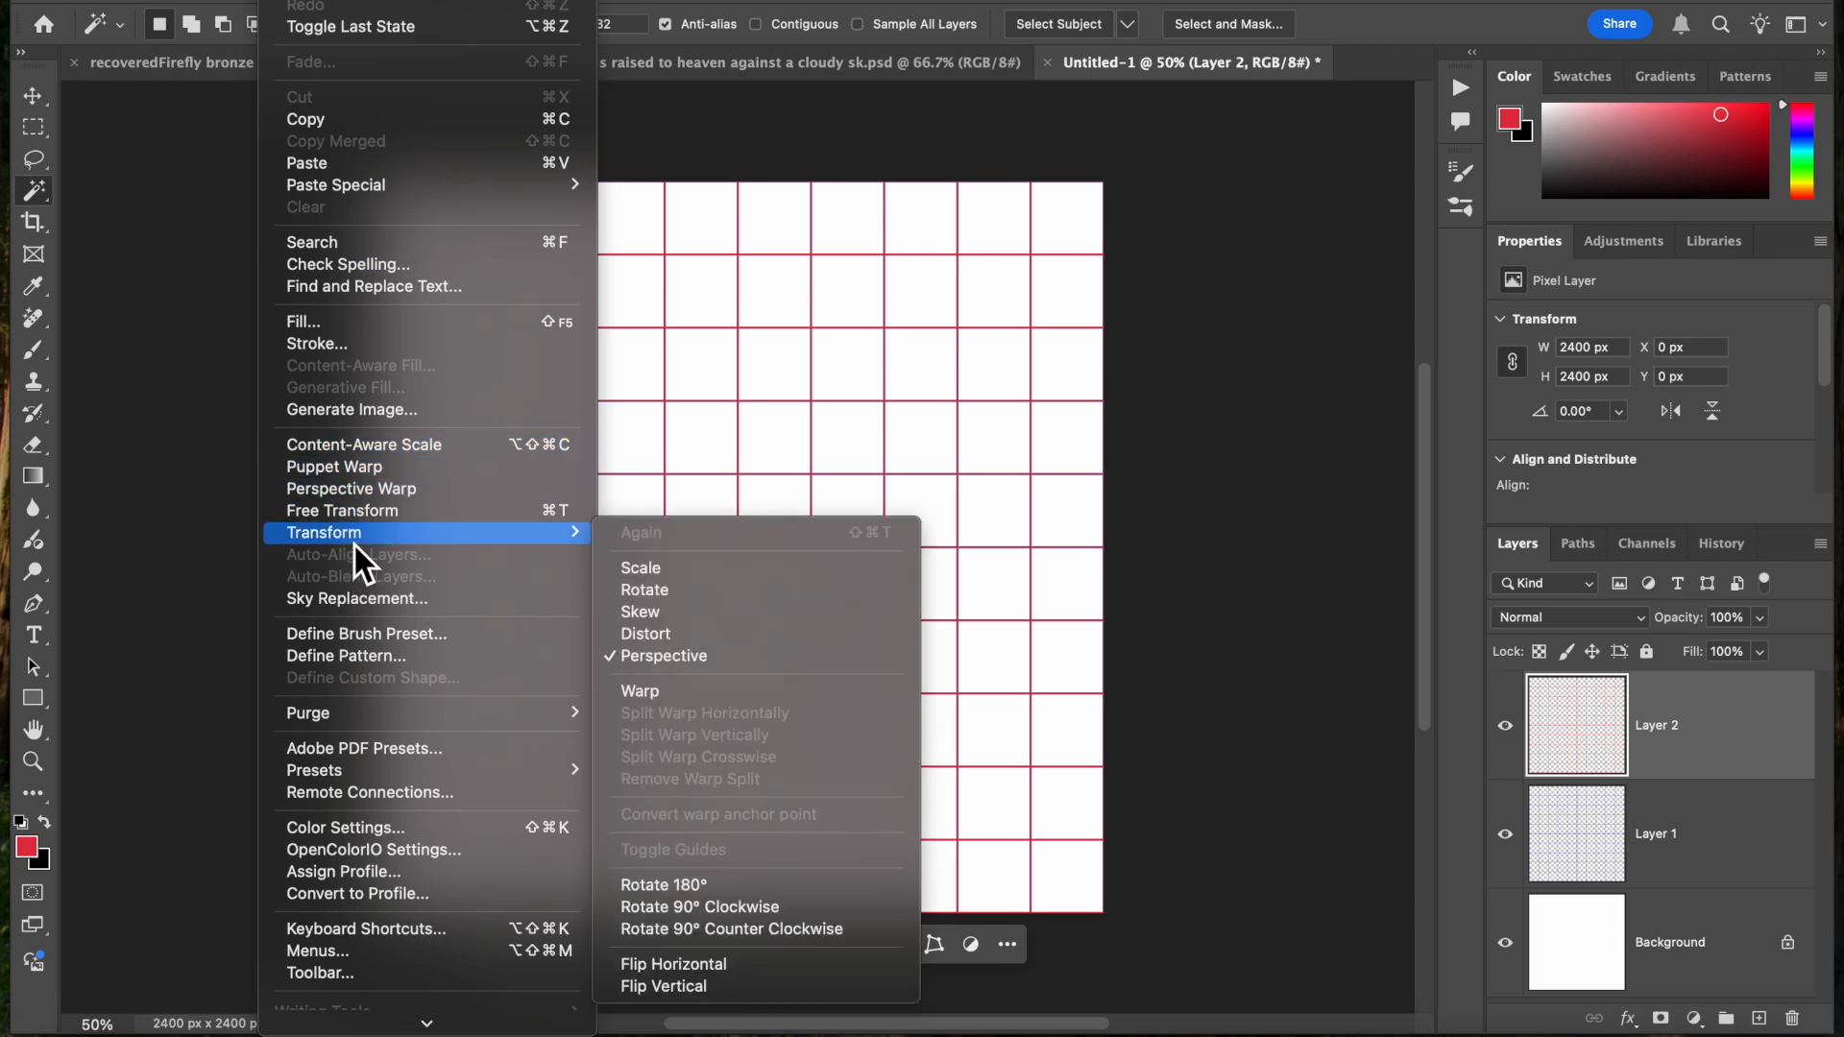
pyautogui.click(467, 519)
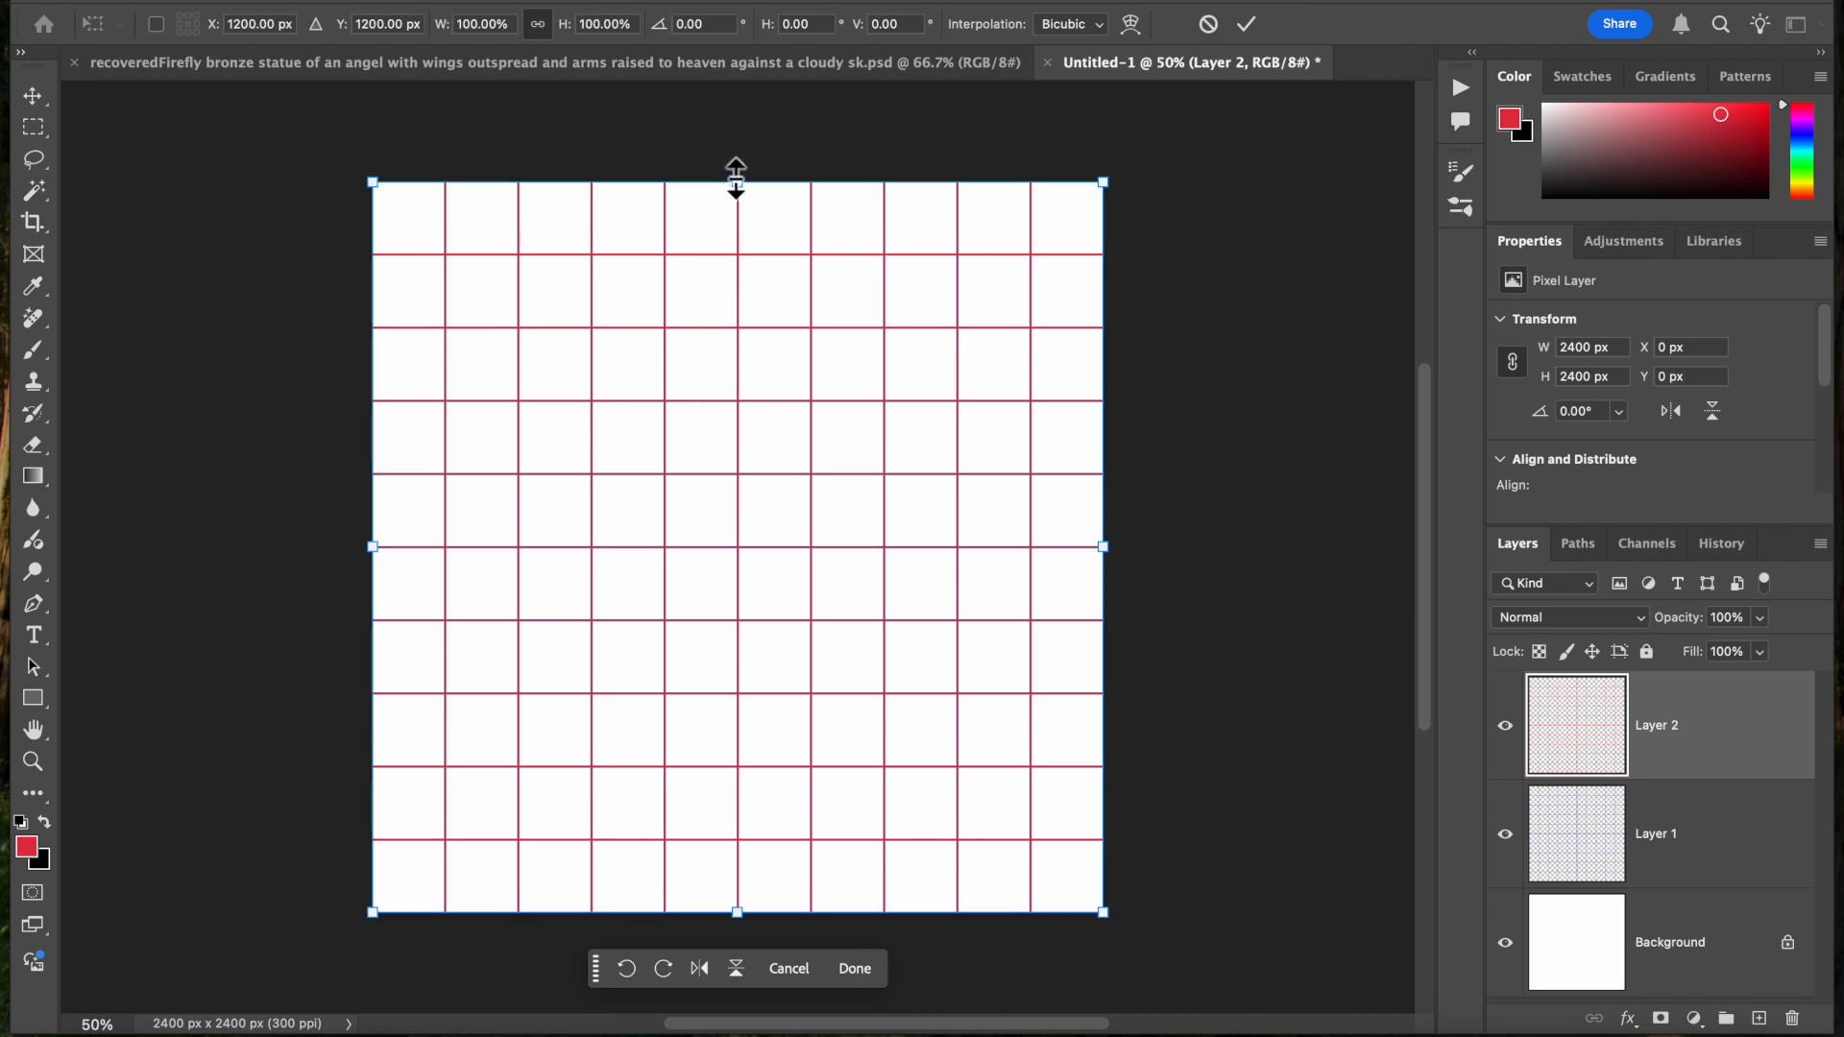
pyautogui.moveTo(735, 178)
pyautogui.mouseDown()
pyautogui.moveTo(712, 564)
pyautogui.moveTo(725, 173)
pyautogui.mouseUp()
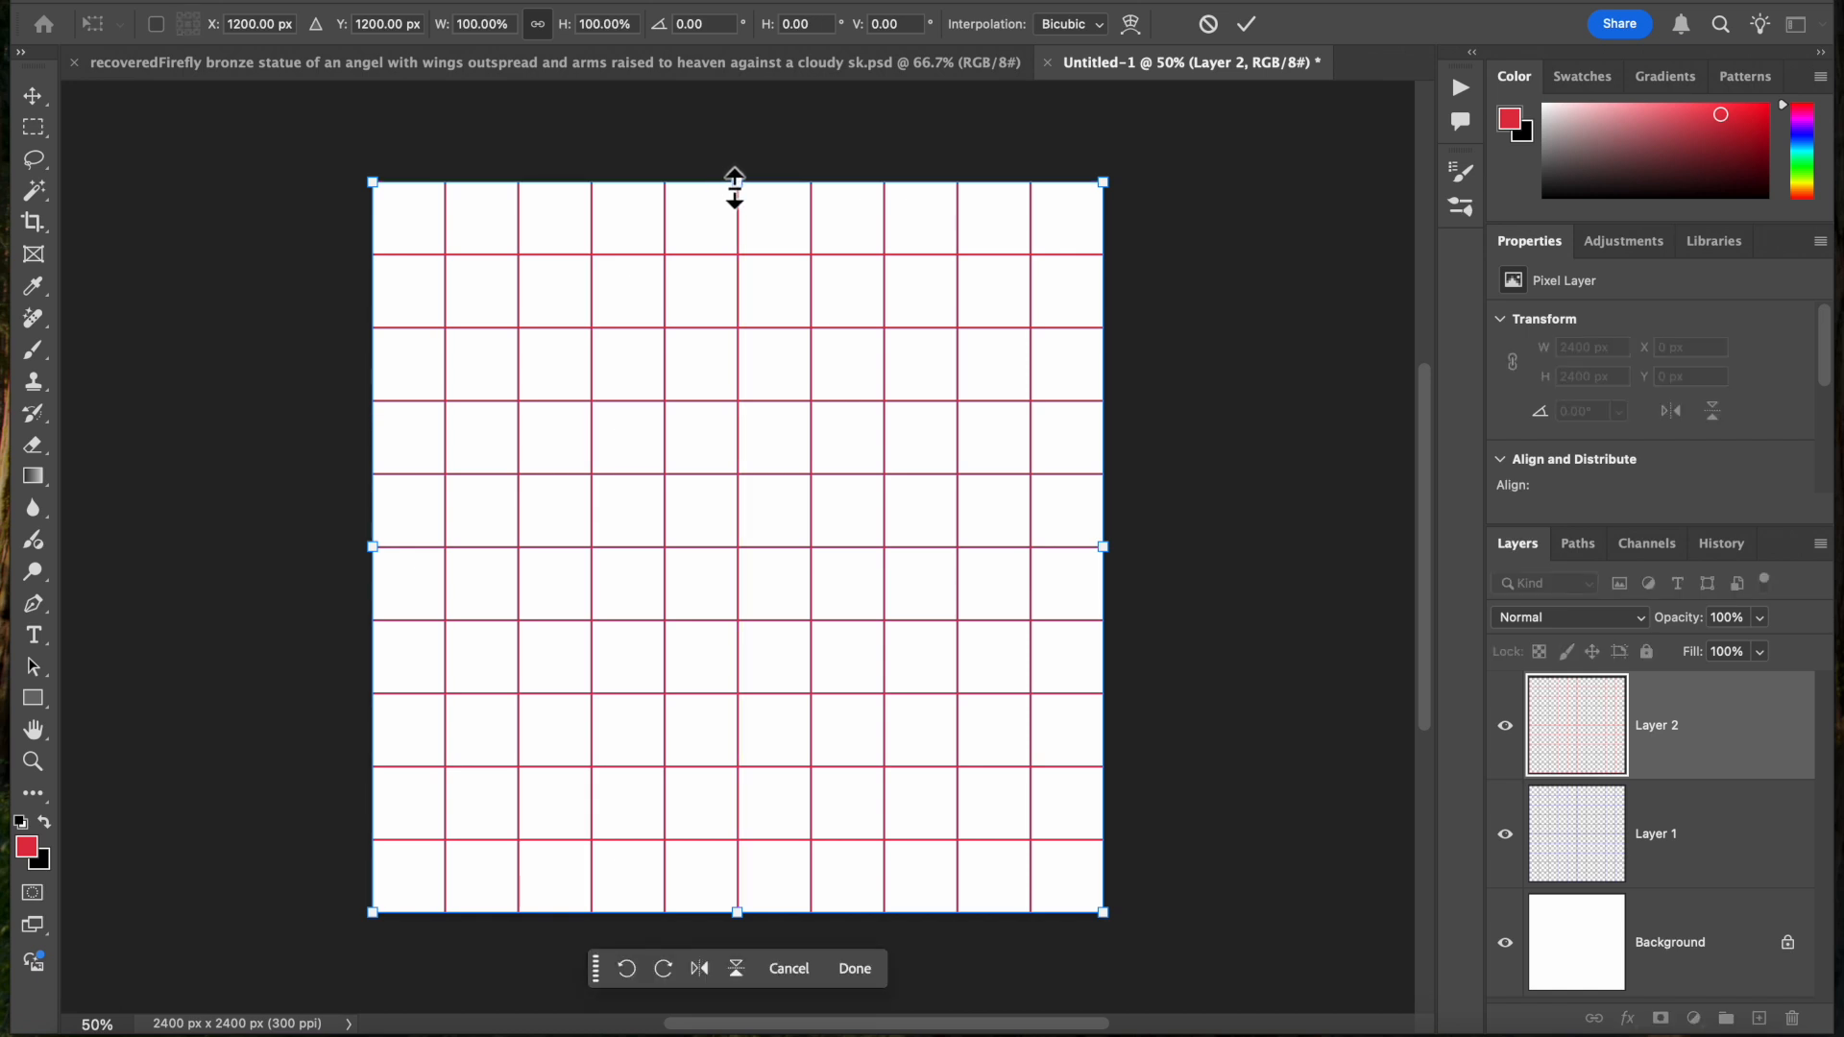
pyautogui.moveTo(733, 172); pyautogui.dragTo(768, 655)
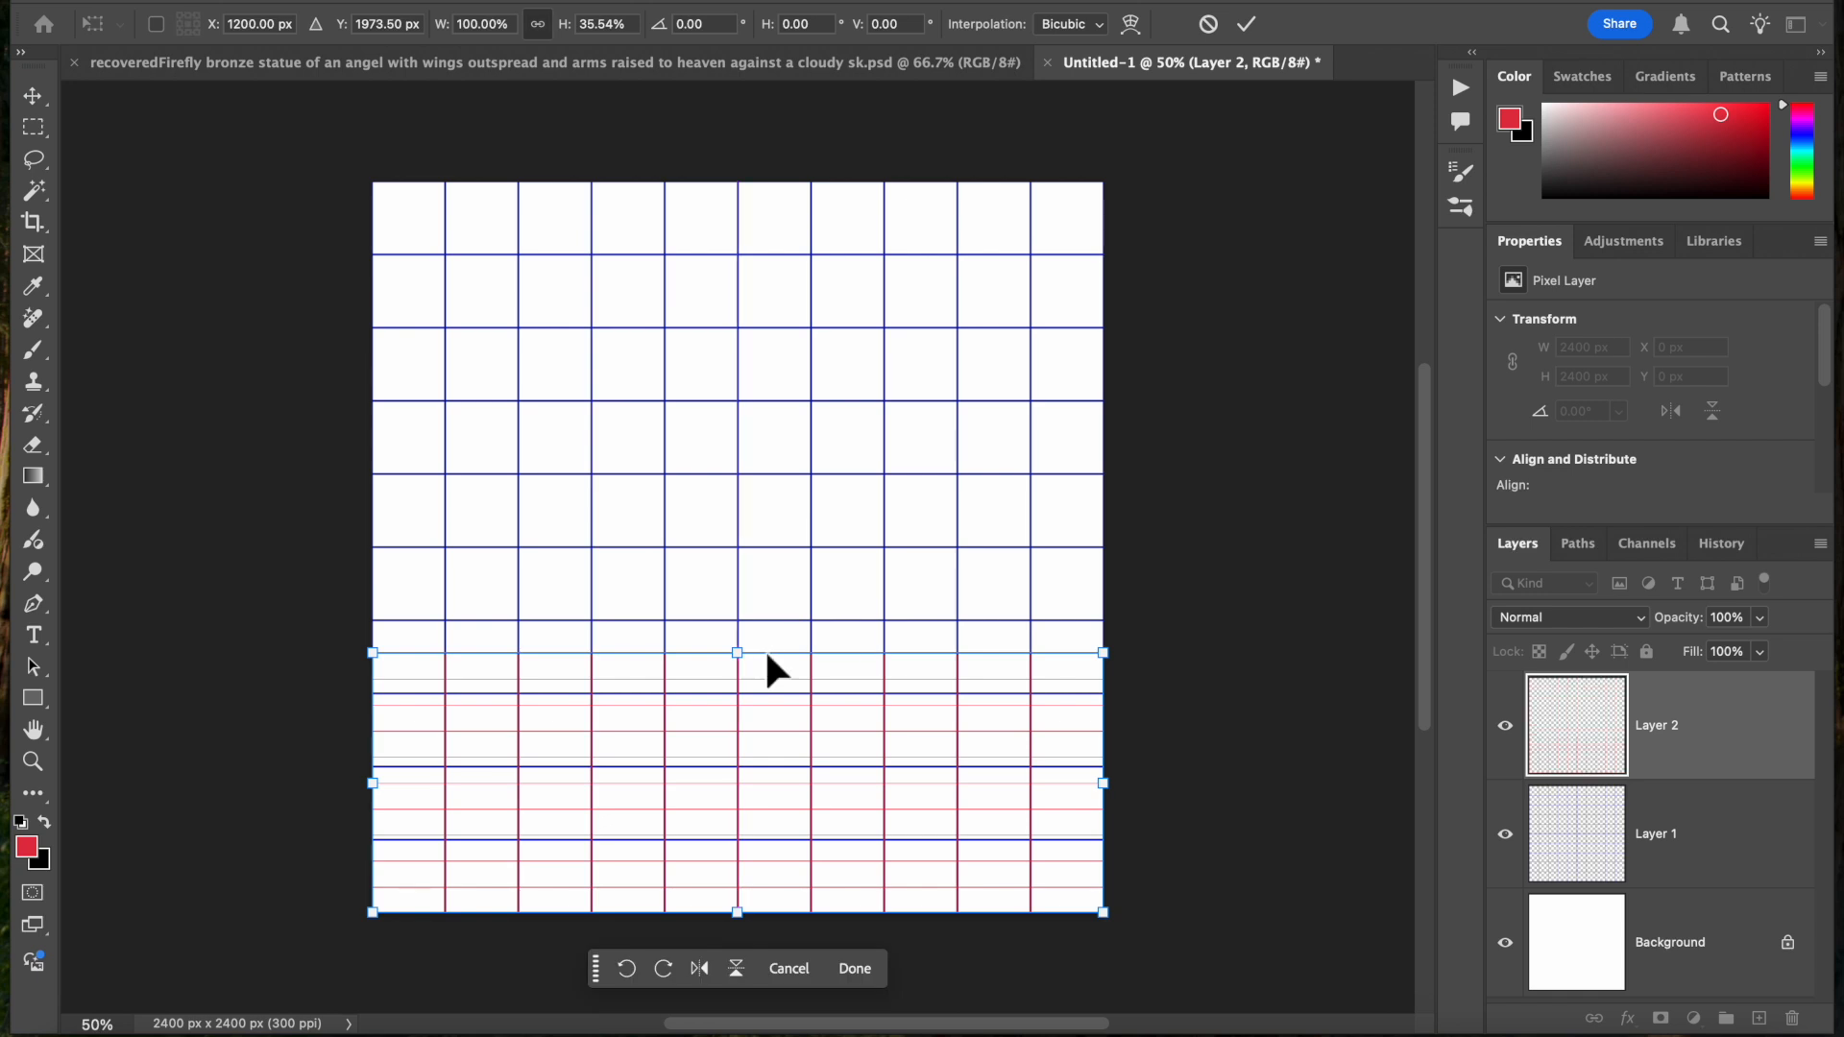
pyautogui.click(1258, 26)
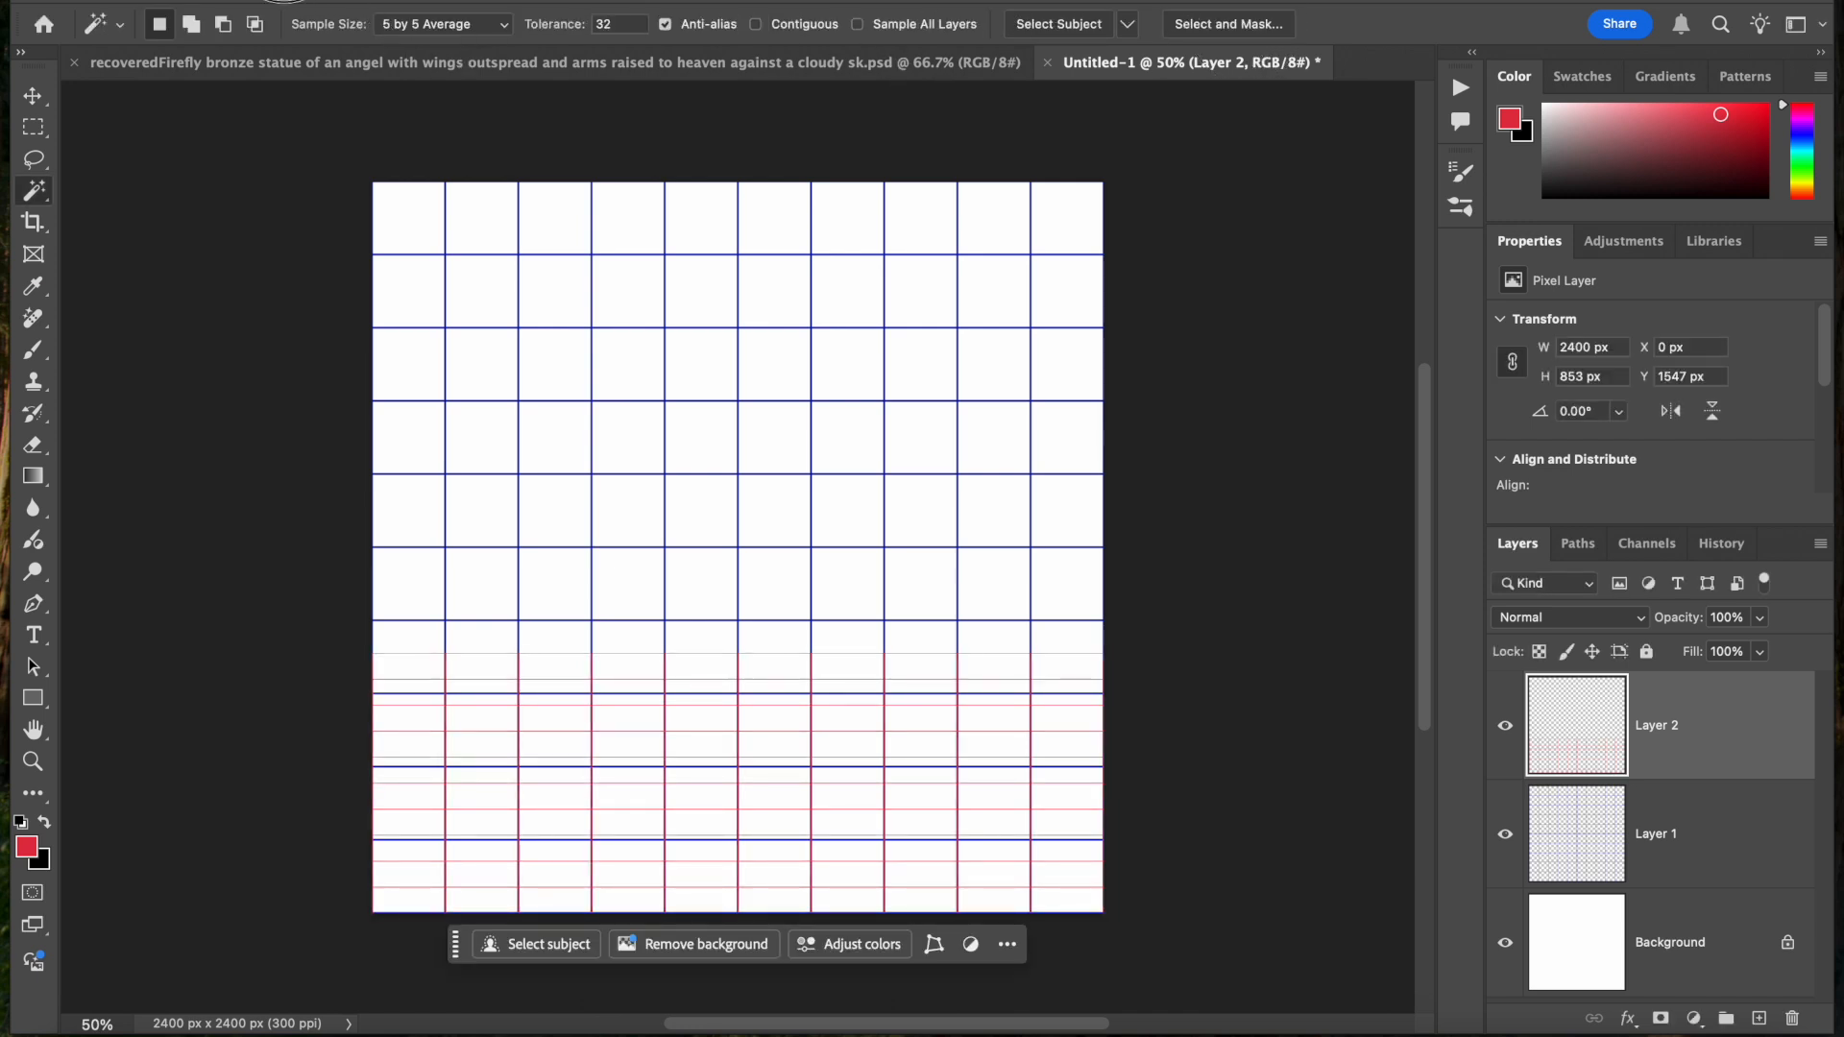
# Apply a Perspective transform to Layer 2, narrowing the red grid's upper edge symmetrically by about 29.7° to form a receding floor
pyautogui.click(274, 2)
pyautogui.moveTo(538, 542)
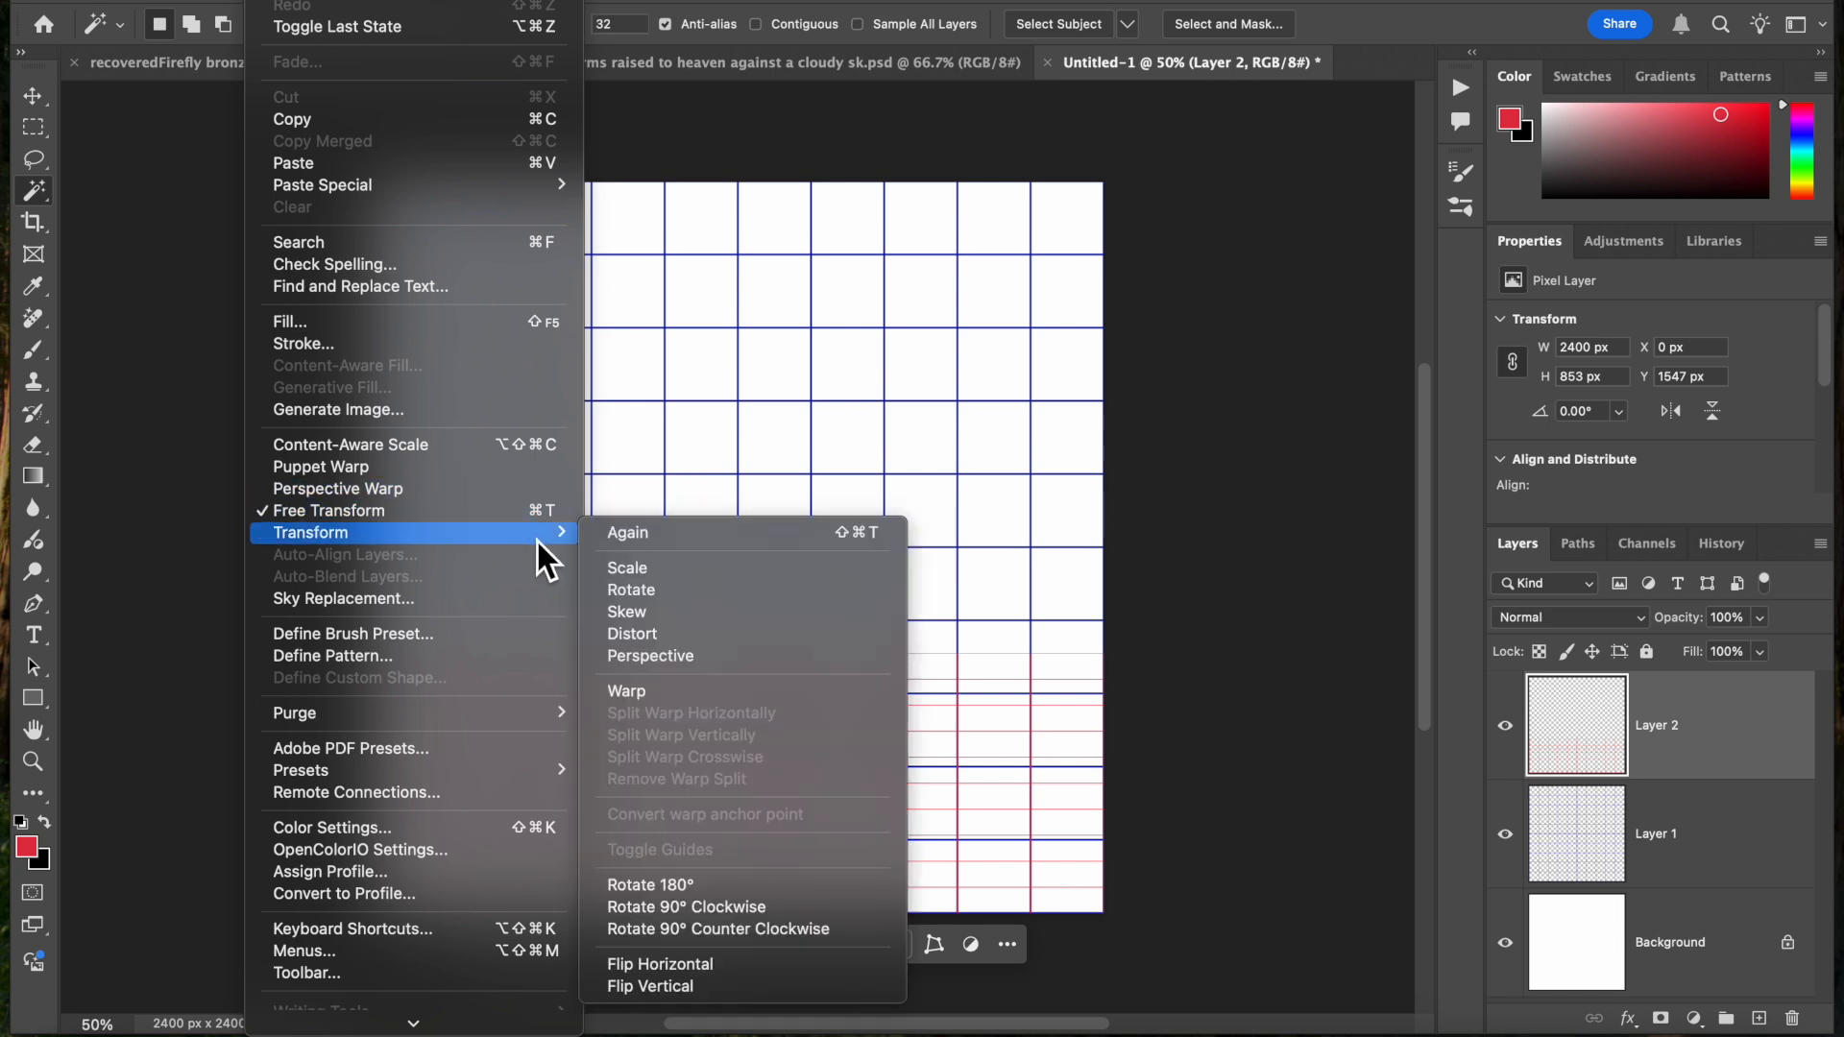
pyautogui.click(666, 657)
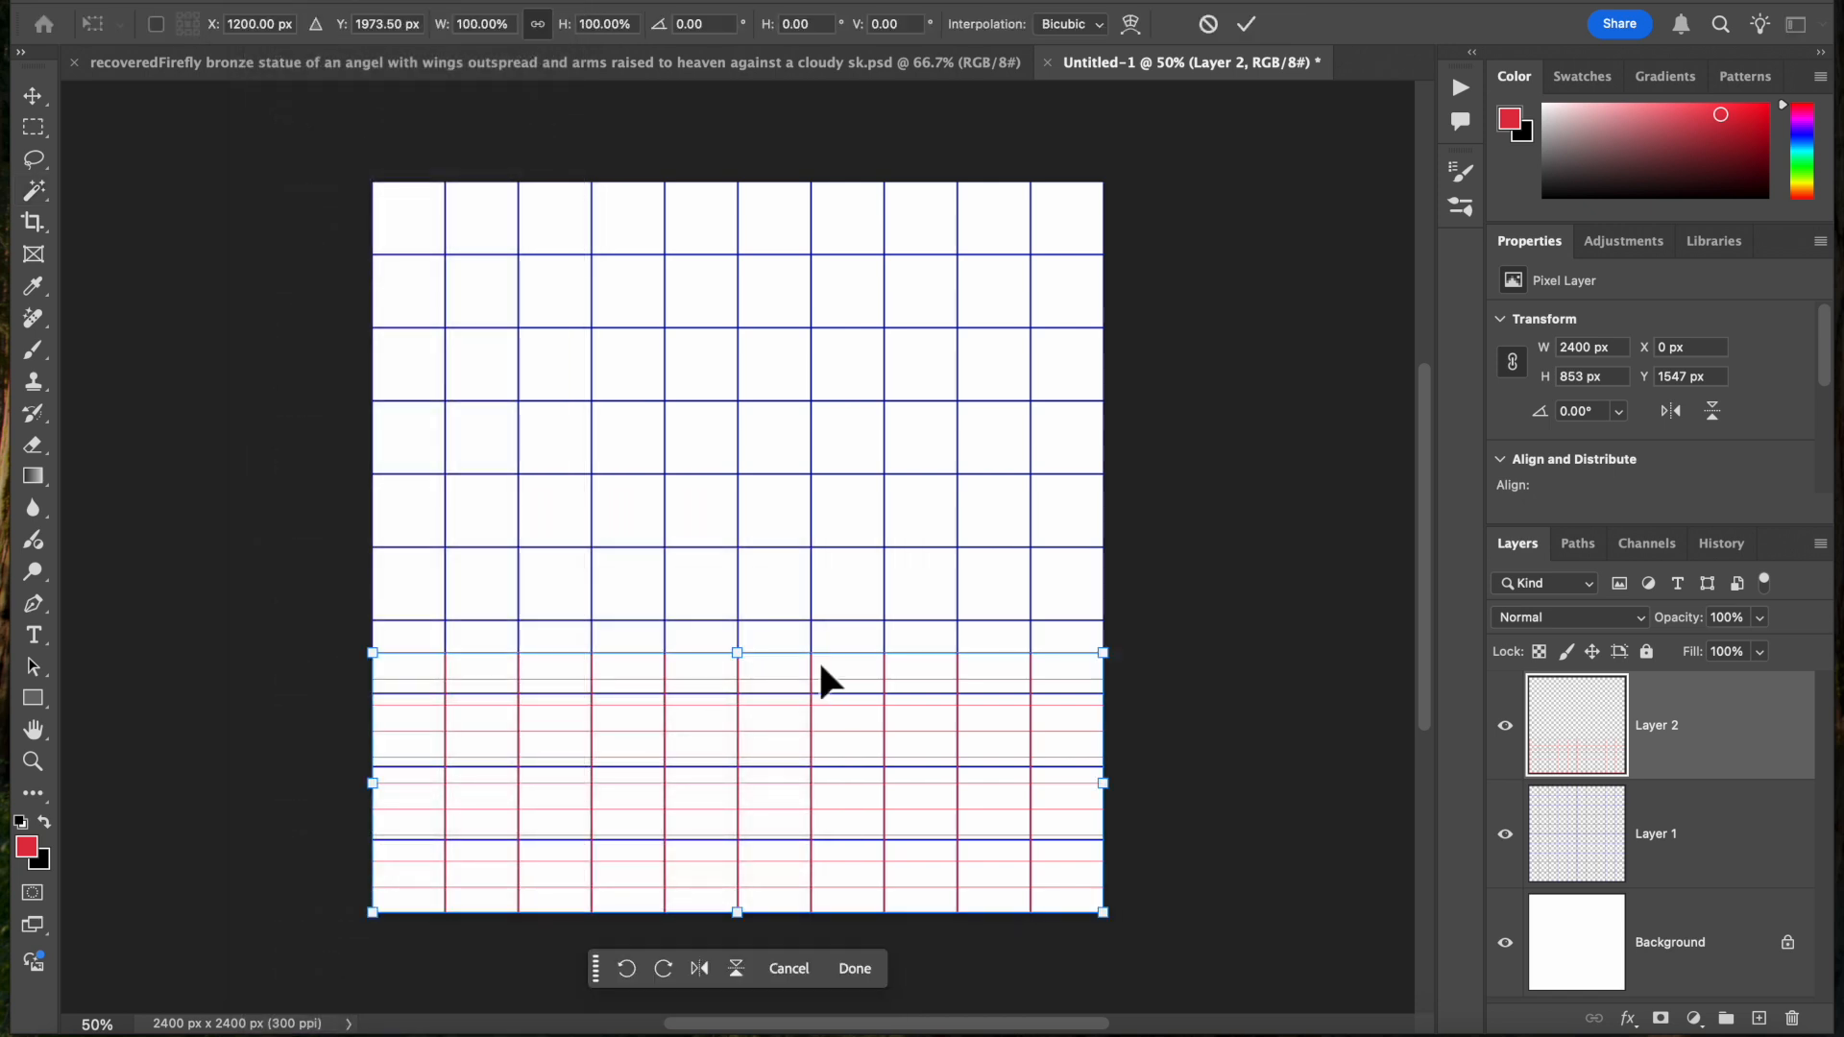
pyautogui.moveTo(1105, 654); pyautogui.dragTo(957, 665)
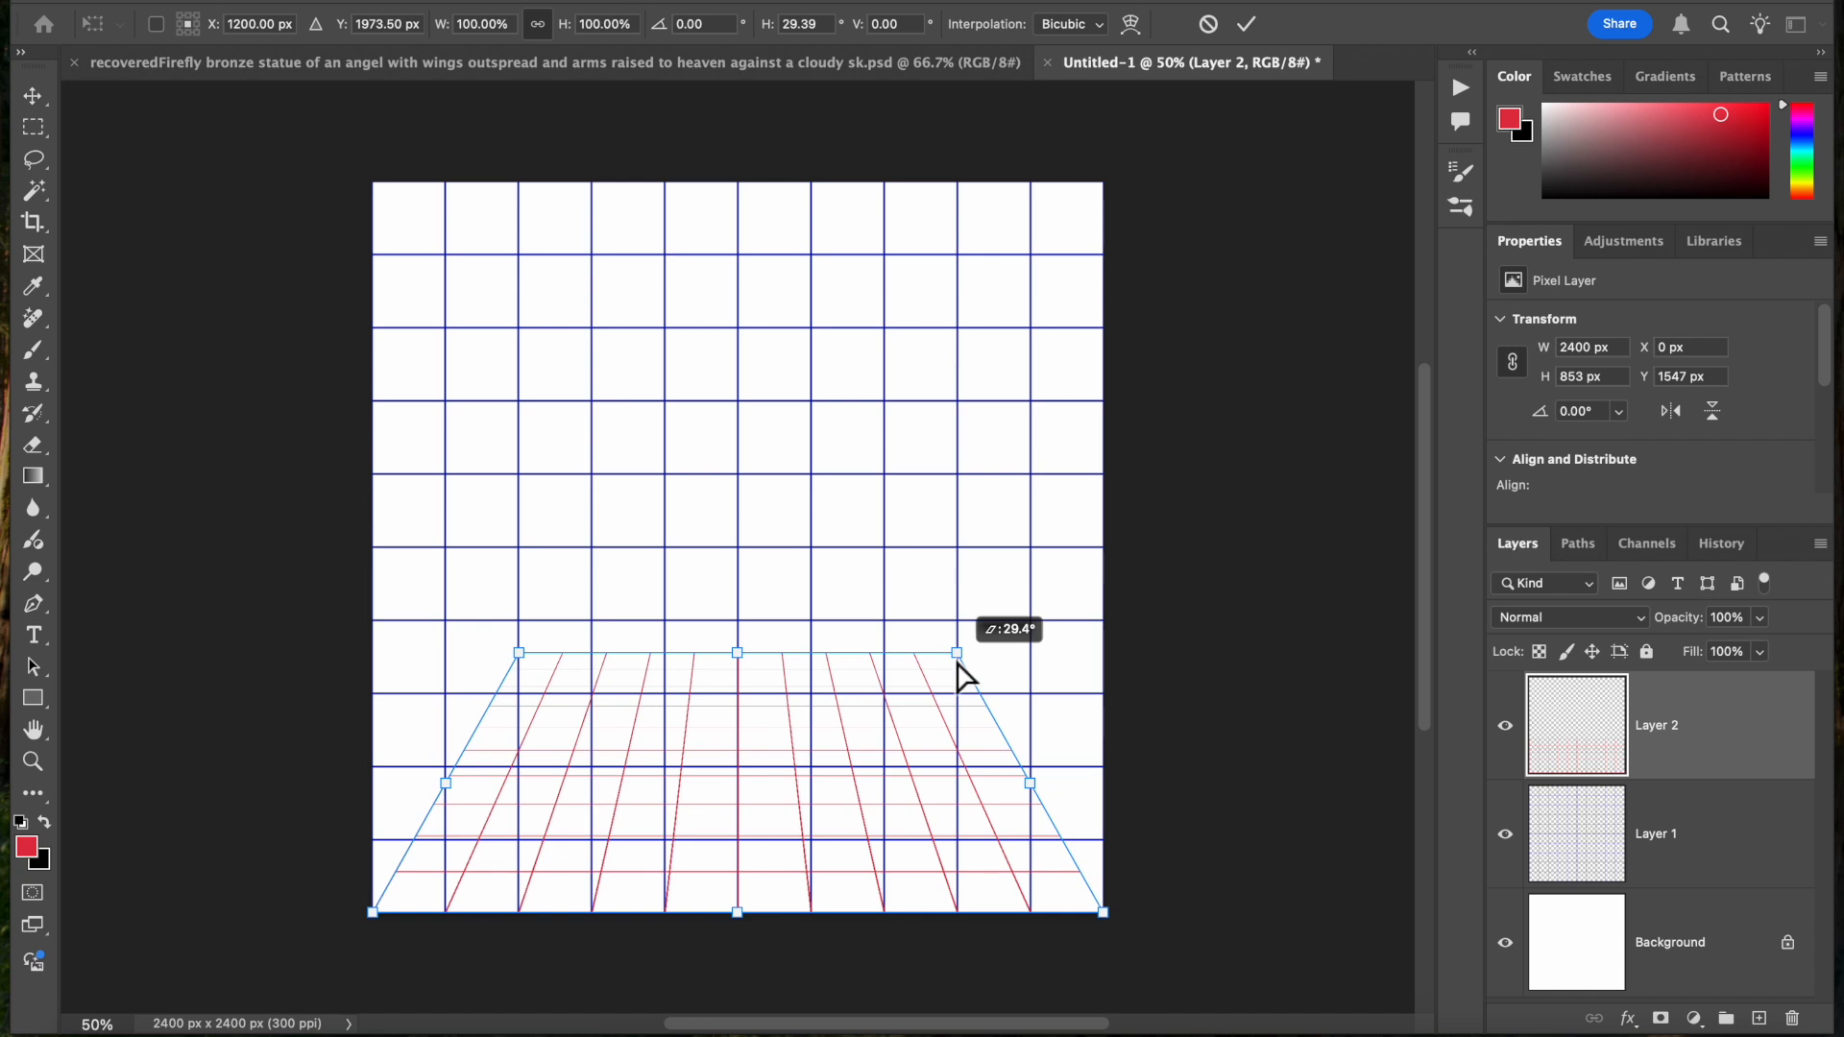
pyautogui.moveTo(956, 665); pyautogui.dragTo(955, 661)
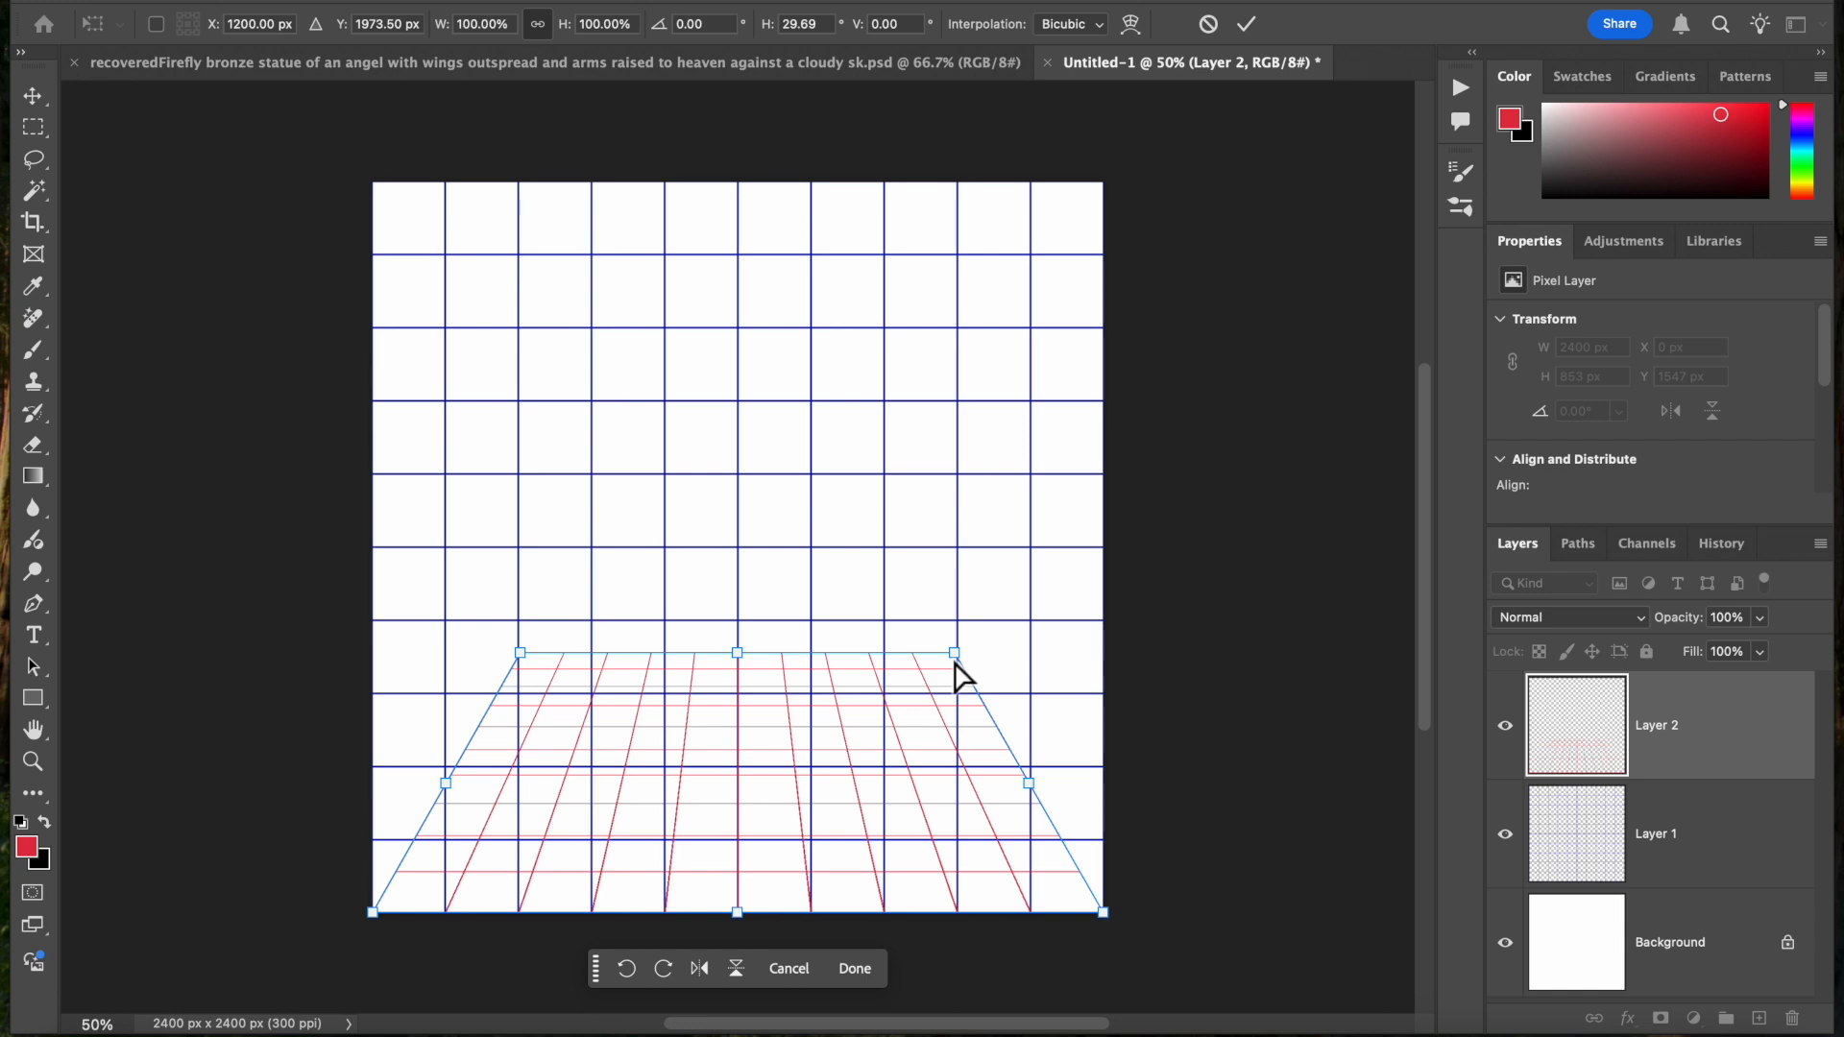
pyautogui.click(1251, 29)
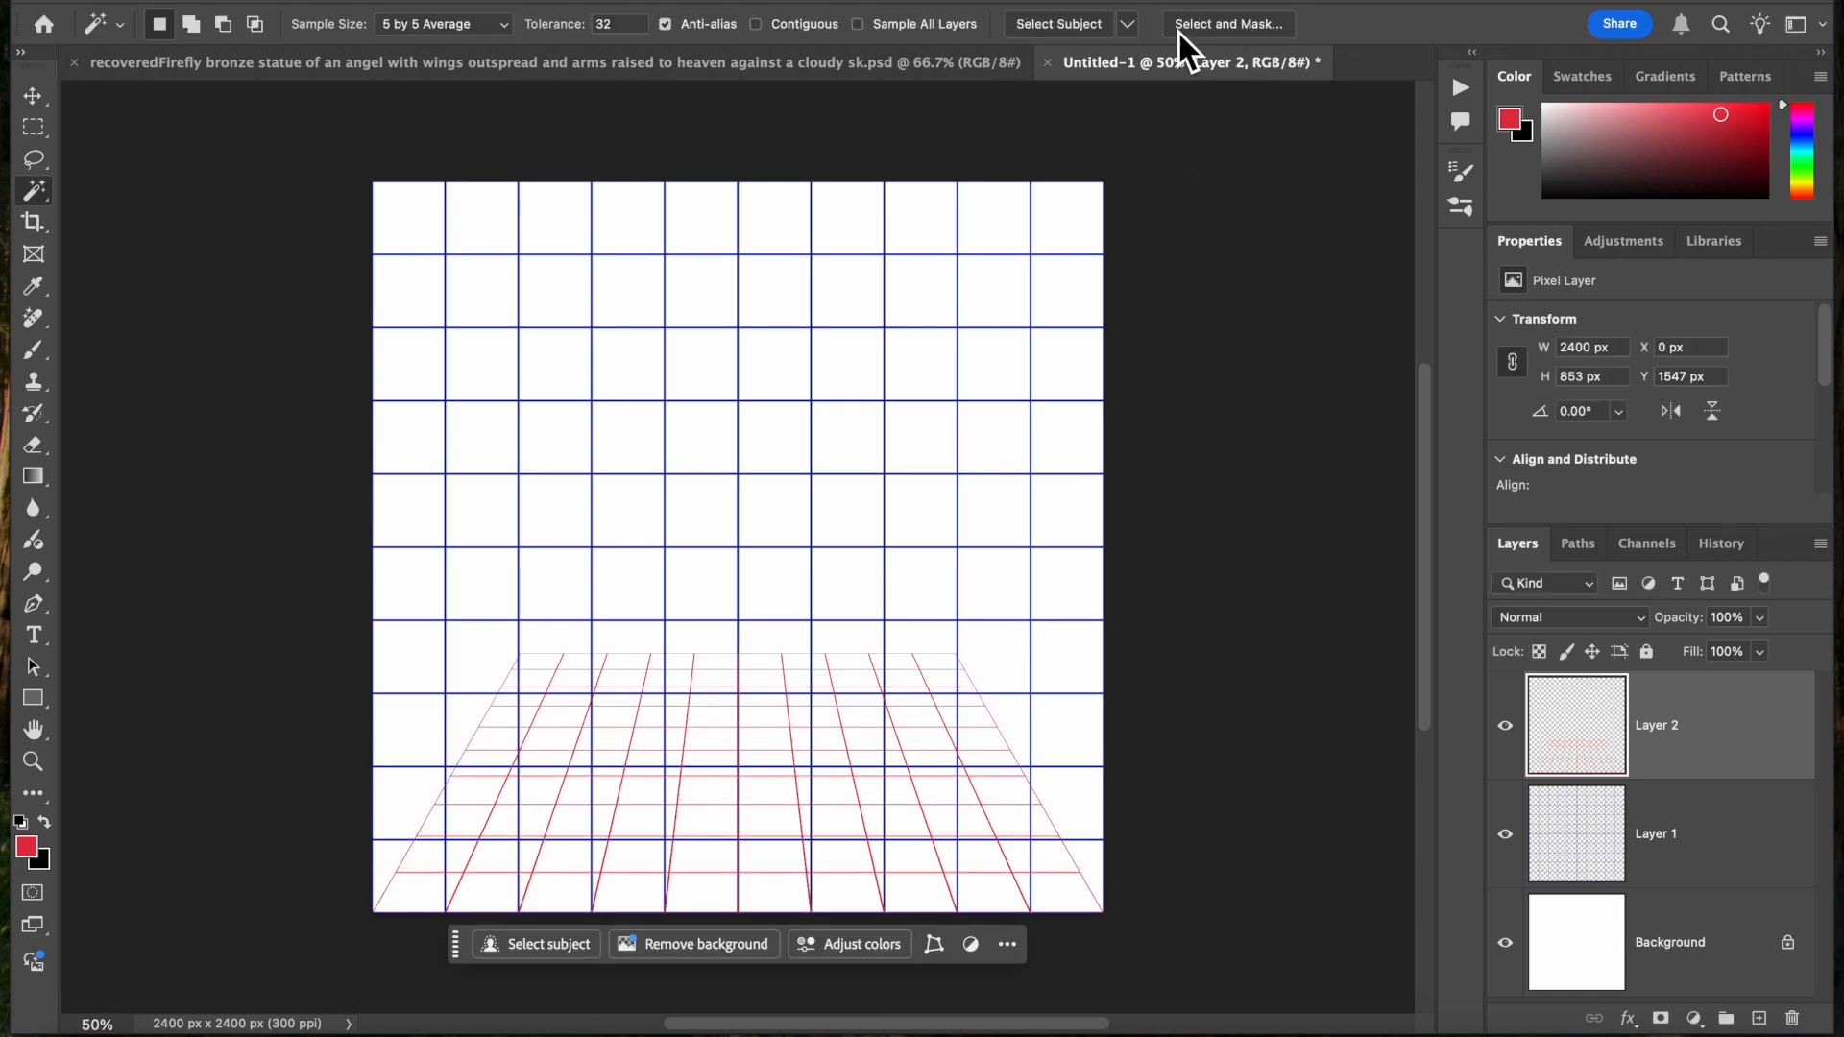
# Copy the angel statue layer from the recoveredFirefly document into Untitled-1, centred horizontally with its base on the canvas bottom
pyautogui.click(900, 74)
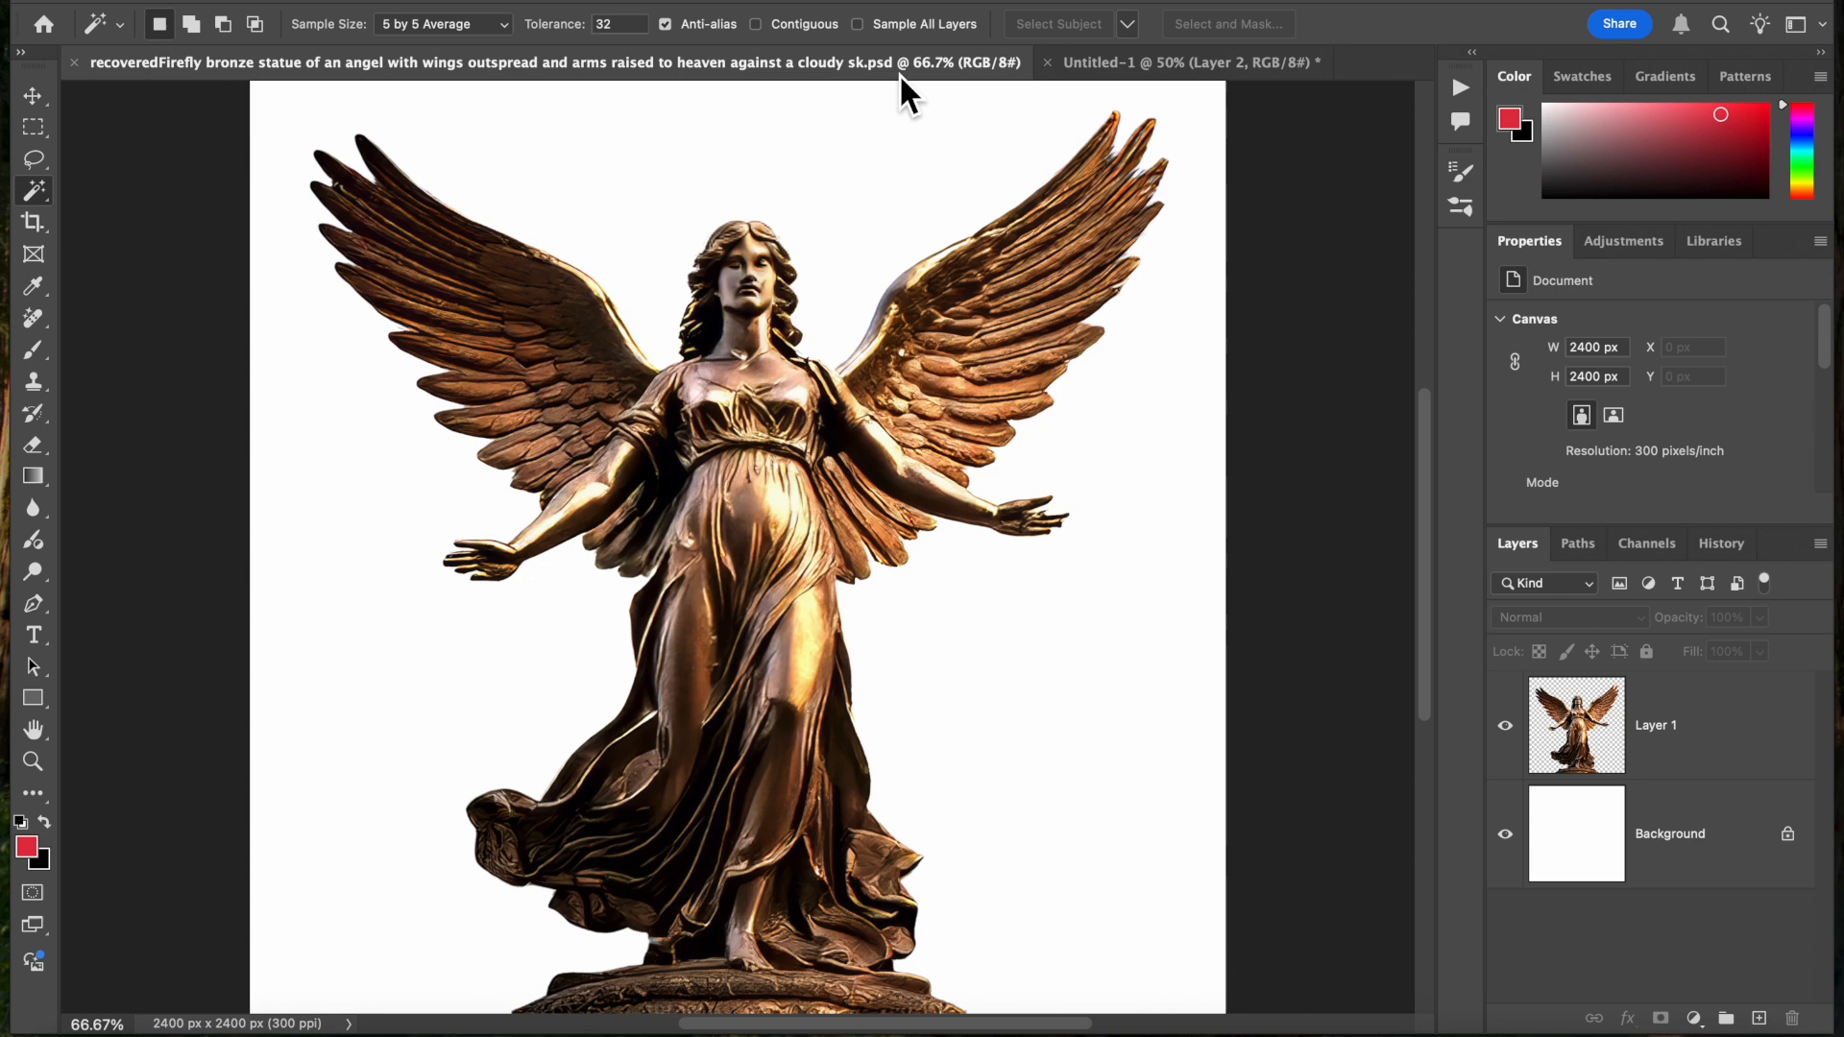
pyautogui.click(34, 96)
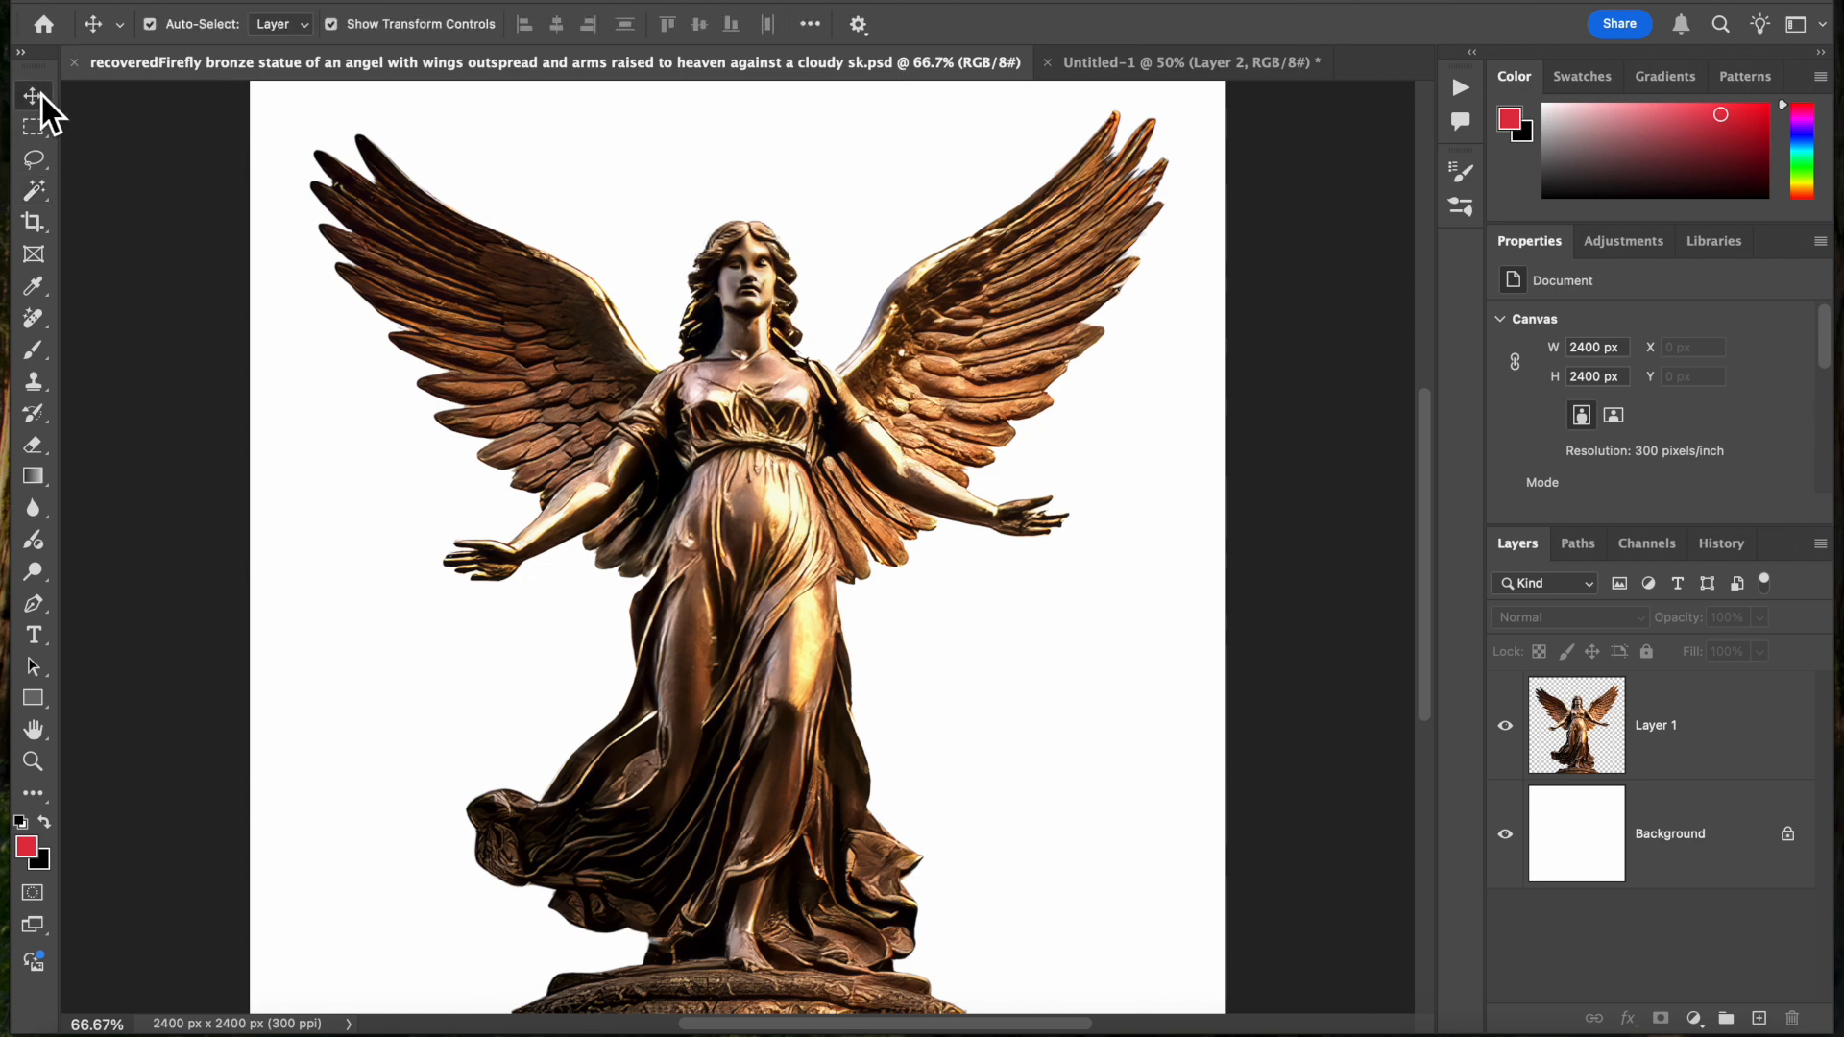
pyautogui.click(569, 479)
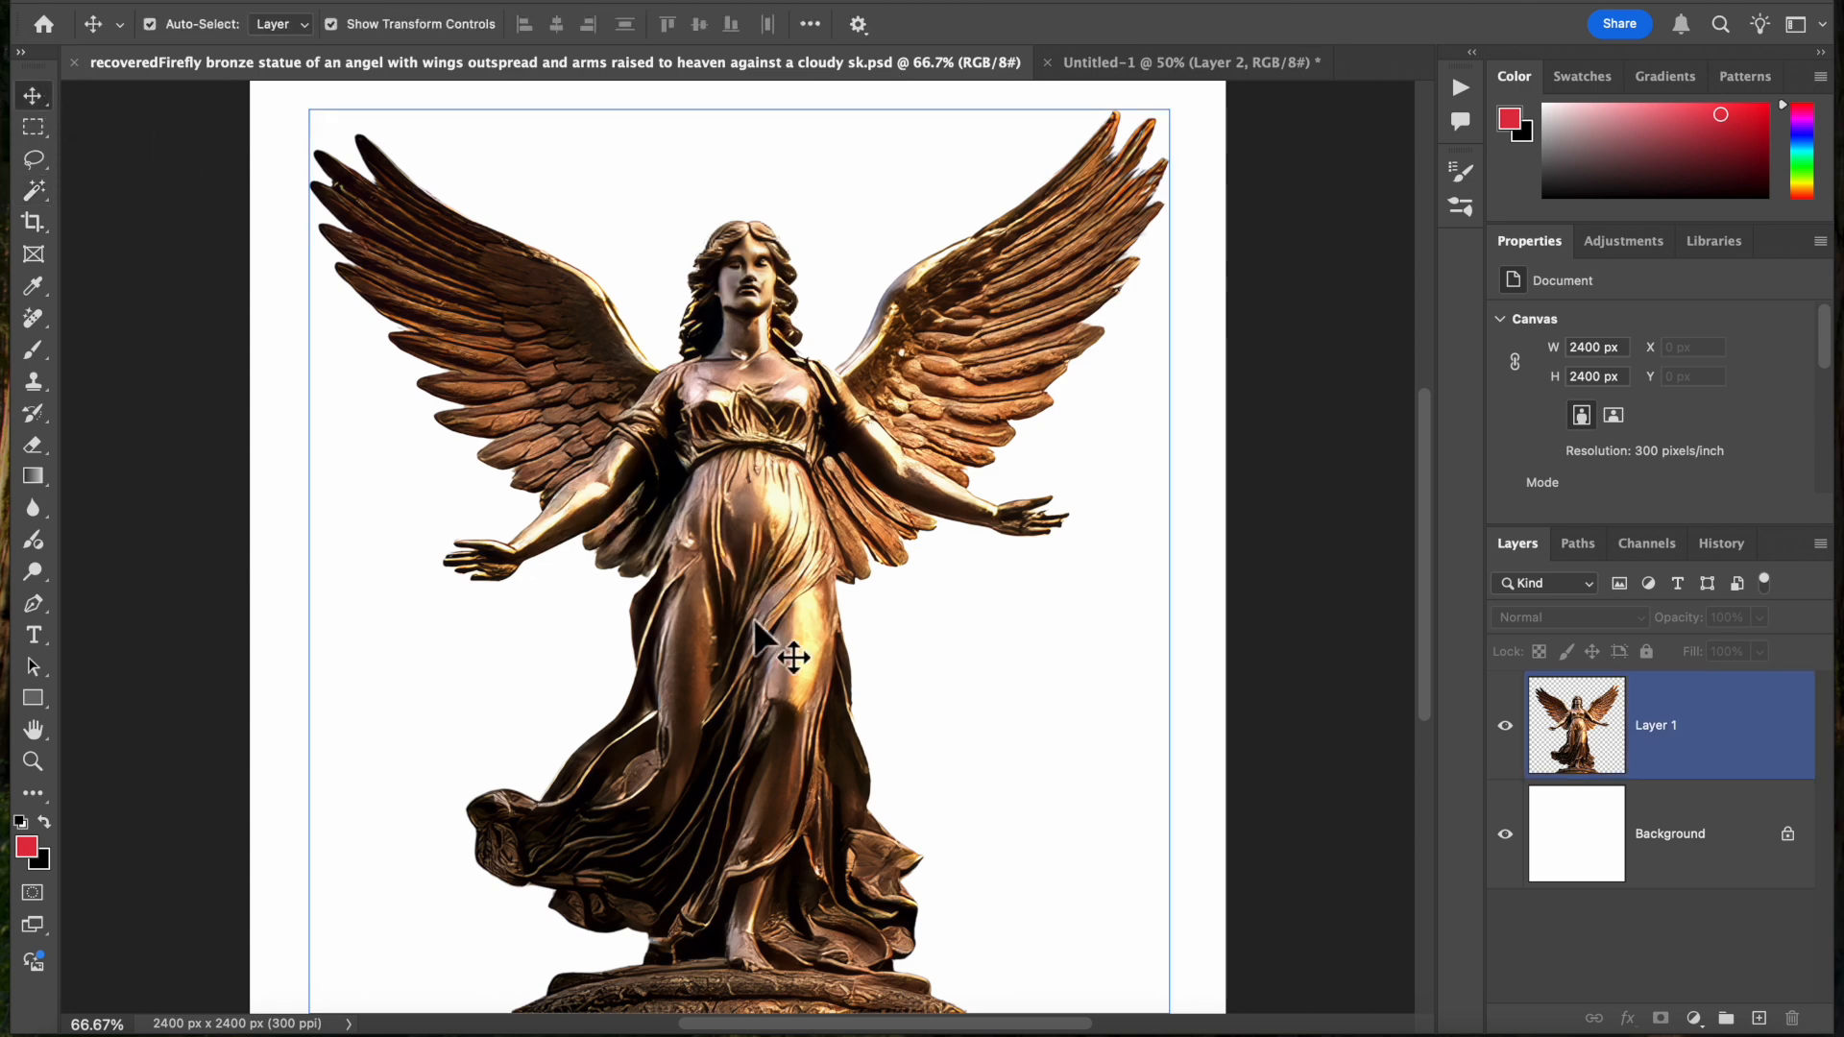
pyautogui.moveTo(755, 618); pyautogui.dragTo(740, 566)
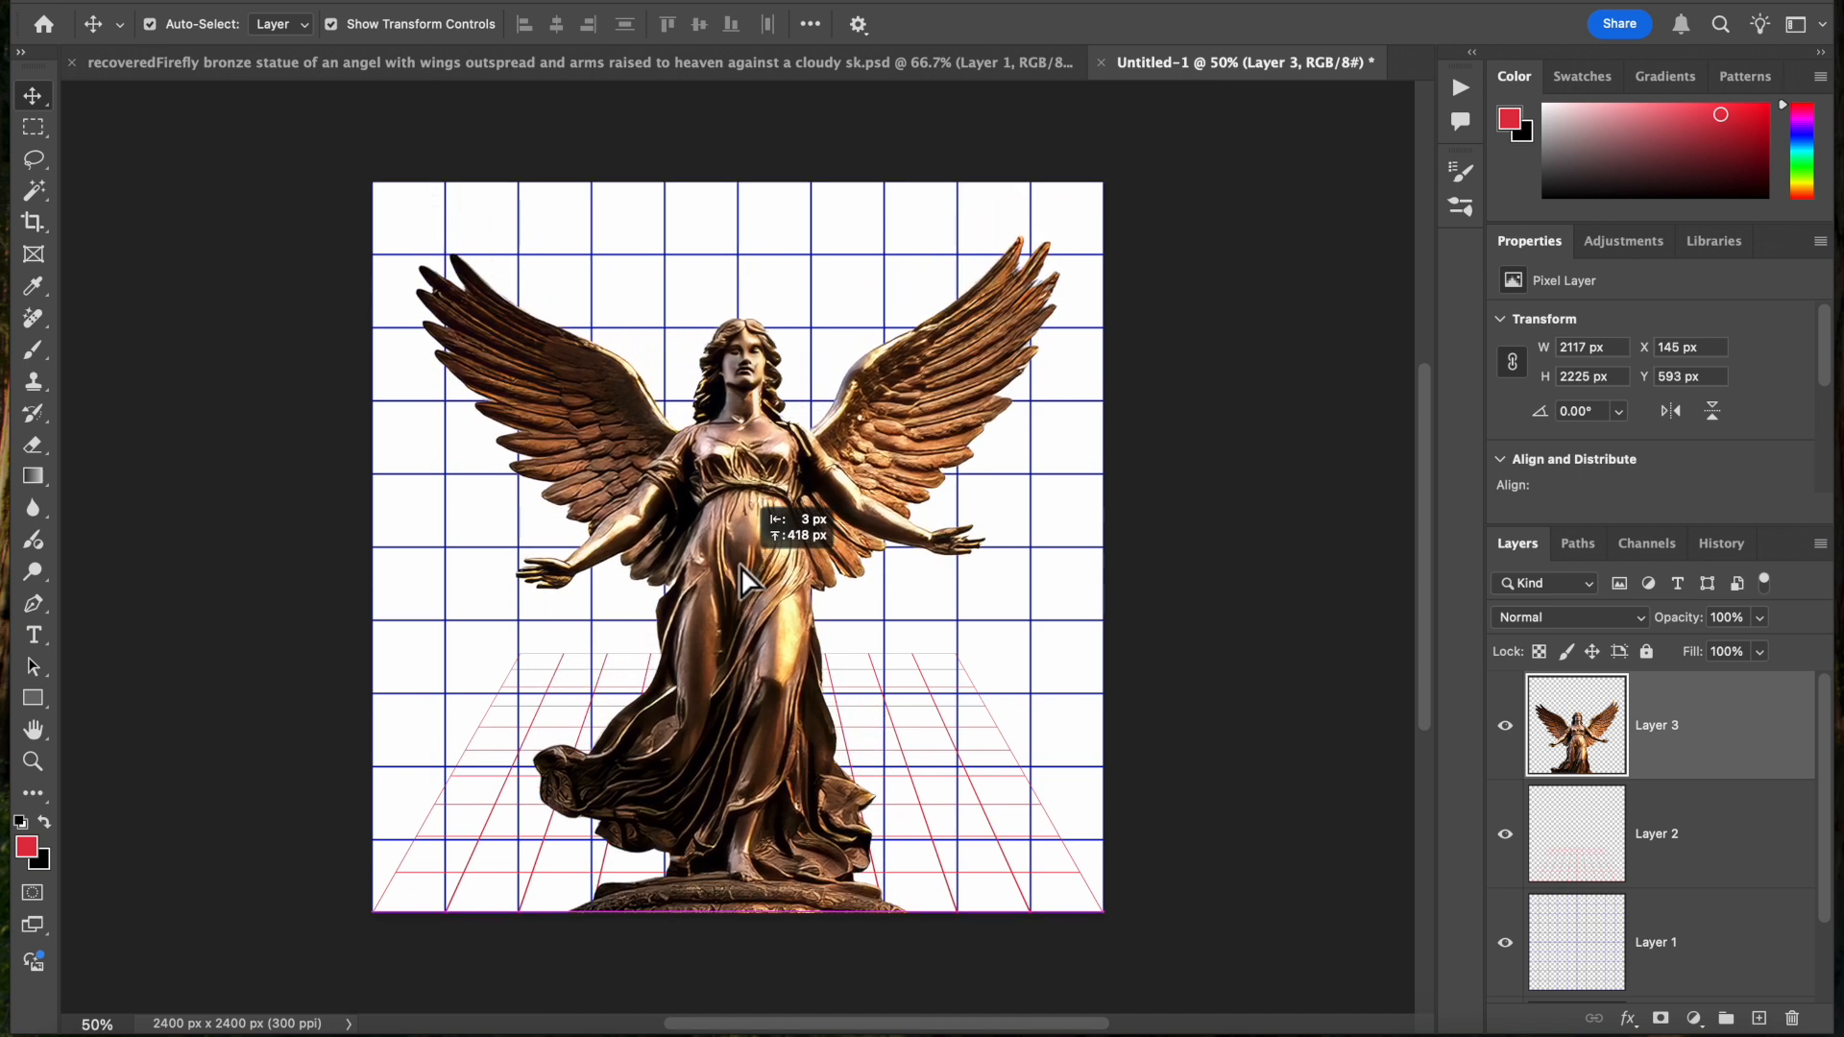
pyautogui.moveTo(740, 567); pyautogui.dragTo(741, 565)
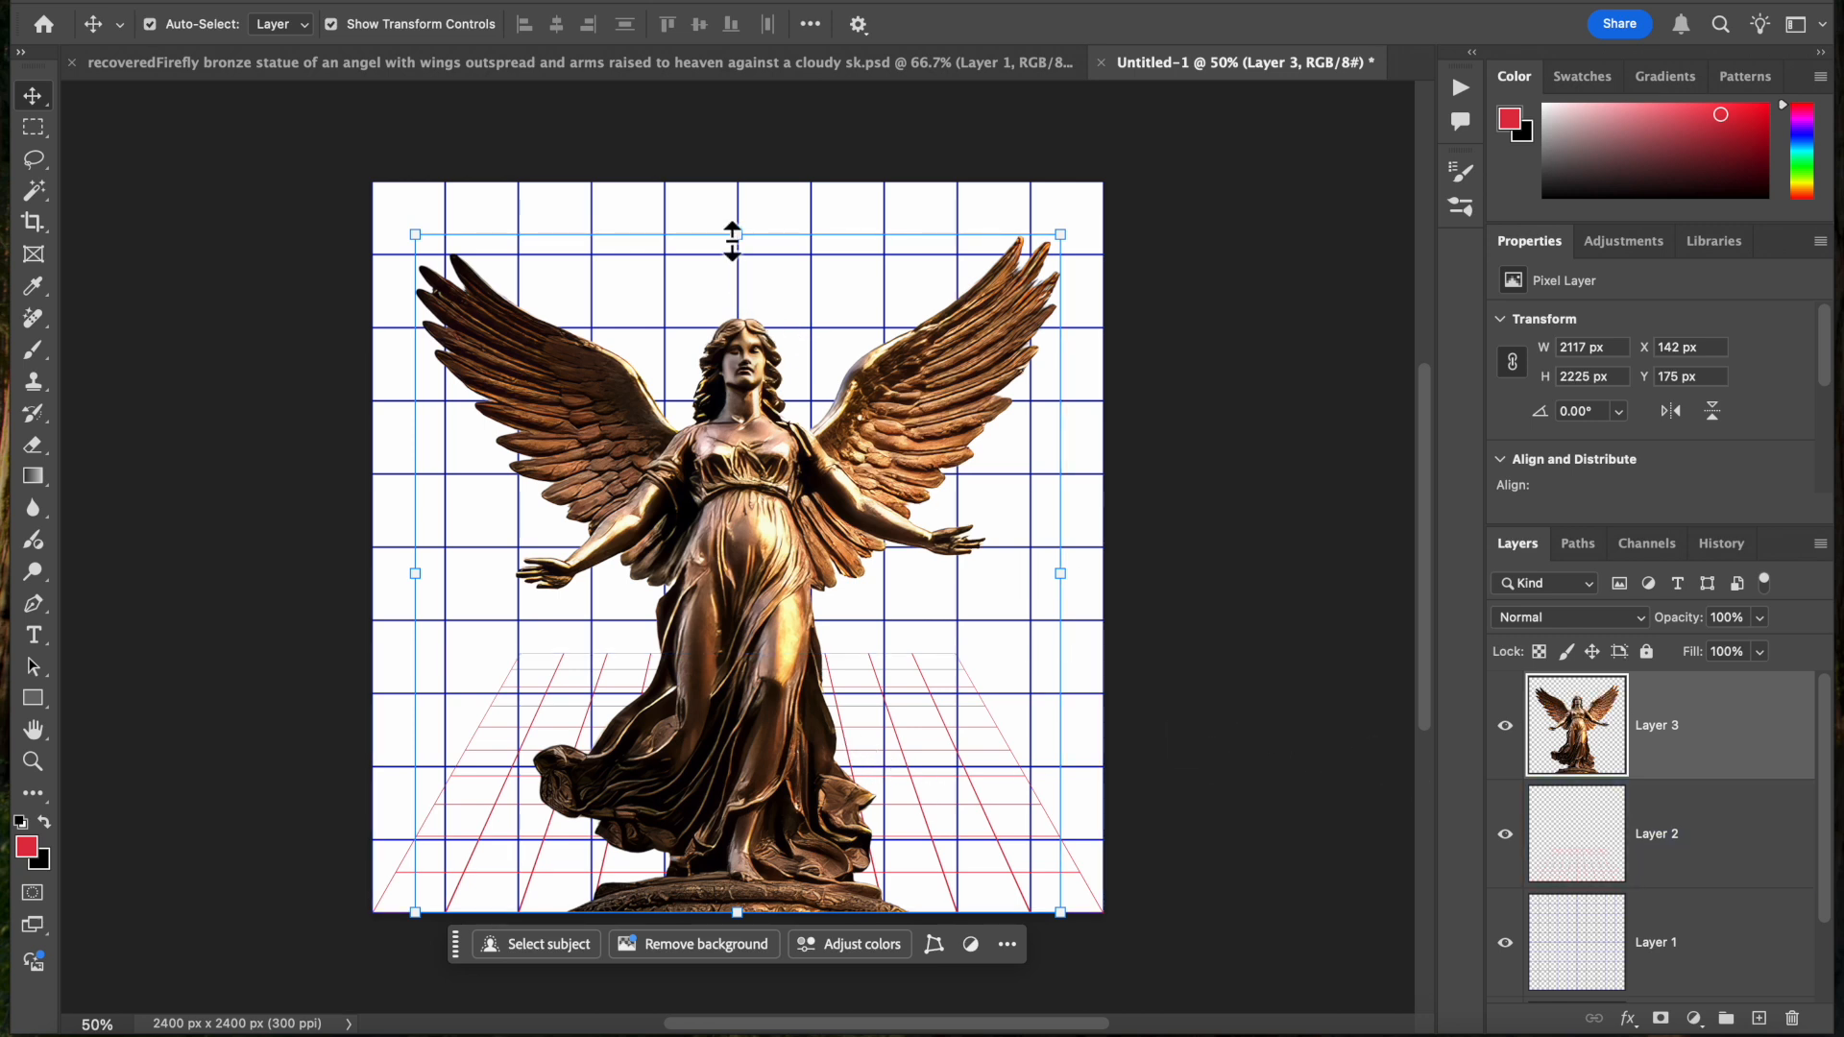
# Scale the angel statue proportionally to about 38.3%, keeping its base on the canvas bottom and matching its top to the red grid's far edge
pyautogui.moveTo(734, 234); pyautogui.dragTo(738, 645)
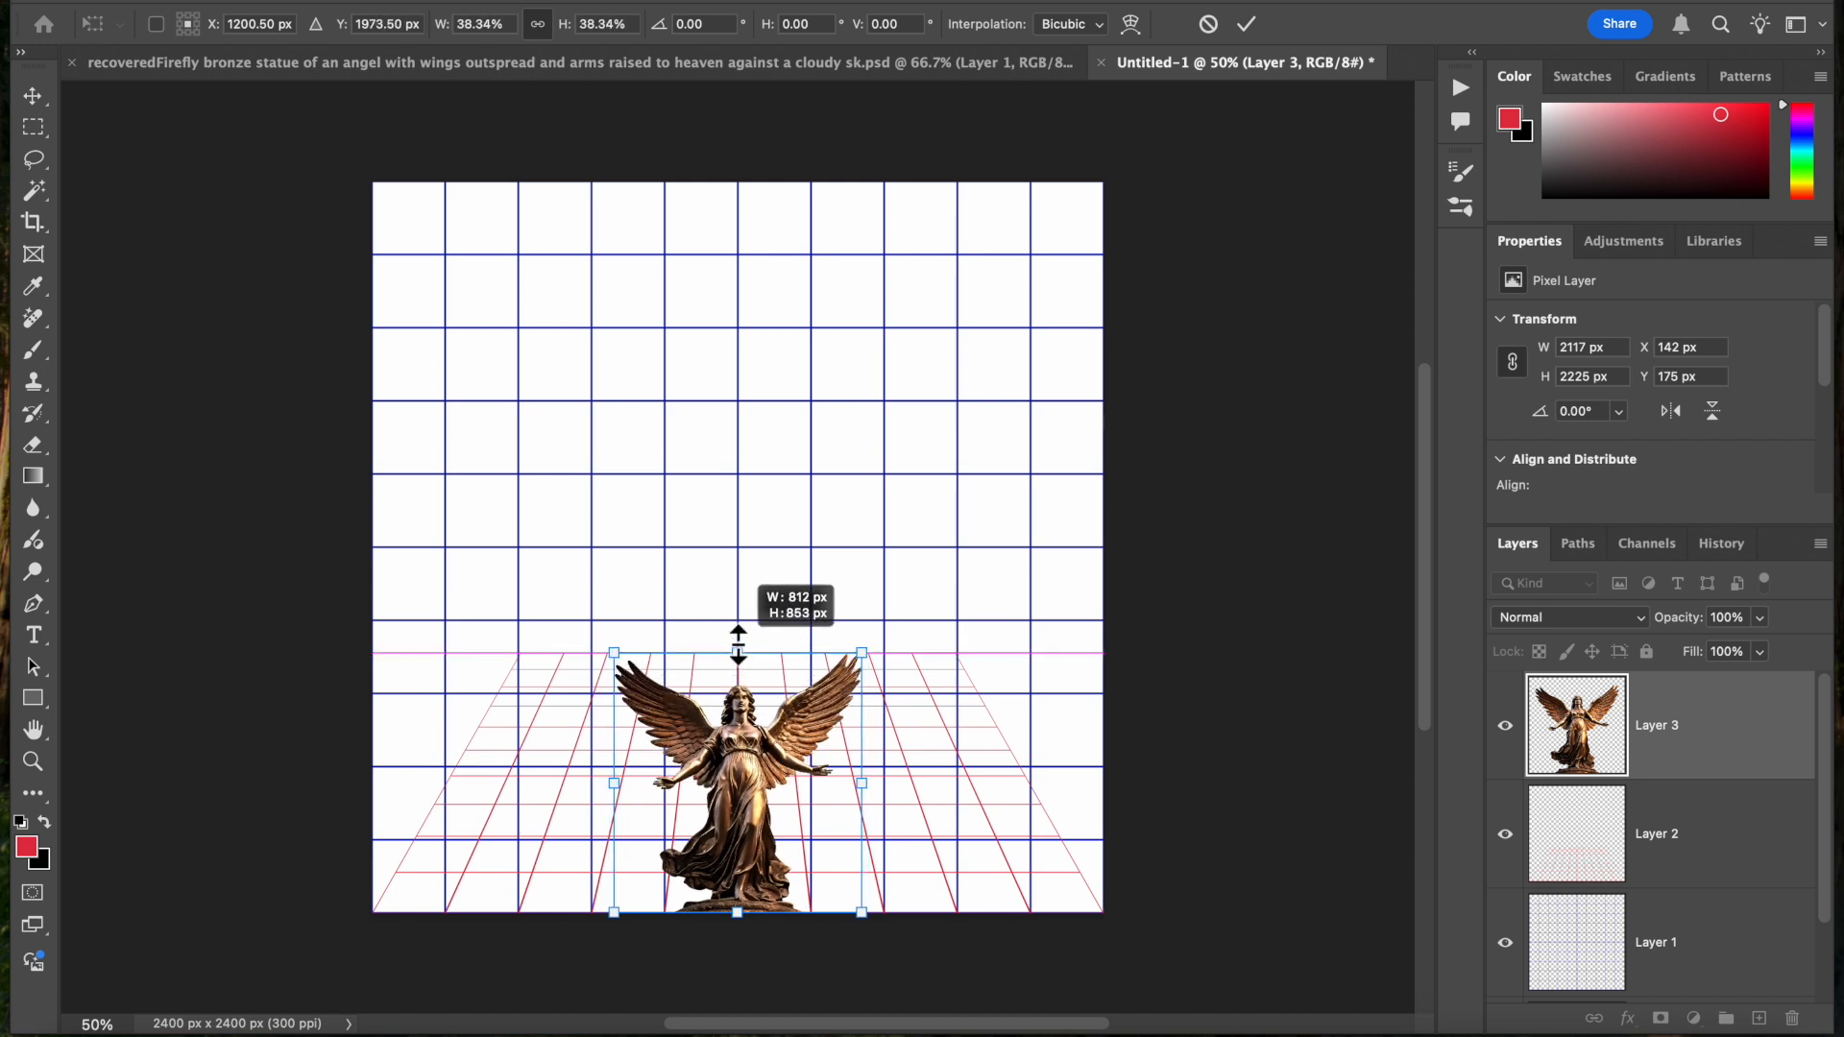
pyautogui.moveTo(737, 643); pyautogui.dragTo(737, 644)
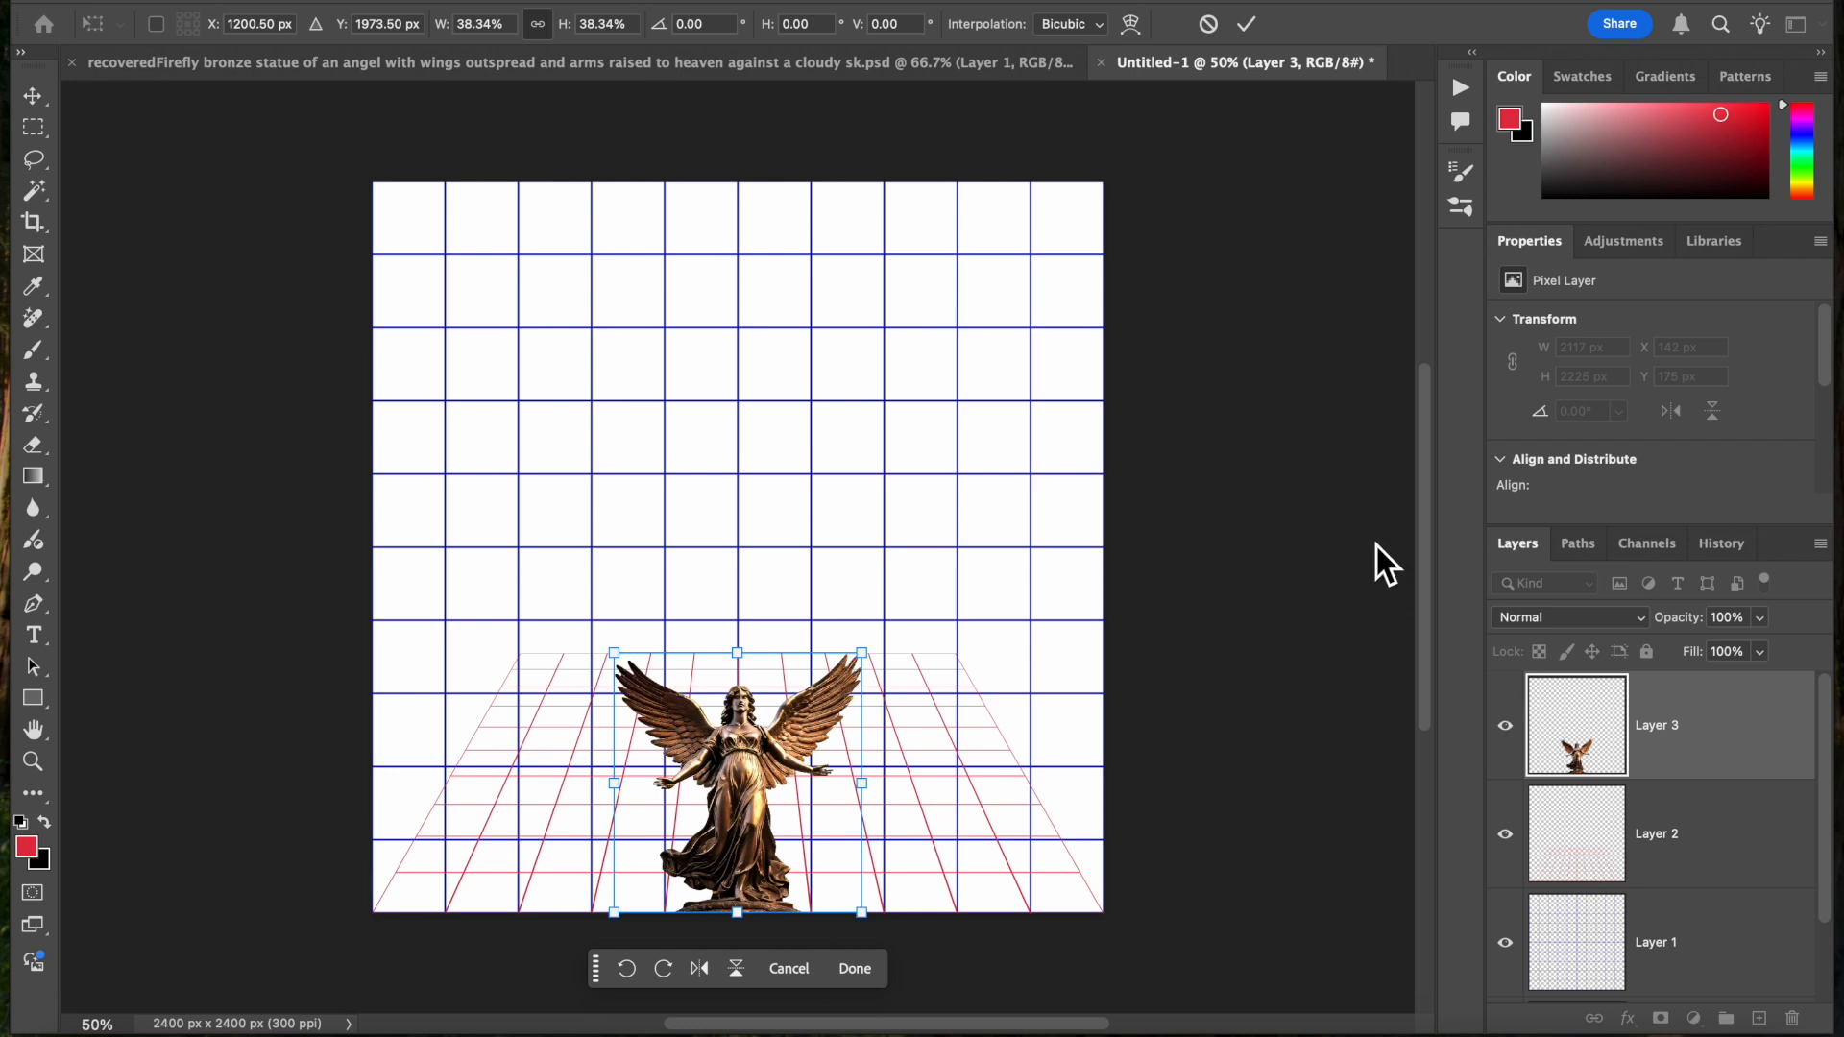
pyautogui.click(1247, 33)
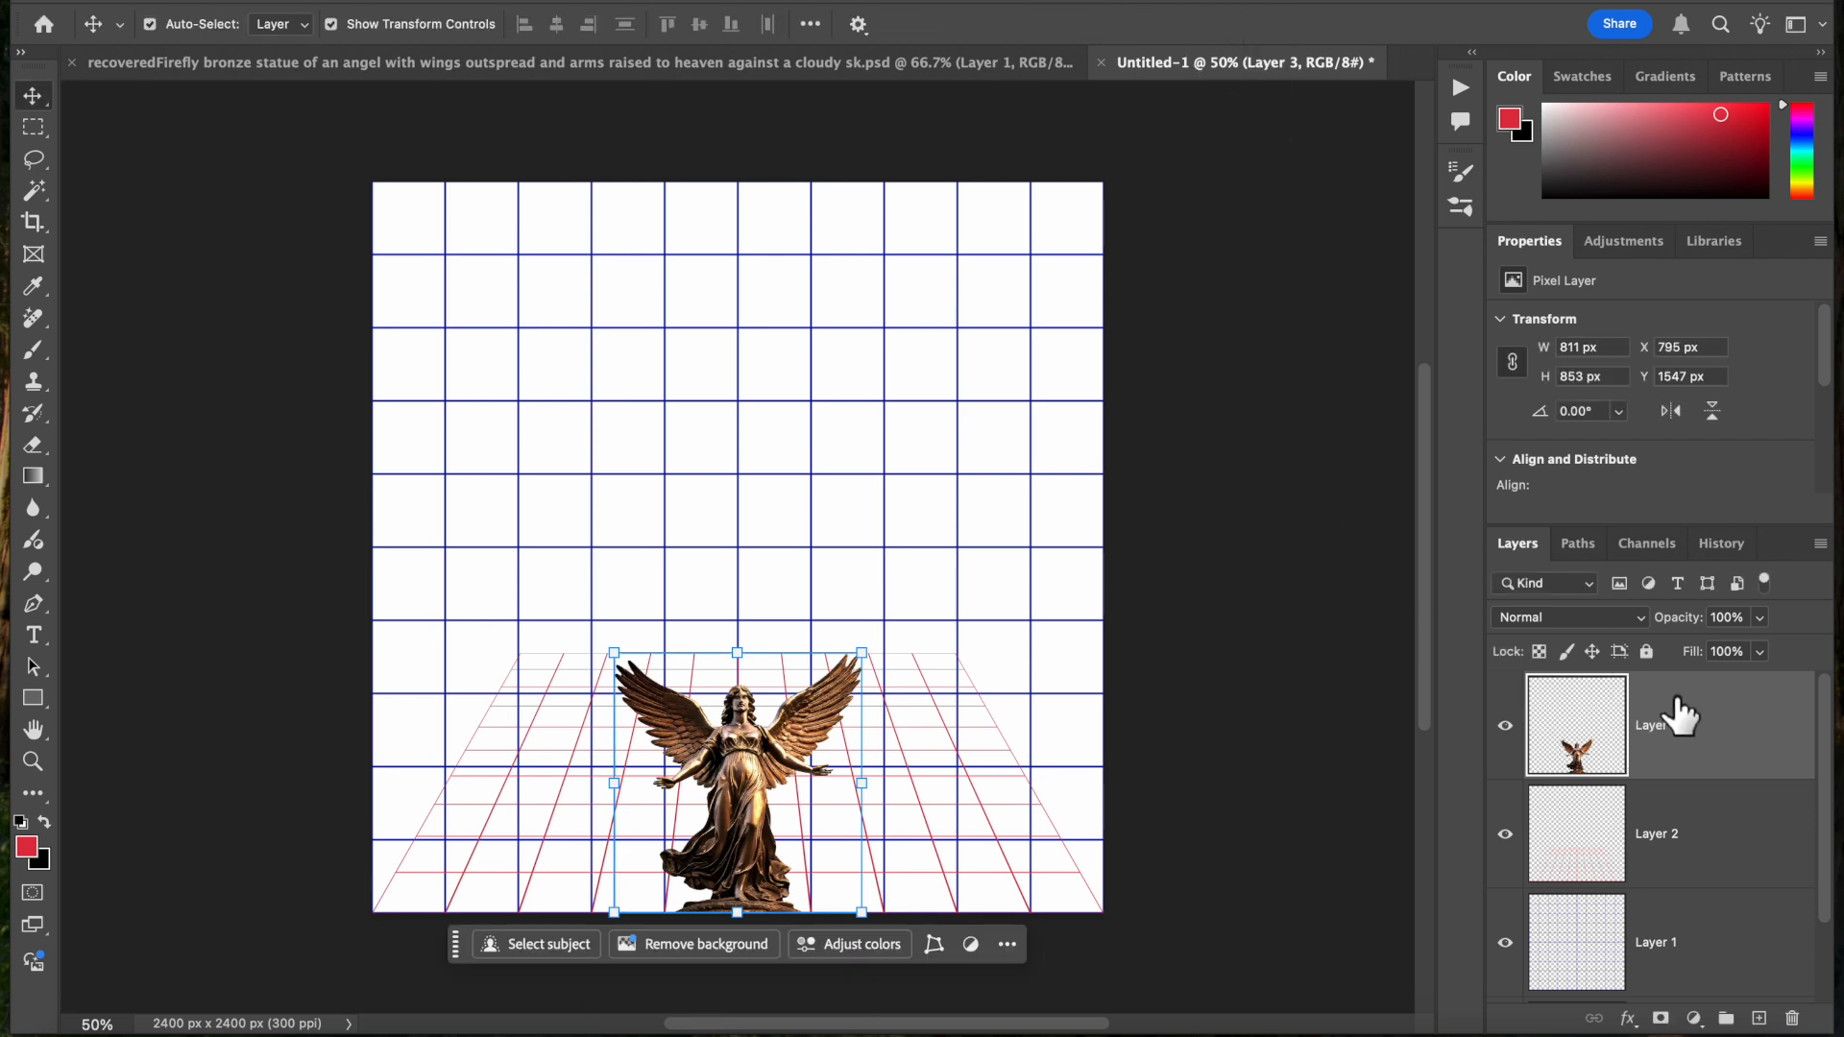
# Stretch Layer 3 and Layer 2 together vertically to about 281% so they reach the top of the canvas, keeping the width at 100%
pyautogui.click(1698, 864)
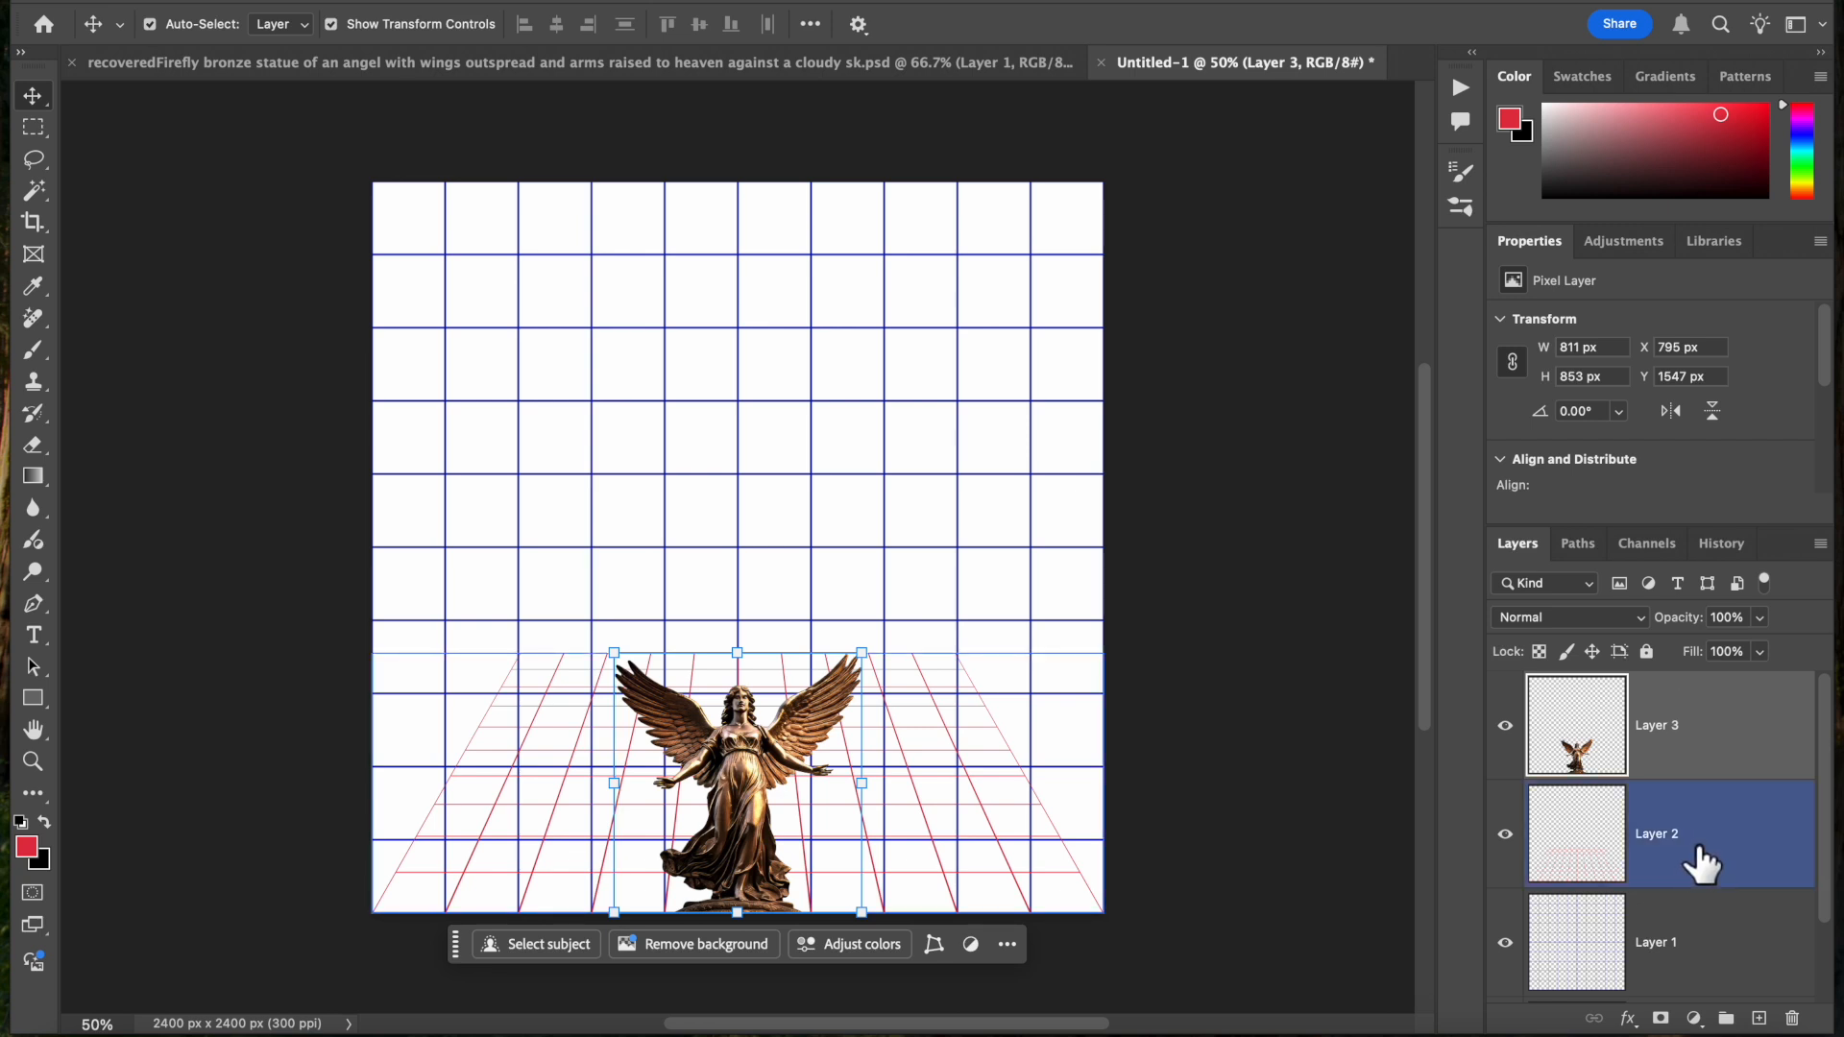
pyautogui.keyDown('shift'); pyautogui.click(1700, 851); pyautogui.keyUp('shift')
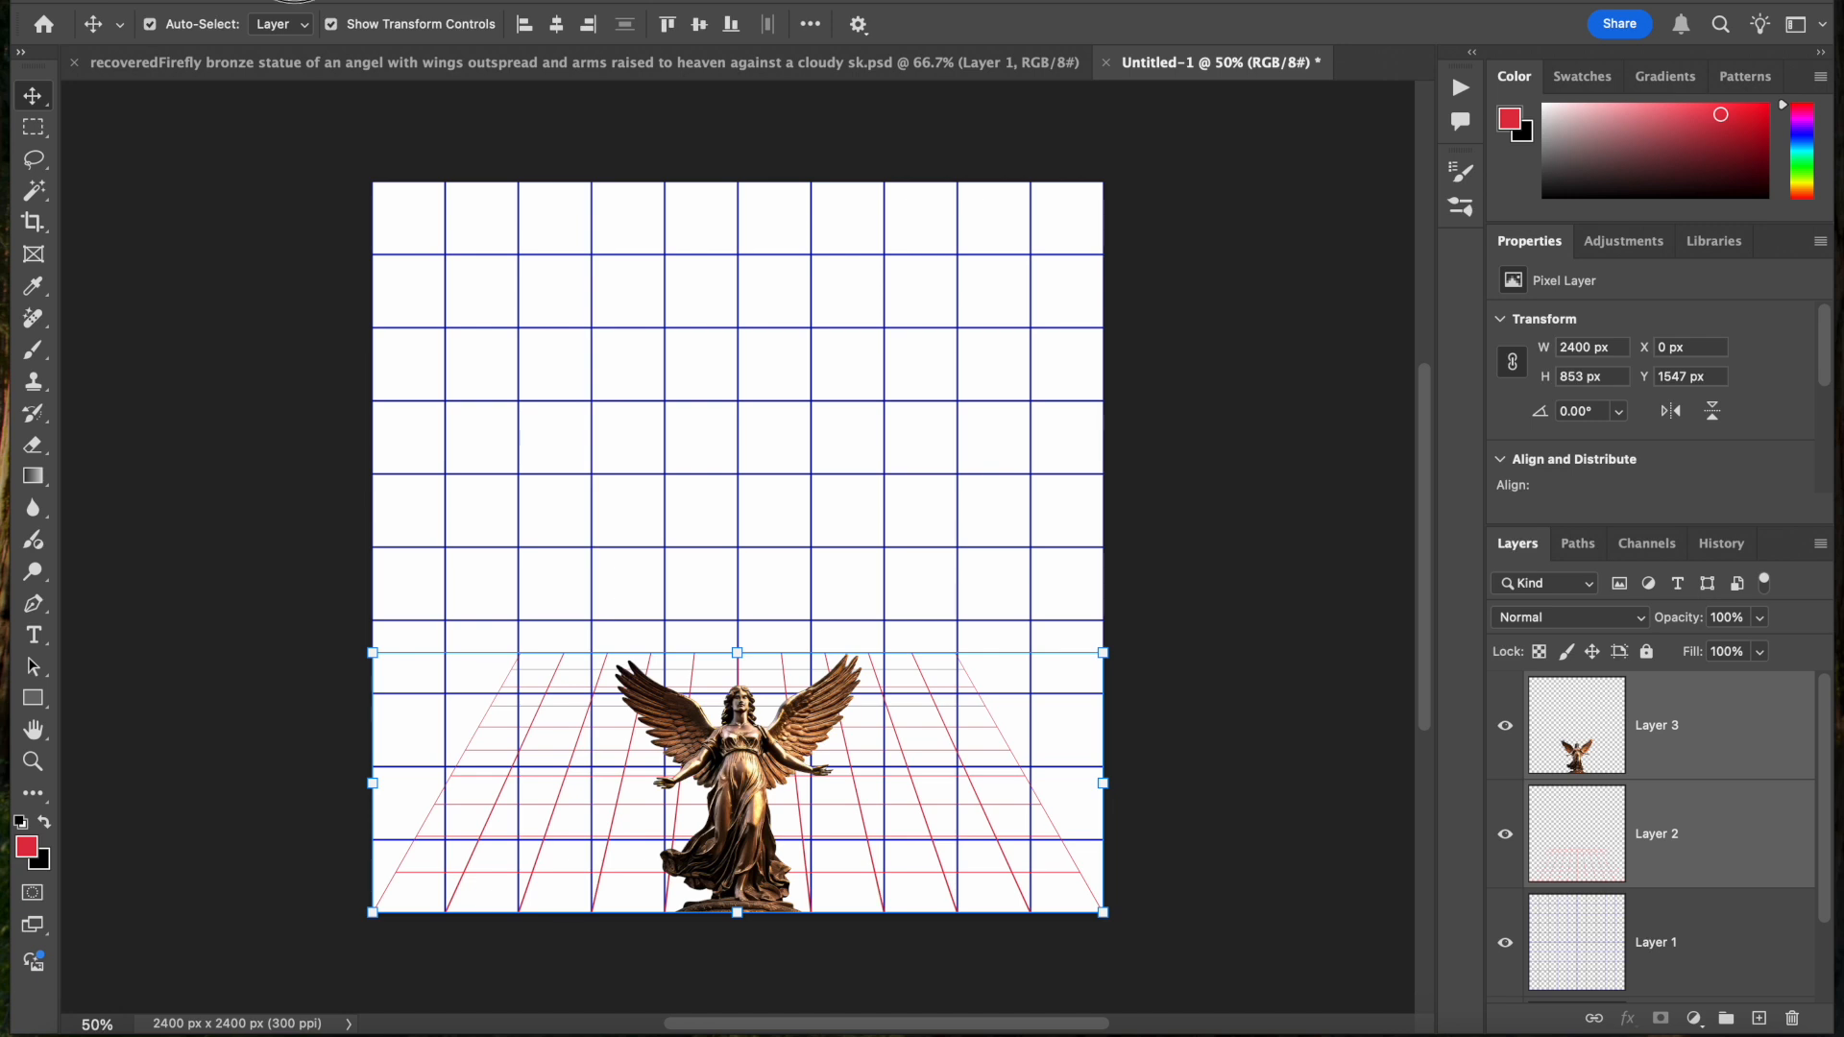
pyautogui.click(270, 0)
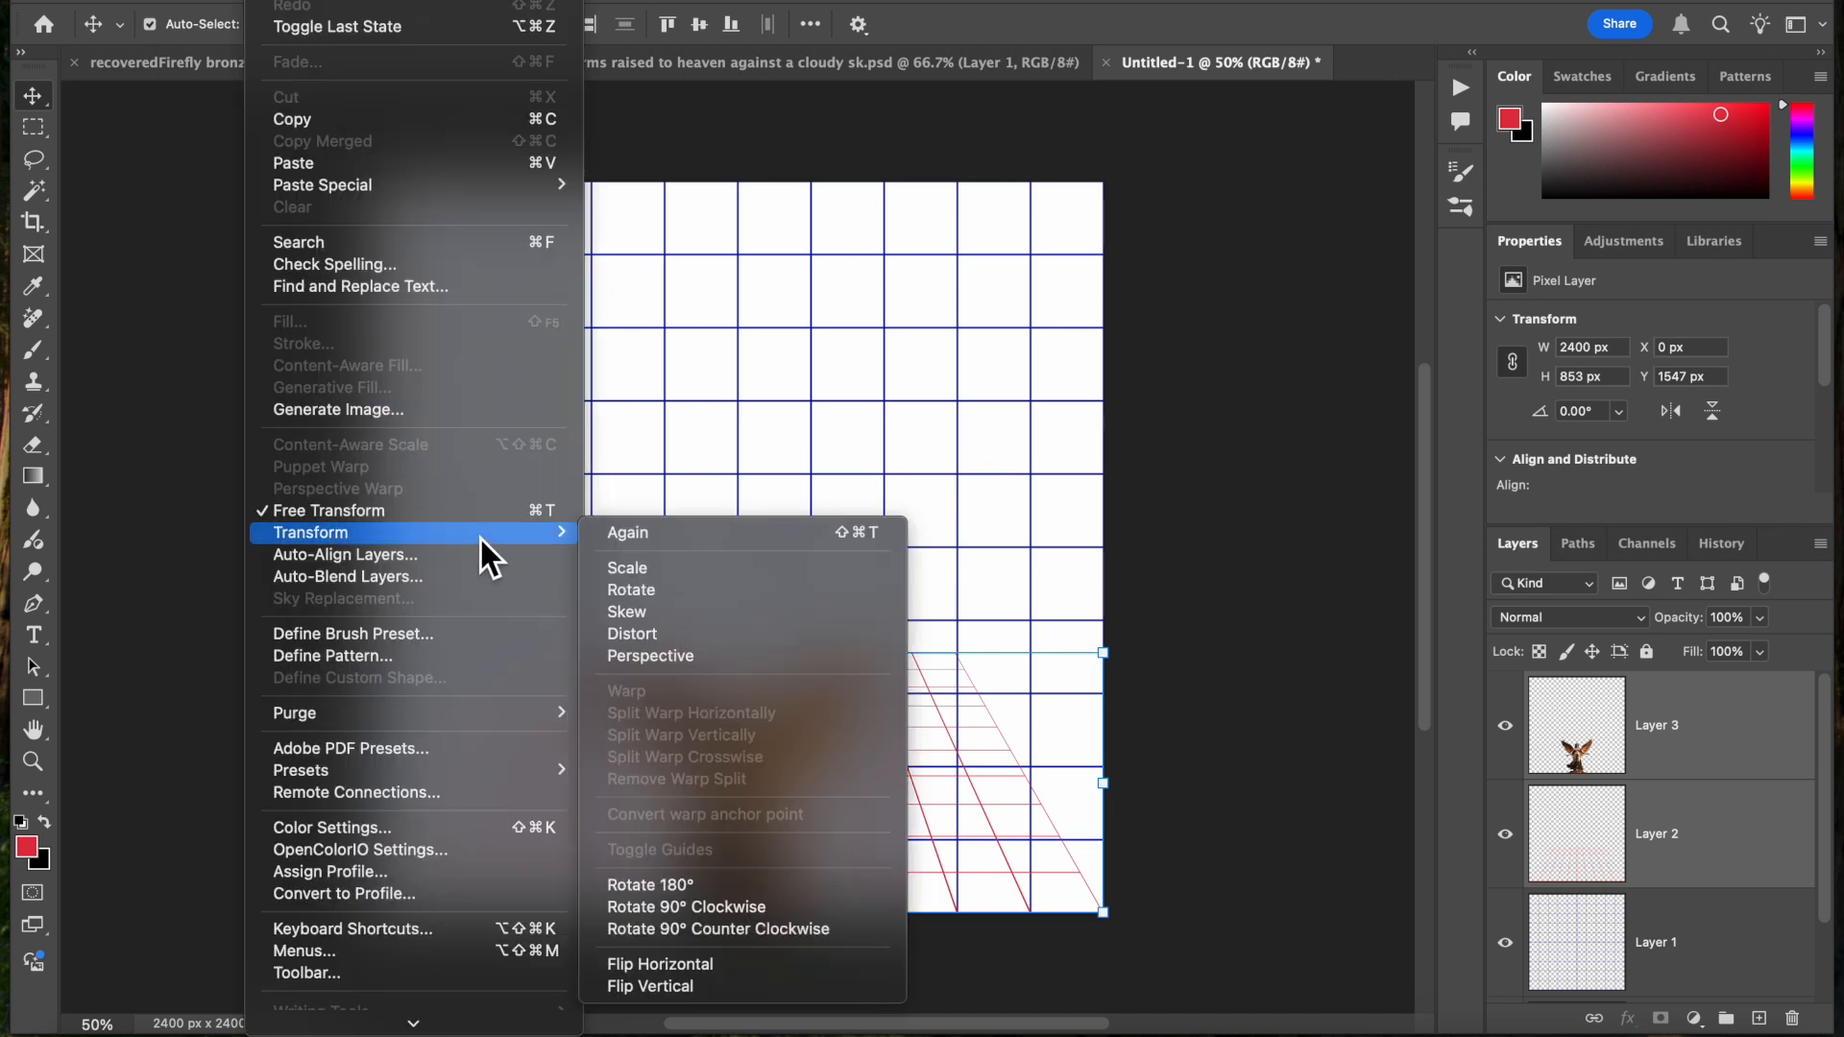
pyautogui.moveTo(498, 534)
pyautogui.click(499, 519)
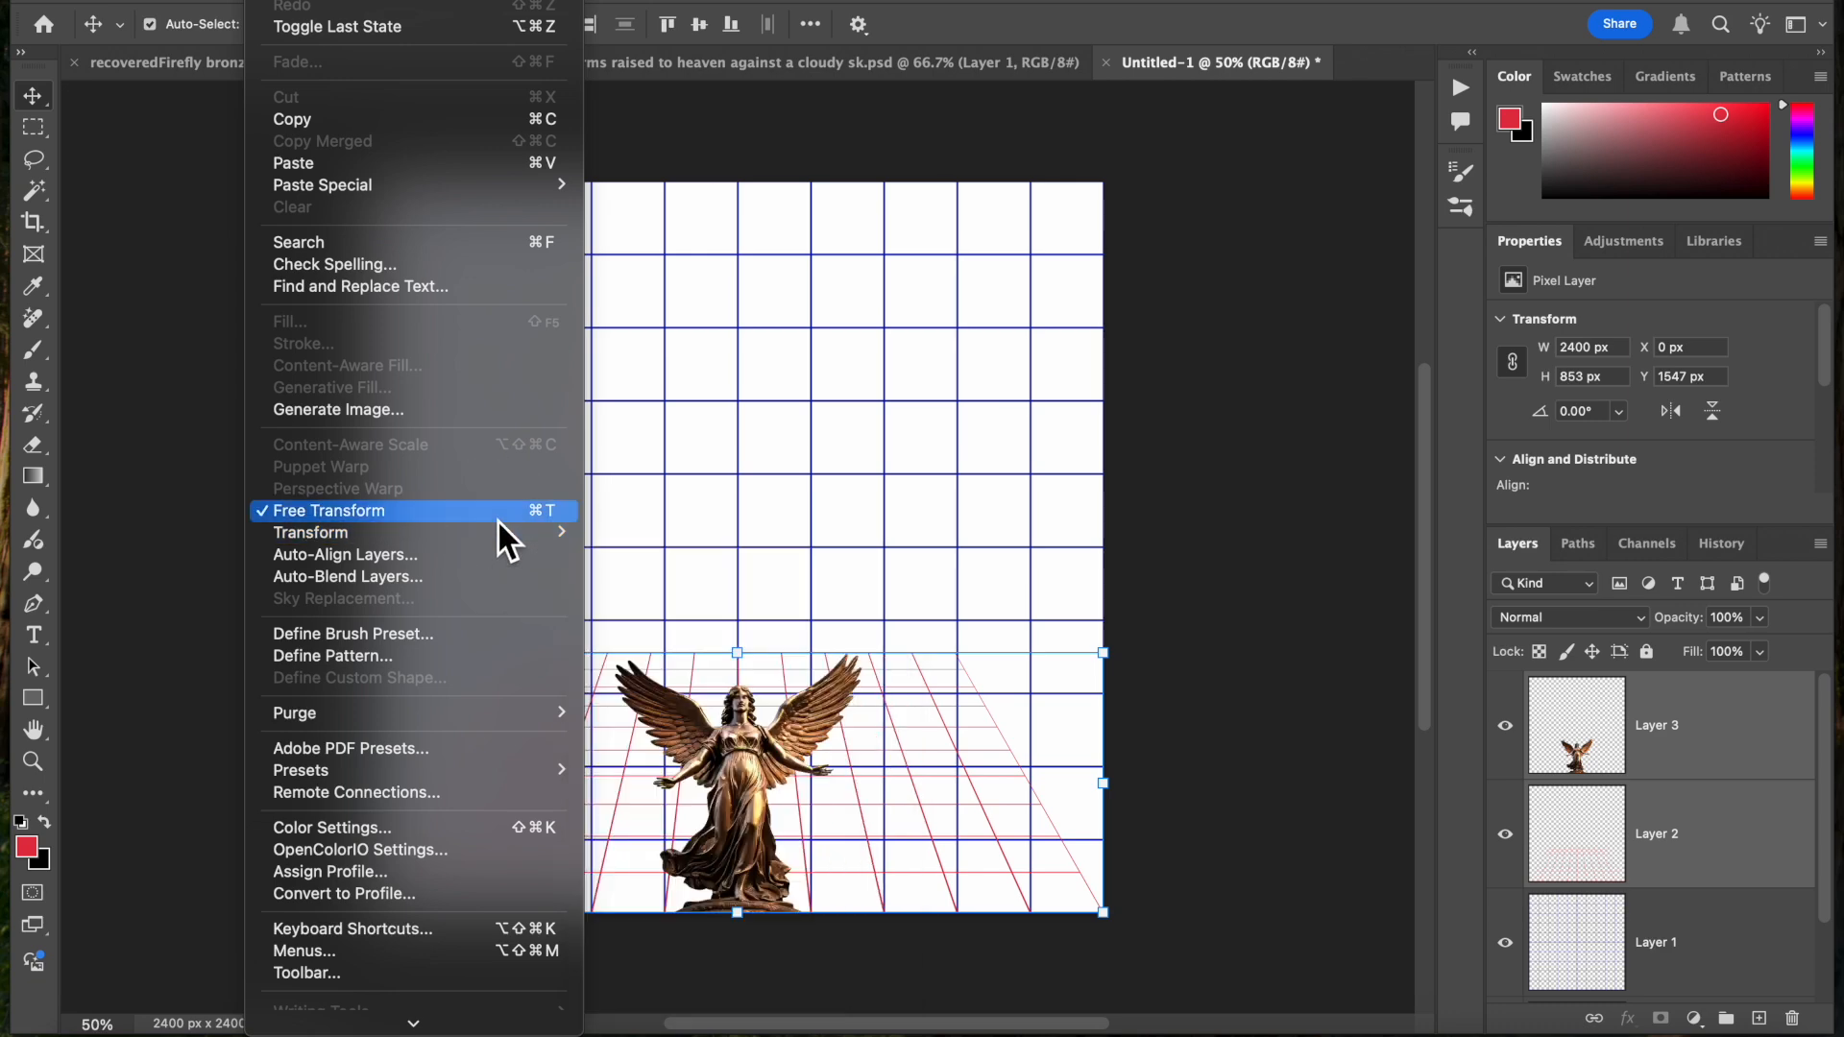
pyautogui.moveTo(733, 656); pyautogui.dragTo(696, 183)
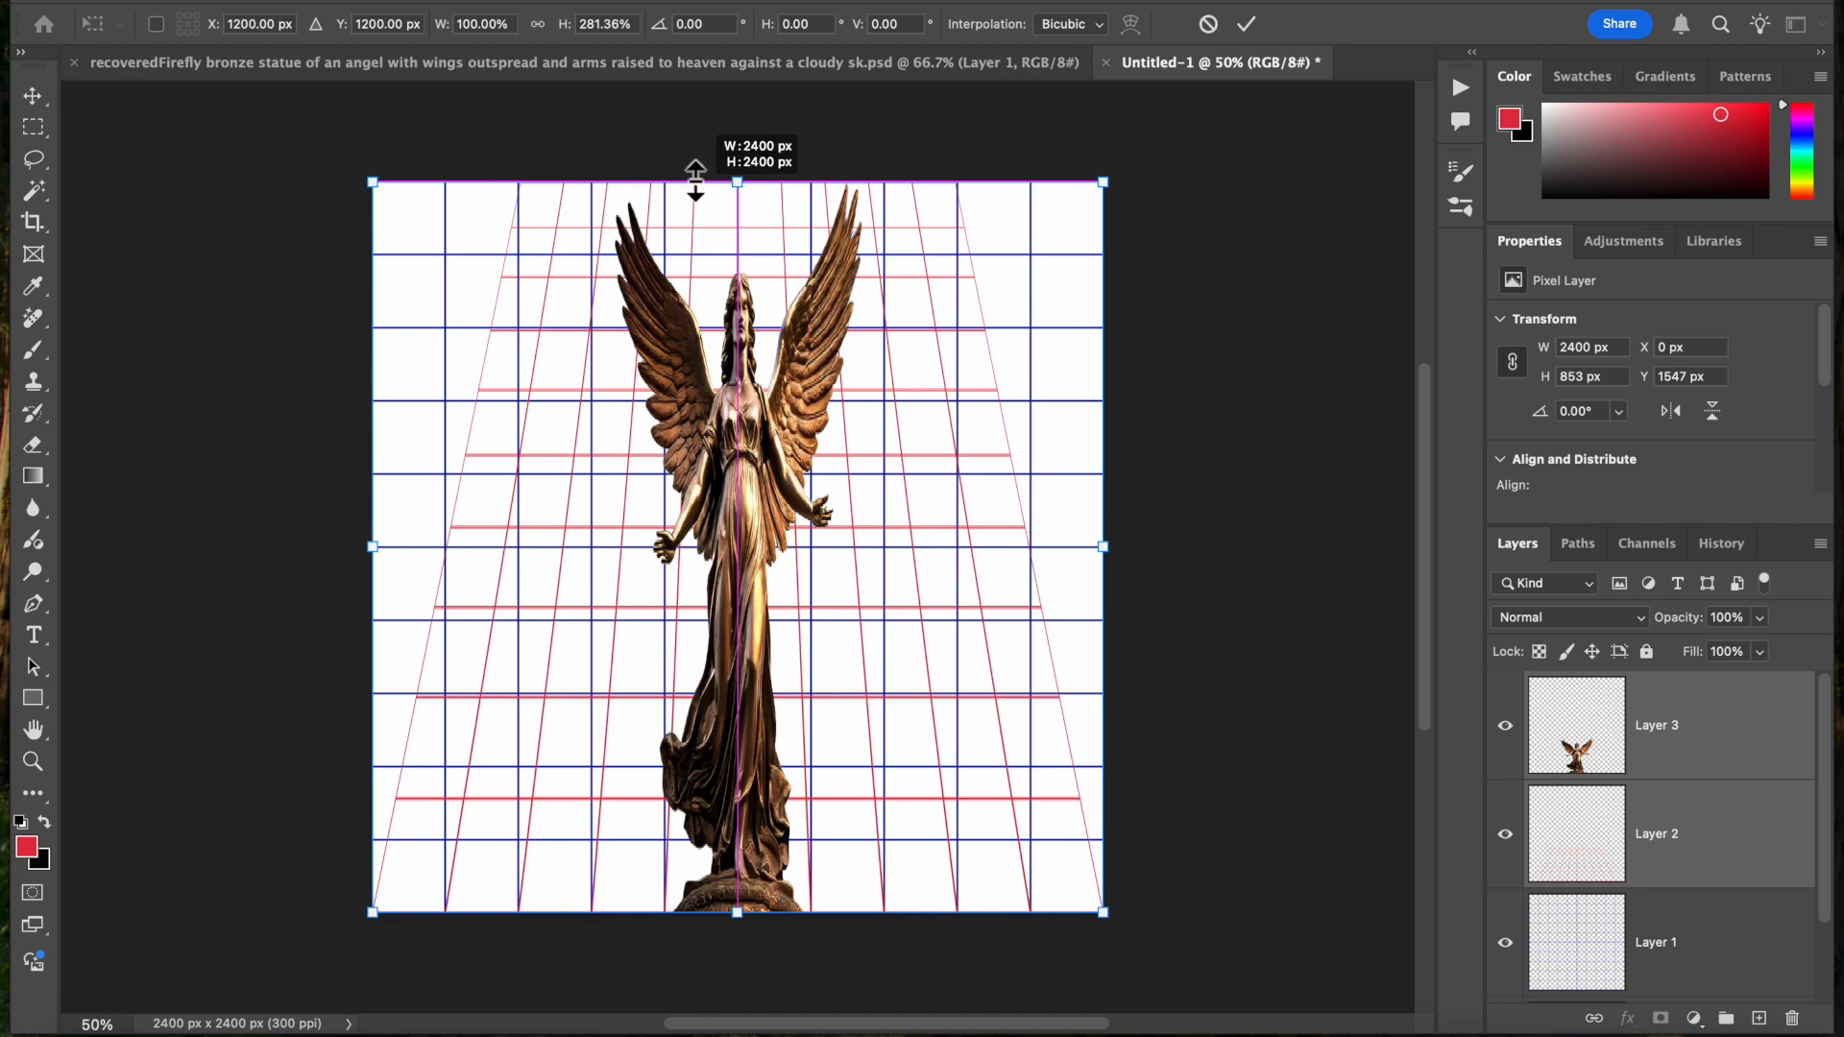
pyautogui.moveTo(696, 181); pyautogui.dragTo(696, 181)
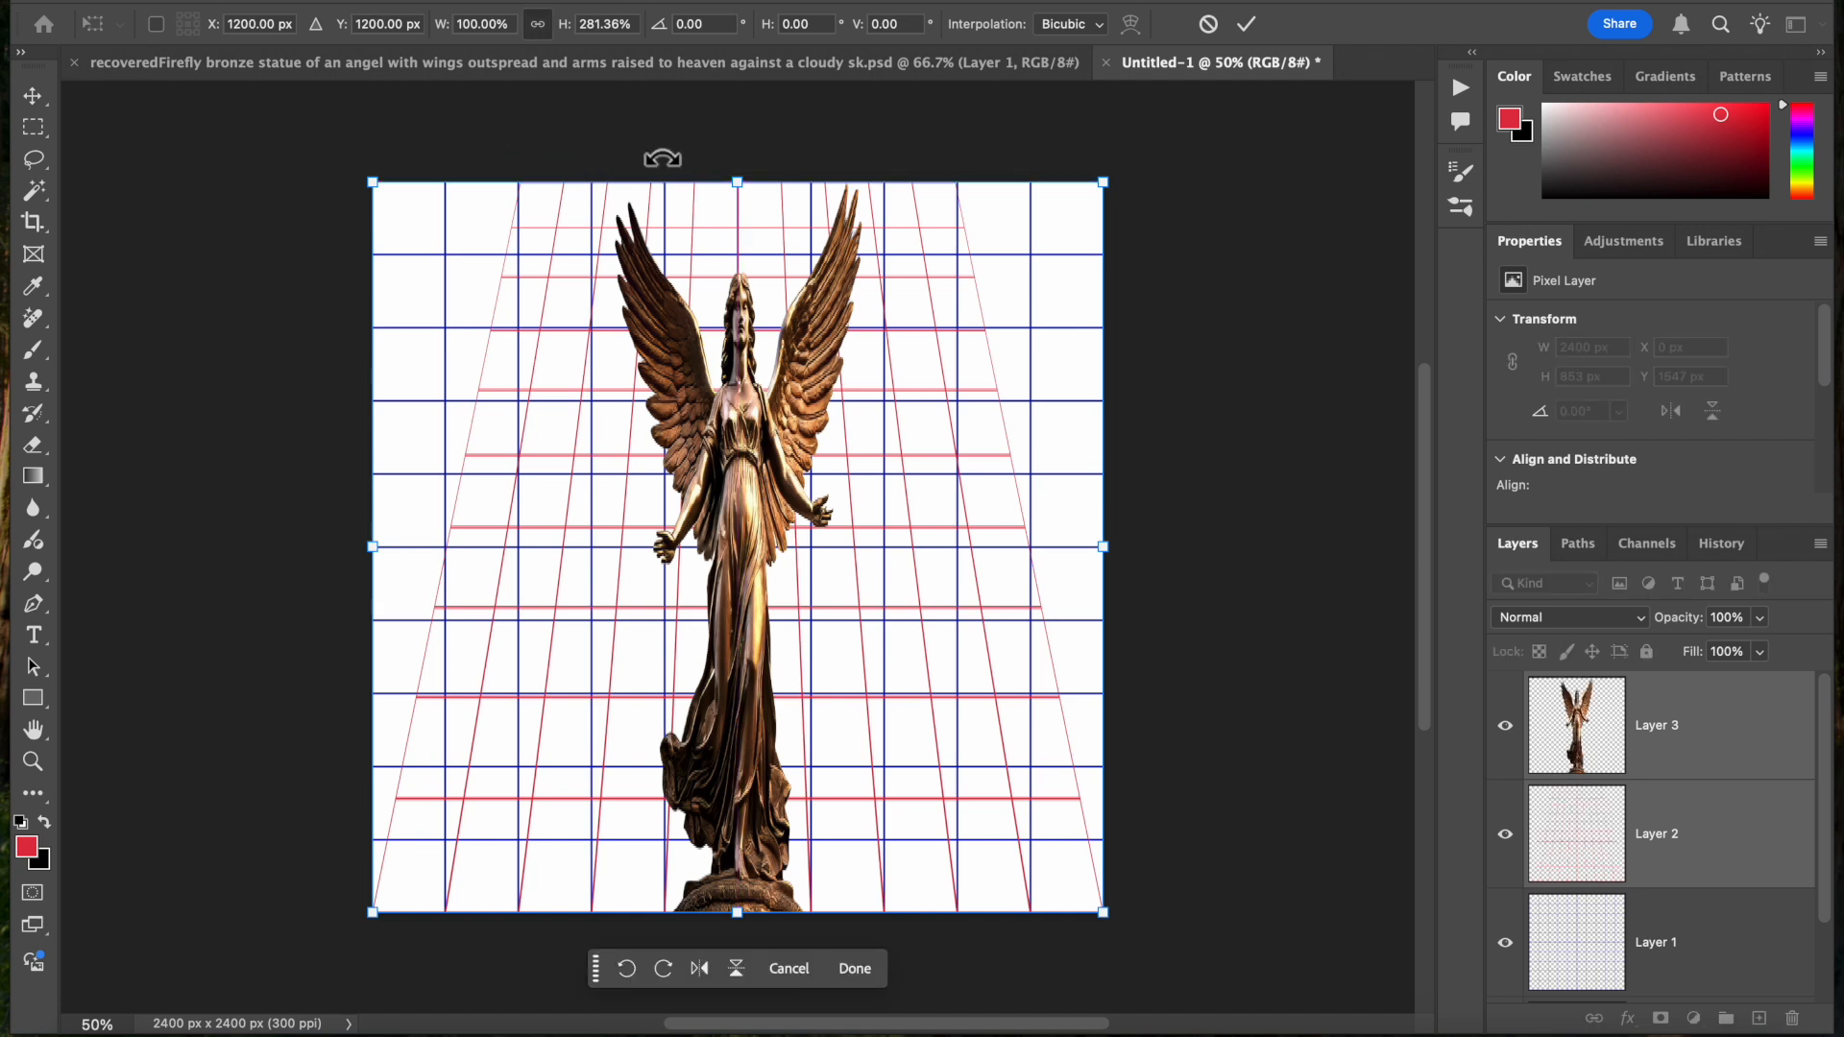
pyautogui.click(1246, 24)
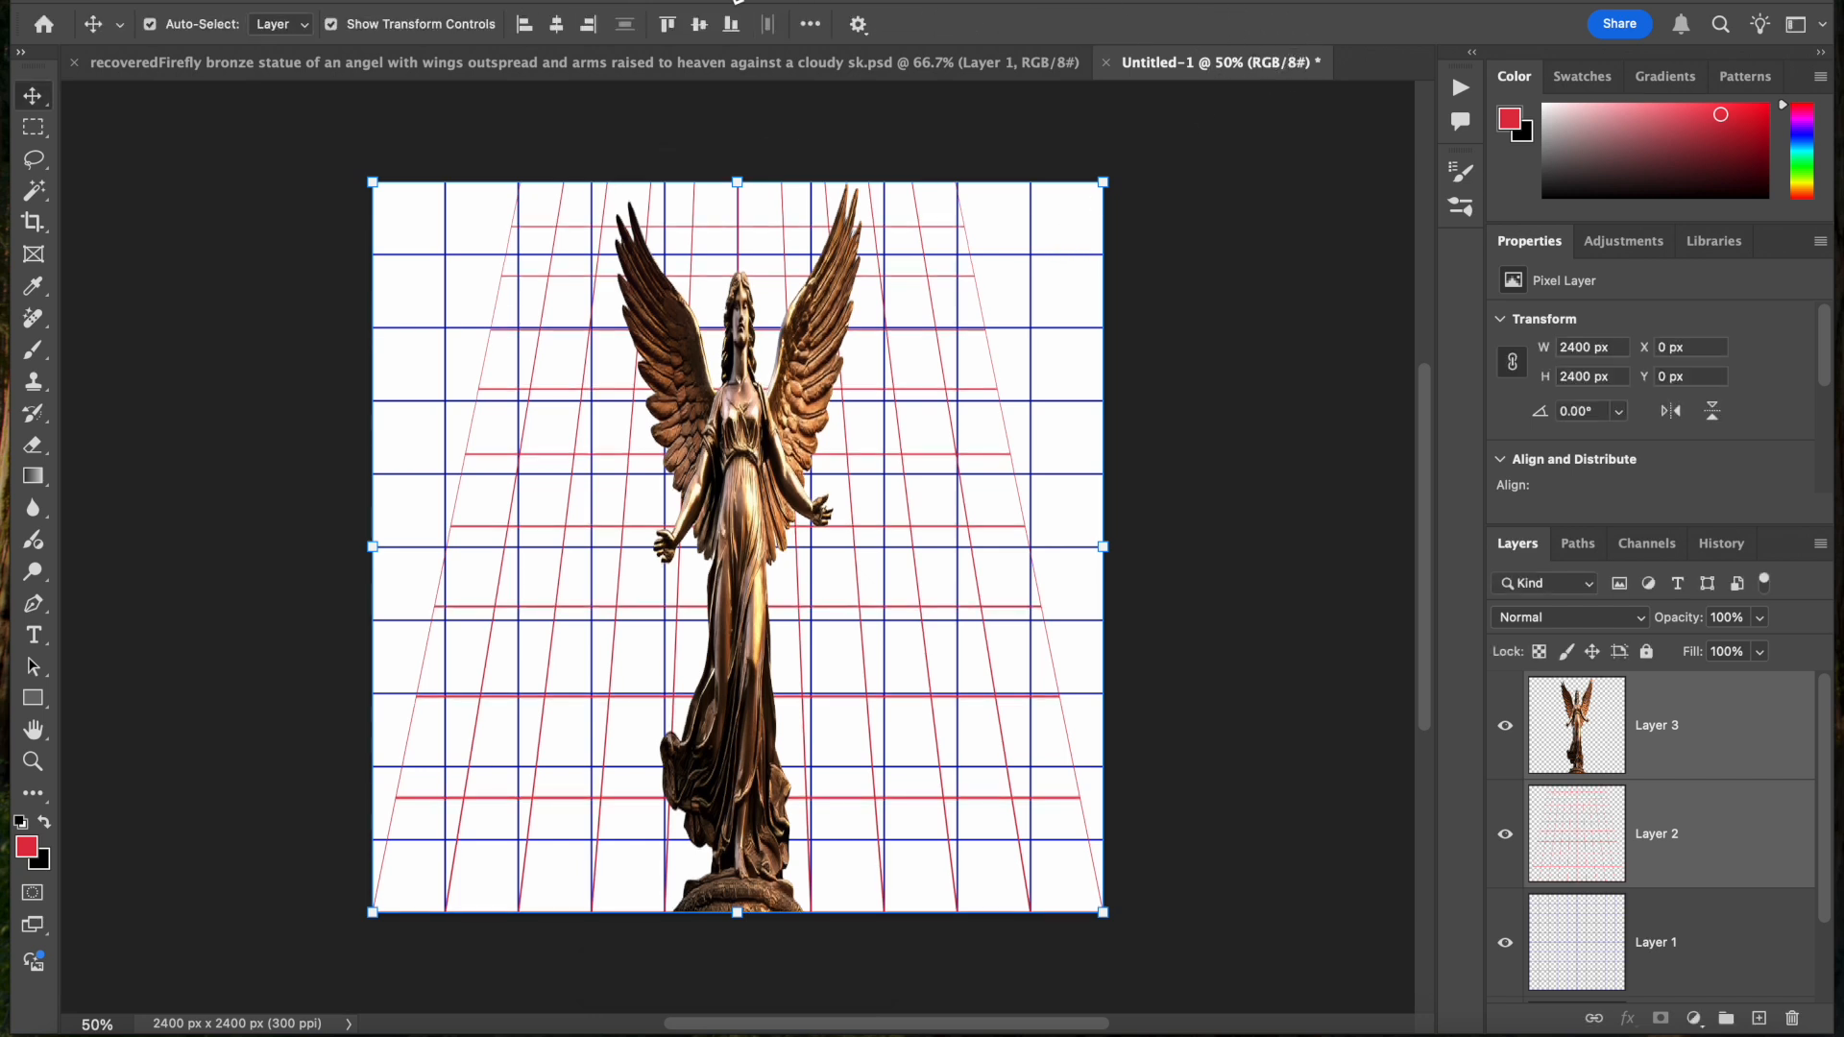
# Apply a Perspective transform to Layers 2 and 3, widening the upper edge by about 18.9° until the red grid matches the blue grid
pyautogui.click(266, 1)
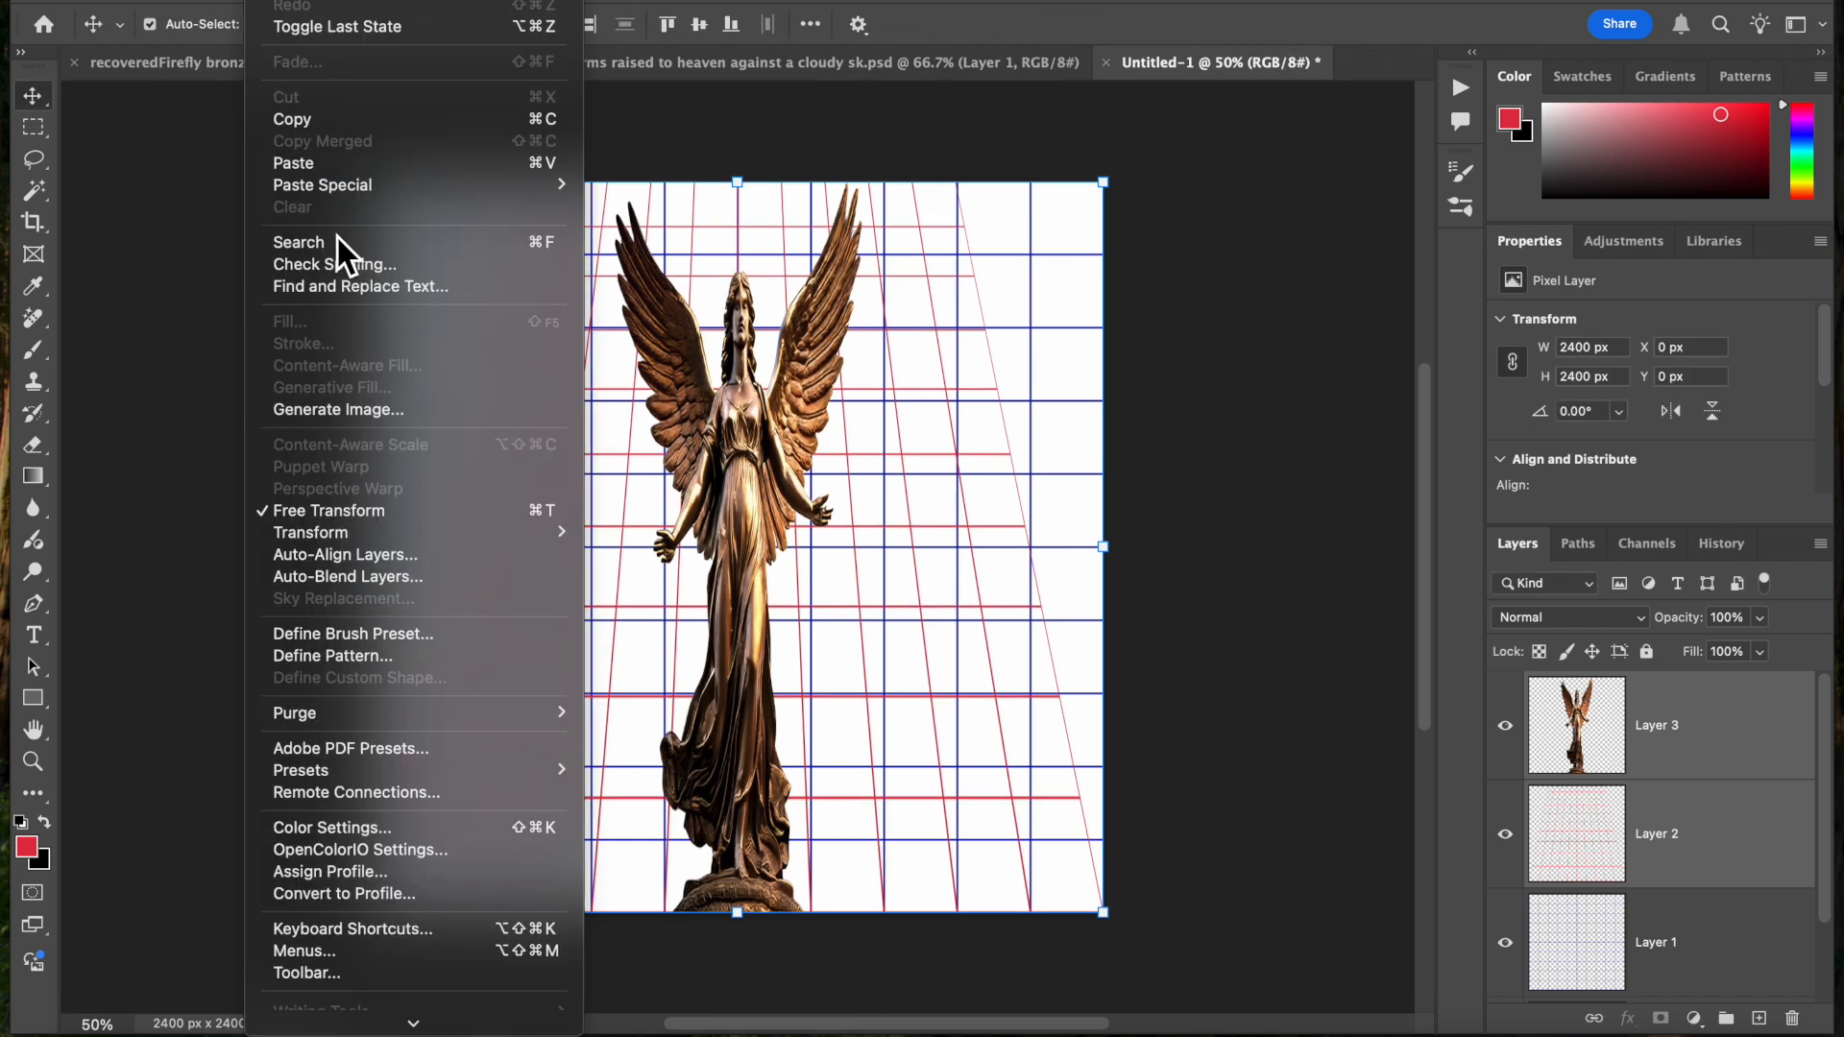
pyautogui.moveTo(355, 534)
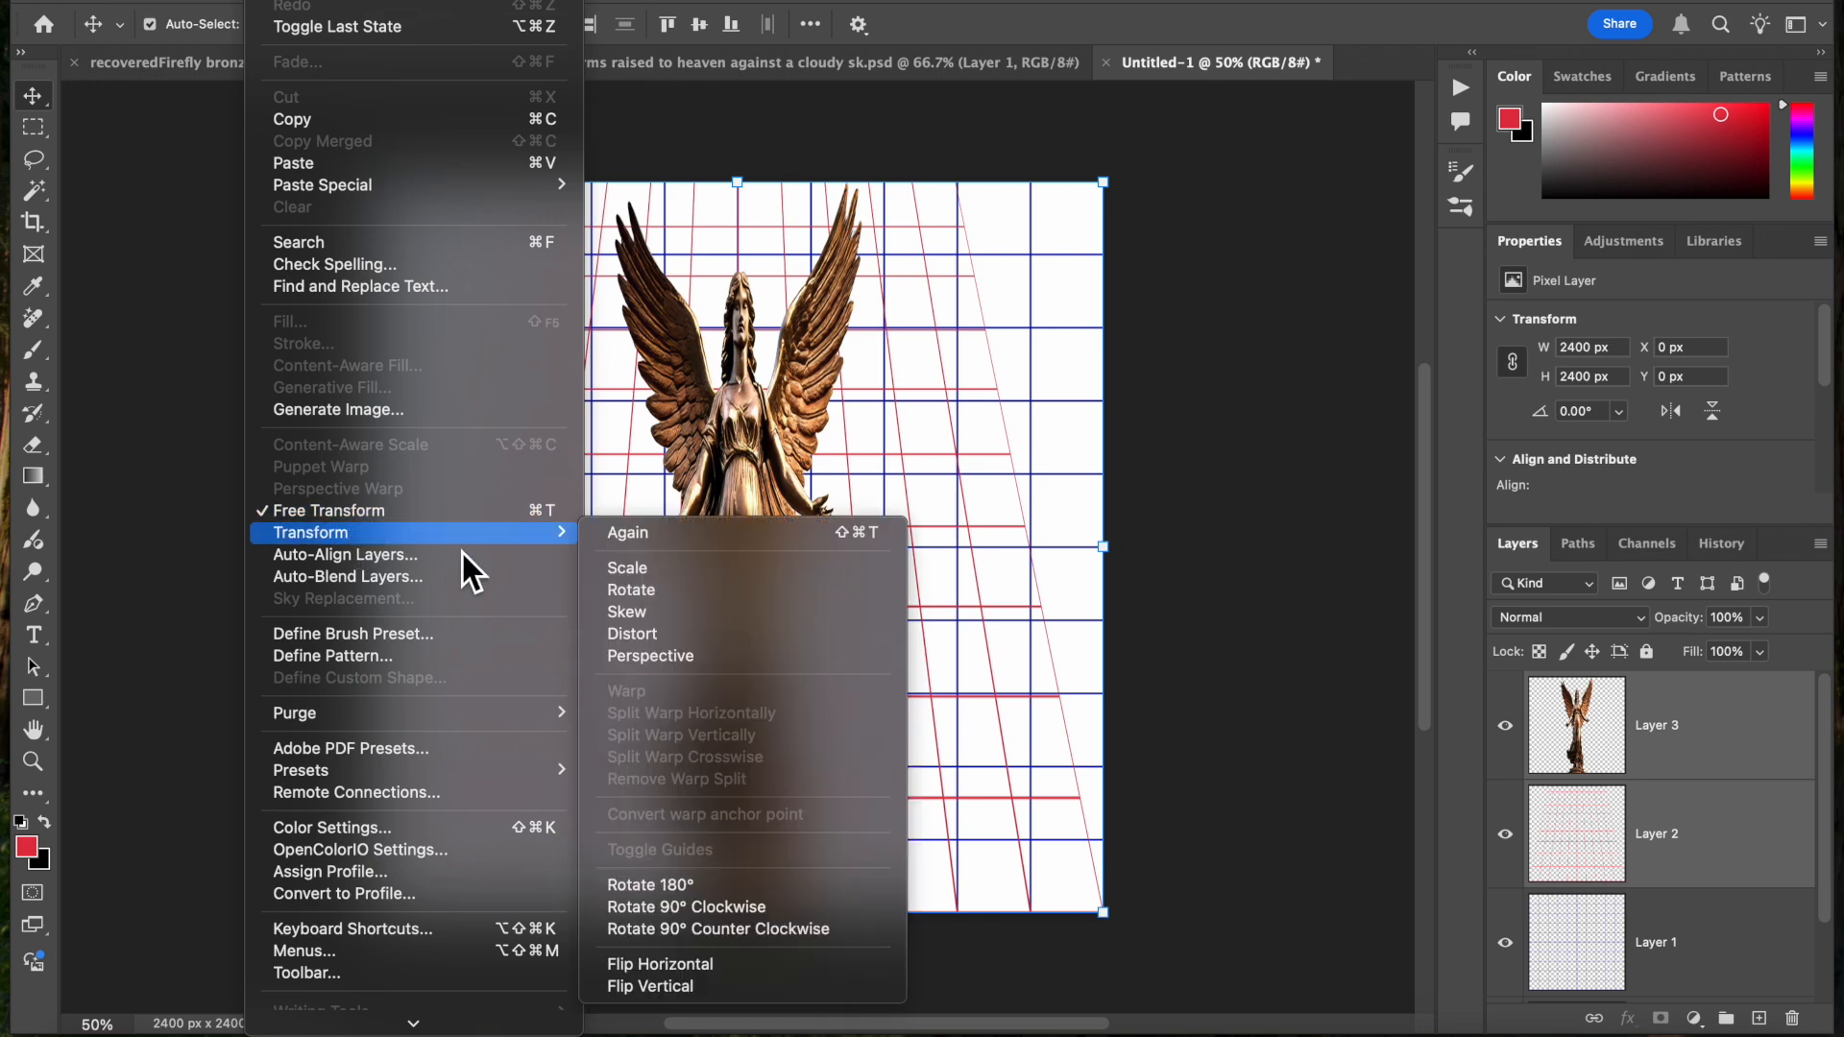
pyautogui.click(655, 658)
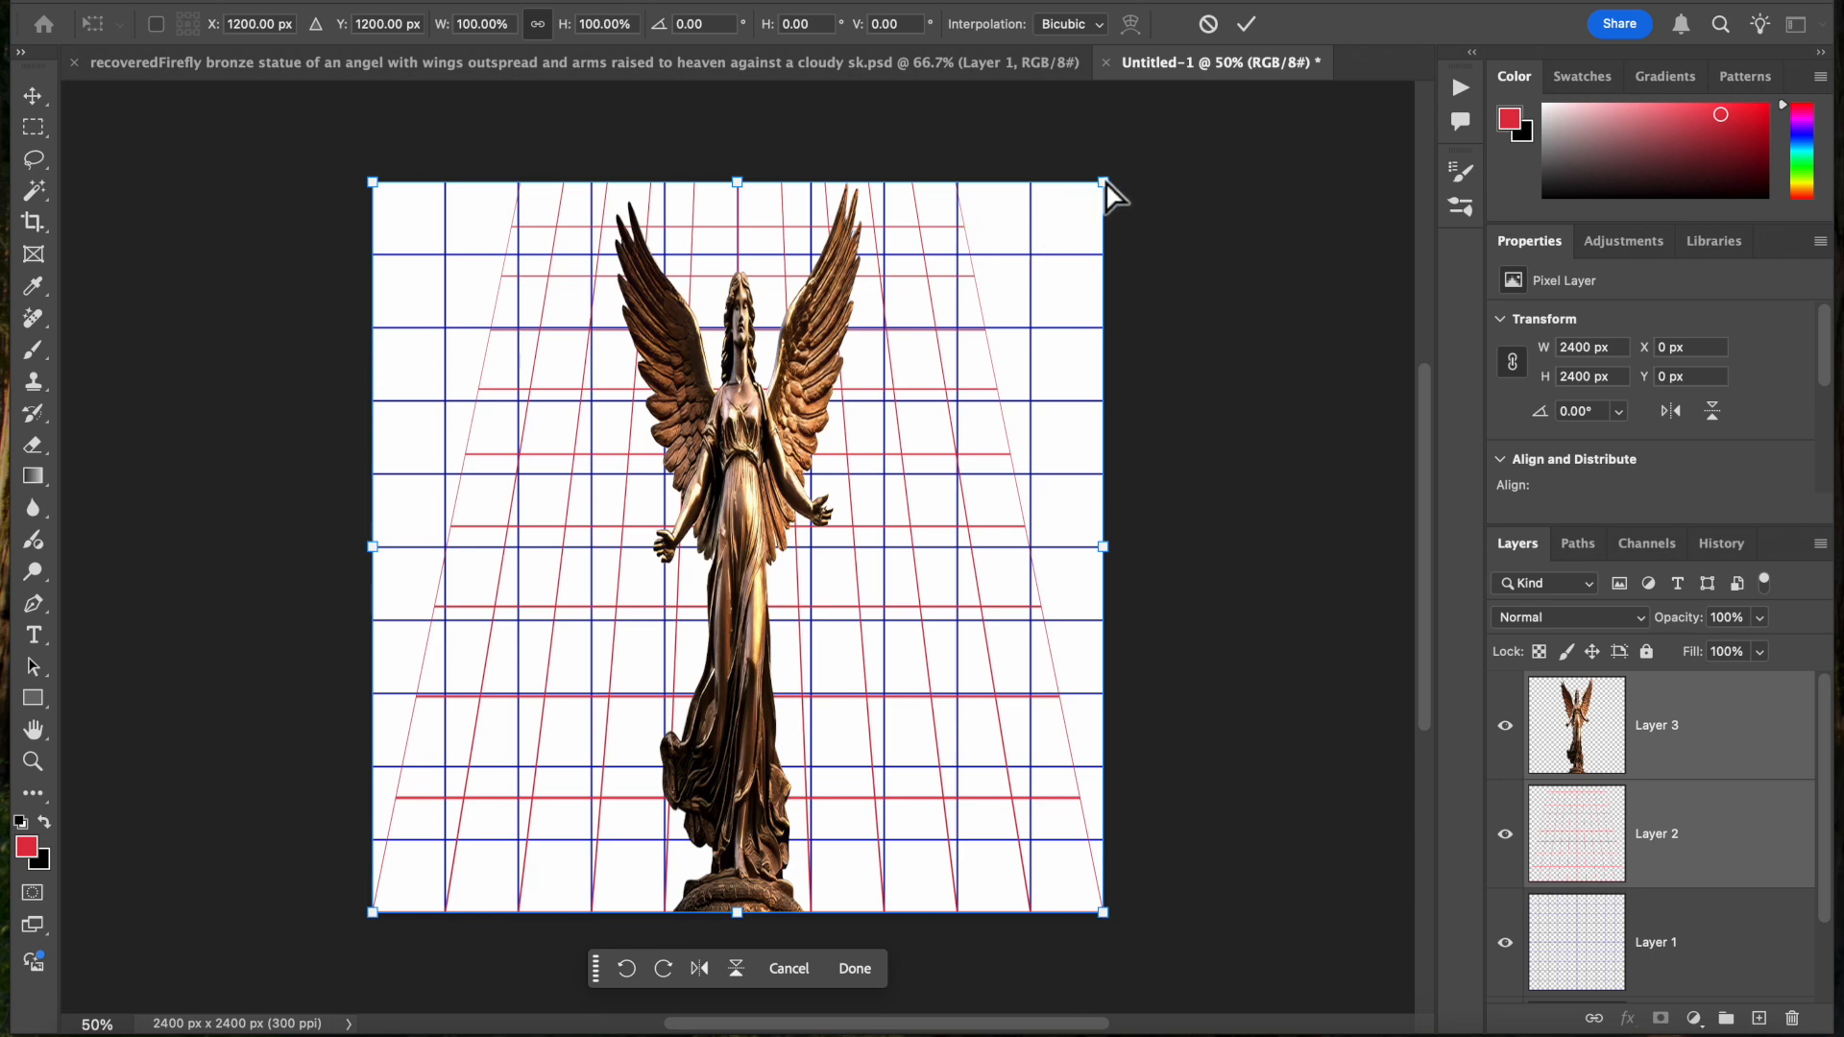
pyautogui.moveTo(1106, 186); pyautogui.dragTo(1356, 206)
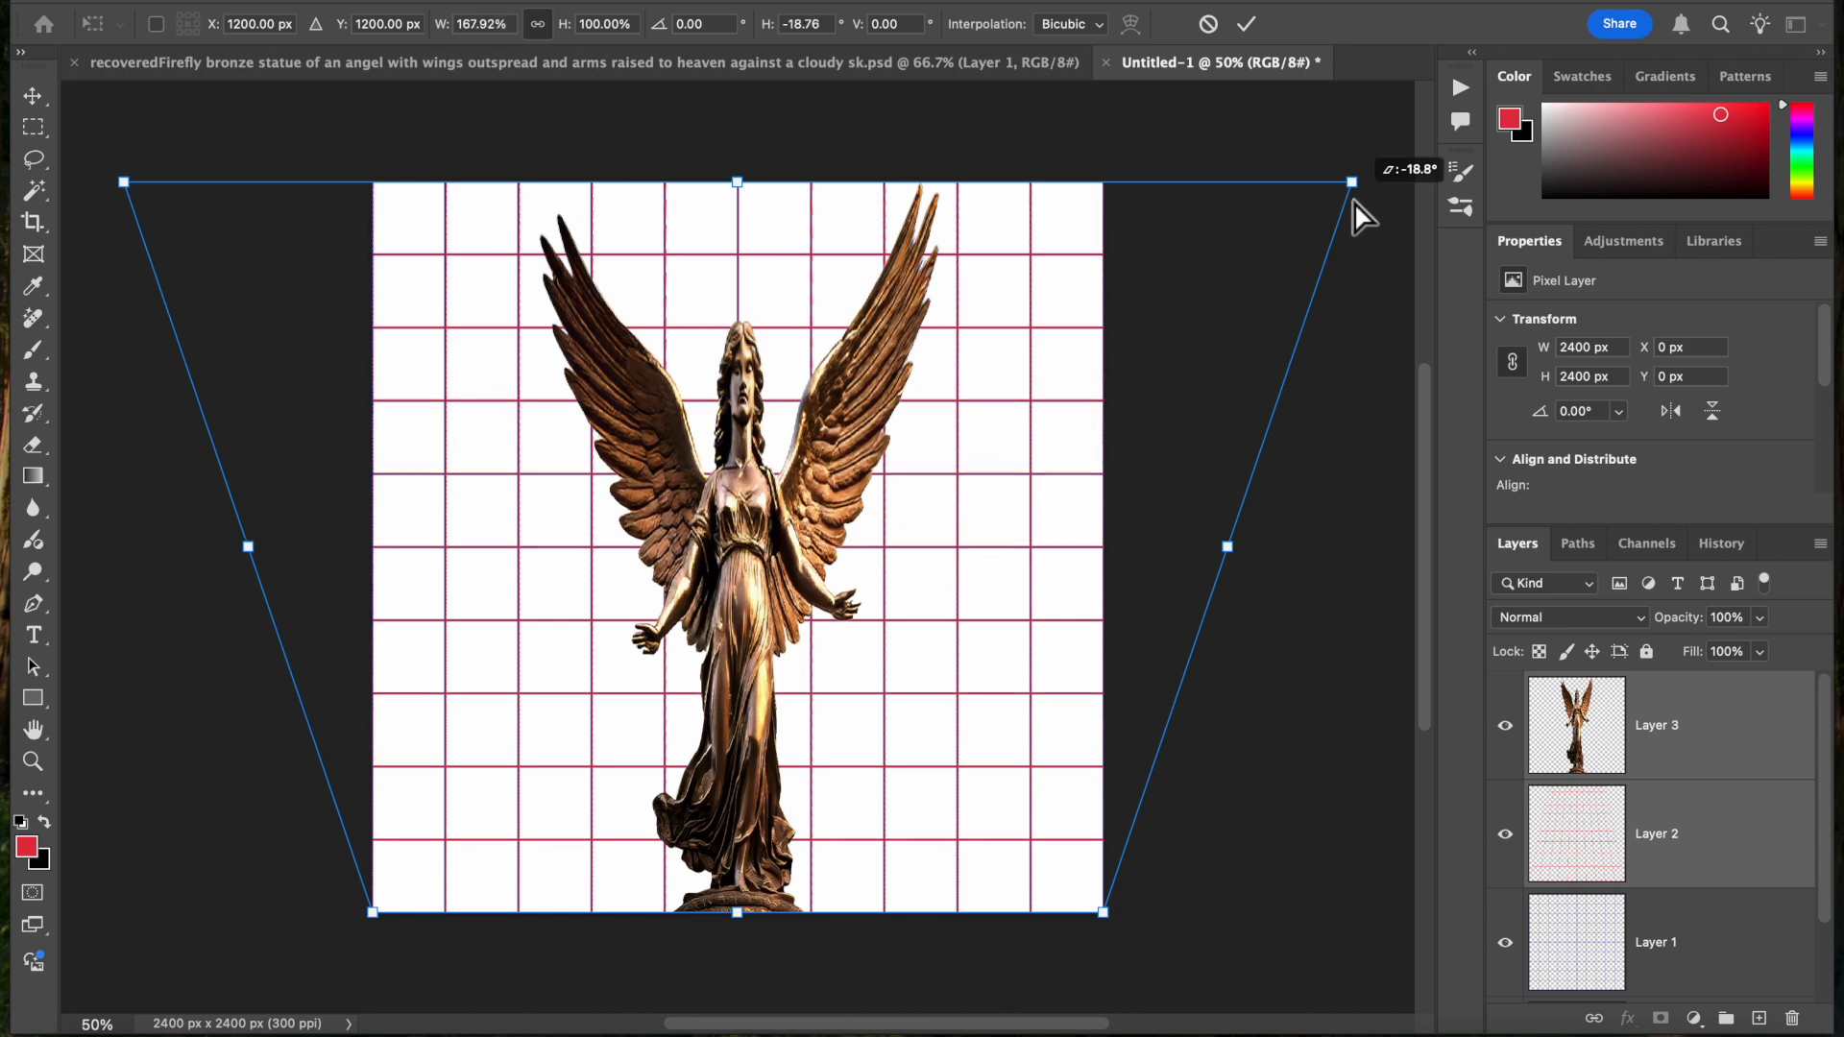
pyautogui.moveTo(1356, 205); pyautogui.dragTo(1355, 203)
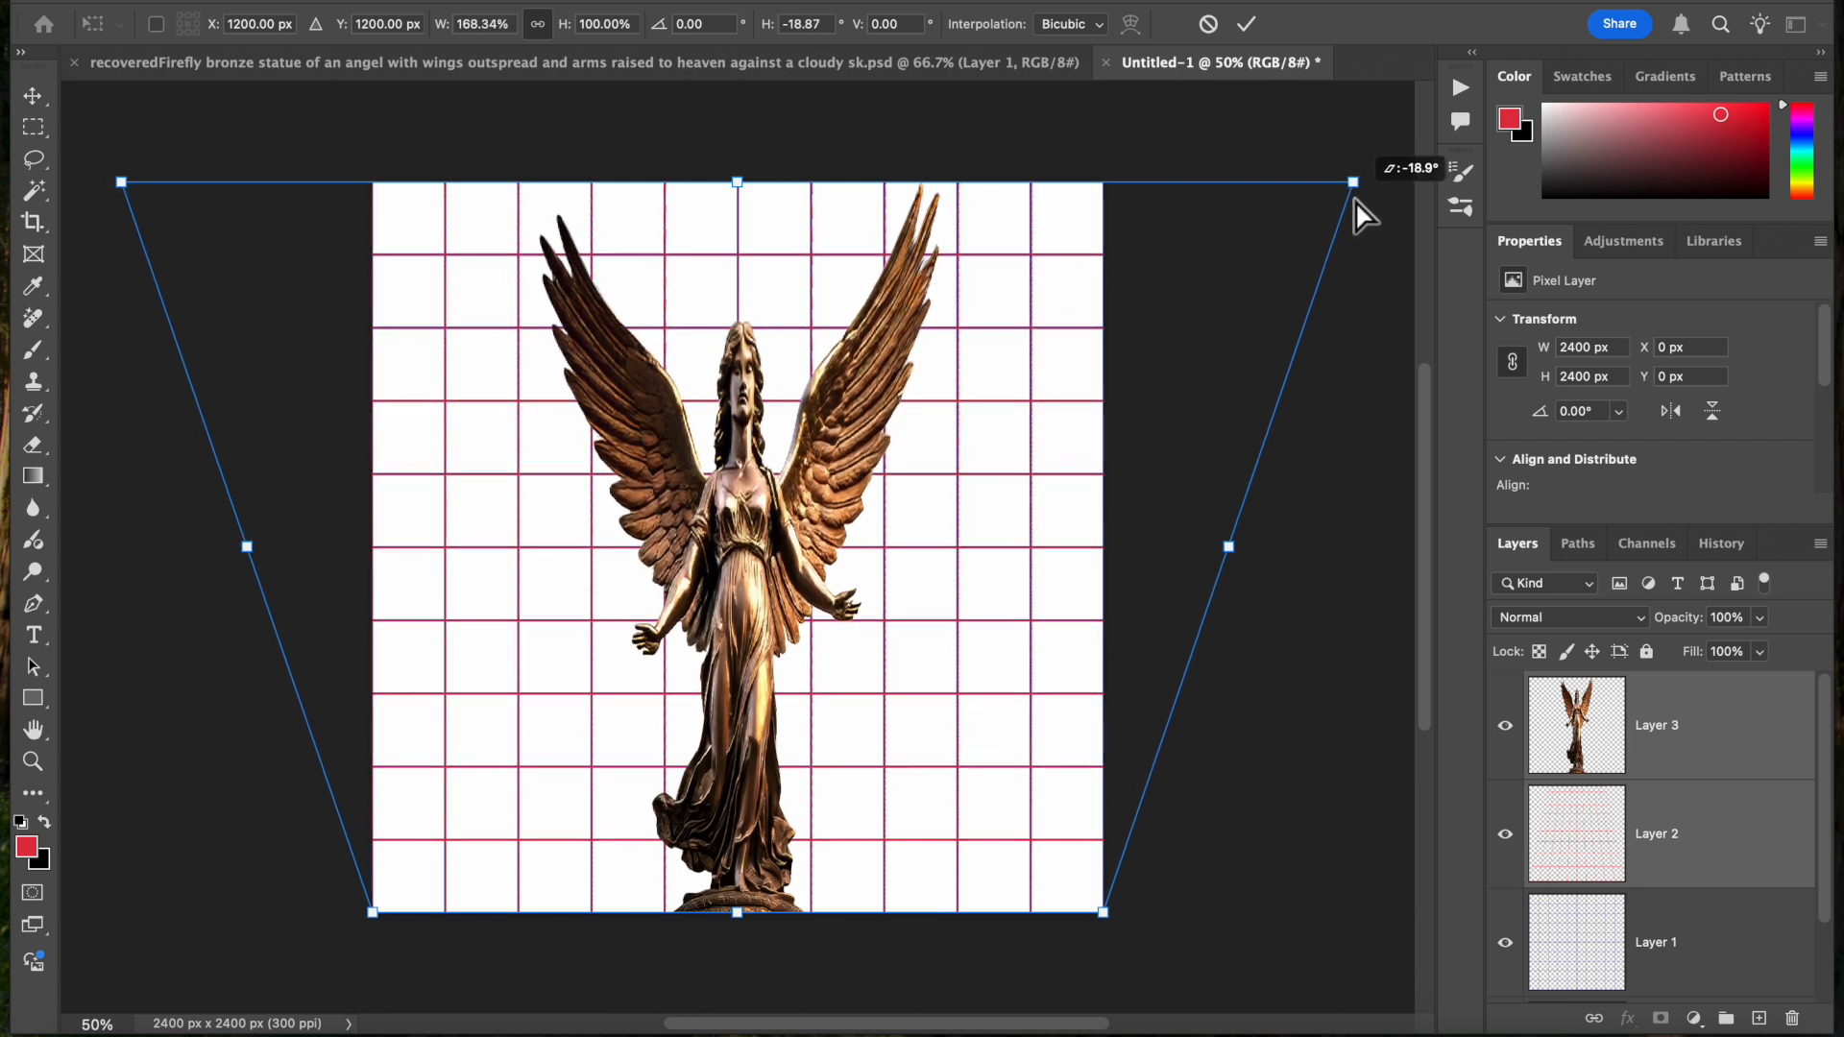
pyautogui.moveTo(1356, 200); pyautogui.dragTo(1356, 200)
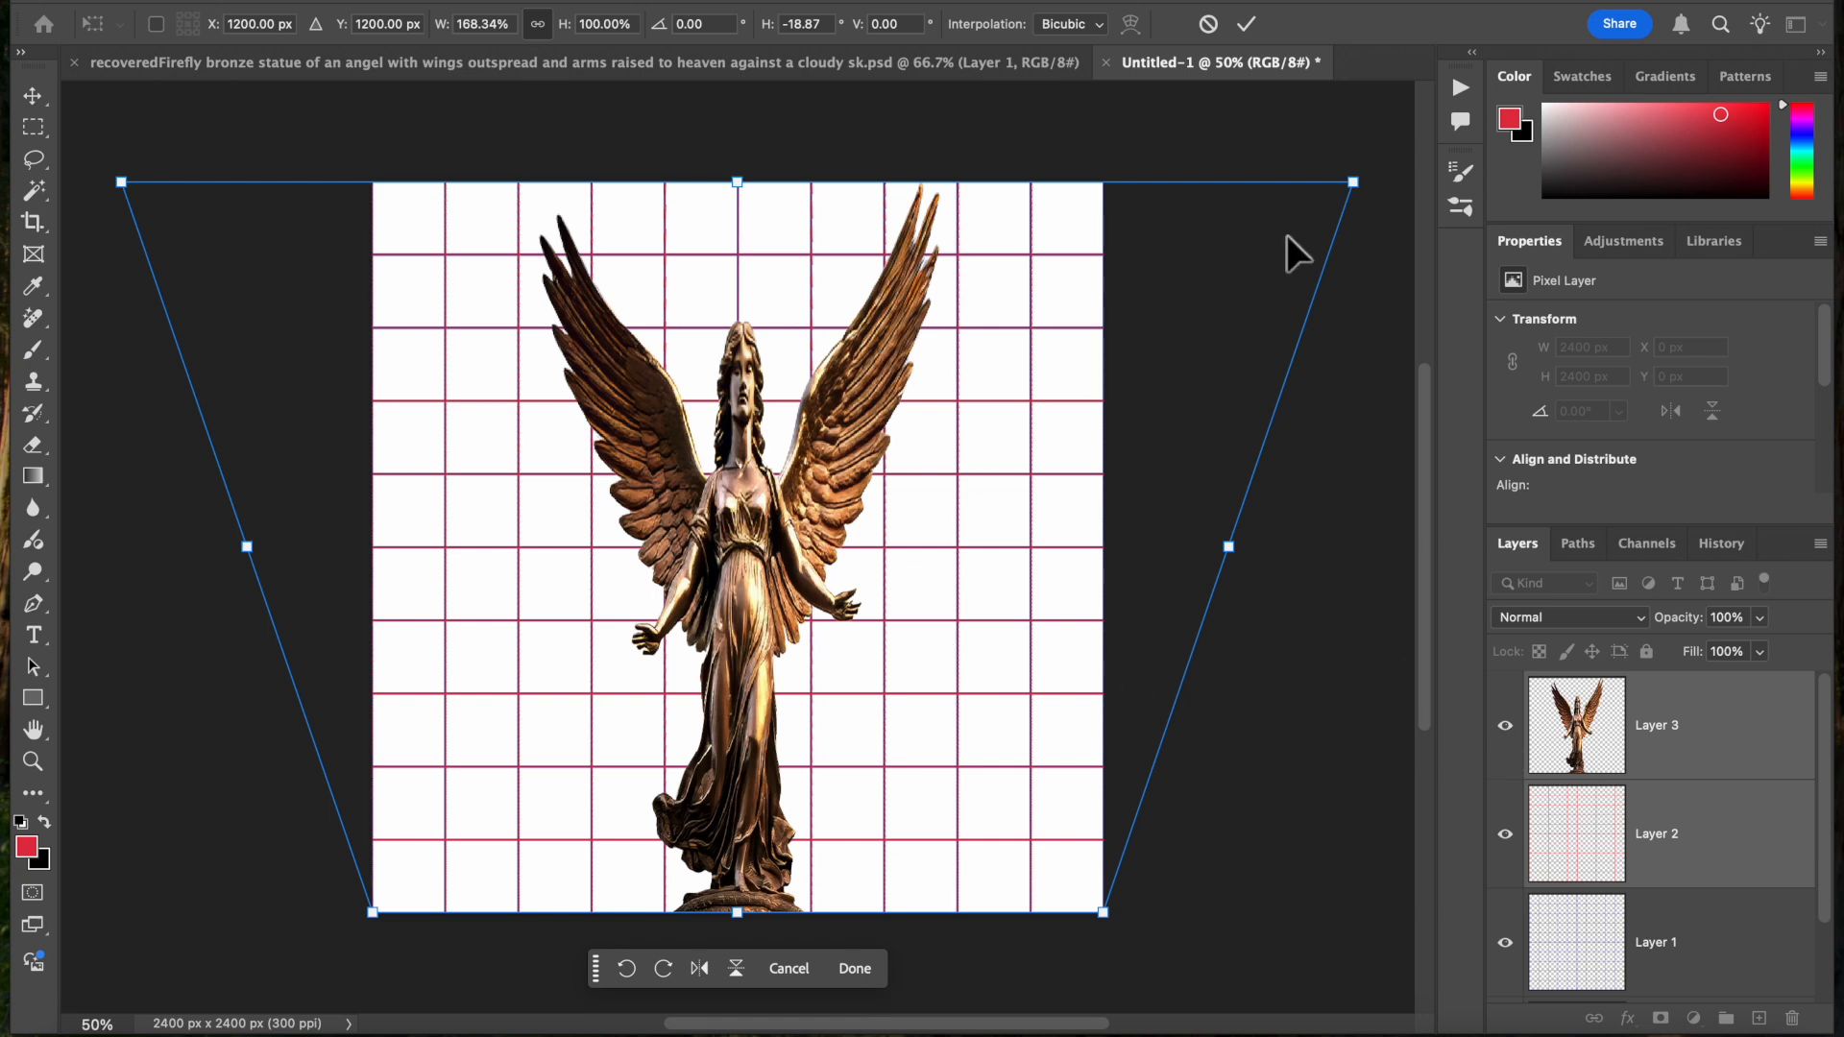
pyautogui.click(1247, 35)
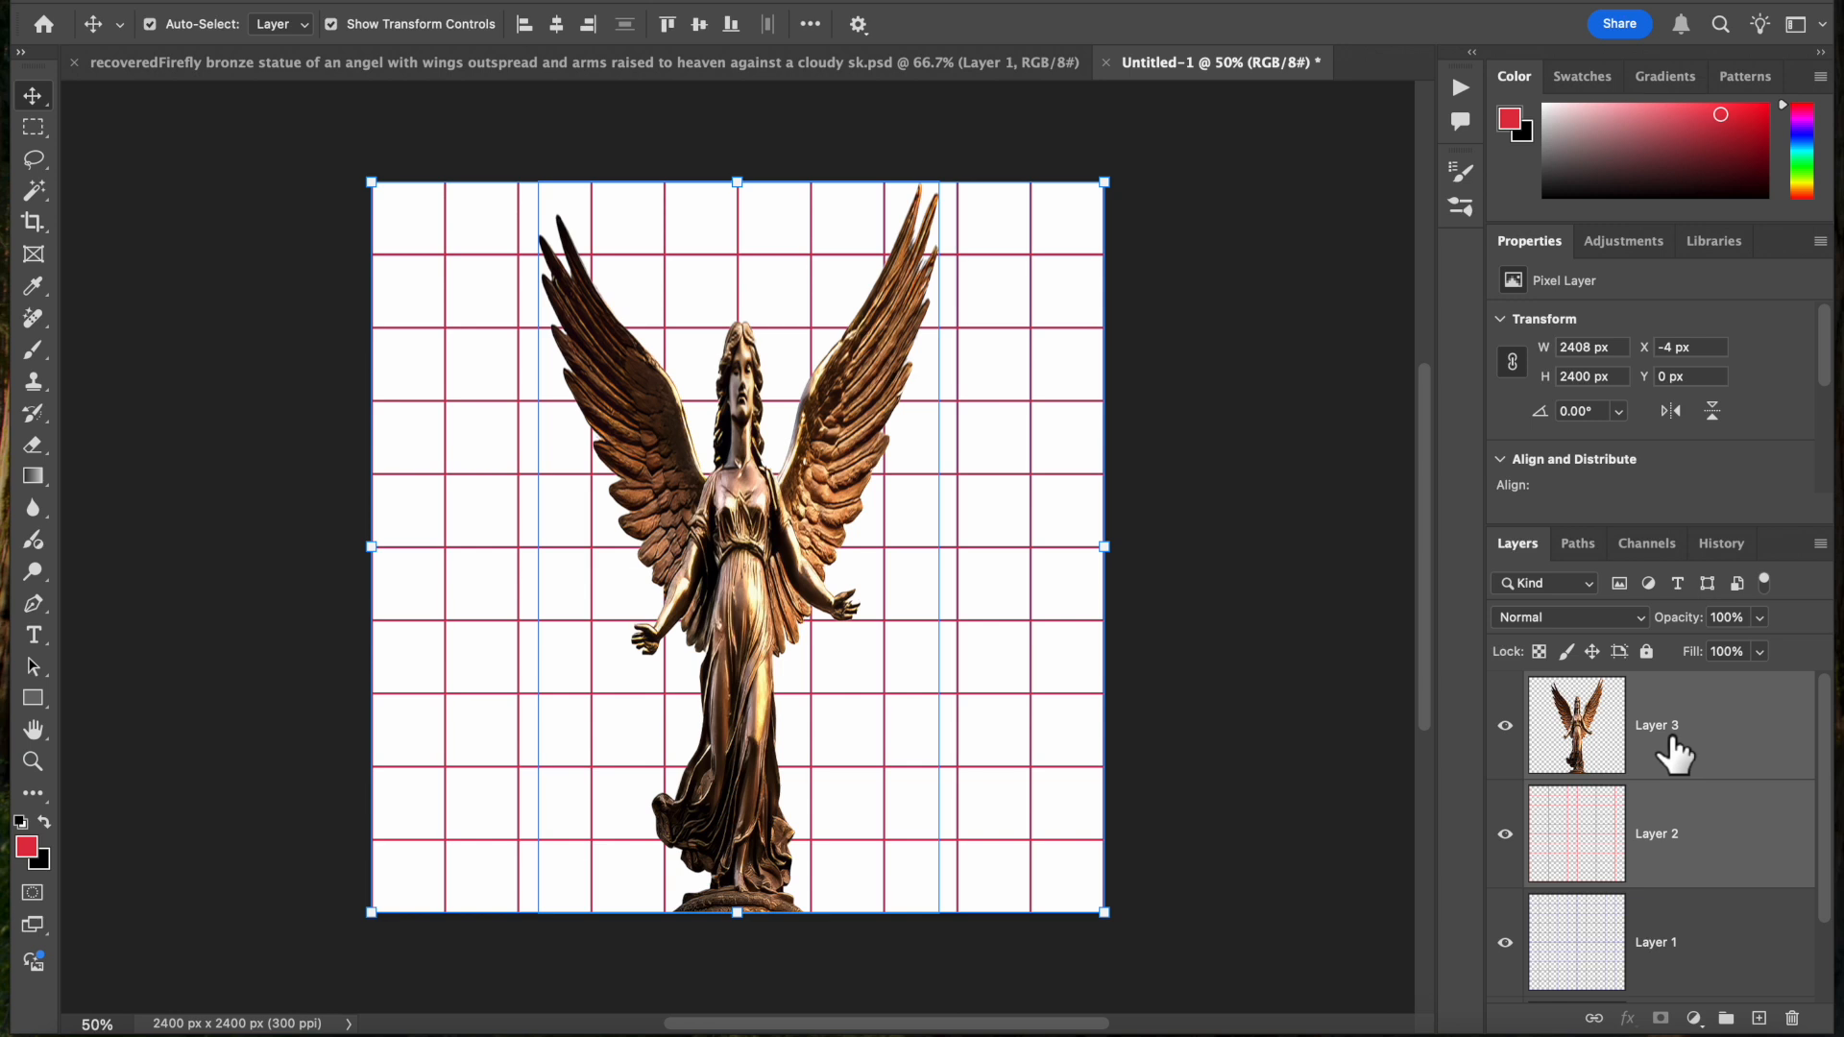
pyautogui.click(1708, 734)
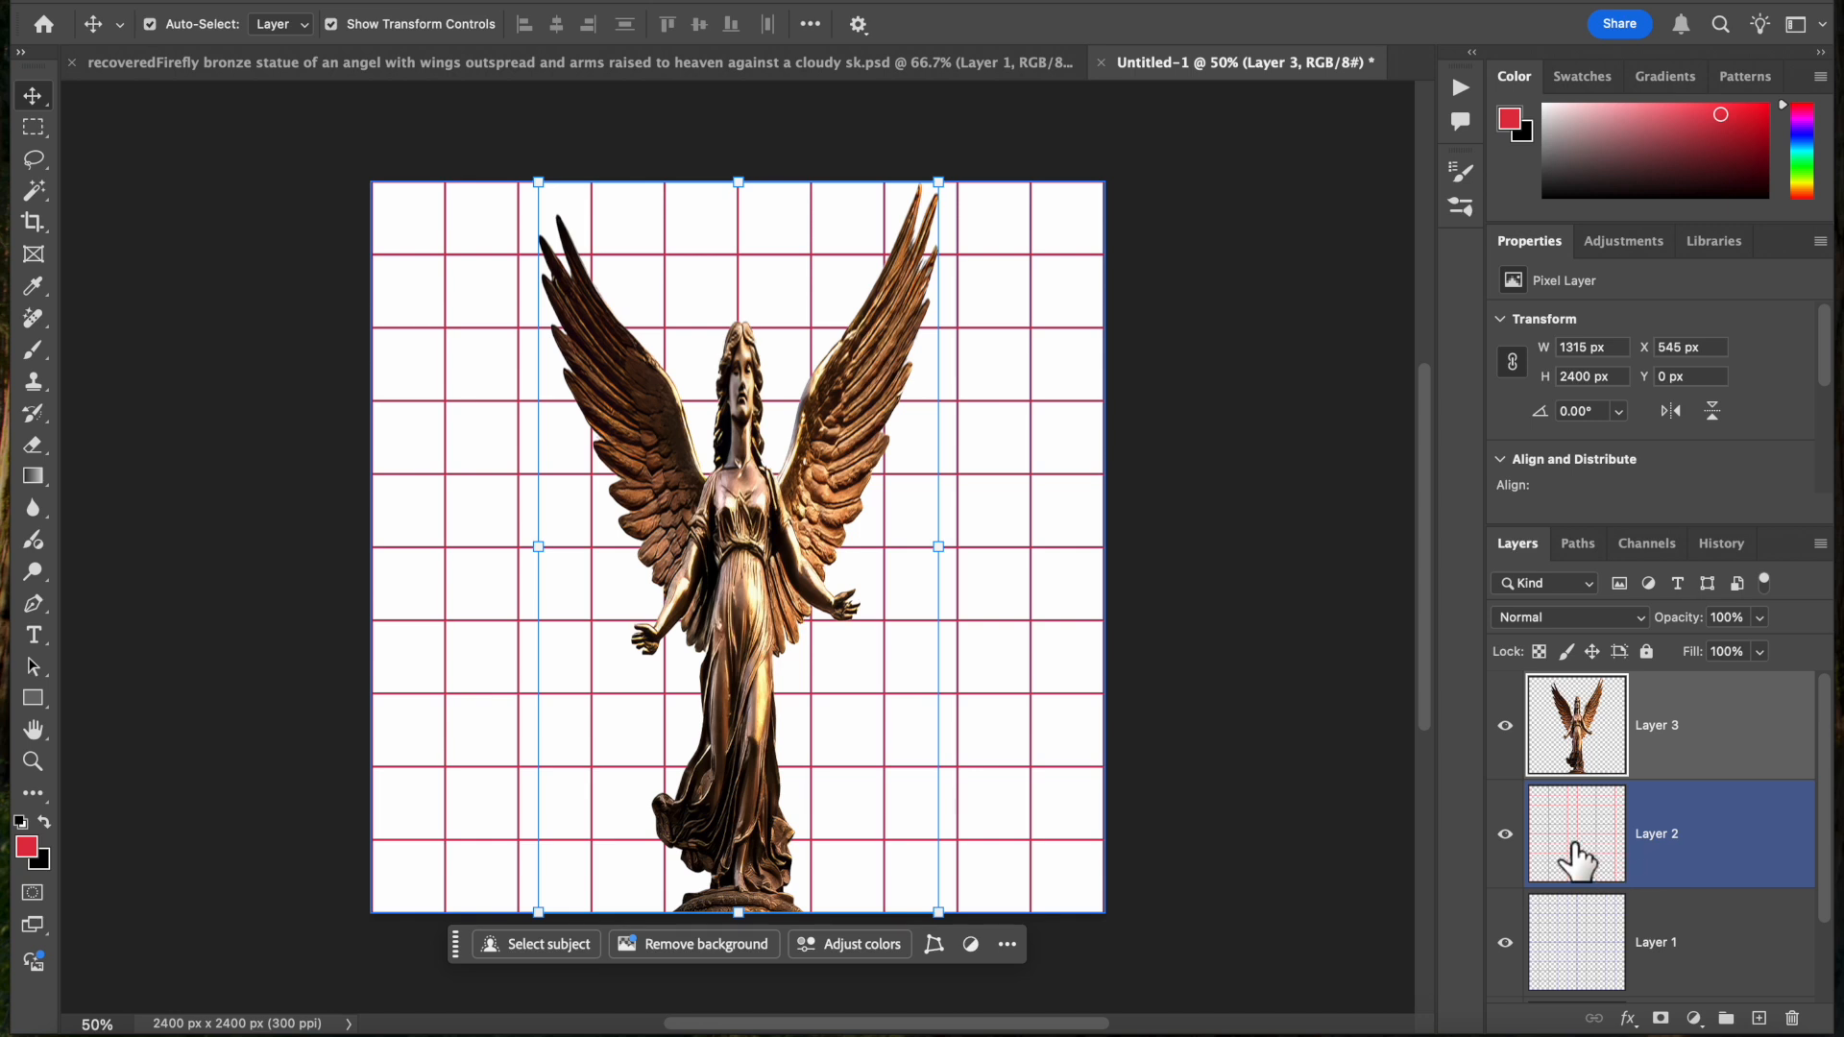
# Add a new empty layer and move it above the angel statue to the front of the layer stack
pyautogui.moveTo(1568, 722); pyautogui.dragTo(1563, 712)
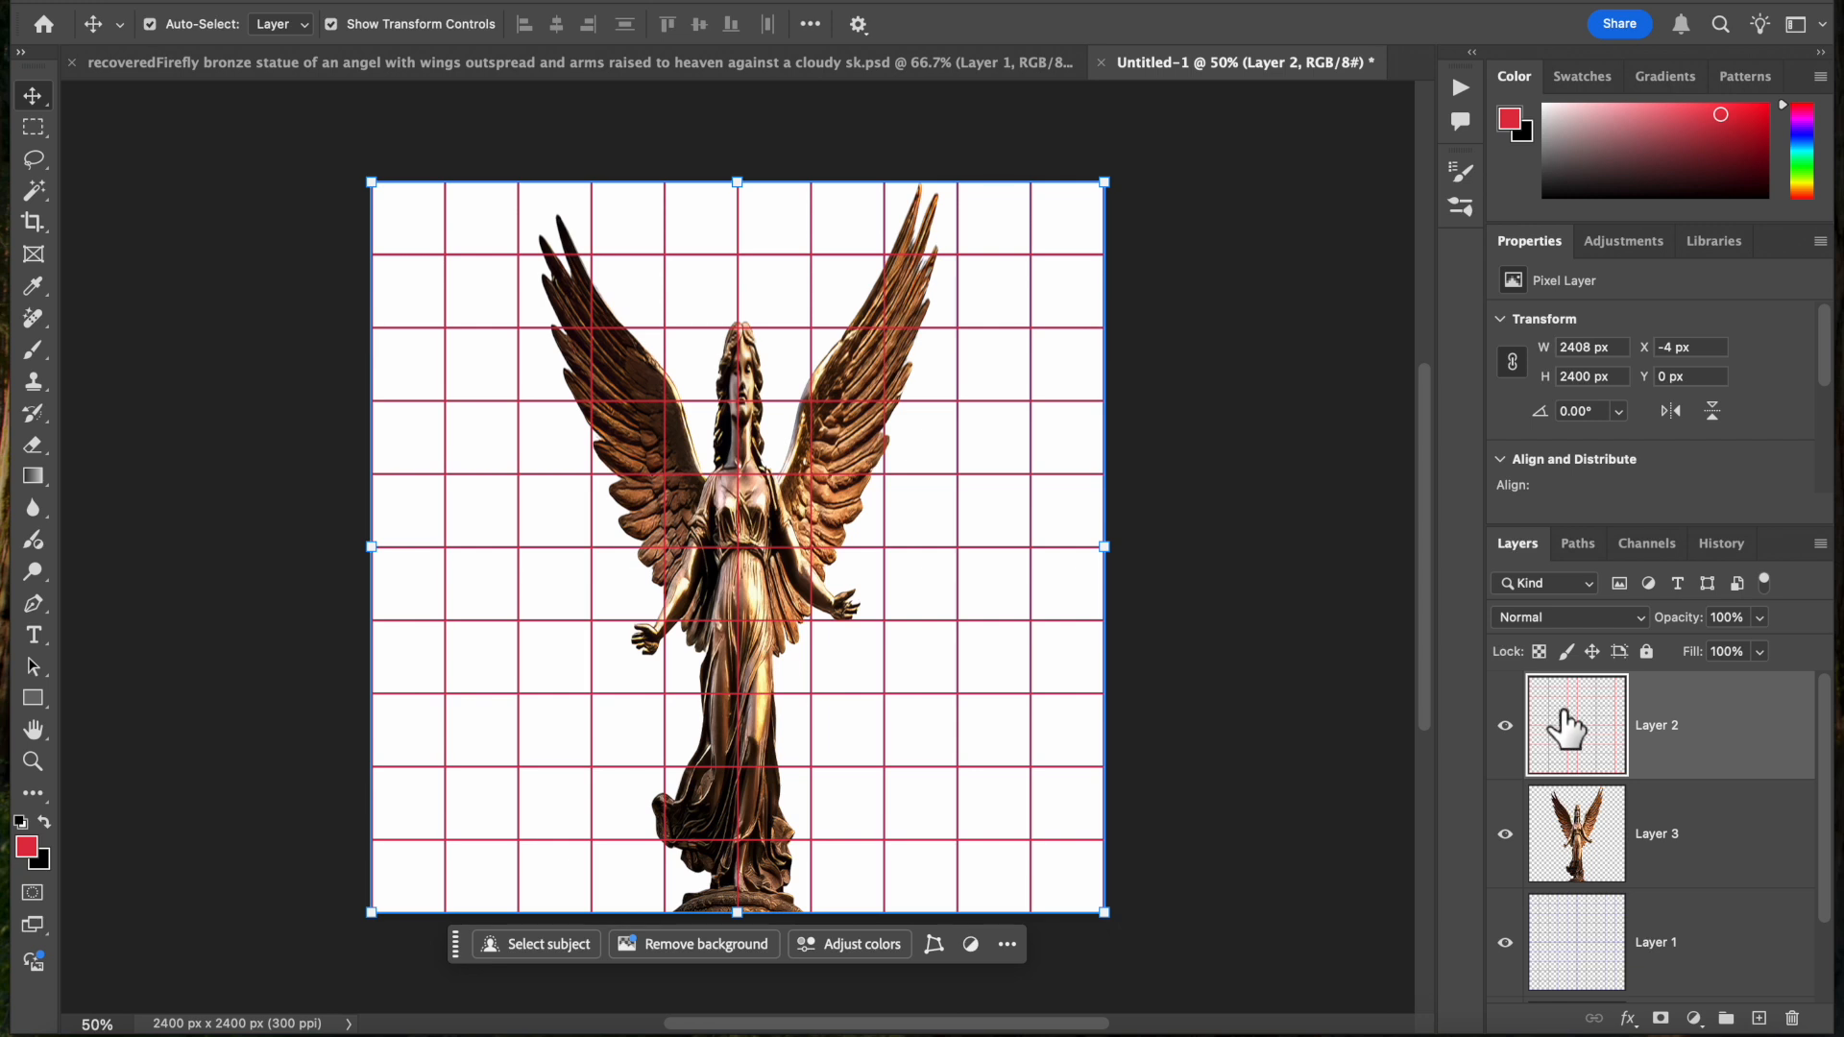
pyautogui.press('super+[')
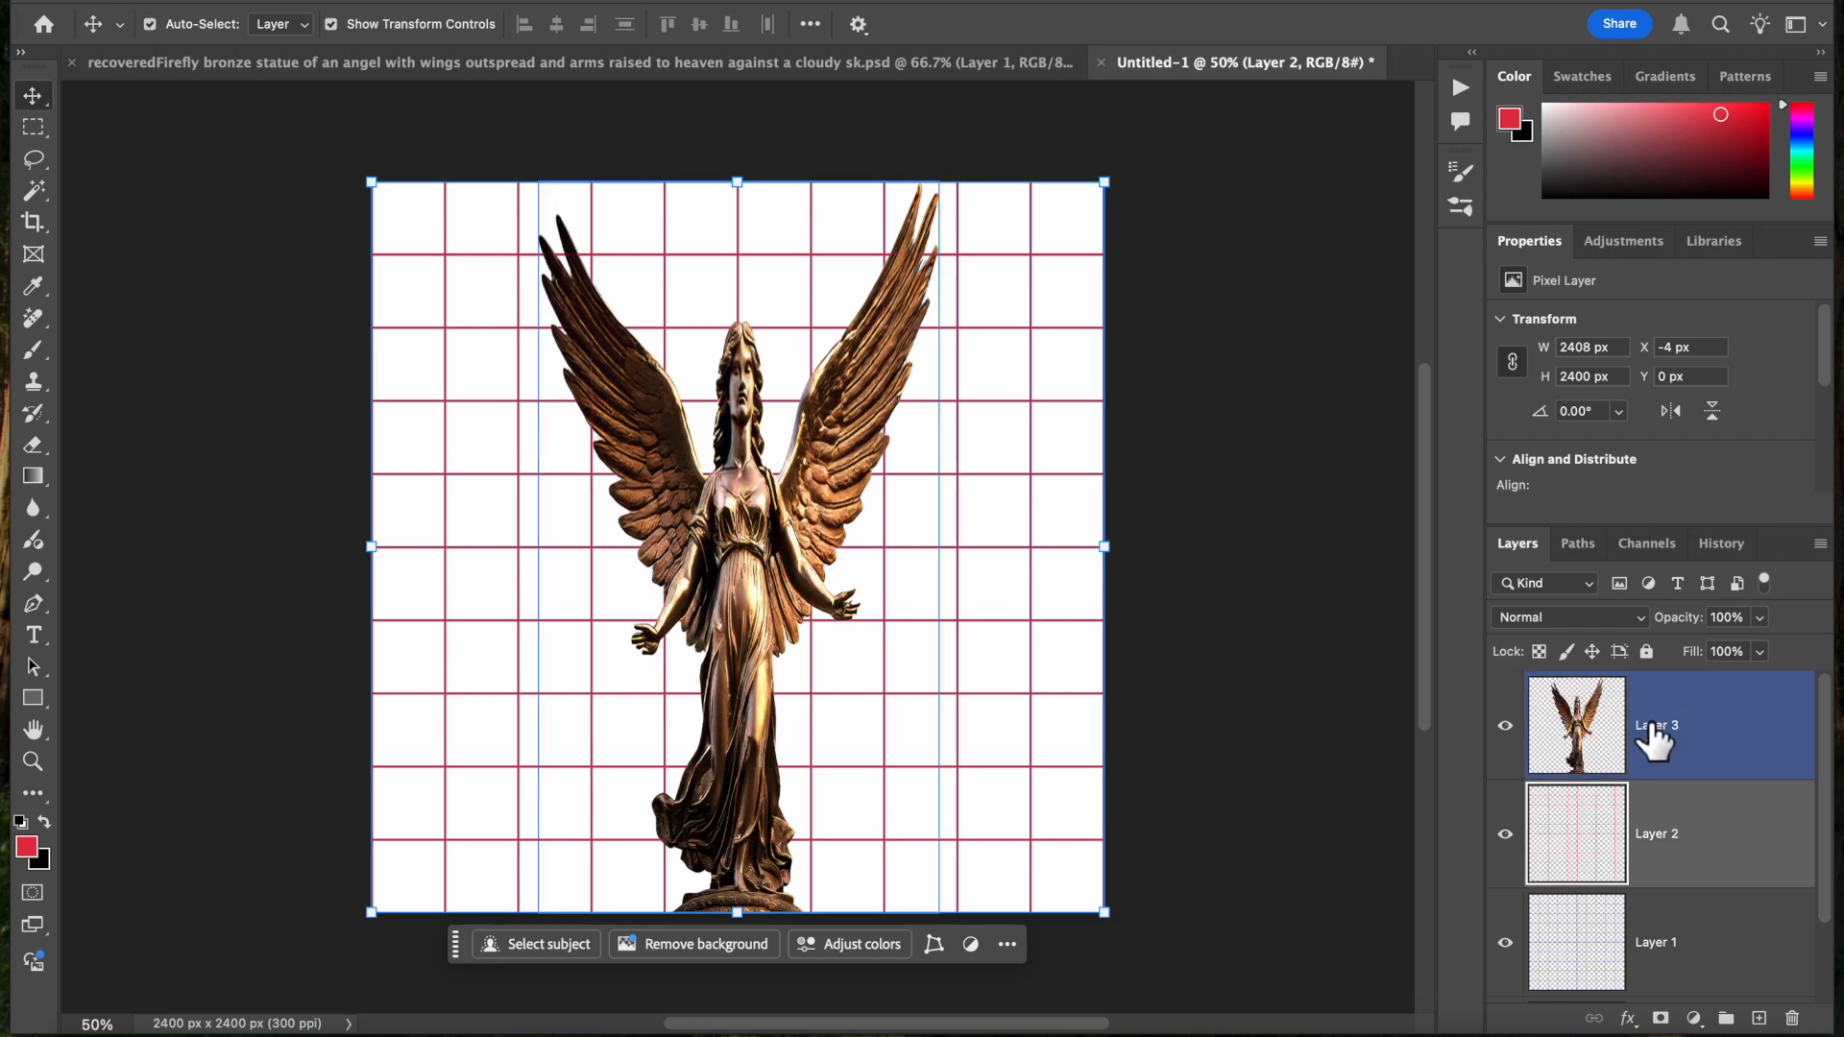
pyautogui.click(1759, 1018)
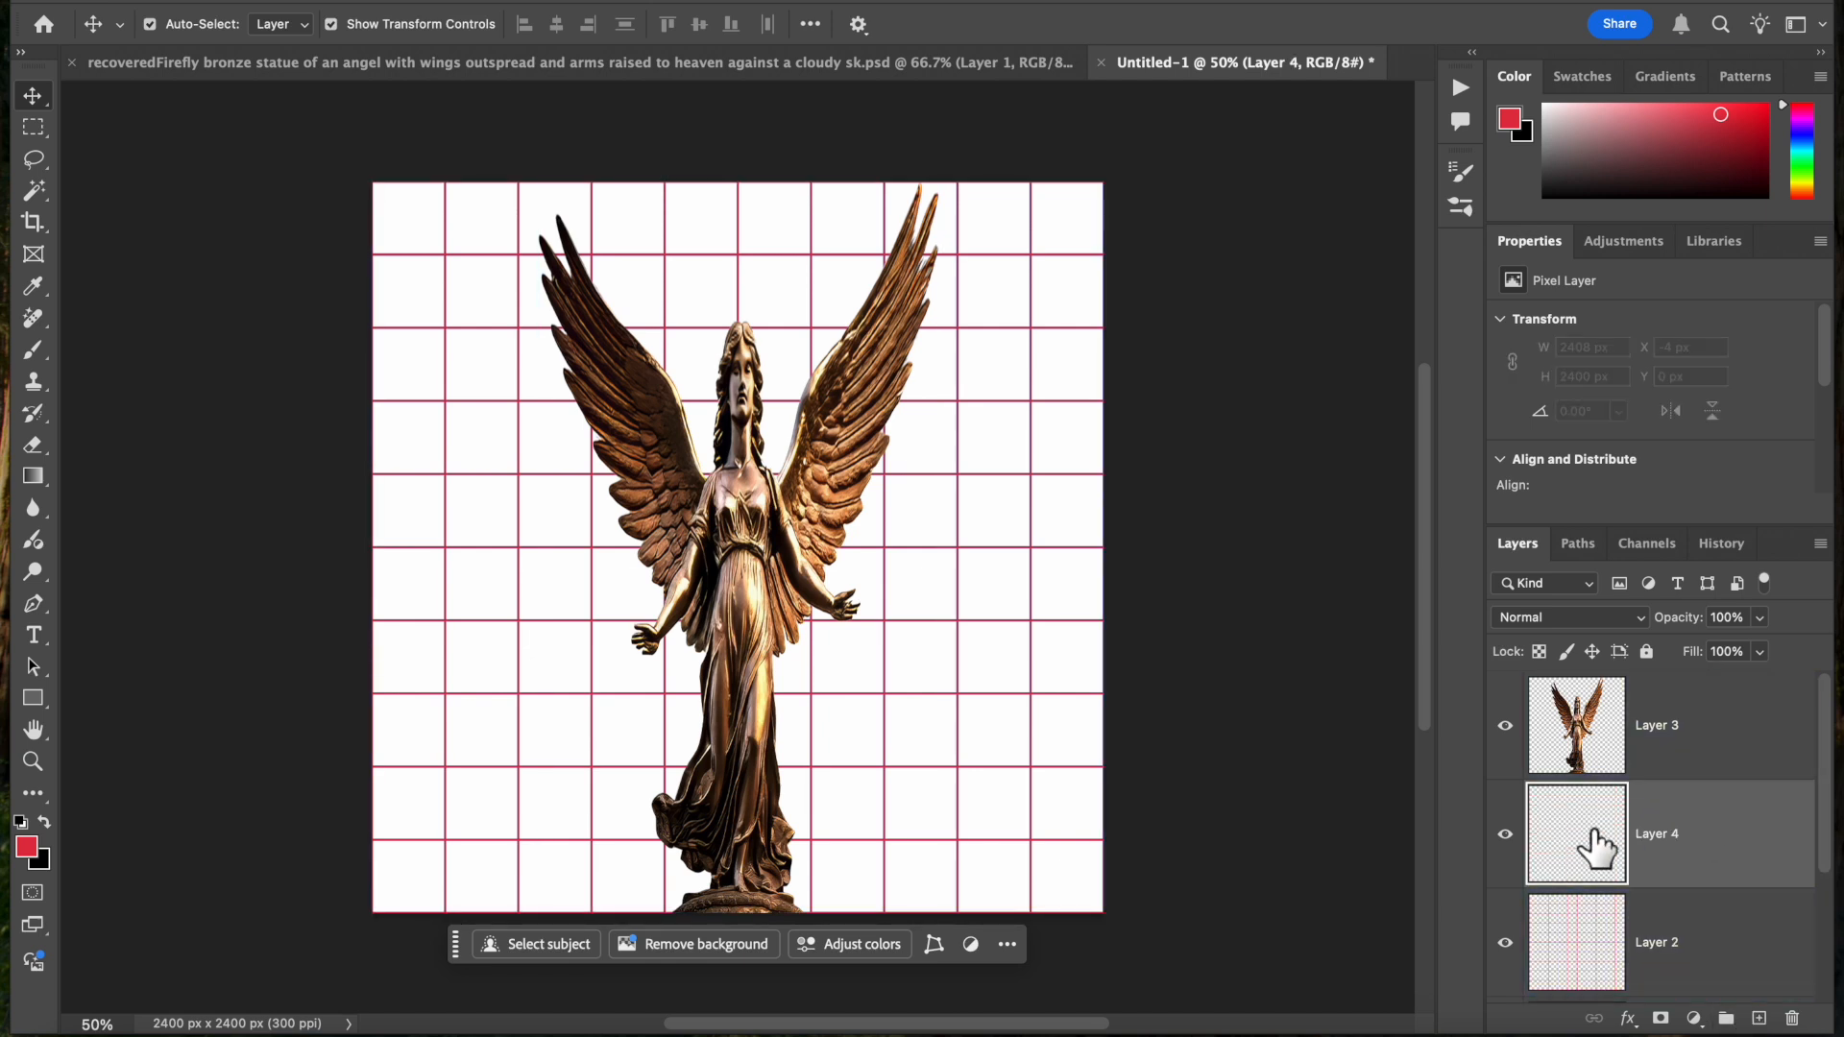
pyautogui.moveTo(1596, 832); pyautogui.dragTo(1585, 686)
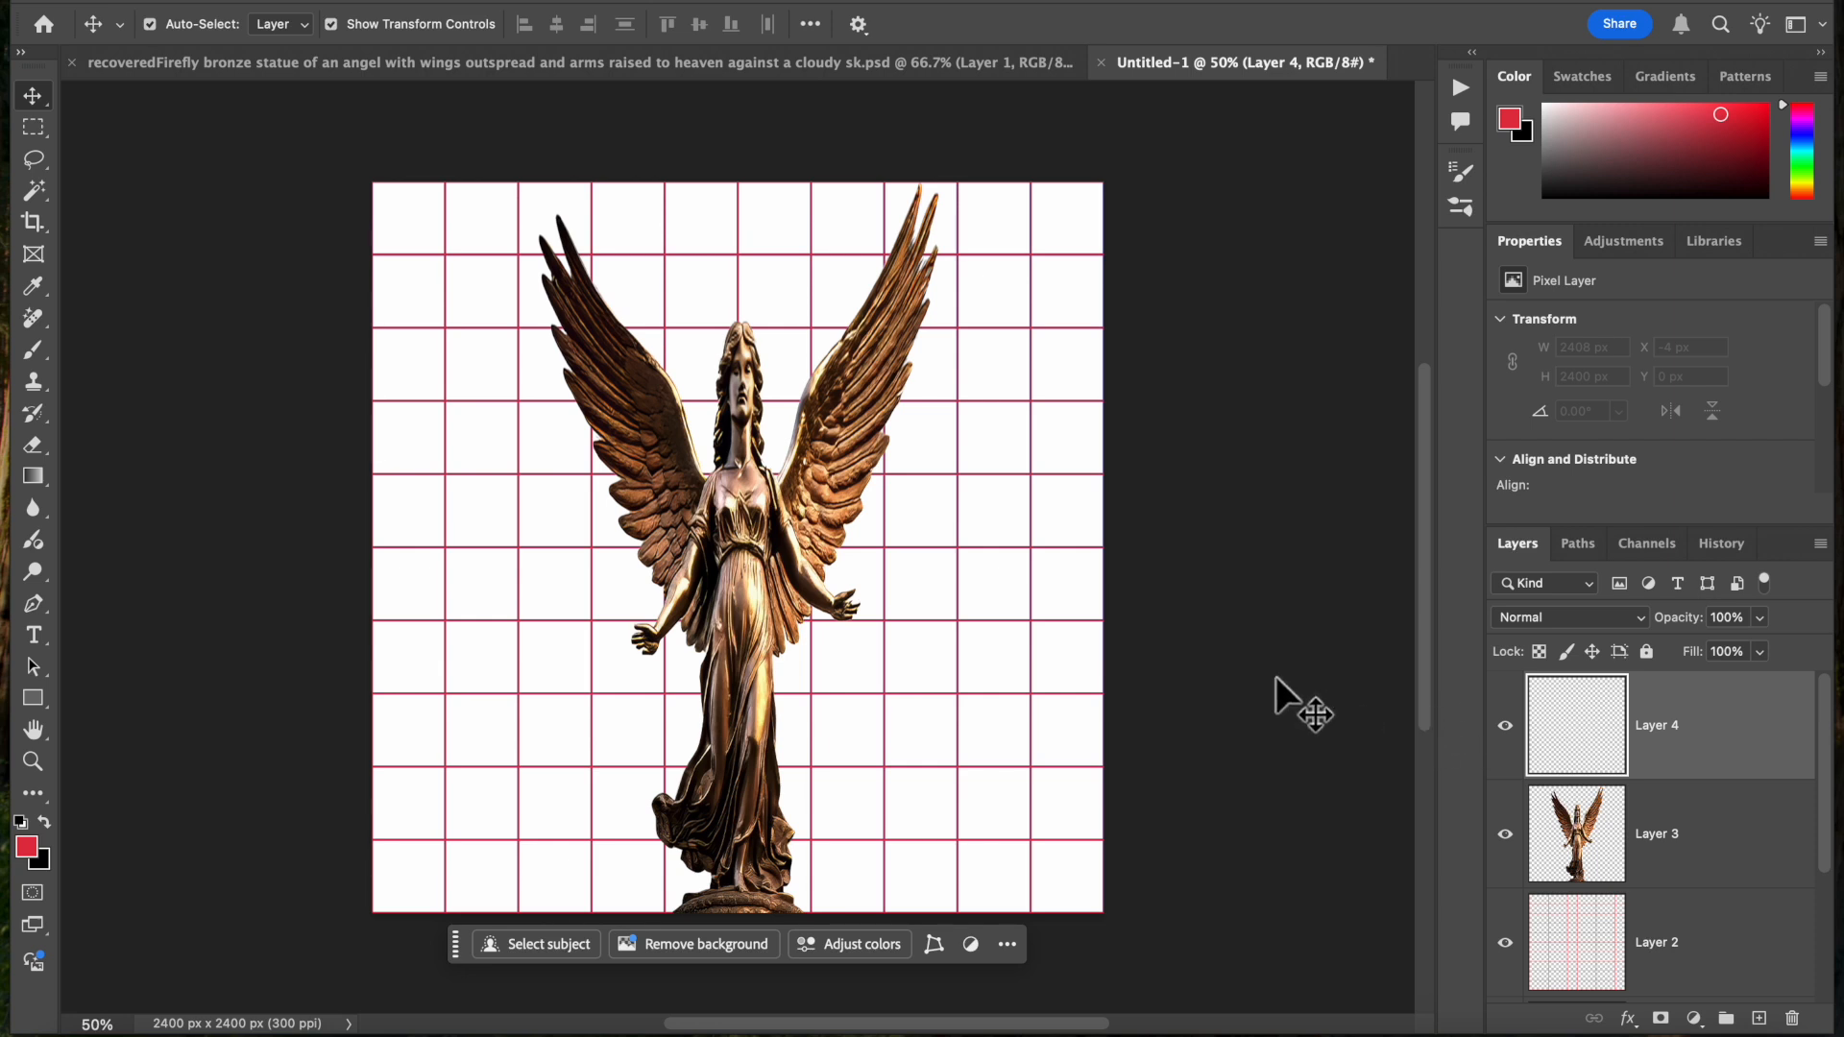
# Move the red grid on Layer 2 between the angel statue layer and empty Layer 4, and hide the white Background layer
pyautogui.click(1518, 826)
pyautogui.moveTo(1567, 951); pyautogui.dragTo(1556, 736)
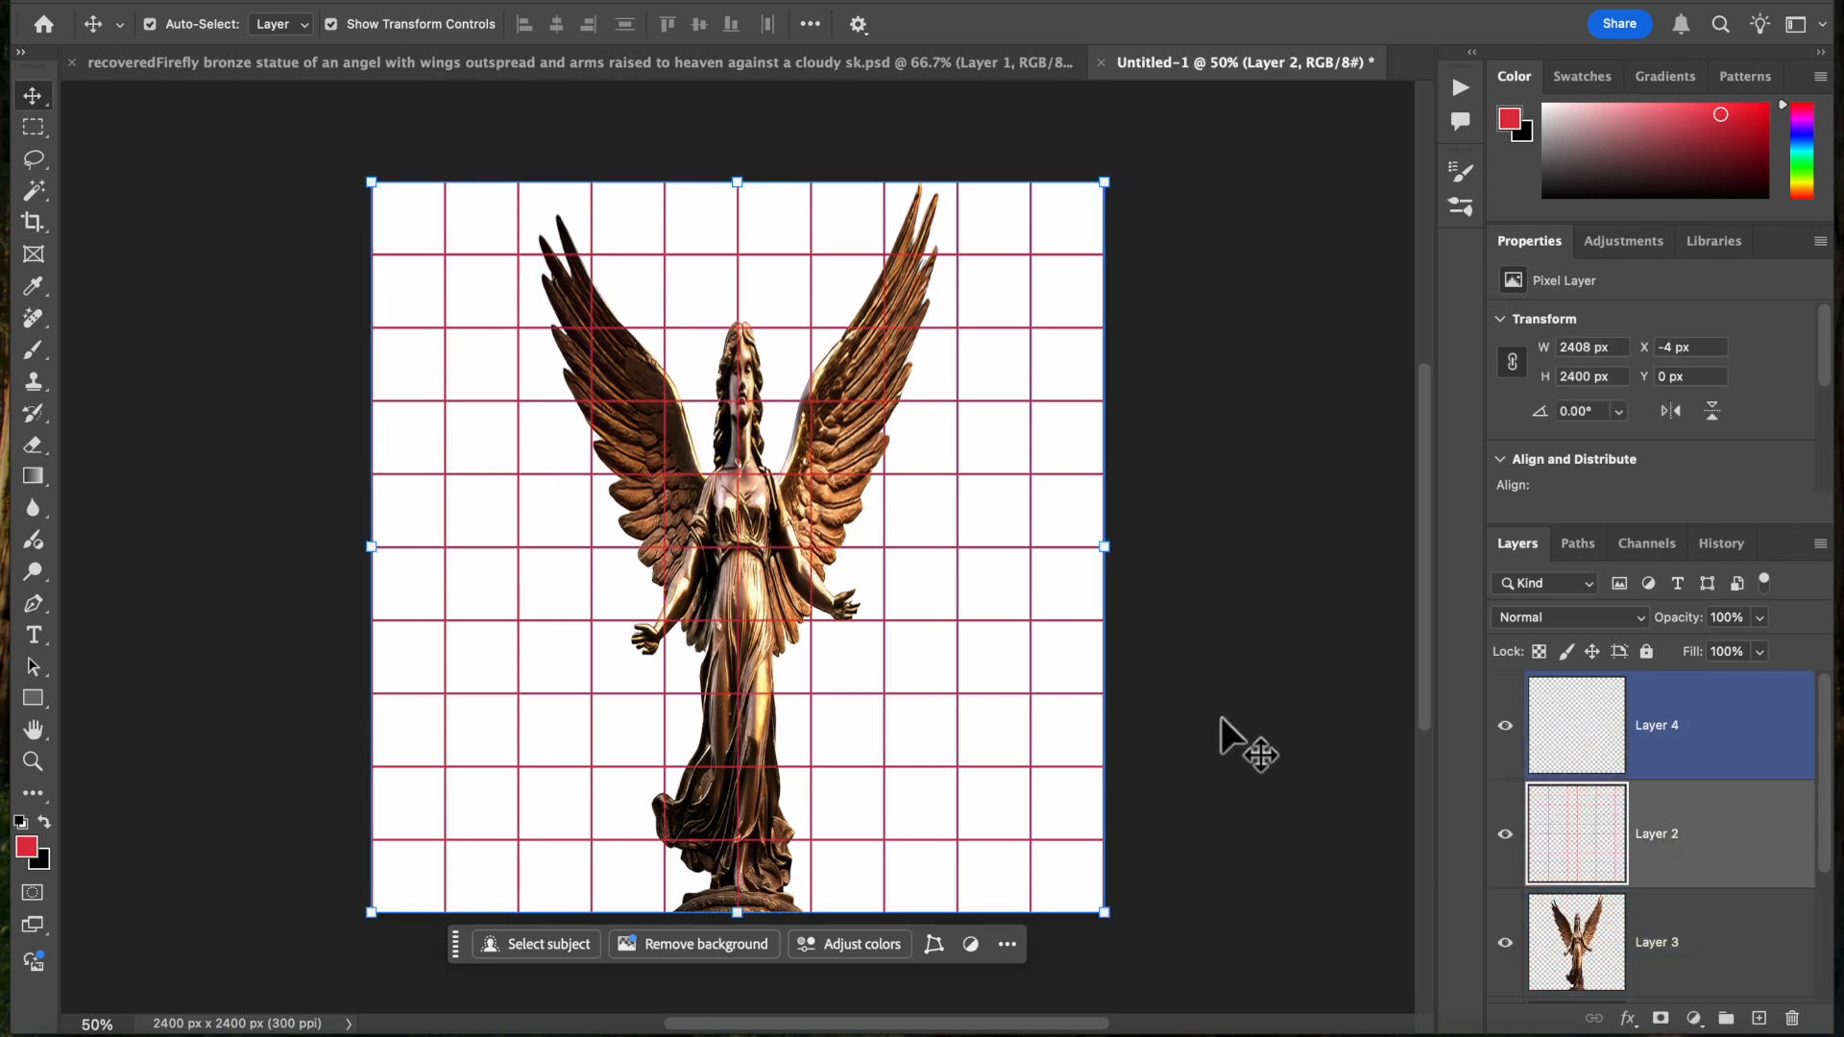
pyautogui.click(836, 561)
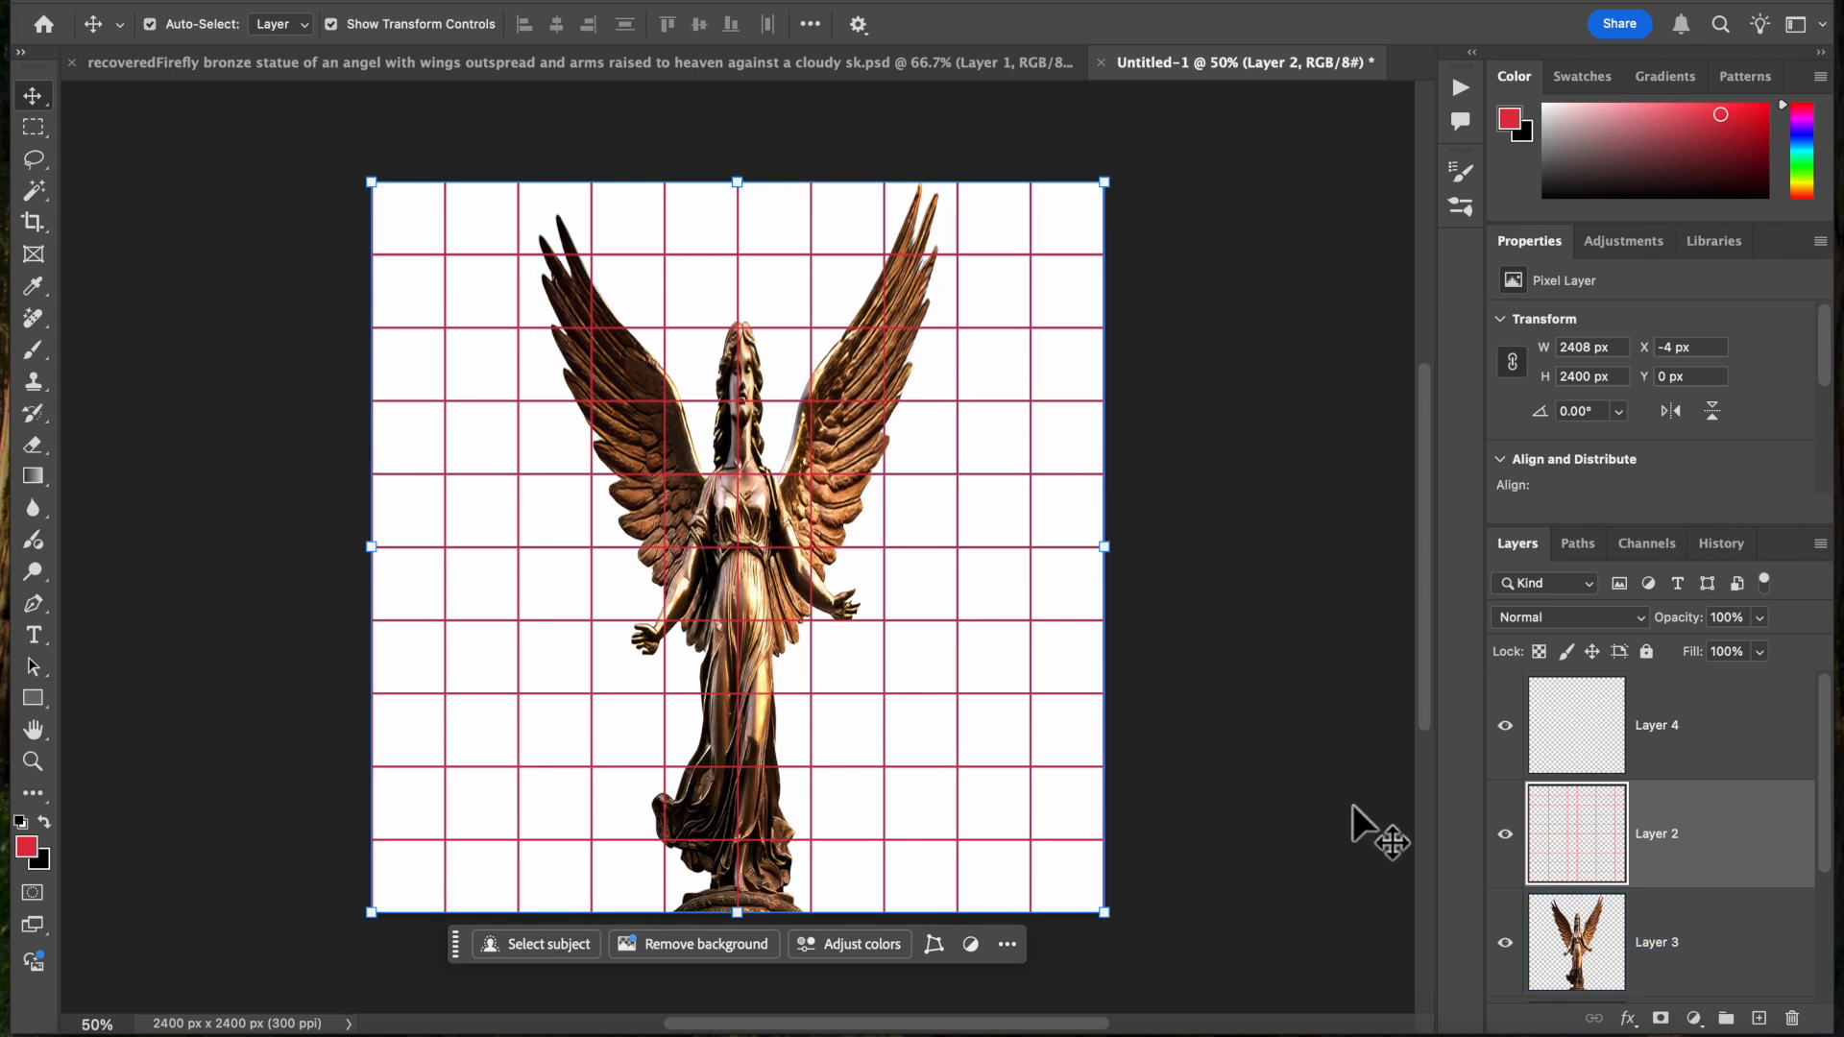
pyautogui.scroll(-3, 1508, 852)
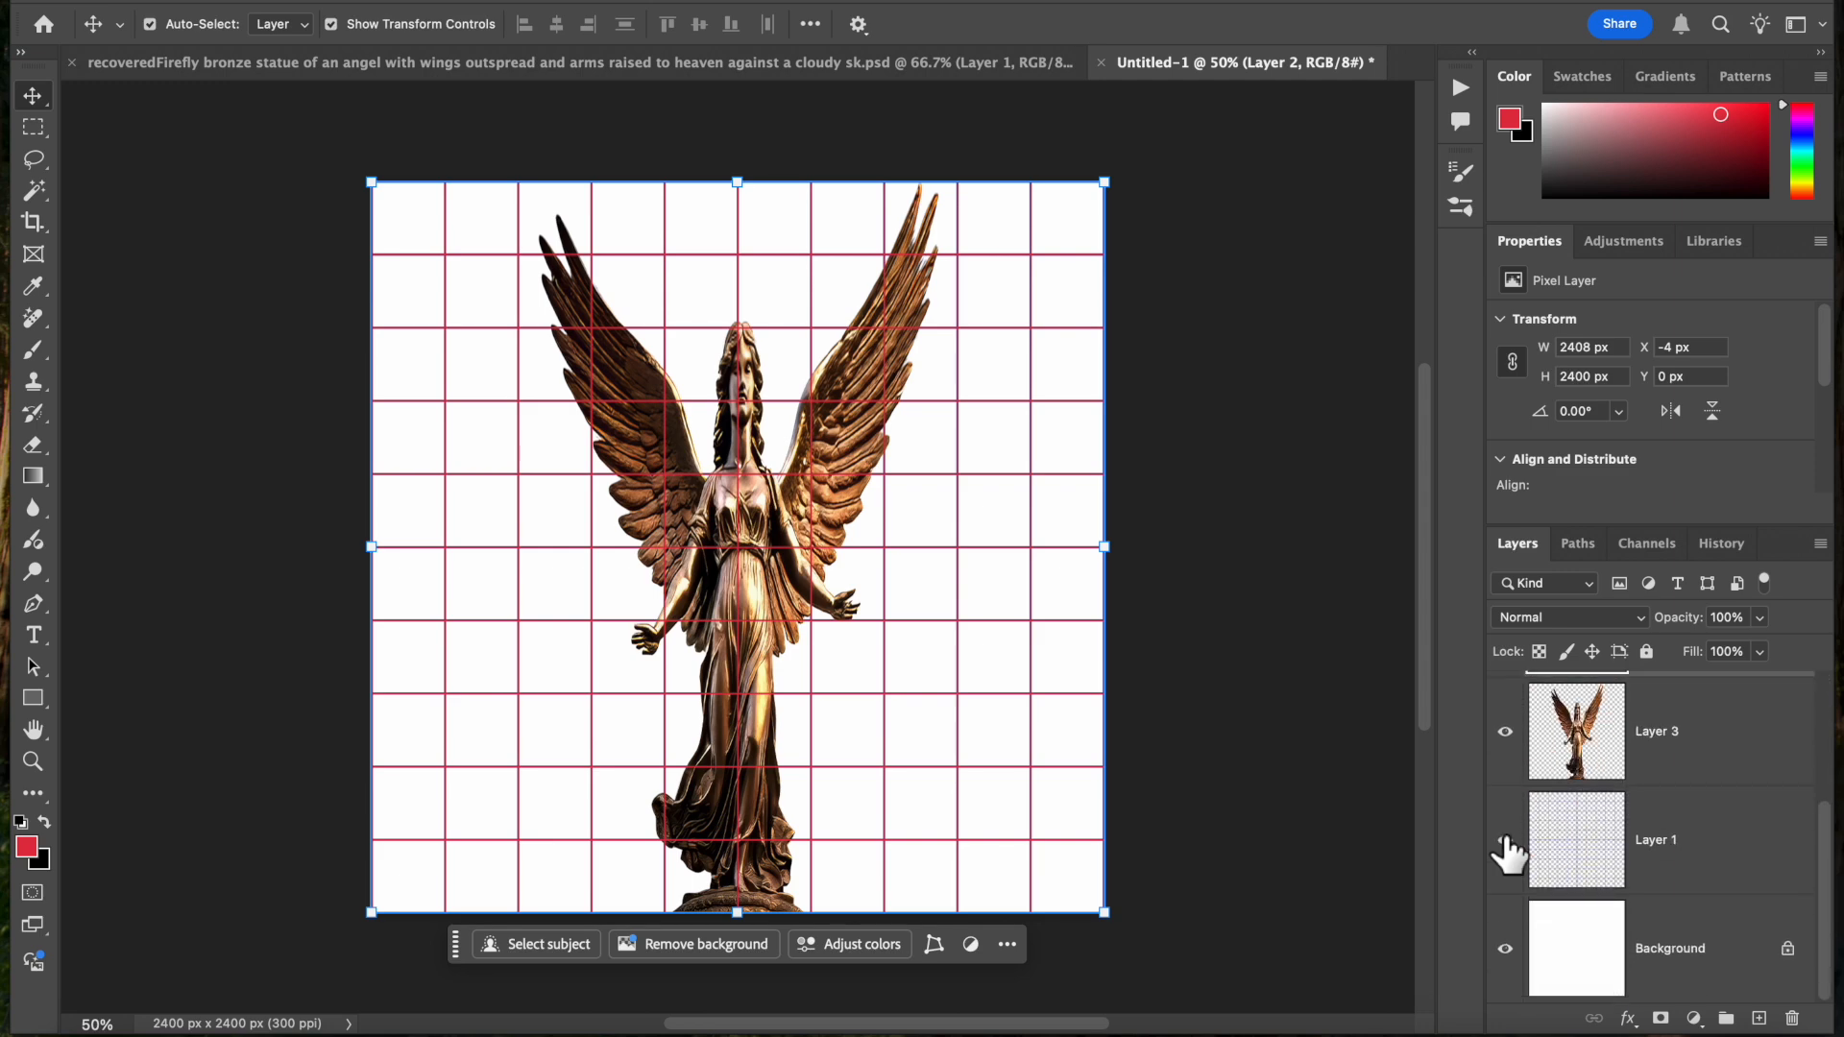
pyautogui.click(1505, 950)
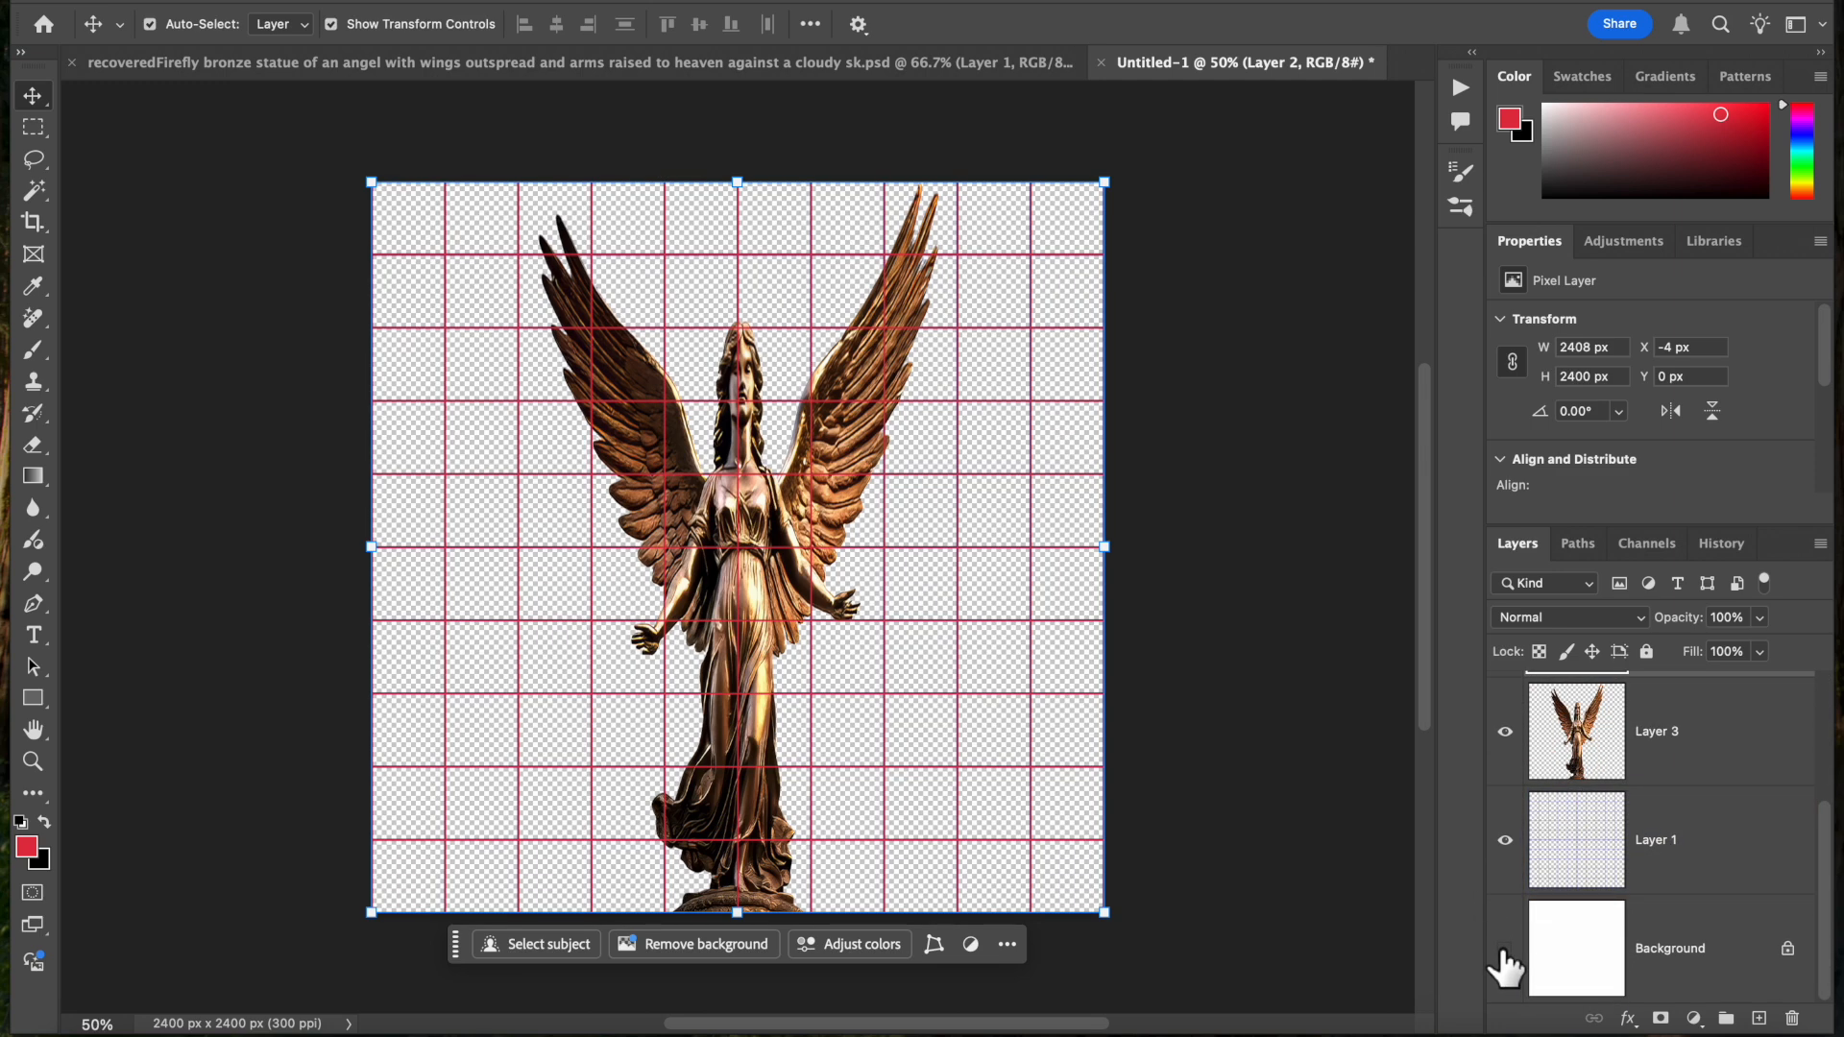